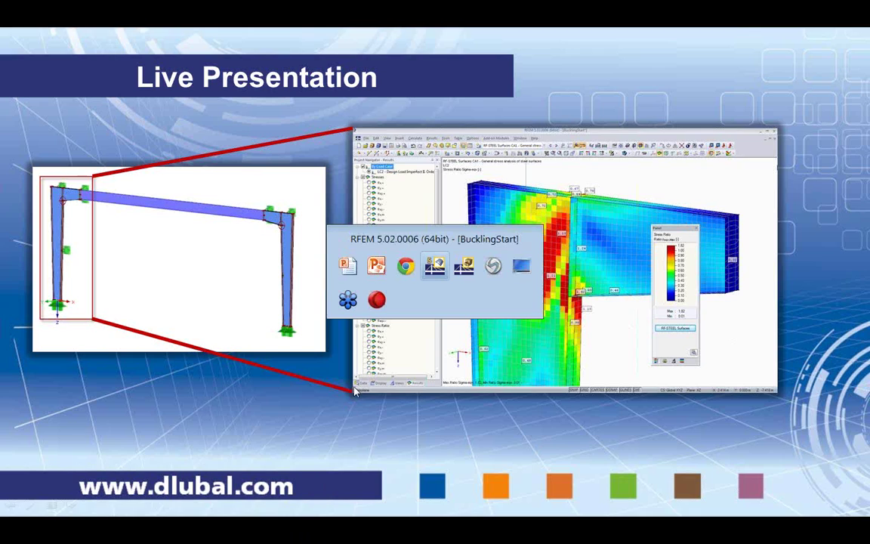
Switch to RFEM's BucklingStart model and examine the tapered column's surfaces, plate thicknesses and top end
{"action": "key", "text": "alt+Tab"}
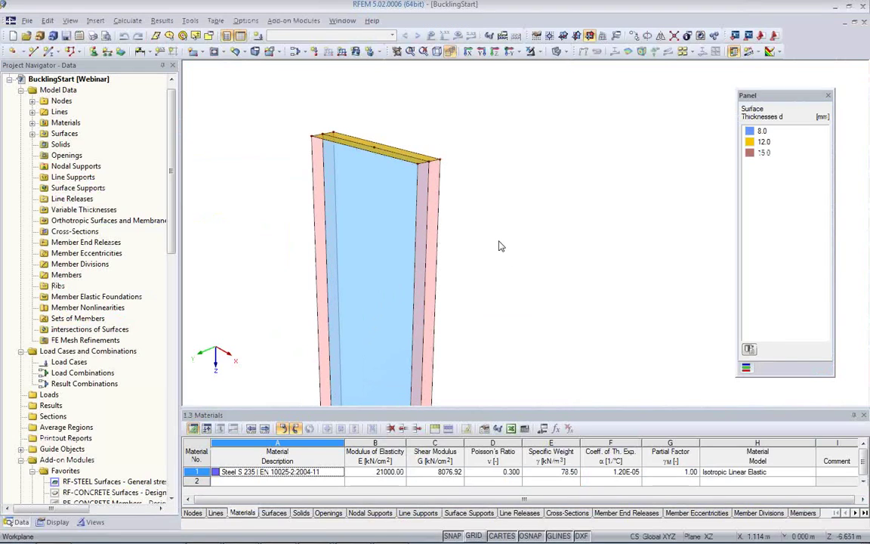
{"action": "middle_click_drag", "start_coordinate": [499, 248], "coordinate": [372, 273]}
{"action": "scroll", "coordinate": [371, 274], "scroll_direction": "down", "scroll_amount": 1}
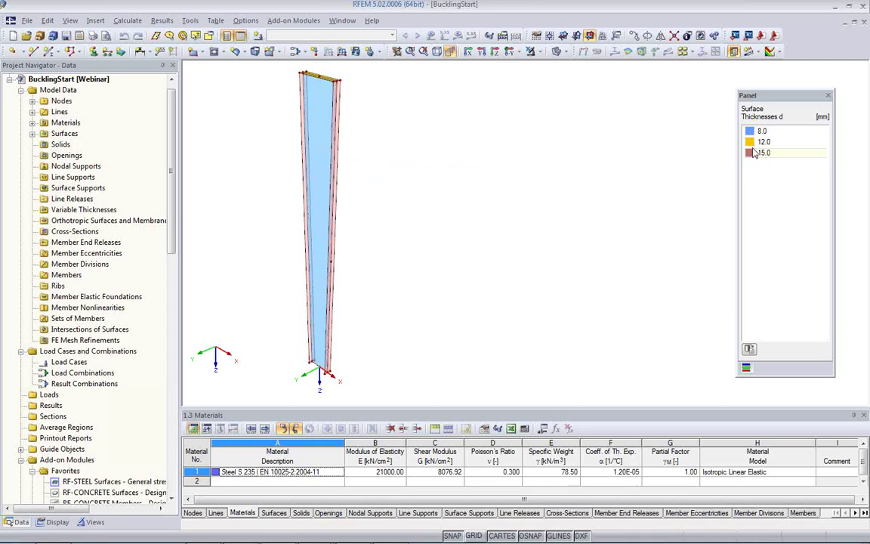
{"action": "left_click", "coordinate": [320, 215]}
{"action": "left_click", "coordinate": [472, 169]}
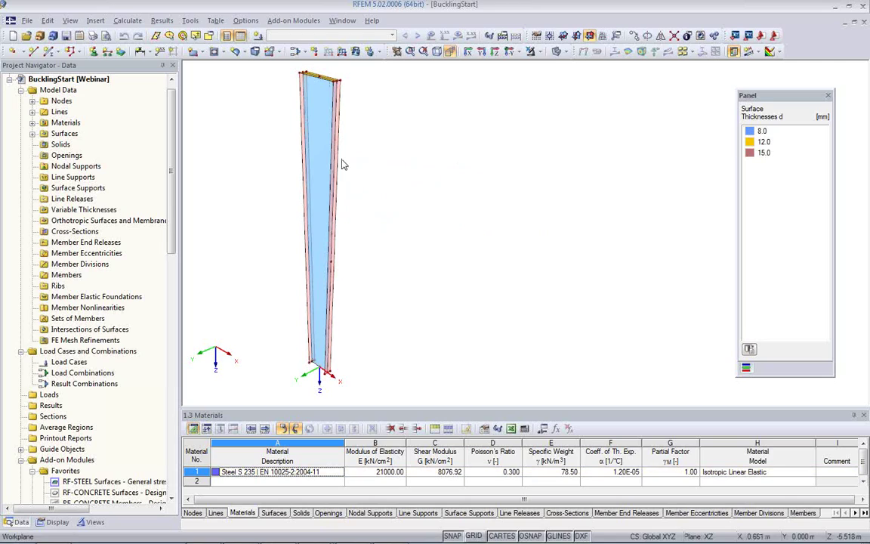
{"action": "scroll", "coordinate": [343, 159], "scroll_direction": "up", "scroll_amount": 3}
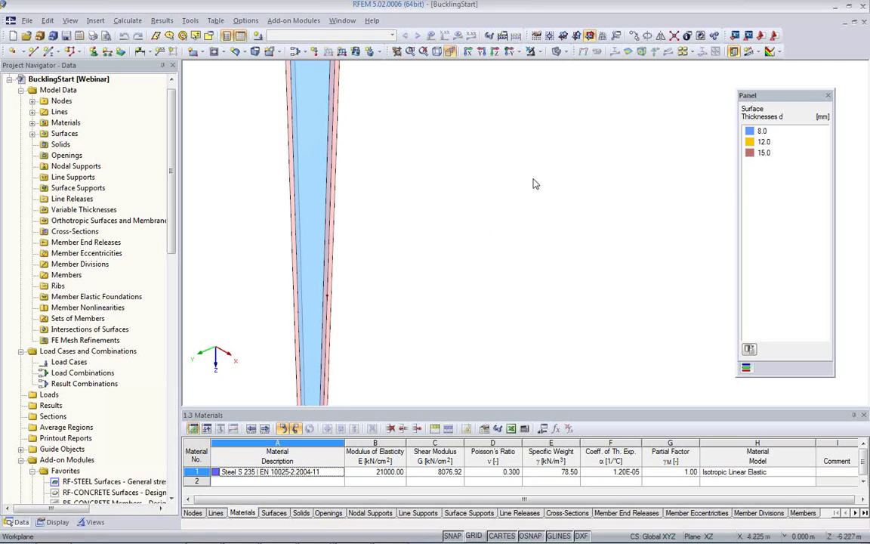
{"action": "middle_click_drag", "start_coordinate": [387, 152], "coordinate": [417, 293]}
{"action": "scroll", "coordinate": [347, 196], "scroll_direction": "up", "scroll_amount": 5}
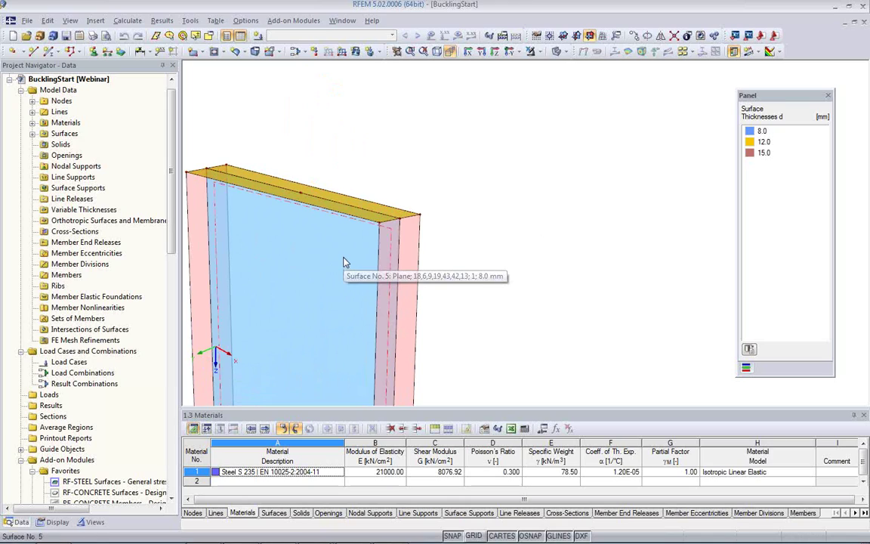
{"action": "scroll", "coordinate": [344, 257], "scroll_direction": "down", "scroll_amount": 2}
{"action": "middle_click_drag", "start_coordinate": [327, 276], "coordinate": [344, 173]}
{"action": "scroll", "coordinate": [342, 173], "scroll_direction": "down", "scroll_amount": 2}
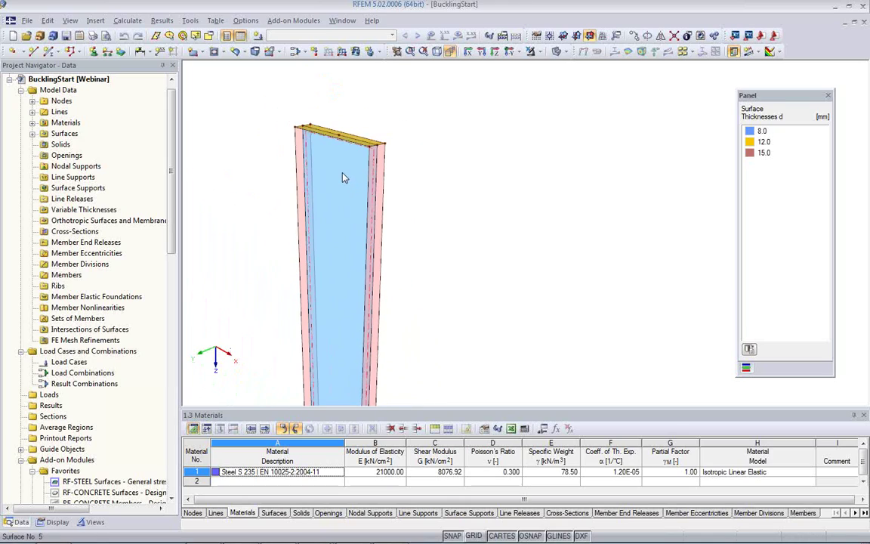
{"action": "middle_click_drag", "start_coordinate": [360, 258], "coordinate": [336, 171]}
{"action": "scroll", "coordinate": [367, 236], "scroll_direction": "down", "scroll_amount": 2}
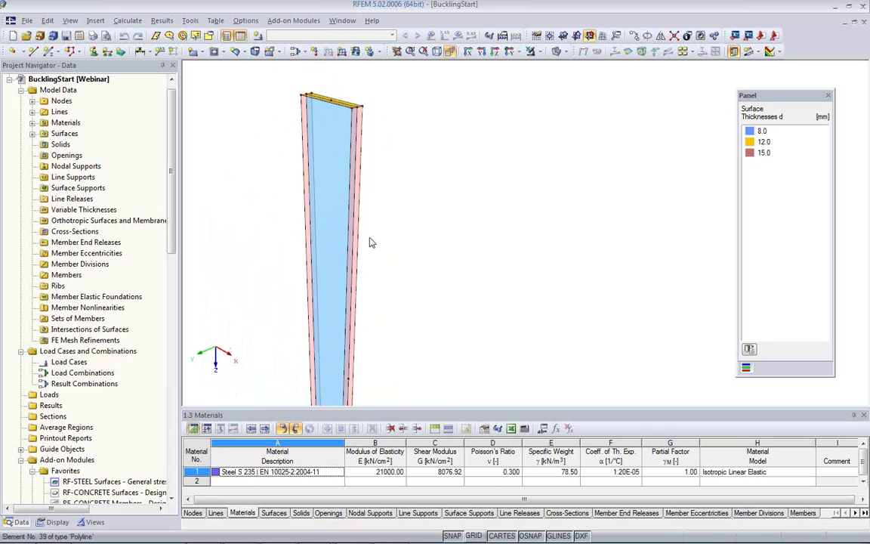
{"action": "middle_click_drag", "start_coordinate": [408, 273], "coordinate": [370, 290]}
{"action": "scroll", "coordinate": [390, 203], "scroll_direction": "down", "scroll_amount": 2}
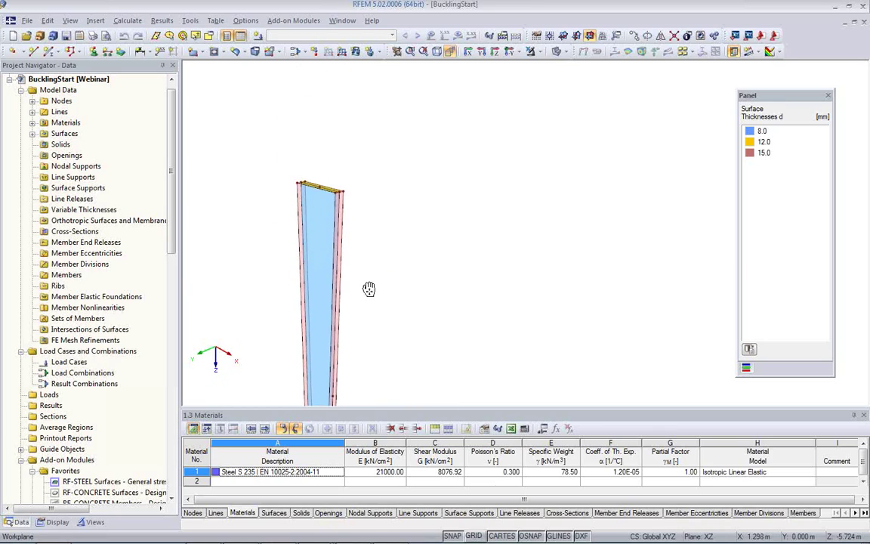
{"action": "scroll", "coordinate": [351, 219], "scroll_direction": "up", "scroll_amount": 4}
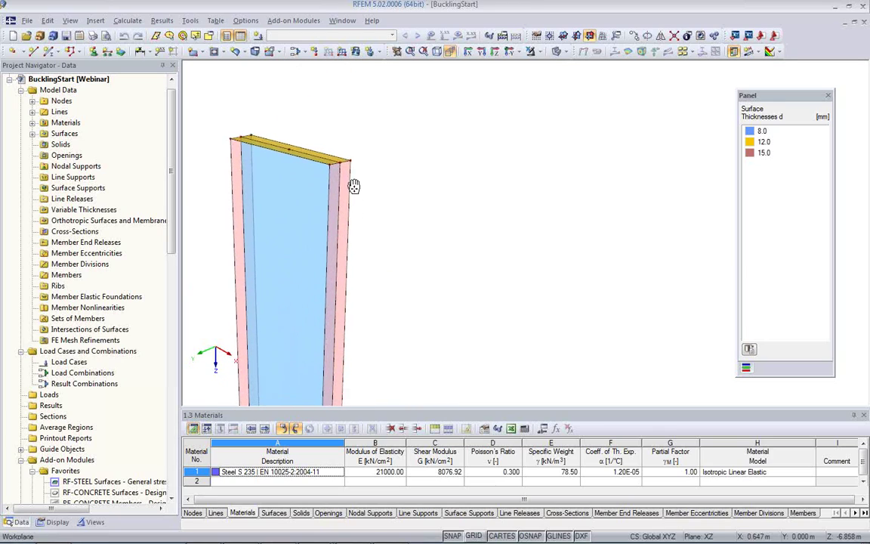
{"action": "middle_click_drag", "start_coordinate": [353, 186], "coordinate": [352, 145]}
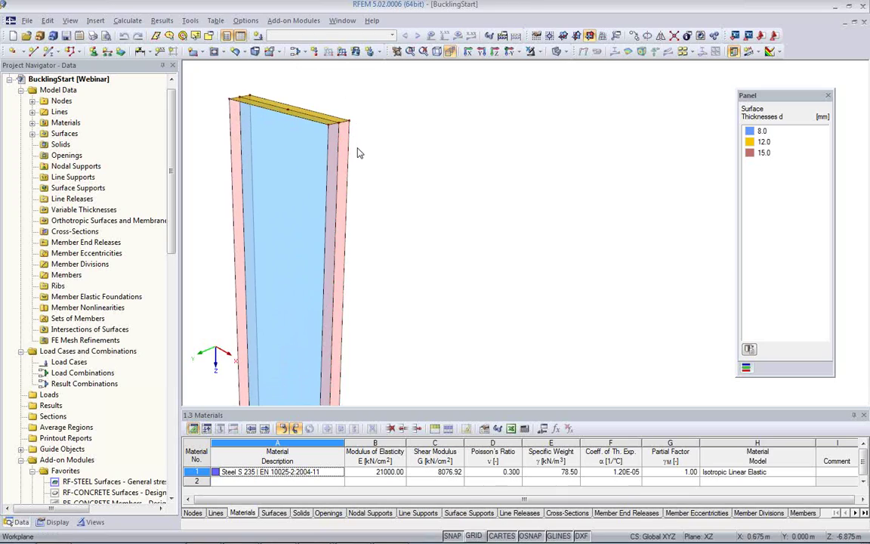
Extrude the two top-plate edge lines at the column's inner flange into surfaces, 1.5 m in global +X with 12 mm thickness
{"action": "middle_click_drag", "start_coordinate": [359, 166], "coordinate": [388, 194], "text": "ctrl"}
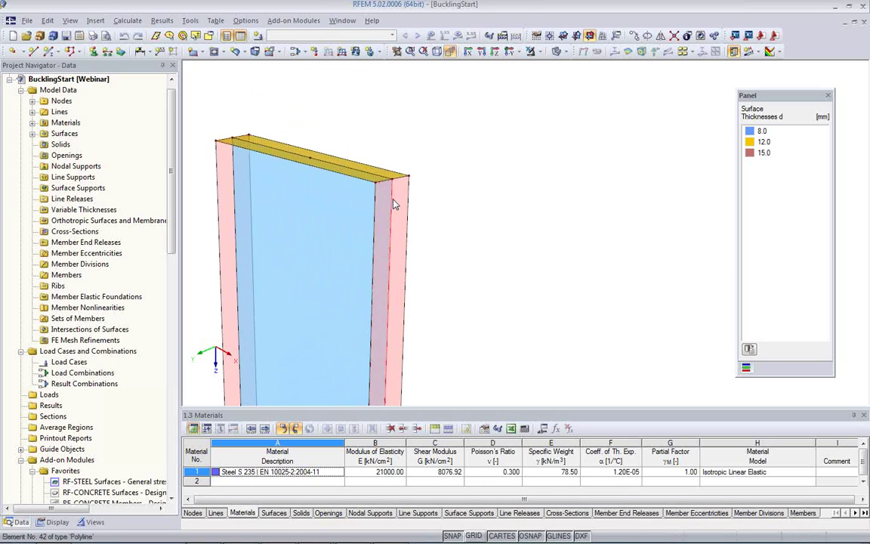
{"action": "scroll", "coordinate": [392, 204], "scroll_direction": "up", "scroll_amount": 1}
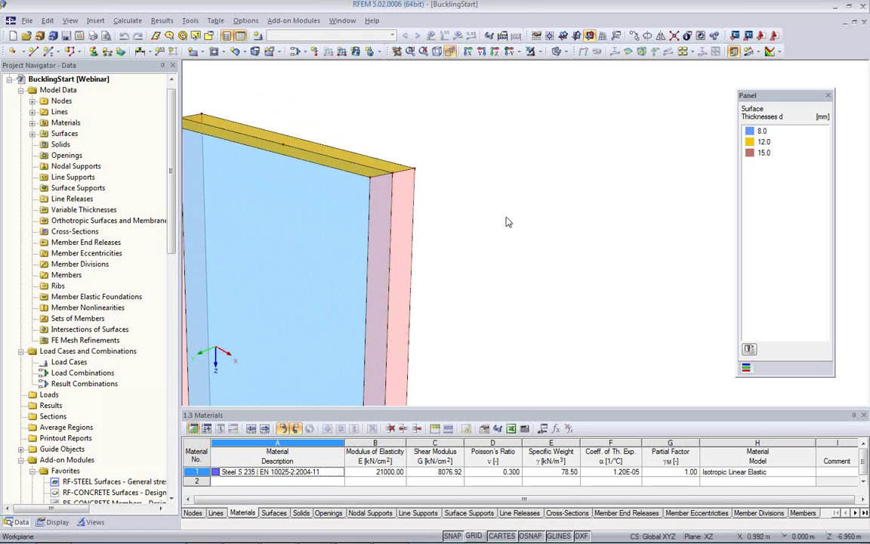
{"action": "middle_click_drag", "start_coordinate": [487, 278], "coordinate": [428, 231], "text": "ctrl"}
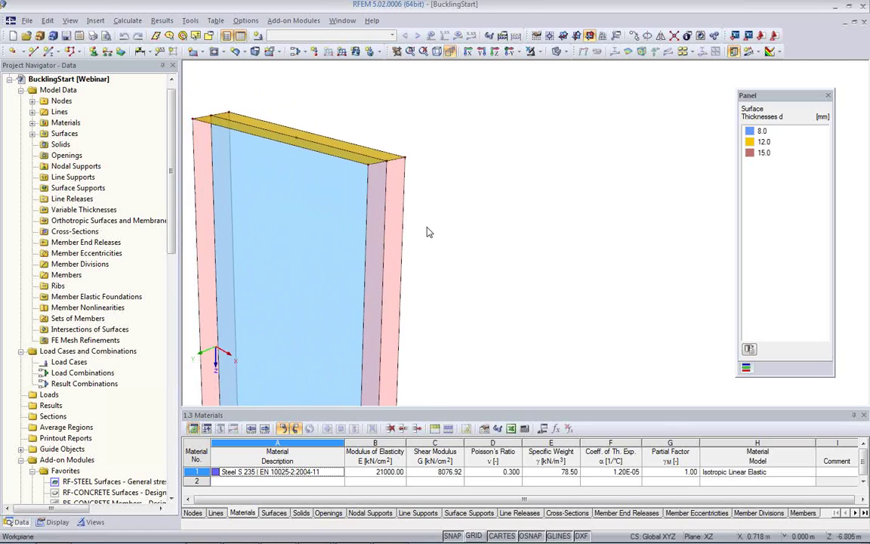
{"action": "right_click", "coordinate": [400, 166]}
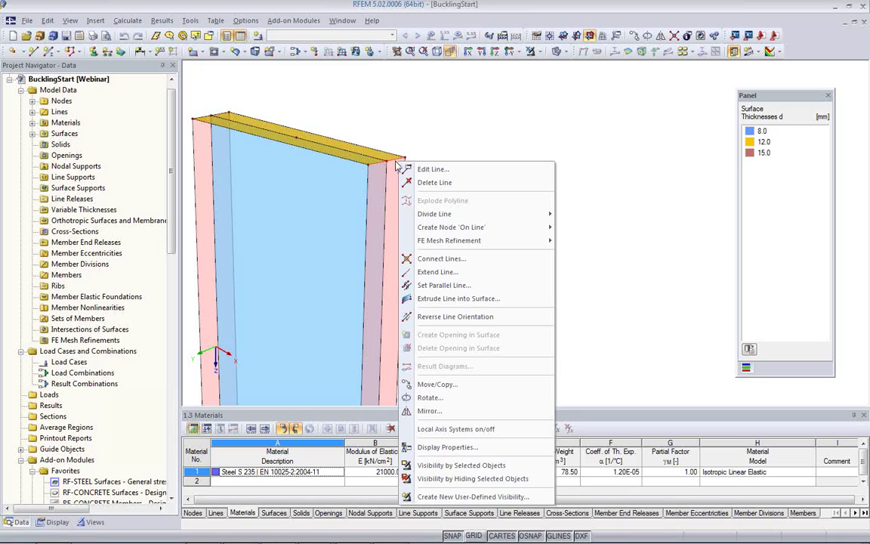
{"action": "mouse_move", "coordinate": [423, 246]}
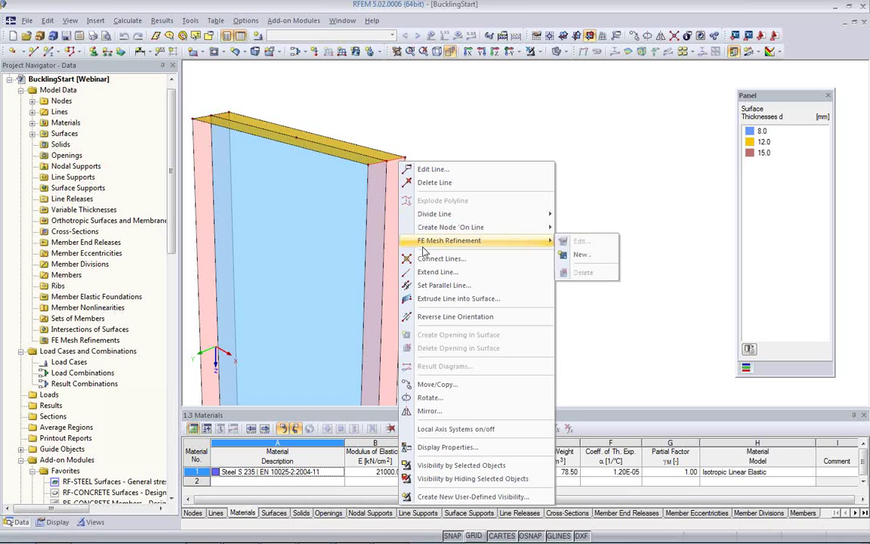
{"action": "left_click", "coordinate": [437, 300]}
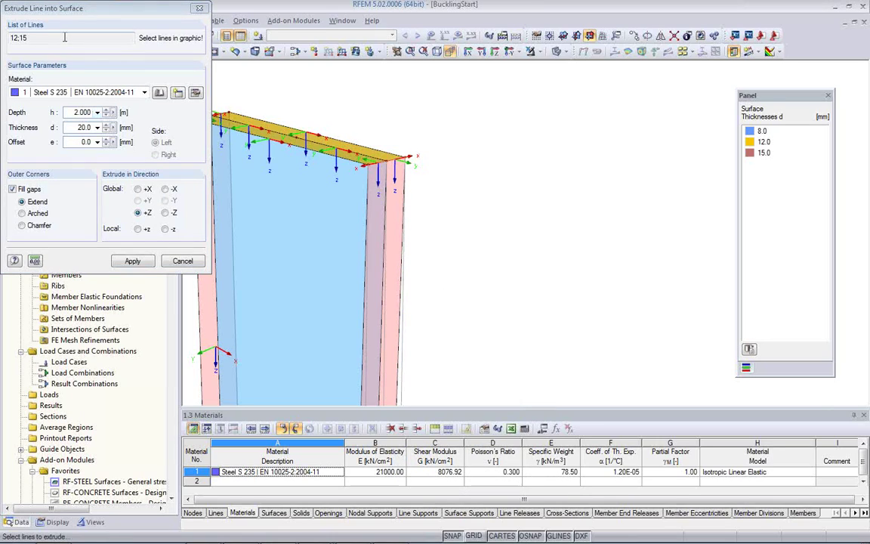
{"action": "left_click", "coordinate": [70, 111]}
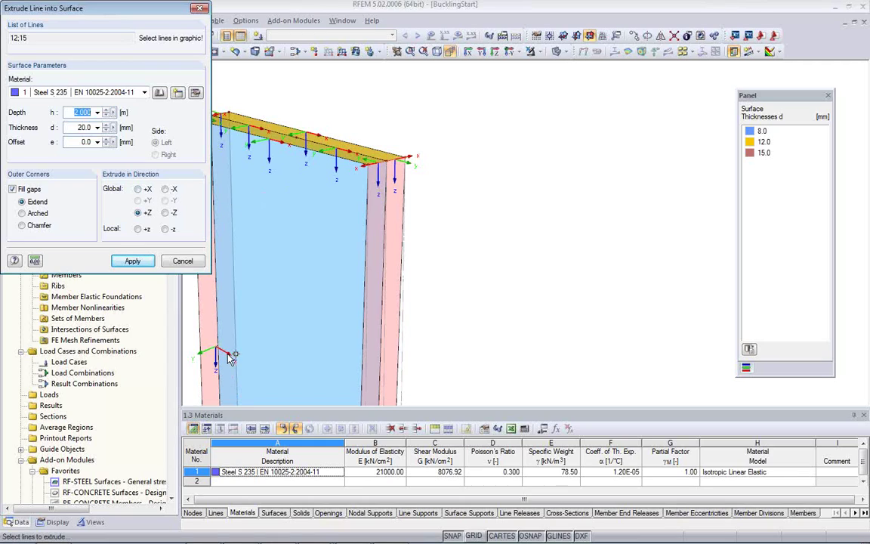
{"action": "left_click", "coordinate": [137, 189]}
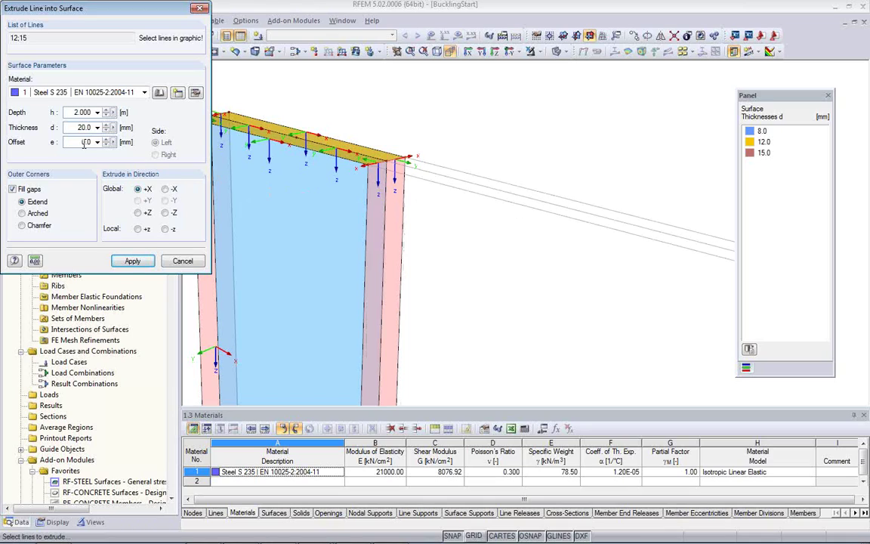
{"action": "double_click", "coordinate": [76, 112]}
{"action": "type", "text": "1"}
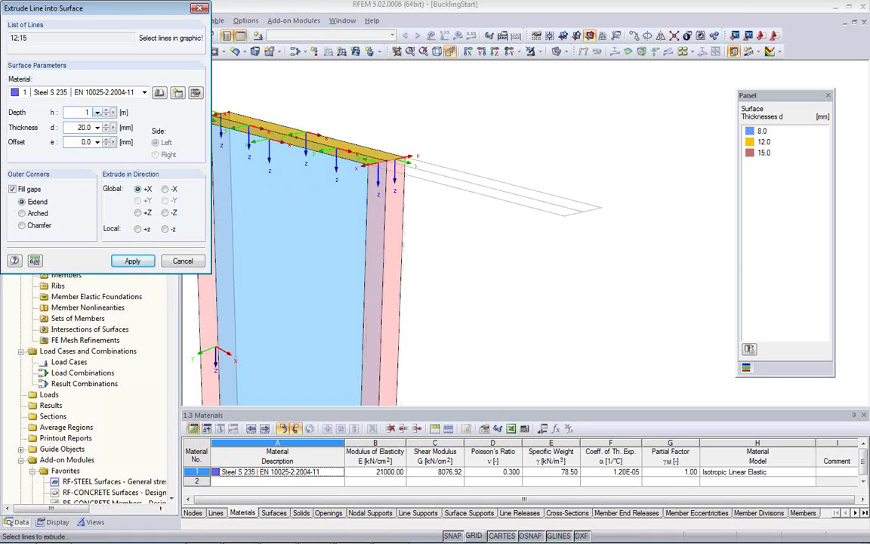
{"action": "type", "text": ".5"}
{"action": "left_click", "coordinate": [73, 127]}
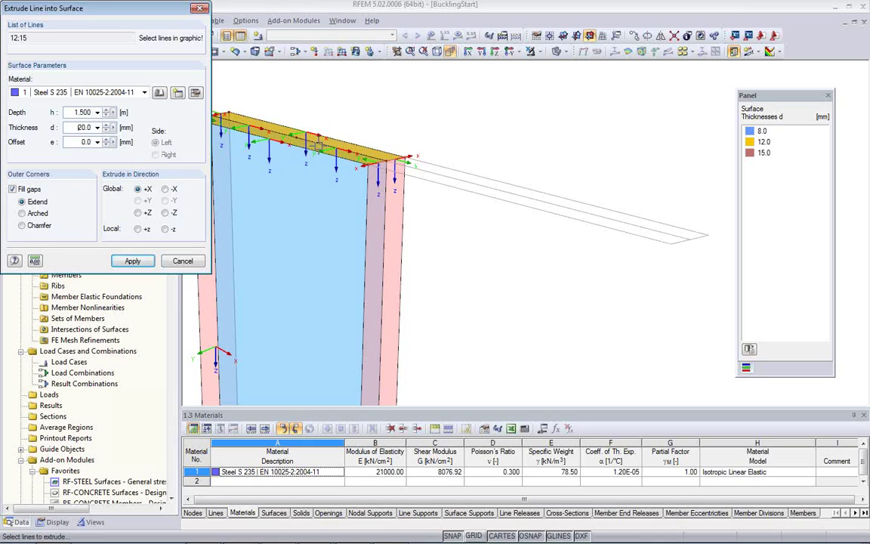
{"action": "double_click", "coordinate": [78, 127]}
{"action": "left_click", "coordinate": [132, 261]}
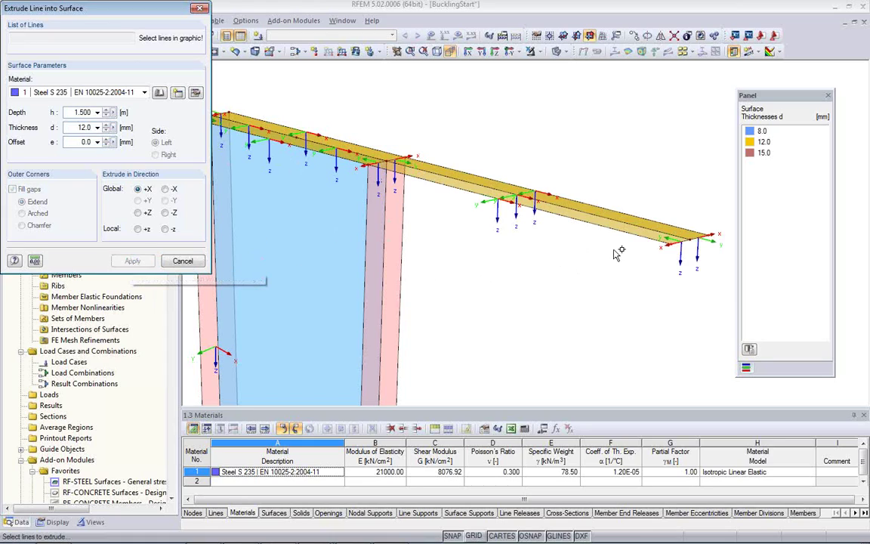
Extrude the two lines at the upper flange's free end into end-plate surfaces, 0.6 m in global +Z with 25 mm thickness
{"action": "middle_click_drag", "start_coordinate": [598, 283], "coordinate": [603, 273]}
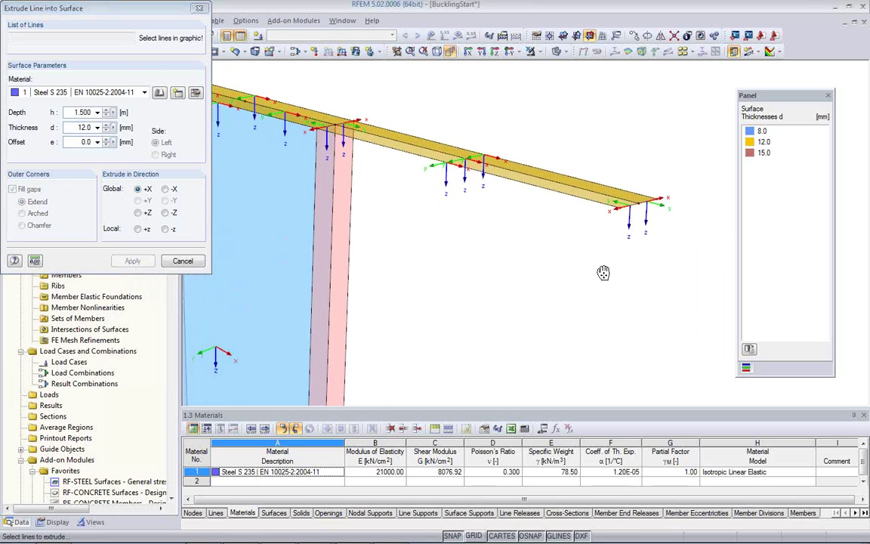
{"action": "scroll", "coordinate": [603, 273], "scroll_direction": "up", "scroll_amount": 3}
{"action": "left_click", "coordinate": [656, 181]}
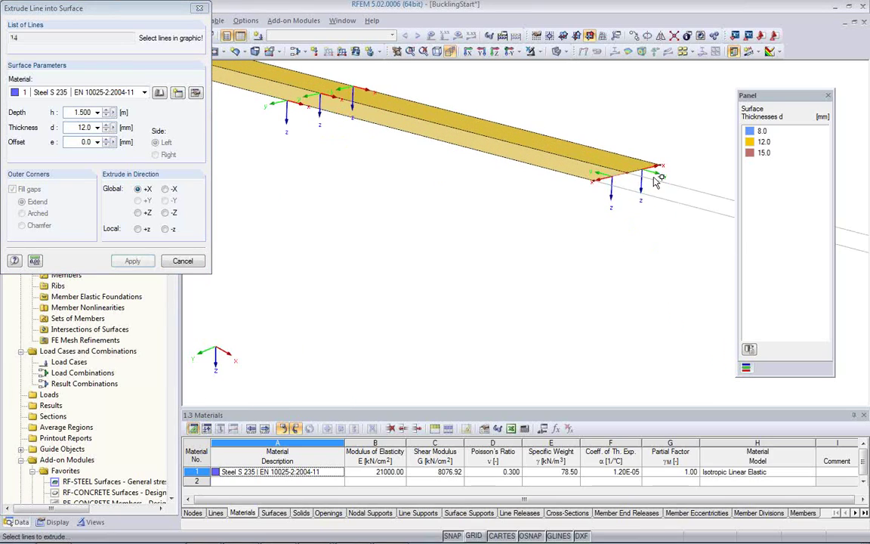
{"action": "left_click", "coordinate": [646, 169]}
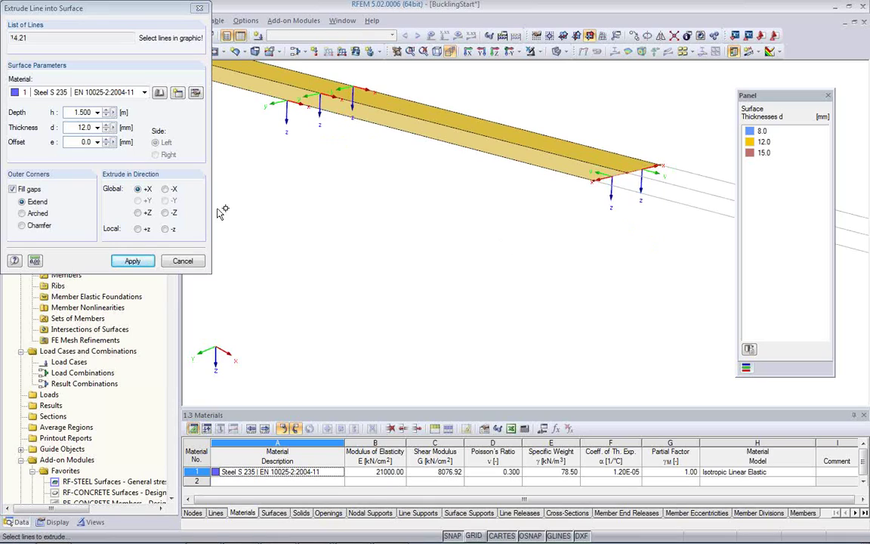
{"action": "left_click", "coordinate": [139, 213]}
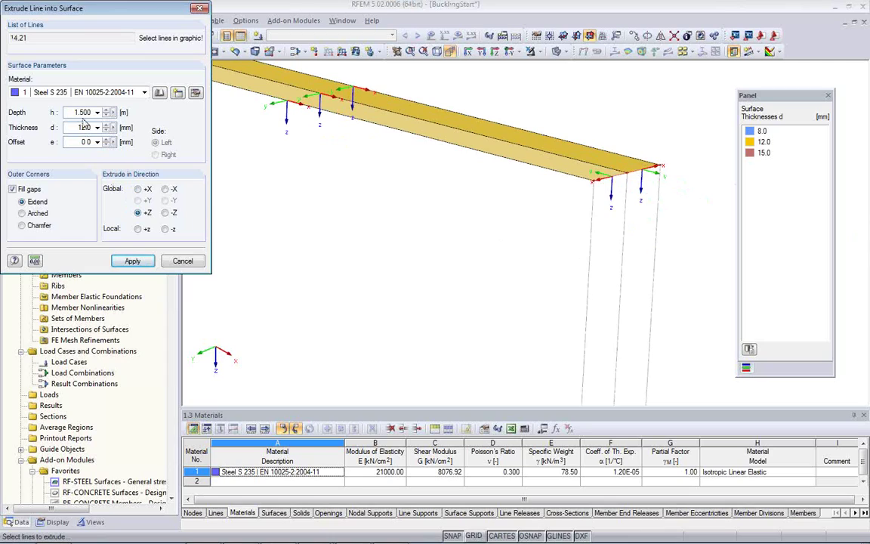
{"action": "left_click_drag", "start_coordinate": [68, 112], "coordinate": [96, 114]}
{"action": "type", "text": "0.6"}
{"action": "left_click_drag", "start_coordinate": [72, 127], "coordinate": [90, 129]}
{"action": "left_click", "coordinate": [133, 261]}
Extrude the end plate's two lower edge lines into bottom flange surfaces, 1 m in global -X with 12 mm thickness, and finish extruding
{"action": "middle_click_drag", "start_coordinate": [528, 253], "coordinate": [519, 201], "text": "ctrl"}
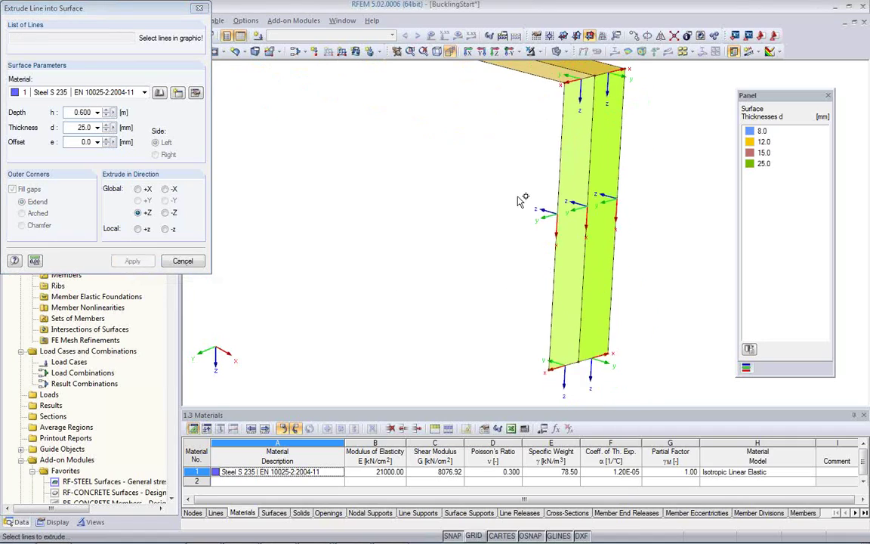
{"action": "scroll", "coordinate": [520, 200], "scroll_direction": "down", "scroll_amount": 4}
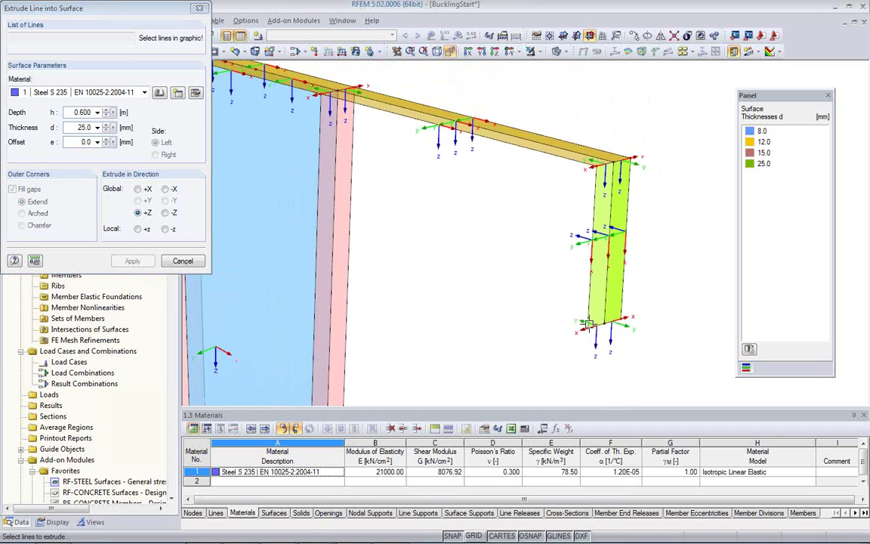
{"action": "left_click", "coordinate": [596, 326]}
{"action": "left_click", "coordinate": [619, 322]}
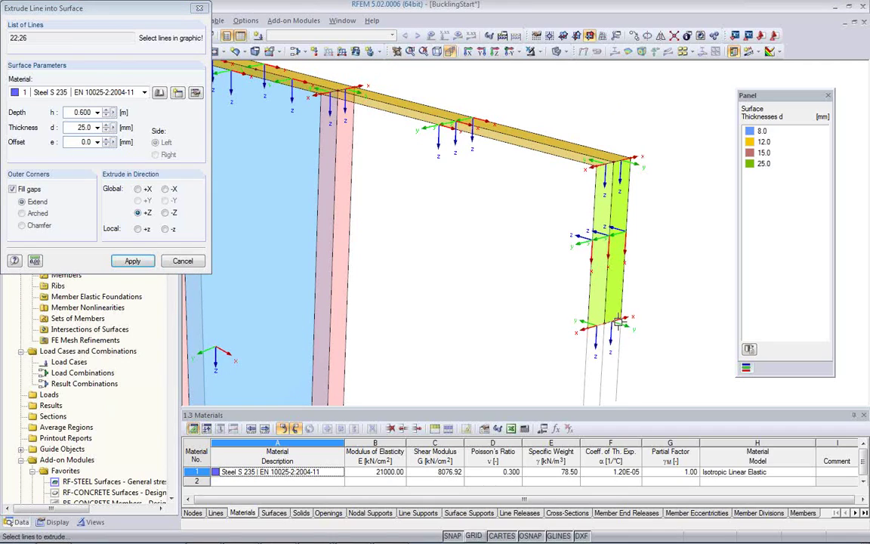
{"action": "left_click", "coordinate": [165, 189]}
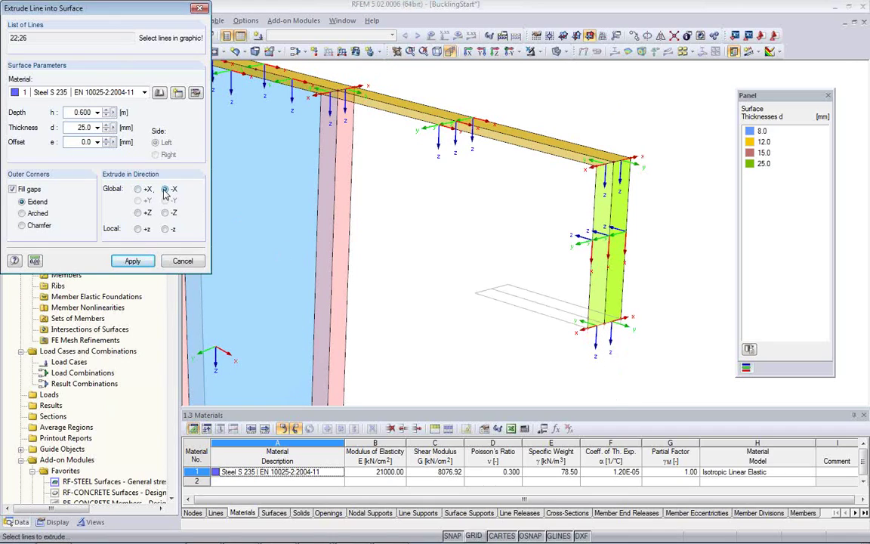
{"action": "left_click_drag", "start_coordinate": [67, 112], "coordinate": [113, 120]}
{"action": "type", "text": "1"}
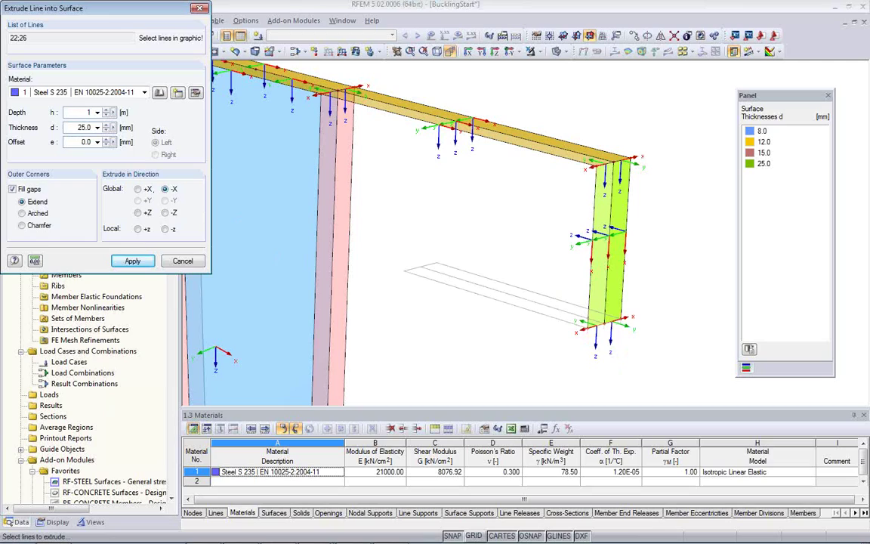
{"action": "left_click", "coordinate": [79, 127]}
{"action": "type", "text": "12"}
{"action": "left_click", "coordinate": [134, 261]}
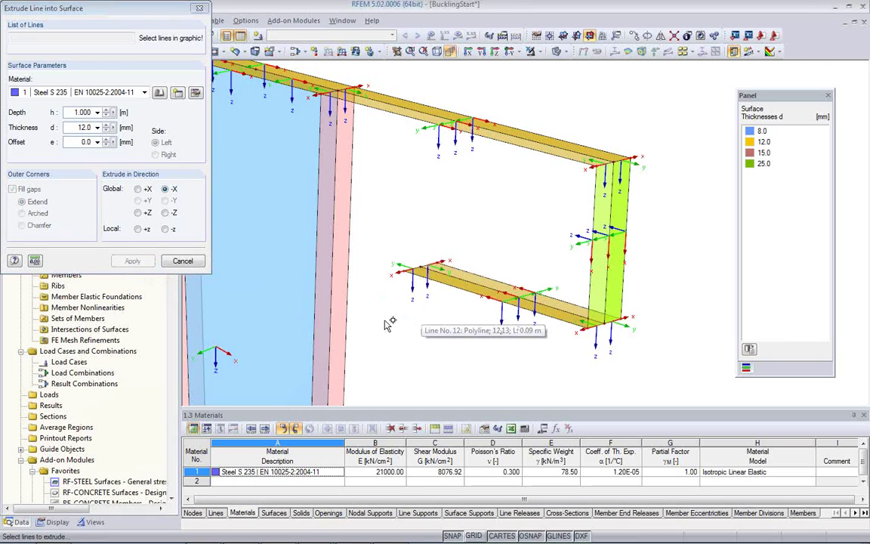
{"action": "left_click", "coordinate": [183, 261]}
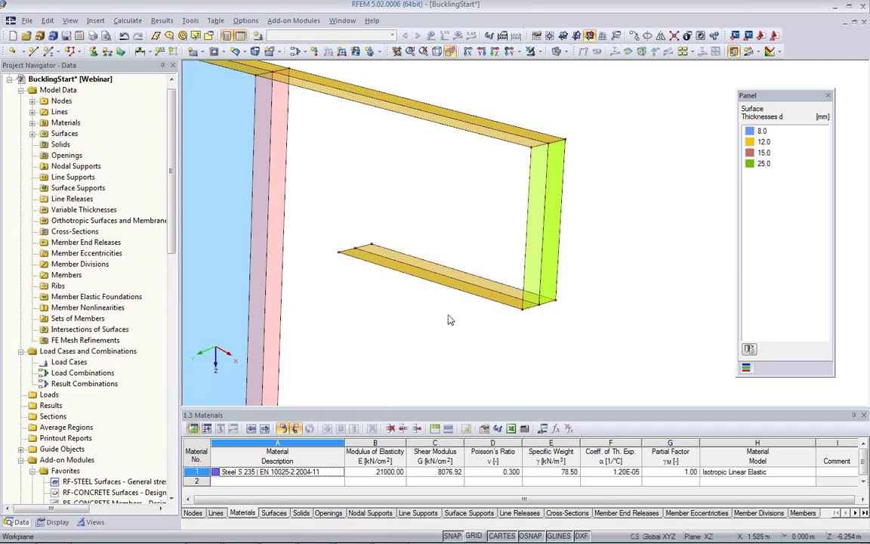
{"action": "middle_click_drag", "start_coordinate": [448, 320], "coordinate": [454, 300]}
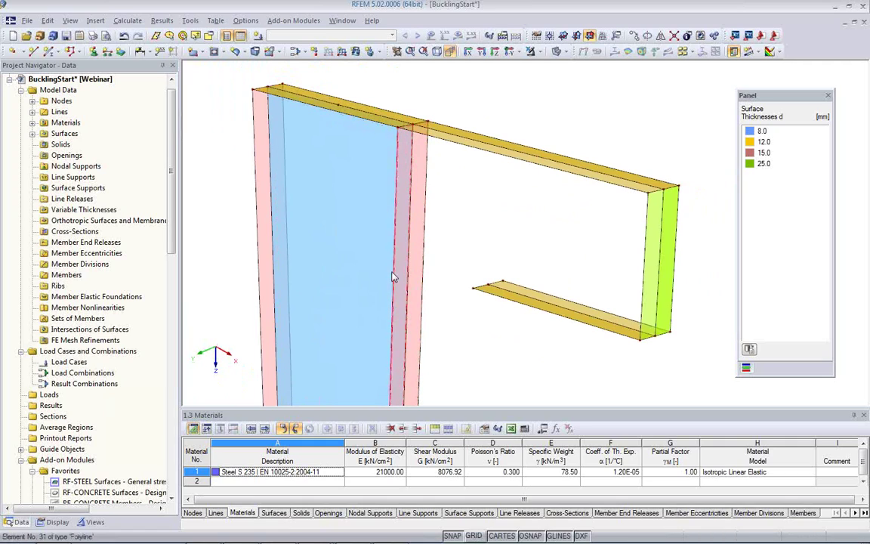
{"action": "mouse_move", "coordinate": [401, 306]}
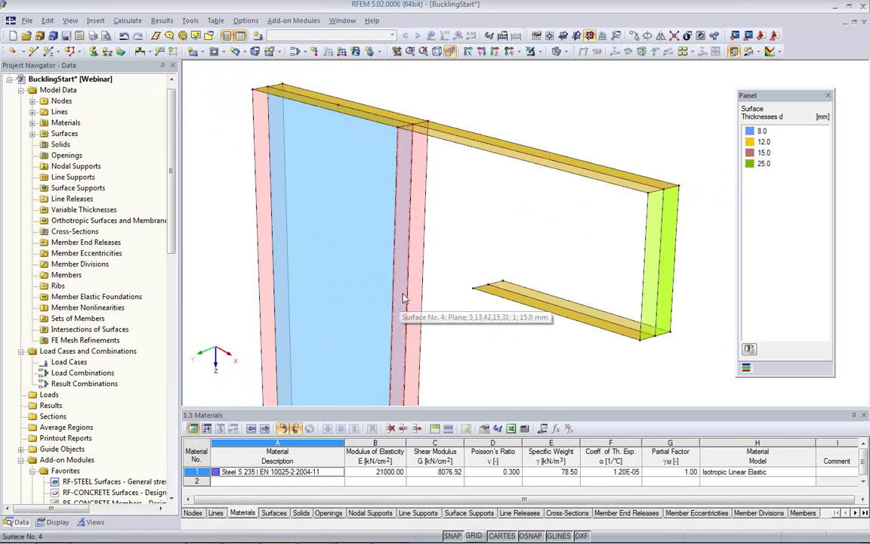
{"action": "middle_click_drag", "start_coordinate": [465, 314], "coordinate": [451, 295]}
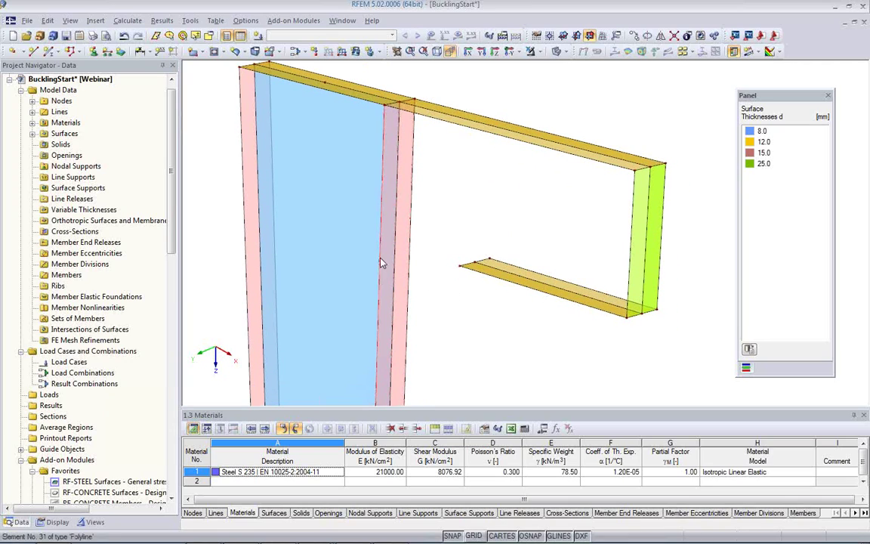
Divide the three vertical lines of the column's inner flange with new intermediate nodes 0.794 m from the line end
{"action": "mouse_move", "coordinate": [385, 261]}
{"action": "mouse_move", "coordinate": [413, 255]}
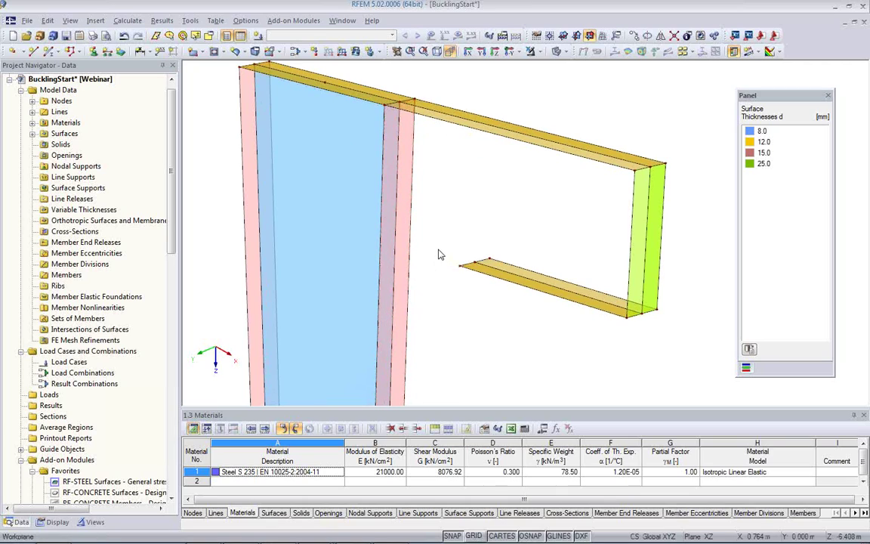
{"action": "scroll", "coordinate": [393, 242], "scroll_direction": "down", "scroll_amount": 2}
{"action": "middle_click_drag", "start_coordinate": [398, 263], "coordinate": [423, 224]}
{"action": "scroll", "coordinate": [423, 223], "scroll_direction": "down", "scroll_amount": 2}
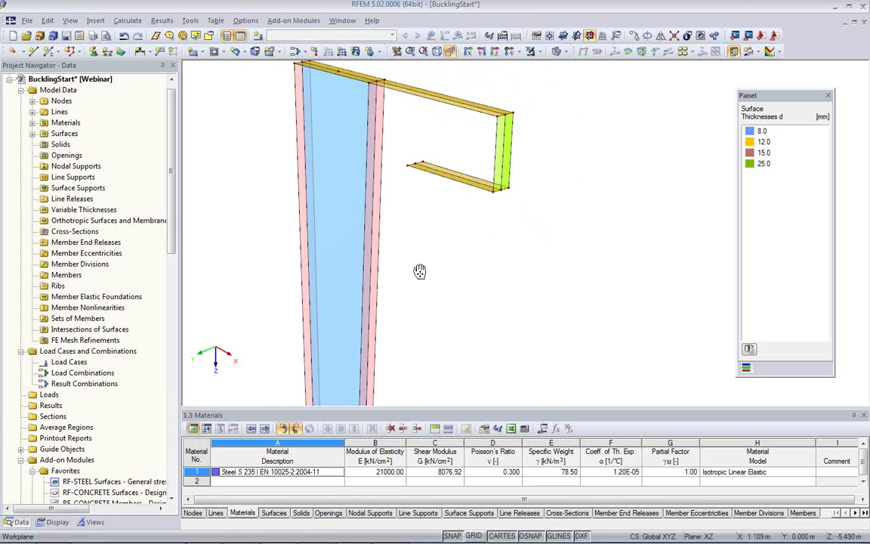
{"action": "middle_click_drag", "start_coordinate": [417, 272], "coordinate": [381, 256]}
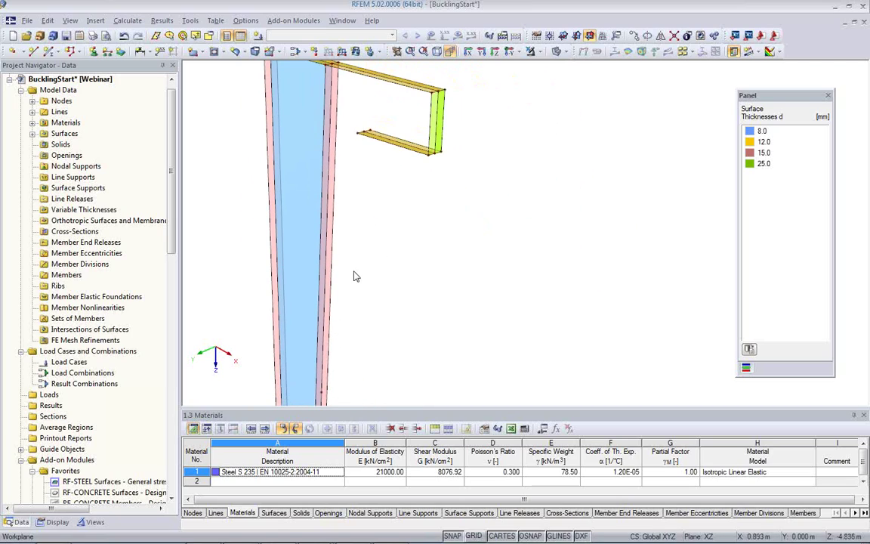
{"action": "scroll", "coordinate": [445, 301], "scroll_direction": "down", "scroll_amount": 2}
{"action": "middle_click_drag", "start_coordinate": [444, 300], "coordinate": [369, 250]}
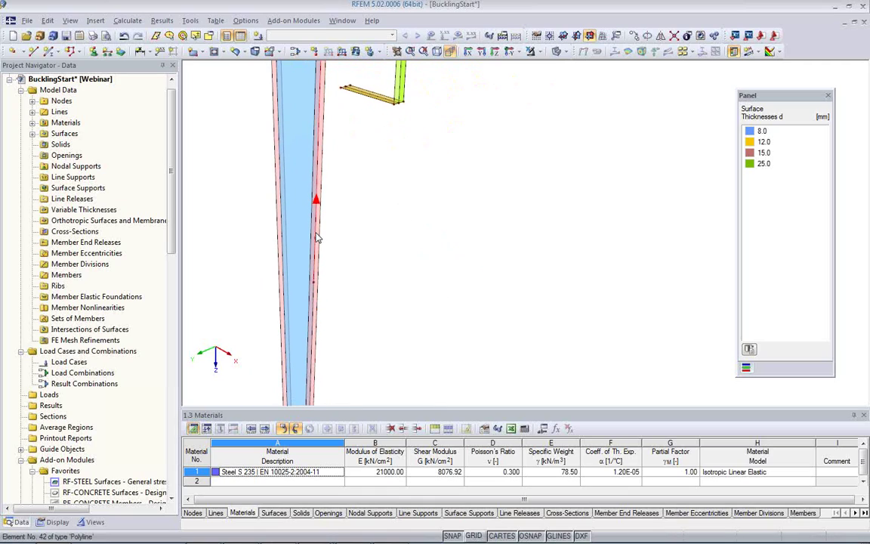
{"action": "middle_click_drag", "start_coordinate": [360, 225], "coordinate": [447, 292]}
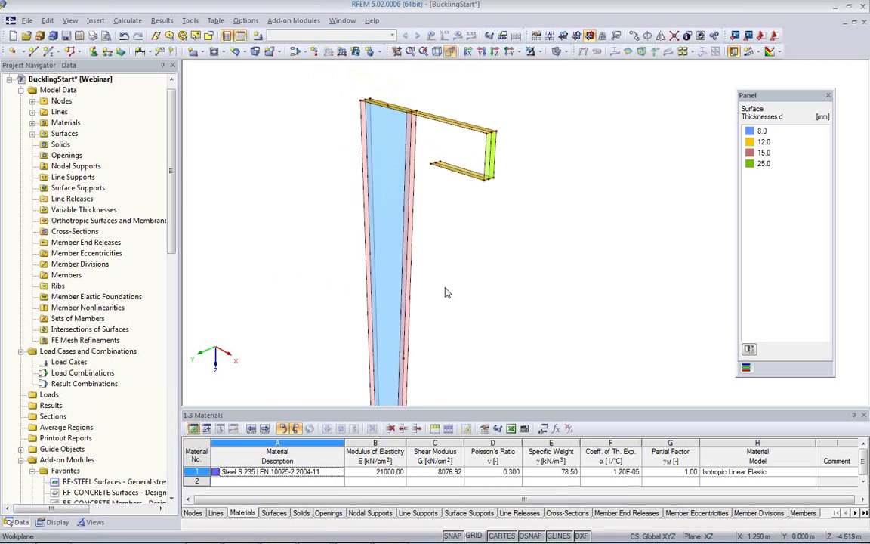
{"action": "scroll", "coordinate": [445, 268], "scroll_direction": "up", "scroll_amount": 2}
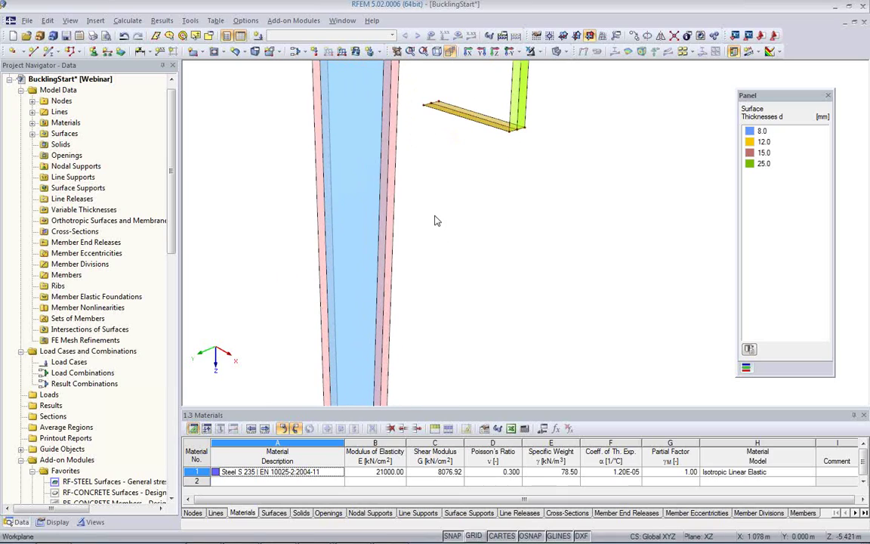
{"action": "left_click", "coordinate": [389, 201]}
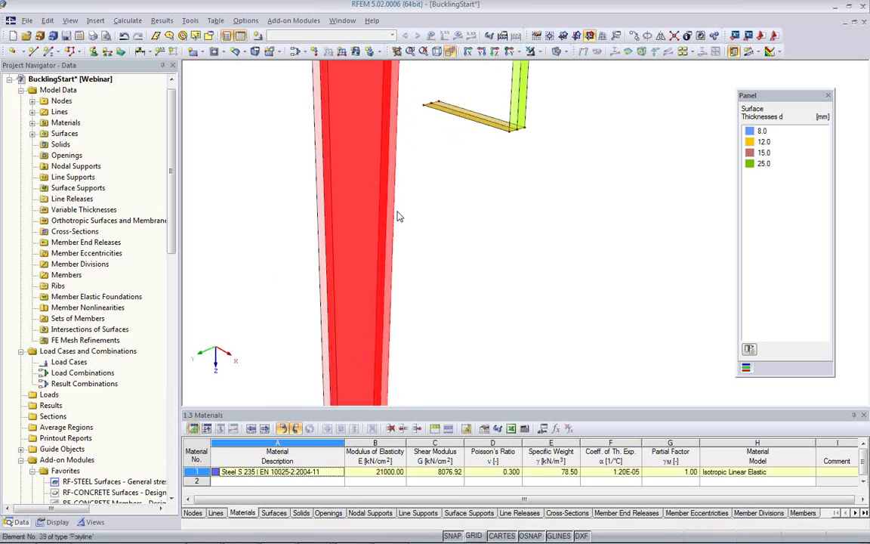
{"action": "right_click", "coordinate": [393, 219]}
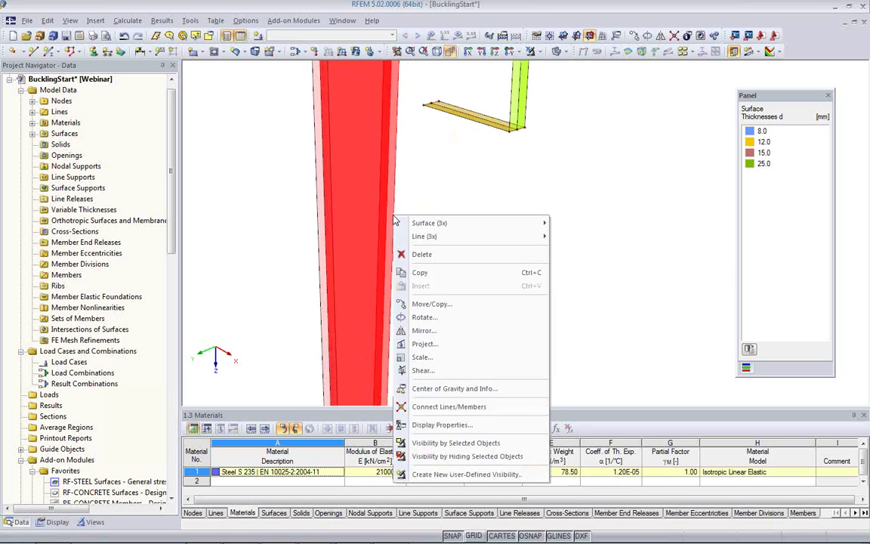
{"action": "mouse_move", "coordinate": [421, 241]}
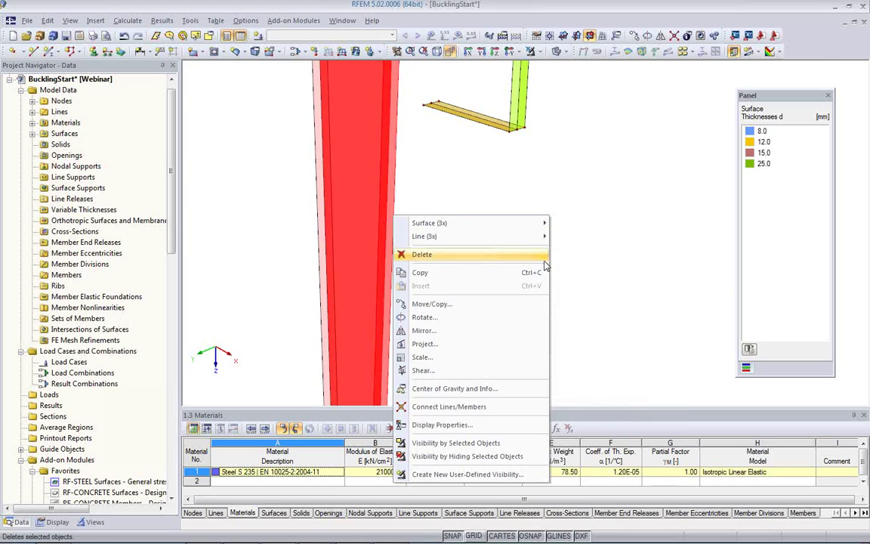
{"action": "mouse_move", "coordinate": [533, 237]}
{"action": "mouse_move", "coordinate": [599, 287]}
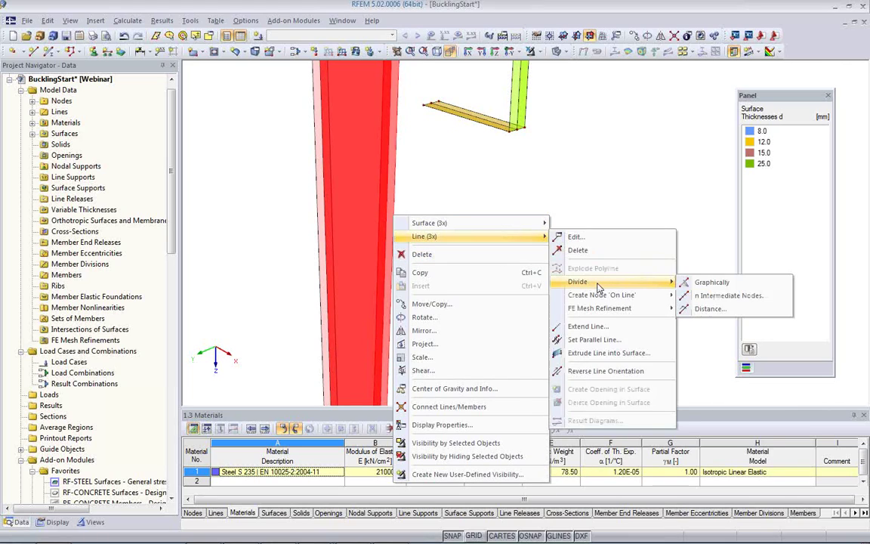
{"action": "left_click", "coordinate": [708, 308]}
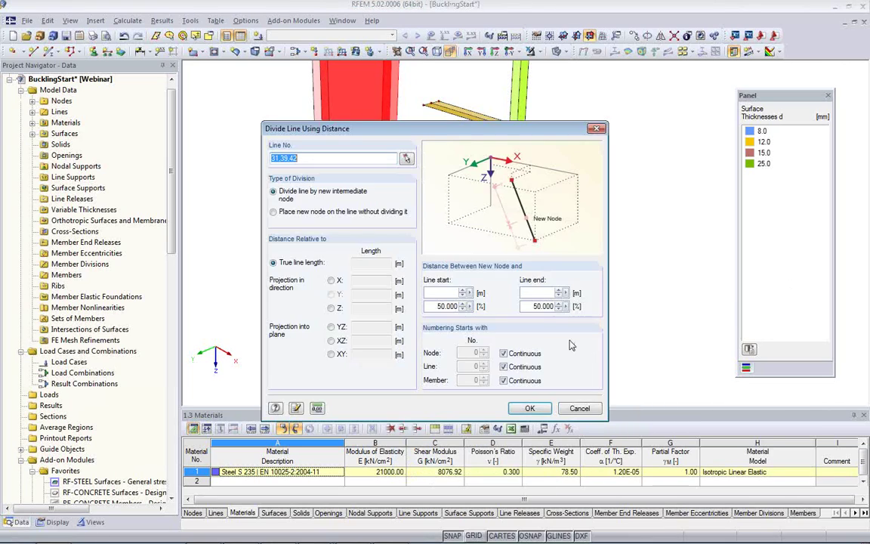
{"action": "left_click", "coordinate": [531, 294]}
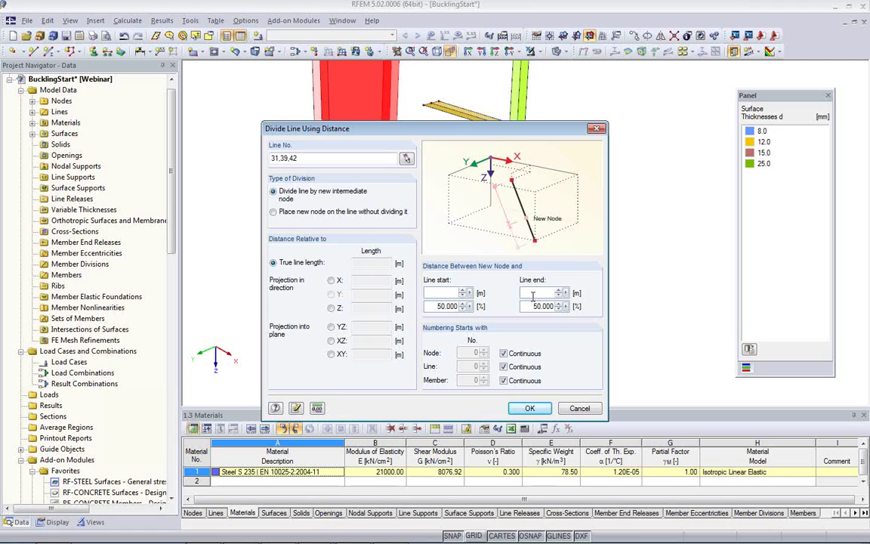
{"action": "type", "text": "0.794"}
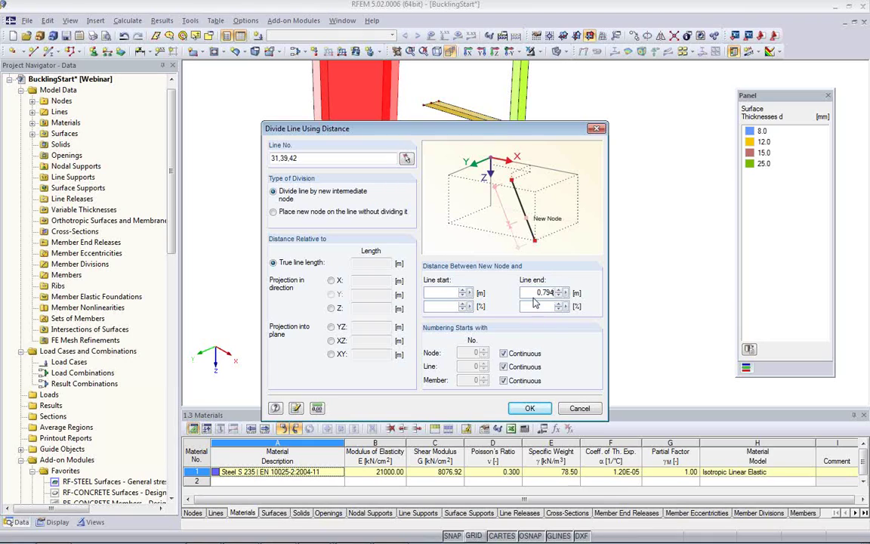
{"action": "left_click", "coordinate": [531, 408]}
Move the three free-end nodes of the beam's bottom flange onto the division nodes of the column's inner flange
{"action": "scroll", "coordinate": [398, 129], "scroll_direction": "up", "scroll_amount": 3}
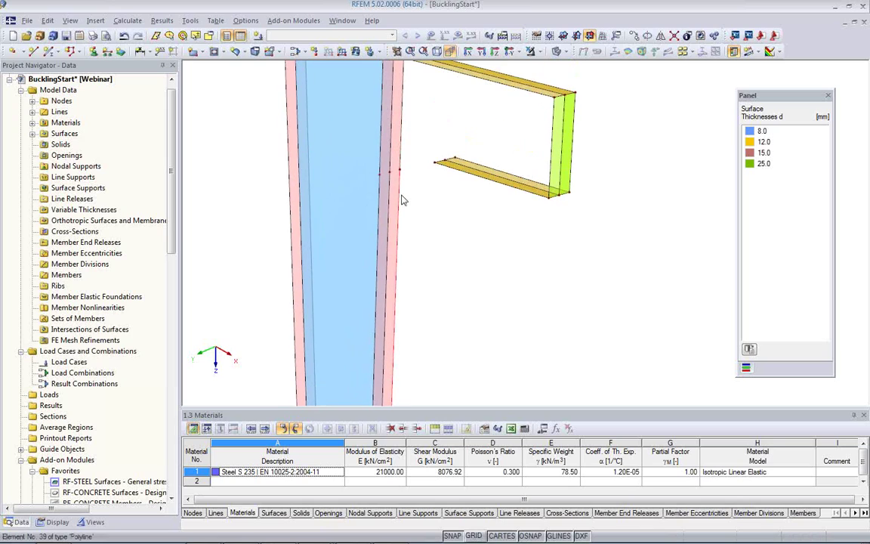
{"action": "scroll", "coordinate": [402, 200], "scroll_direction": "up", "scroll_amount": 2}
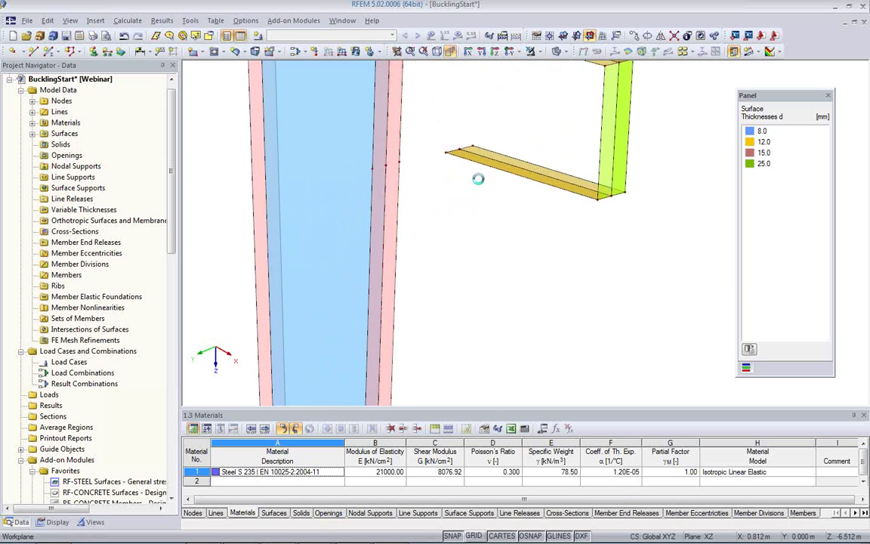
{"action": "middle_click_drag", "start_coordinate": [453, 202], "coordinate": [518, 227], "text": "ctrl"}
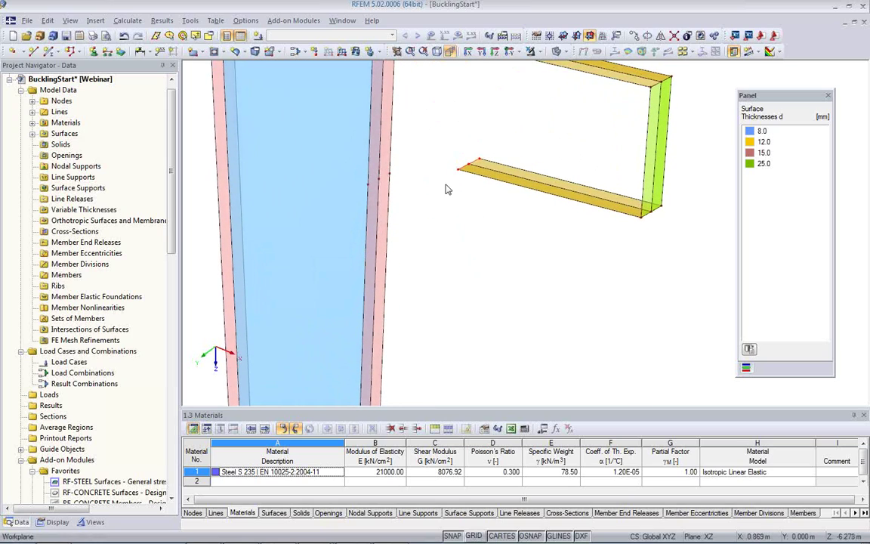
{"action": "scroll", "coordinate": [453, 182], "scroll_direction": "up", "scroll_amount": 1}
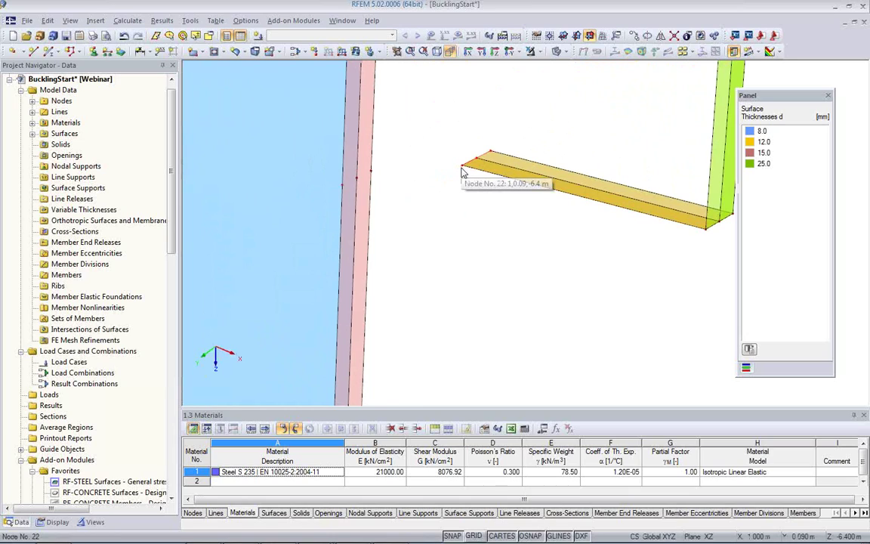
{"action": "left_click_drag", "start_coordinate": [463, 173], "coordinate": [342, 185]}
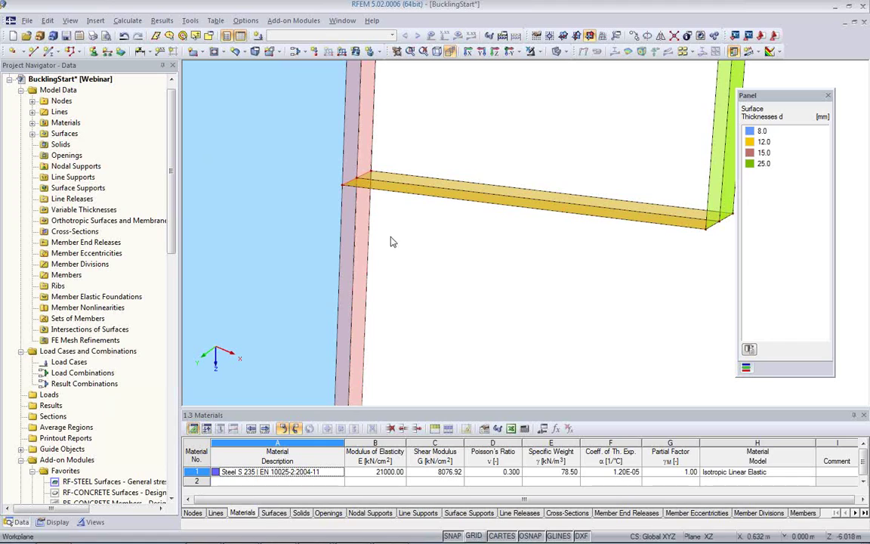
Create the beam's 8 mm thick plane web surface in Steel S 235, bounded by the flanges' centre lines, column flange and end plate
{"action": "middle_click_drag", "start_coordinate": [390, 237], "coordinate": [534, 270]}
{"action": "scroll", "coordinate": [369, 262], "scroll_direction": "down", "scroll_amount": 4}
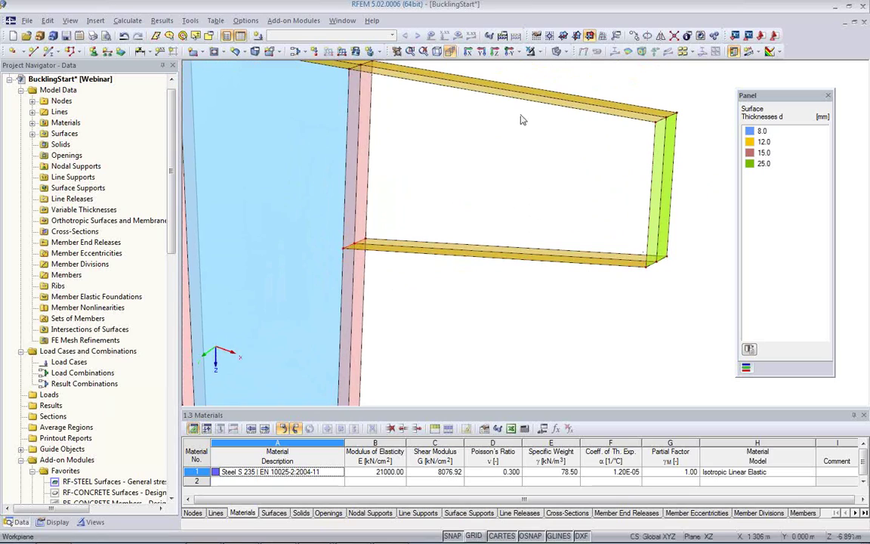
{"action": "middle_click_drag", "start_coordinate": [463, 195], "coordinate": [457, 242]}
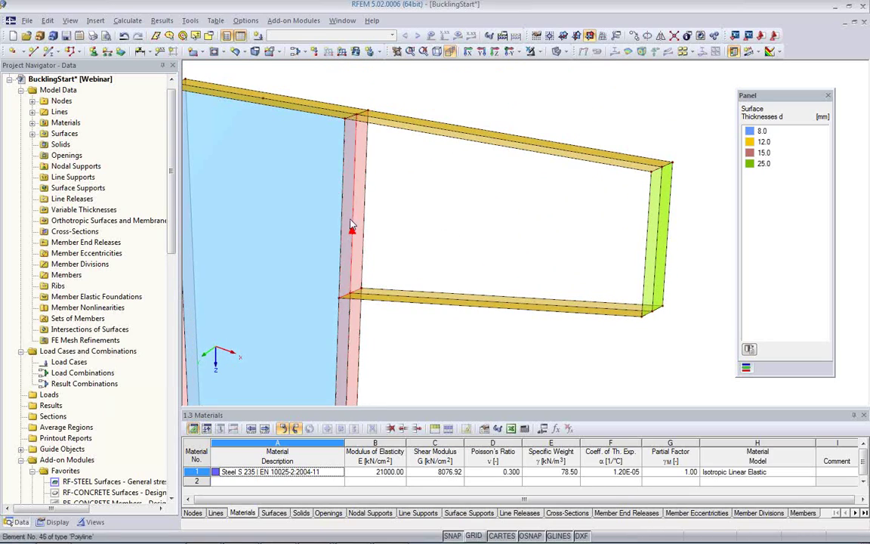
{"action": "left_click", "coordinate": [198, 52]}
{"action": "left_click", "coordinate": [236, 336]}
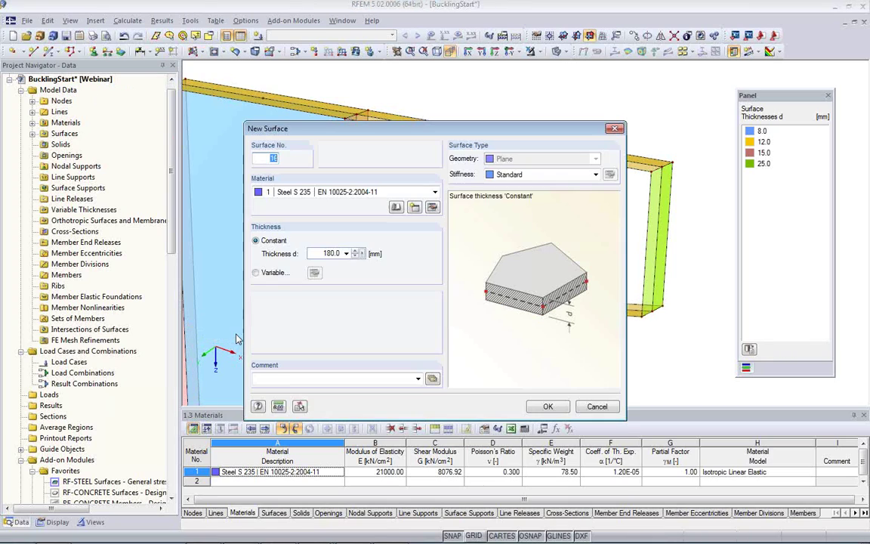
{"action": "left_click", "coordinate": [320, 254]}
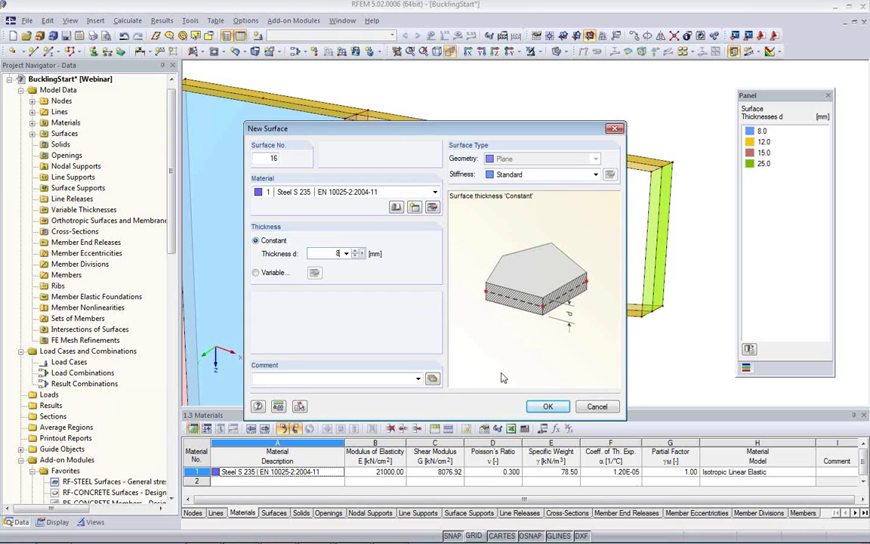
{"action": "left_click", "coordinate": [546, 407]}
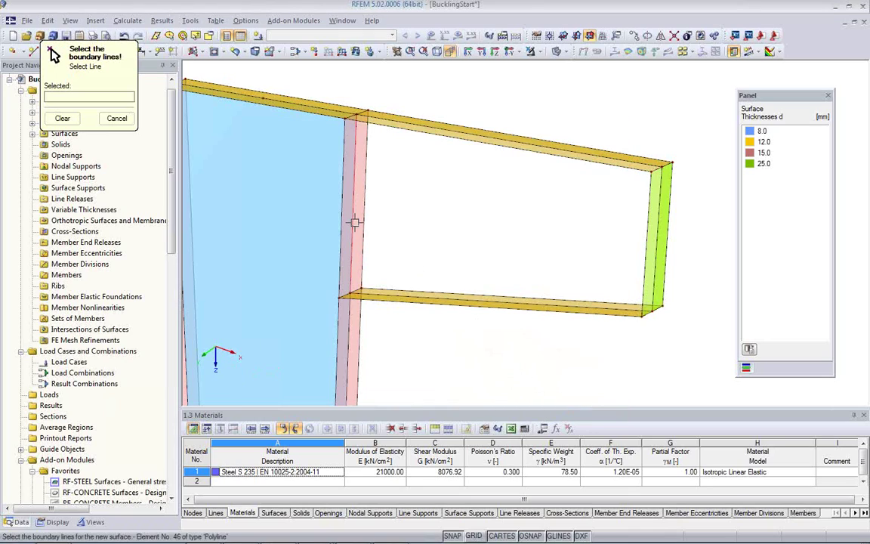
{"action": "left_click", "coordinate": [391, 121]}
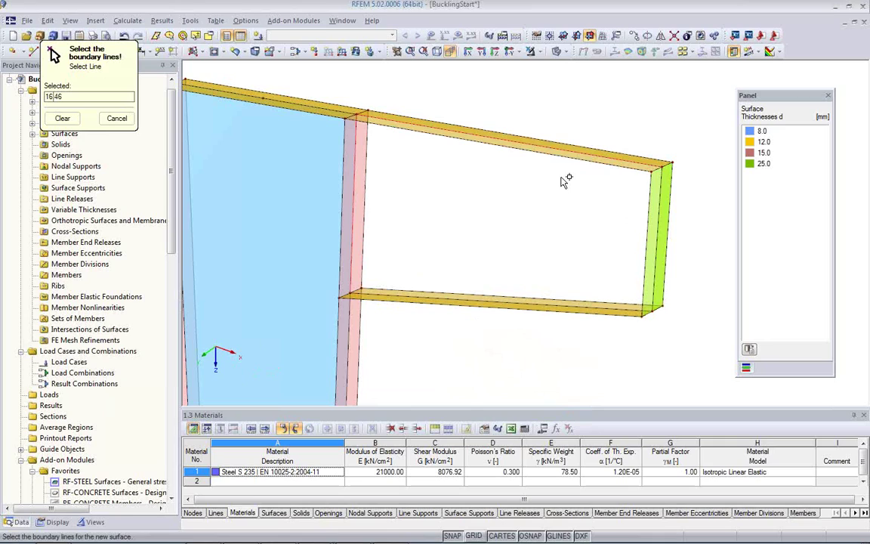
{"action": "left_click", "coordinate": [656, 246]}
{"action": "left_click", "coordinate": [577, 304]}
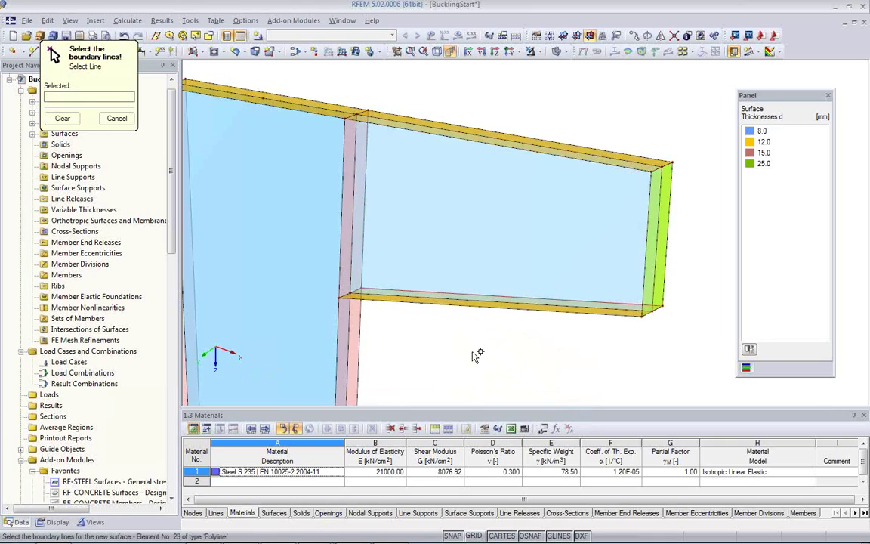
{"action": "key", "text": "Escape"}
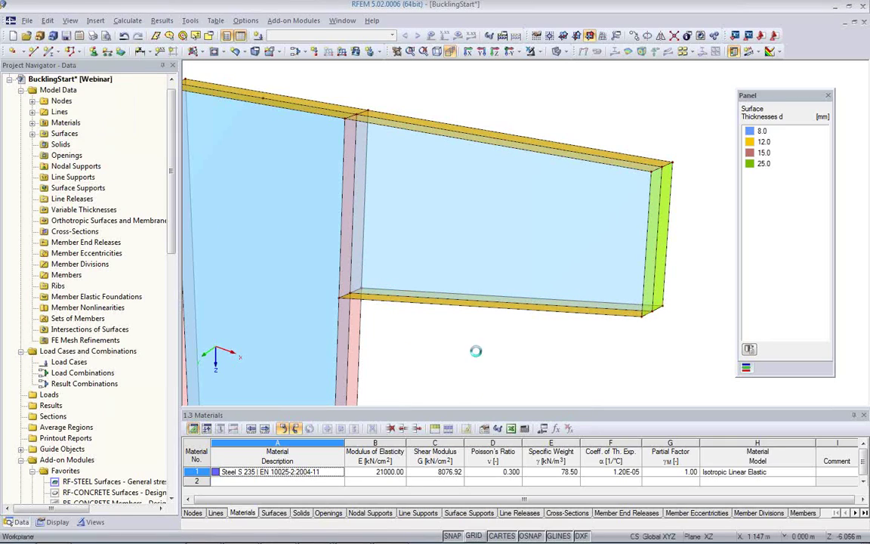
Inspect the frame corner geometry and the list of surfaces in the model data
{"action": "middle_click_drag", "start_coordinate": [476, 351], "coordinate": [469, 304]}
{"action": "scroll", "coordinate": [469, 302], "scroll_direction": "down", "scroll_amount": 2}
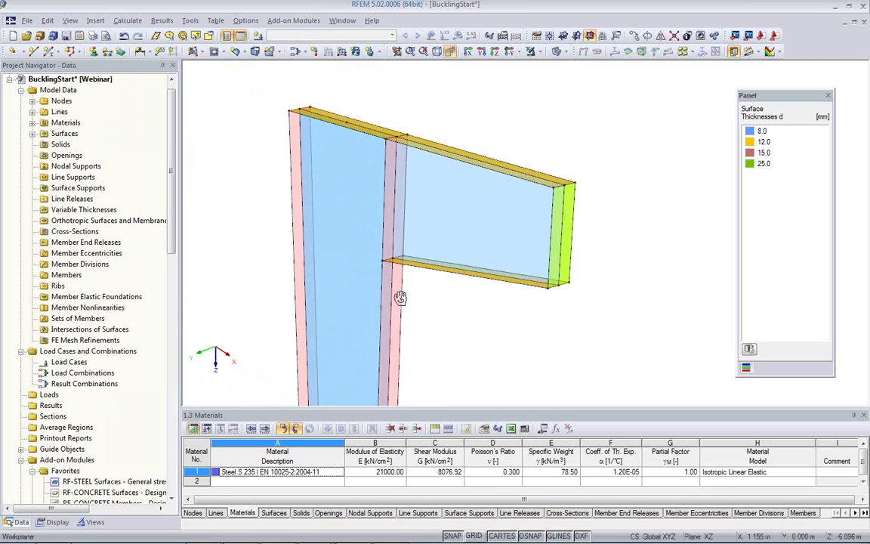
{"action": "scroll", "coordinate": [420, 299], "scroll_direction": "down", "scroll_amount": 1}
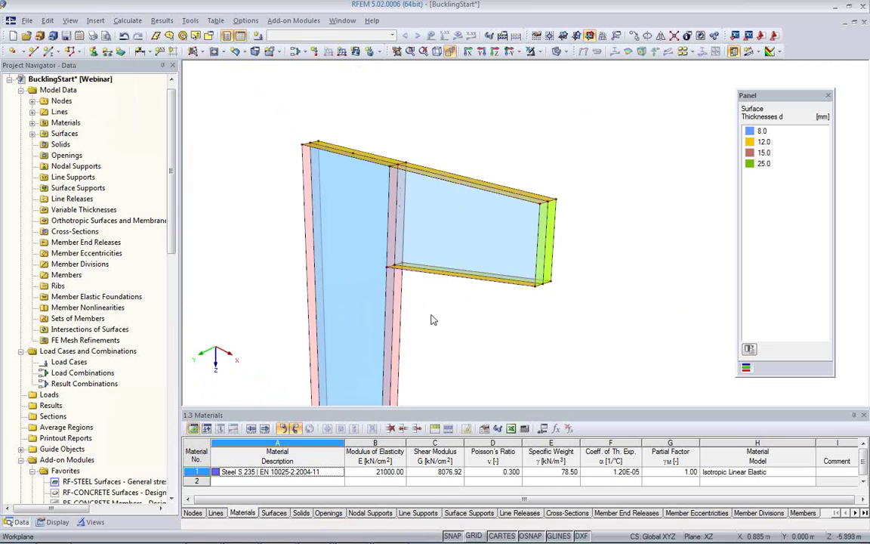
{"action": "middle_click_drag", "start_coordinate": [431, 314], "coordinate": [433, 337]}
{"action": "scroll", "coordinate": [422, 329], "scroll_direction": "up", "scroll_amount": 1}
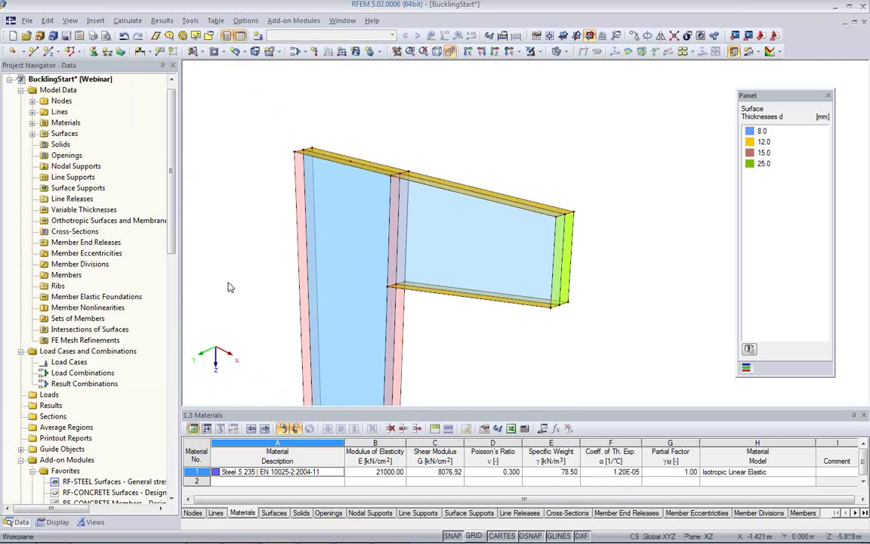
{"action": "left_click", "coordinate": [31, 133]}
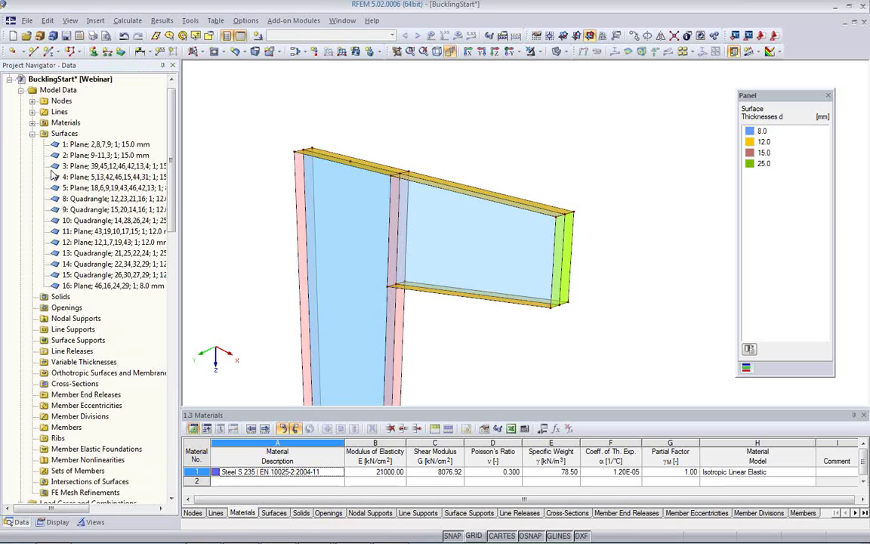
{"action": "left_click", "coordinate": [32, 133]}
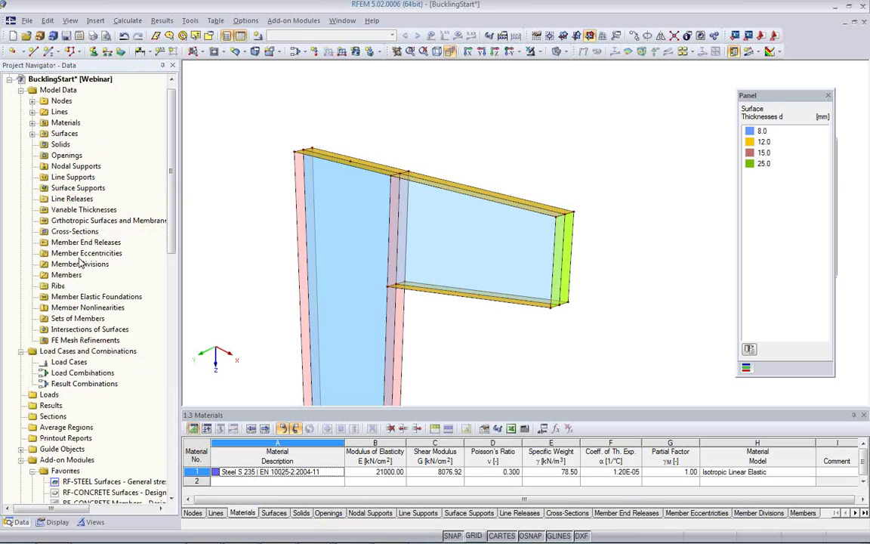
Display the surface axis systems x,y,z on the model and look closer at the frame corner
{"action": "left_click", "coordinate": [58, 522]}
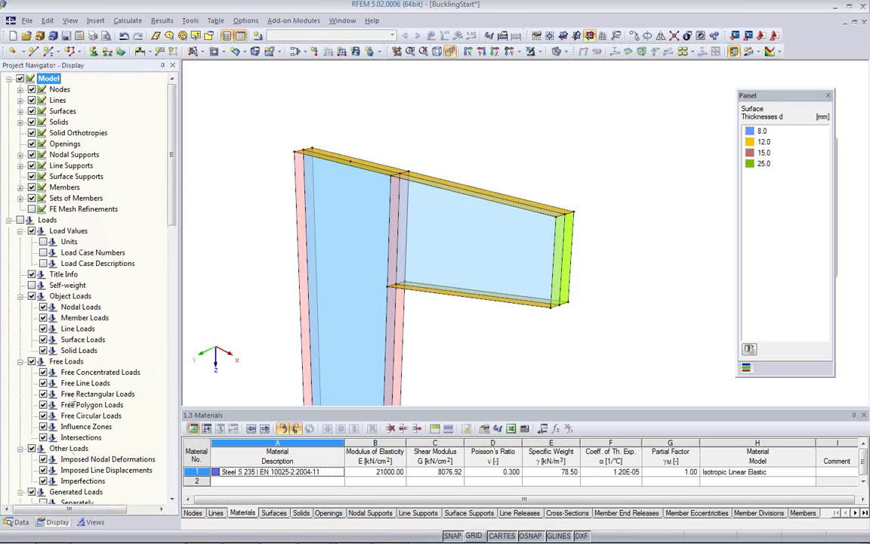
{"action": "left_click", "coordinate": [21, 111]}
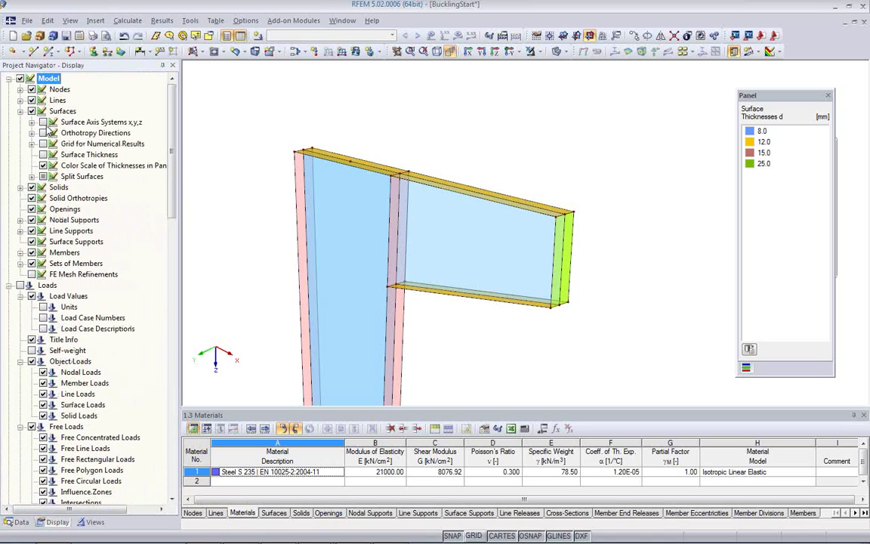
{"action": "left_click", "coordinate": [43, 122]}
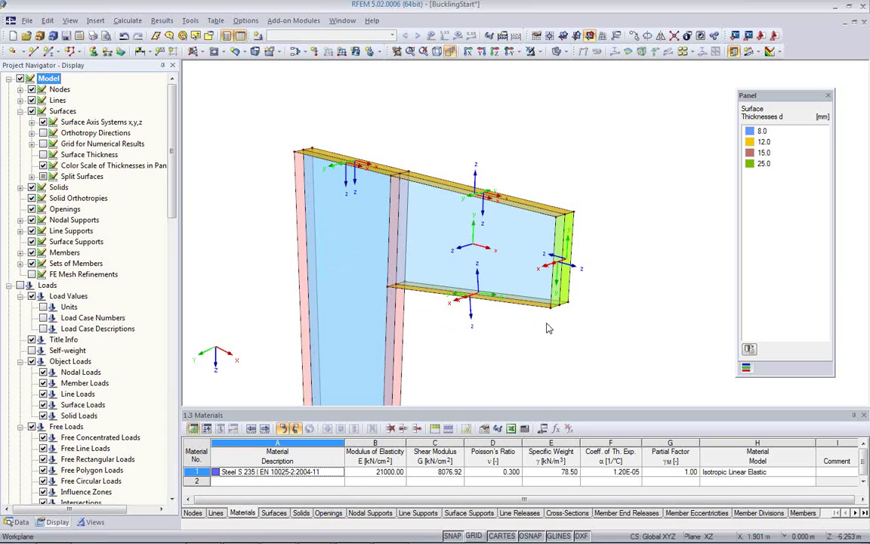
{"action": "scroll", "coordinate": [474, 243], "scroll_direction": "up", "scroll_amount": 3}
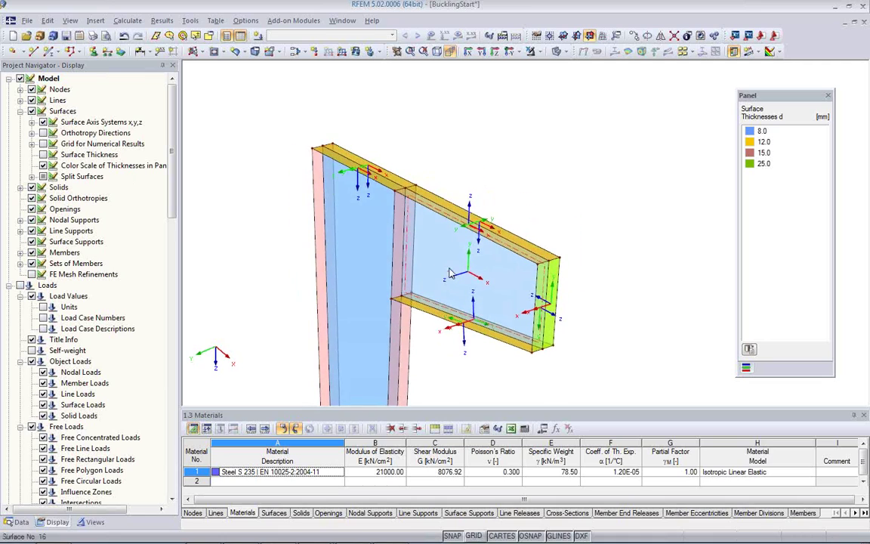
Reverse the local axis system of the front half of the beam's top flange
{"action": "scroll", "coordinate": [475, 243], "scroll_direction": "up", "scroll_amount": 2}
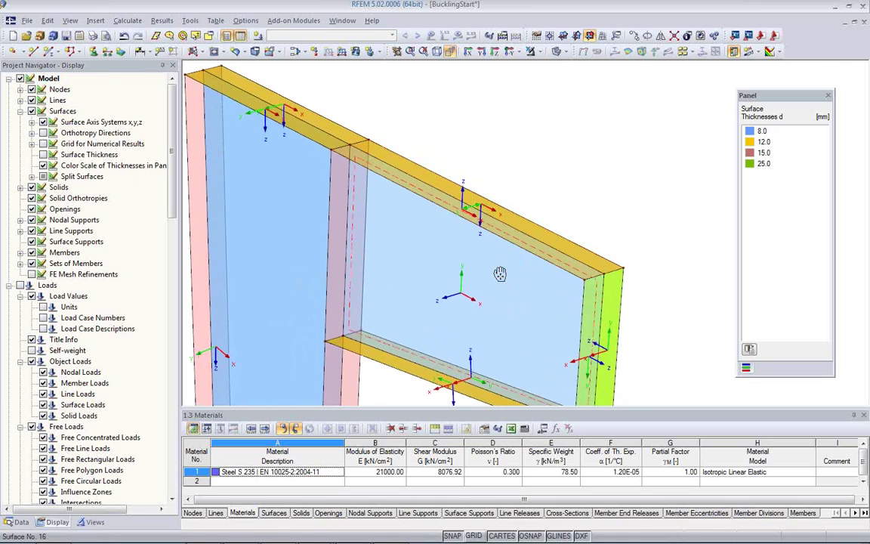
{"action": "middle_click_drag", "start_coordinate": [501, 275], "coordinate": [504, 222]}
{"action": "scroll", "coordinate": [504, 222], "scroll_direction": "down", "scroll_amount": 2}
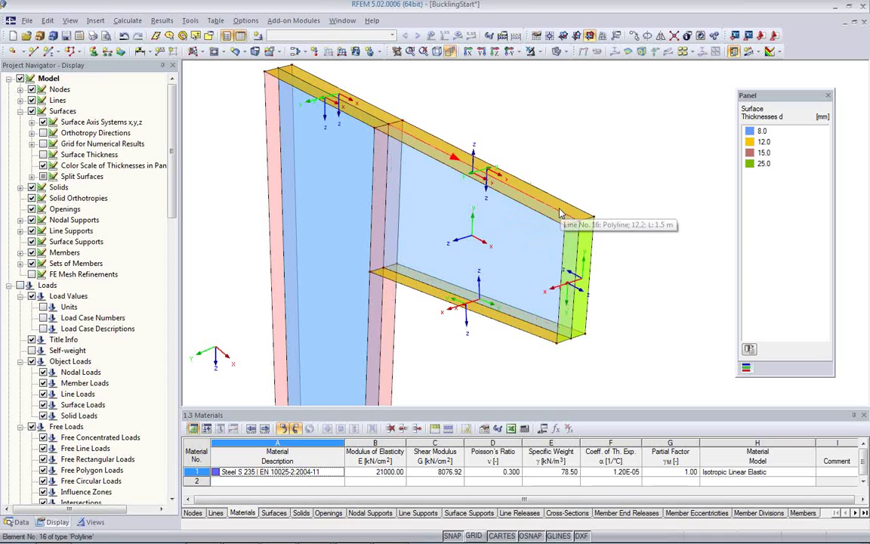
{"action": "scroll", "coordinate": [448, 196], "scroll_direction": "up", "scroll_amount": 5}
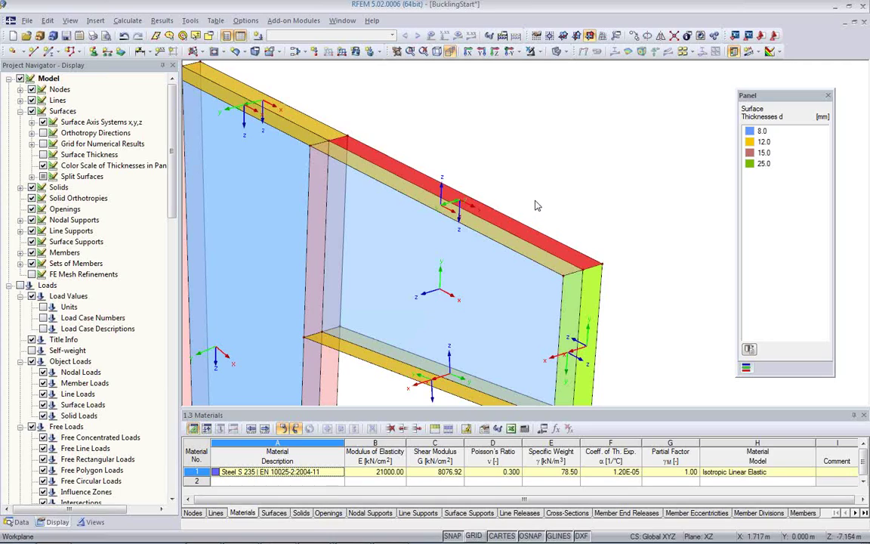
{"action": "right_click", "coordinate": [423, 201]}
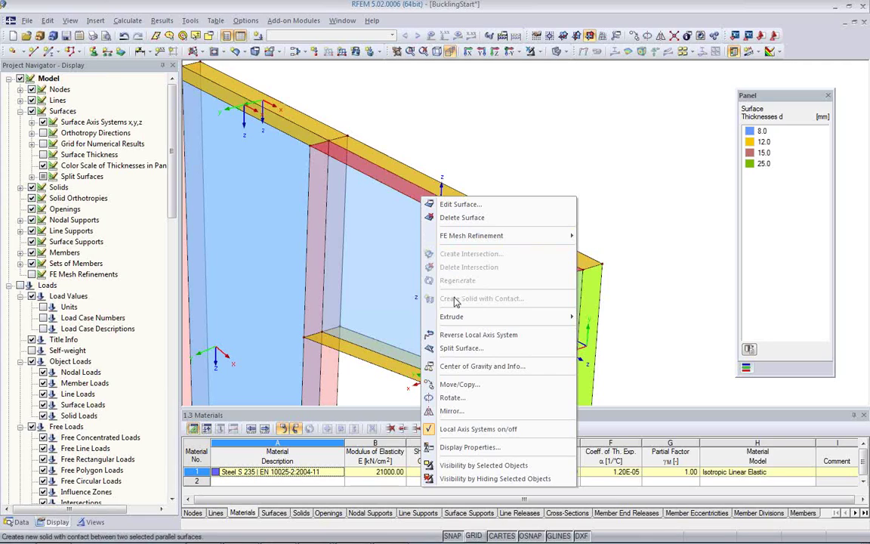
{"action": "left_click", "coordinate": [477, 335]}
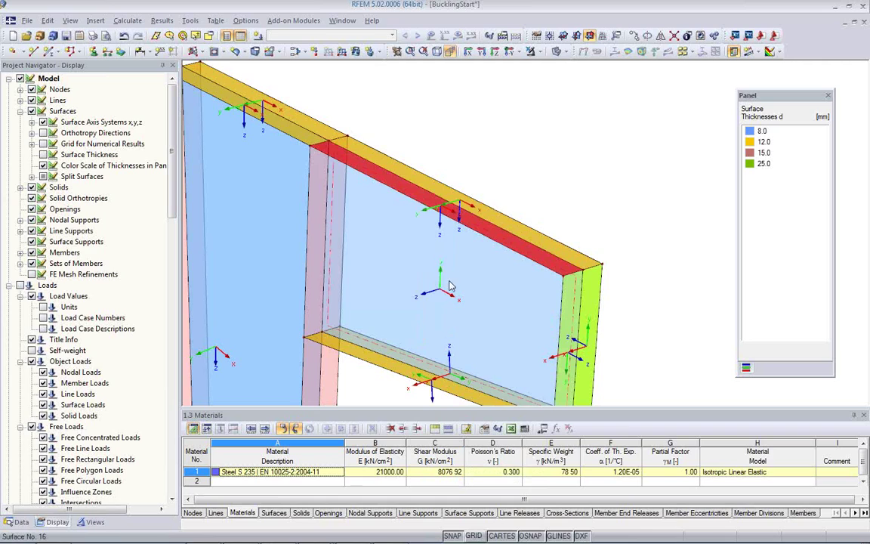
Reverse the local axis system of the rear half of the beam's end plate, surface 13
{"action": "middle_click_drag", "start_coordinate": [453, 244], "coordinate": [416, 213]}
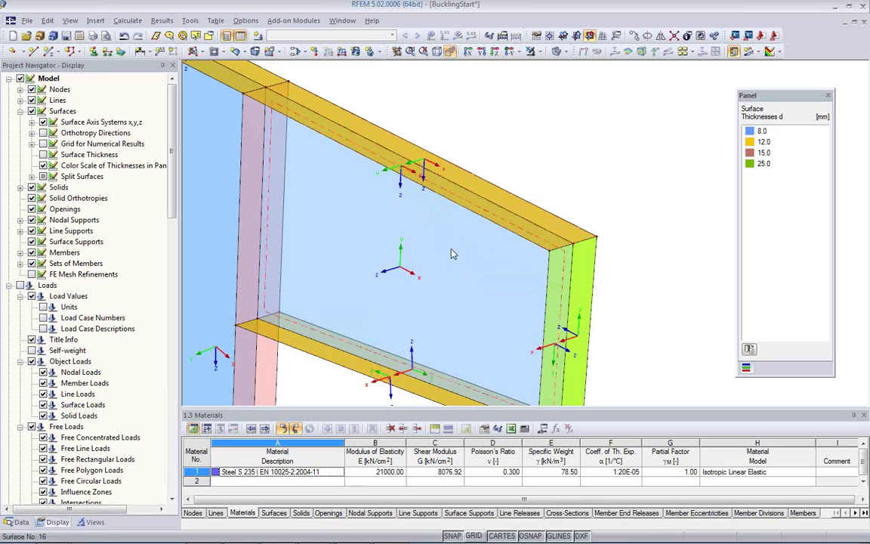
{"action": "middle_click_drag", "start_coordinate": [477, 262], "coordinate": [499, 279], "text": "ctrl"}
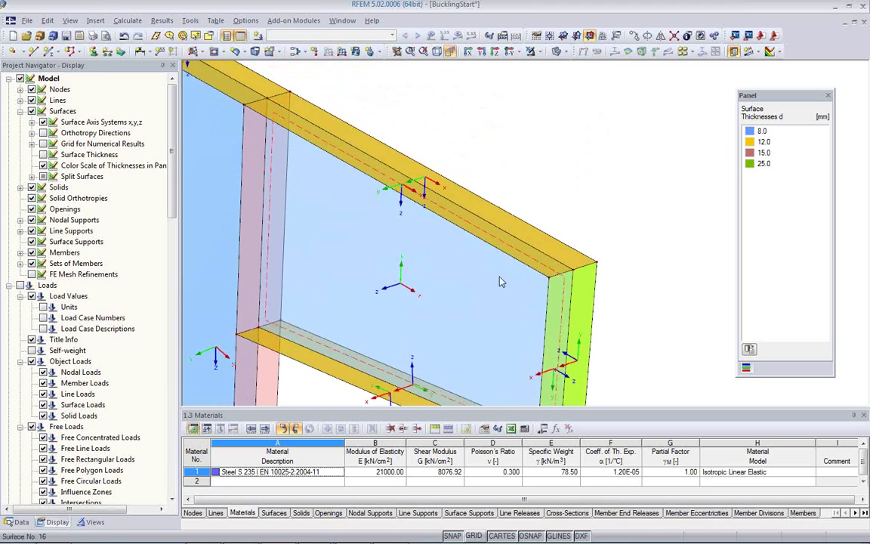
{"action": "middle_click_drag", "start_coordinate": [515, 315], "coordinate": [576, 281], "text": "ctrl"}
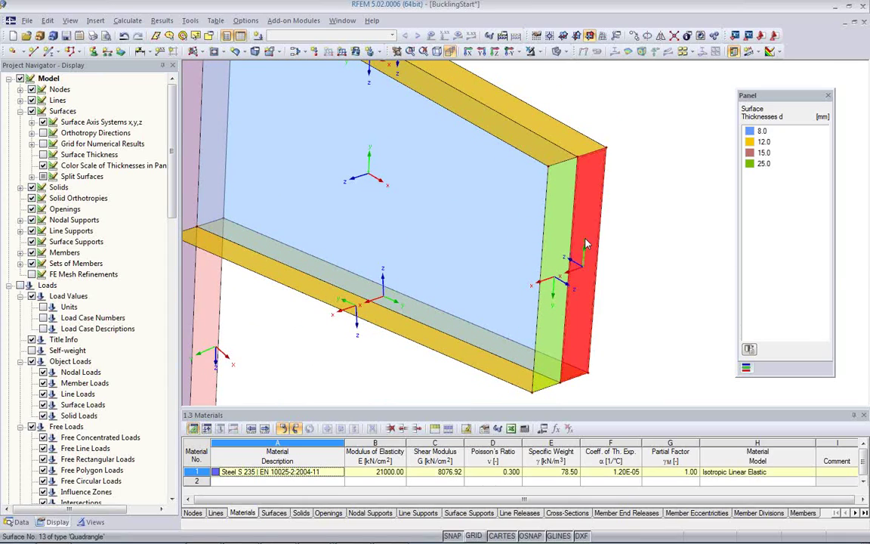
{"action": "right_click", "coordinate": [586, 244]}
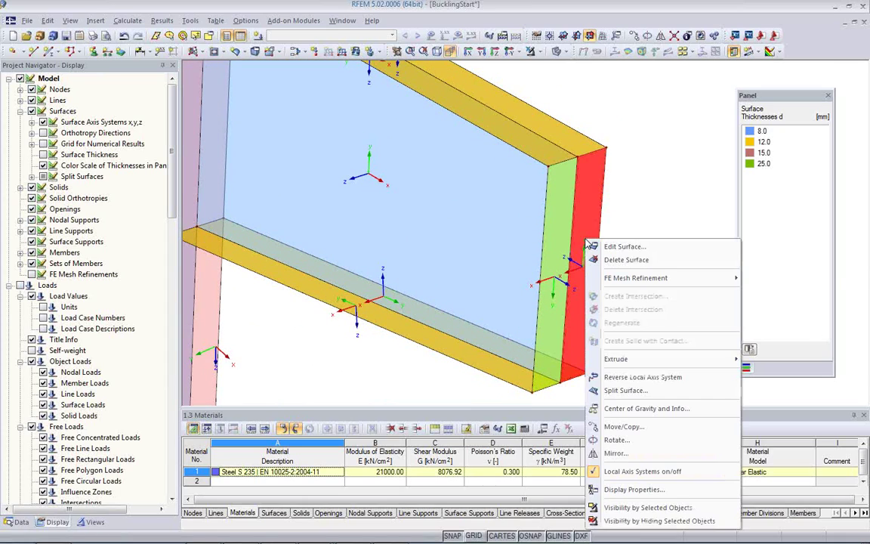
{"action": "left_click", "coordinate": [627, 380]}
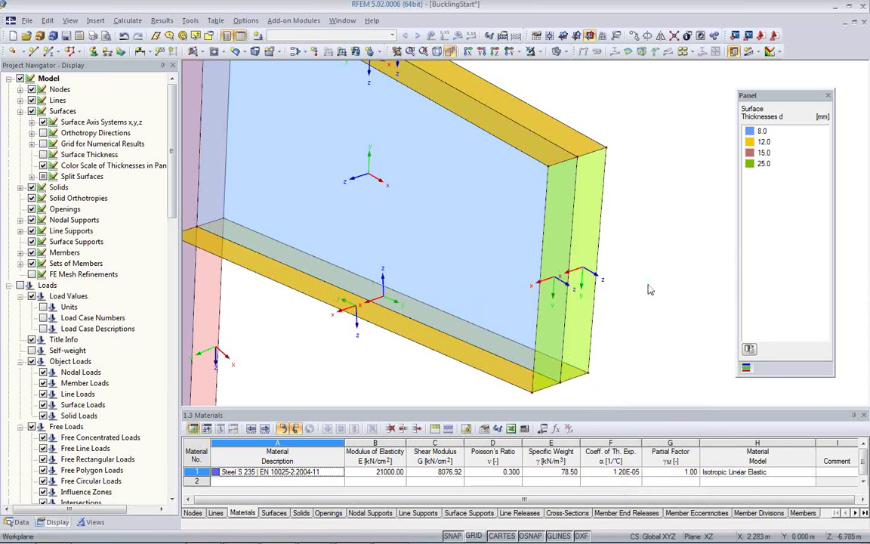
Reverse the local axis system of the rear half of the beam's bottom flange, surface 14
{"action": "middle_click_drag", "start_coordinate": [379, 346], "coordinate": [409, 316]}
{"action": "scroll", "coordinate": [409, 315], "scroll_direction": "up", "scroll_amount": 1}
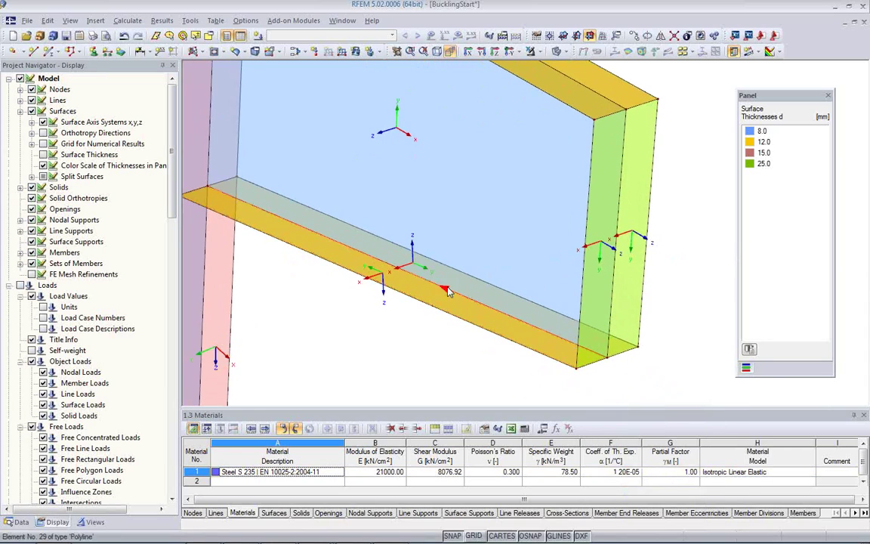
{"action": "middle_click_drag", "start_coordinate": [510, 326], "coordinate": [468, 345]}
{"action": "scroll", "coordinate": [468, 345], "scroll_direction": "up", "scroll_amount": 2}
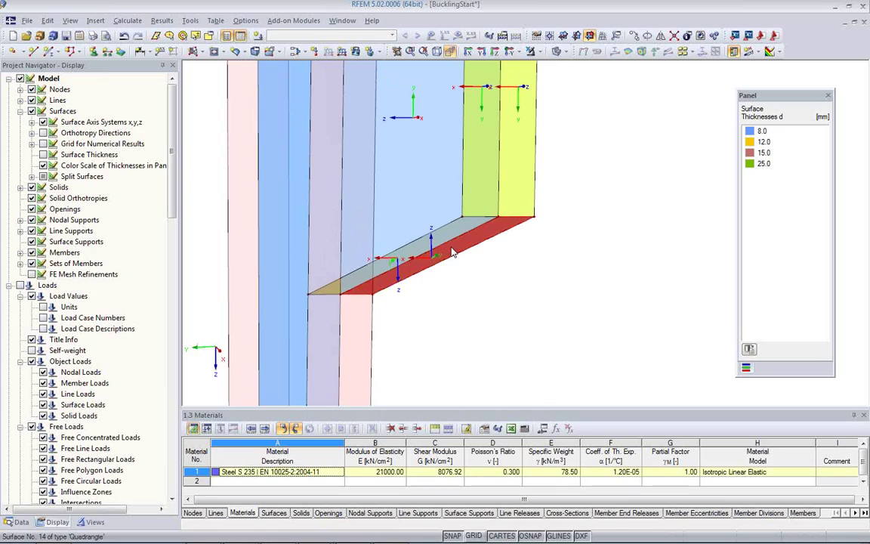
{"action": "right_click", "coordinate": [453, 253]}
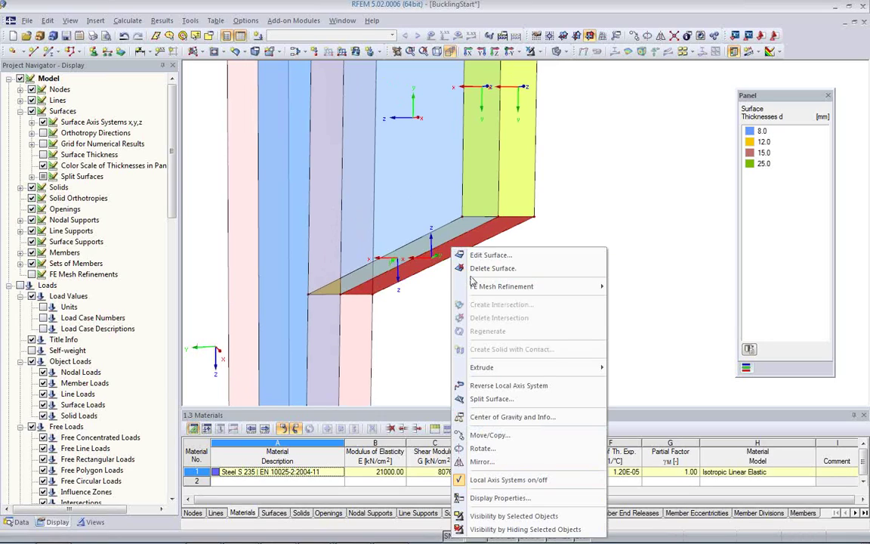
{"action": "left_click", "coordinate": [499, 386]}
{"action": "middle_click_drag", "start_coordinate": [433, 295], "coordinate": [415, 313], "text": "ctrl"}
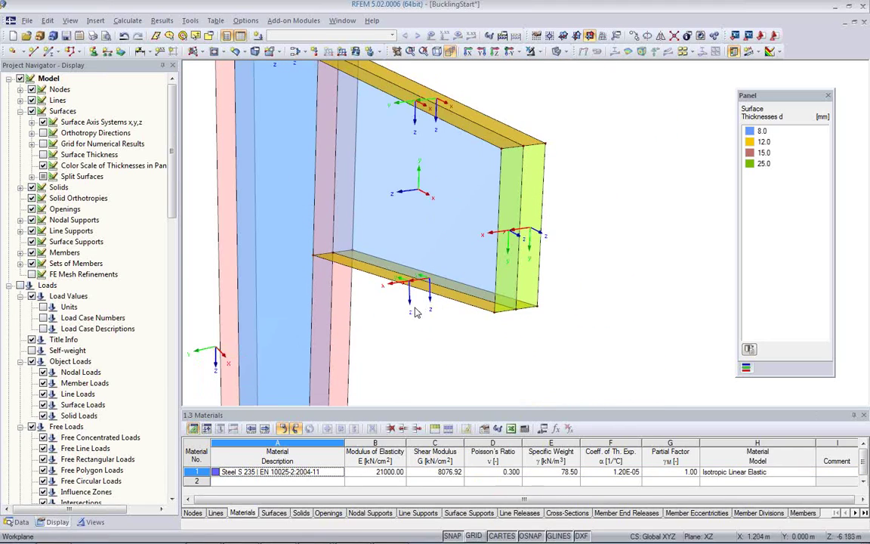
Set the input x-axis of the bottom flange's front half, surface 15, parallel to the flange's centre line 29
{"action": "scroll", "coordinate": [411, 298], "scroll_direction": "up", "scroll_amount": 3}
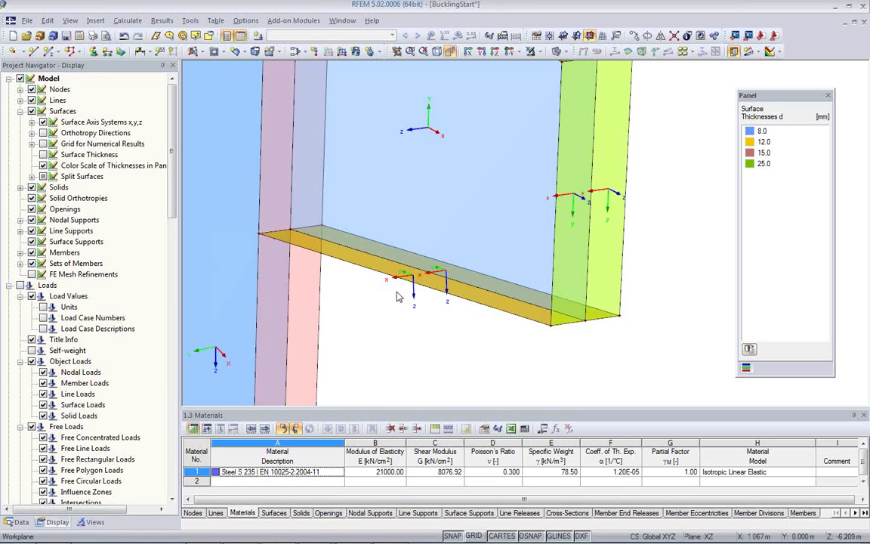
{"action": "scroll", "coordinate": [382, 295], "scroll_direction": "down", "scroll_amount": 5}
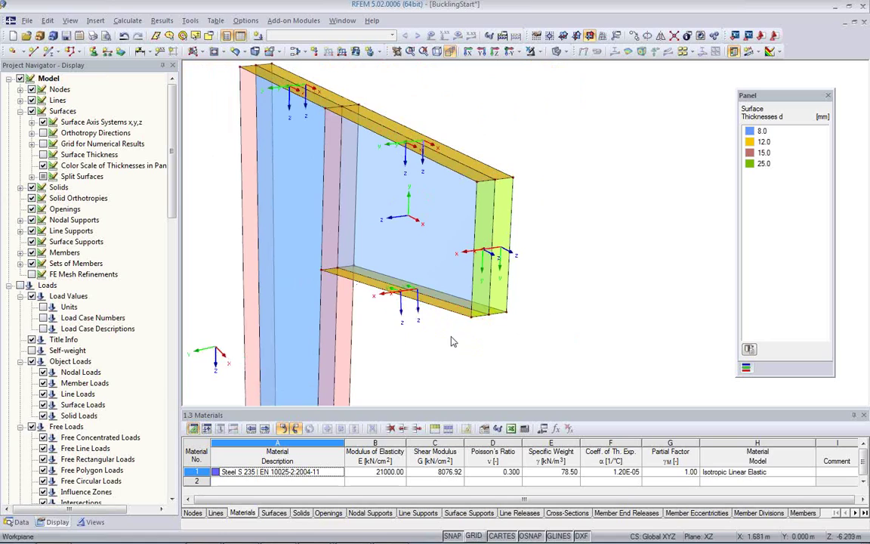
{"action": "scroll", "coordinate": [421, 330], "scroll_direction": "up", "scroll_amount": 2}
{"action": "middle_click_drag", "start_coordinate": [420, 326], "coordinate": [456, 304], "text": "ctrl"}
{"action": "scroll", "coordinate": [448, 344], "scroll_direction": "up", "scroll_amount": 2}
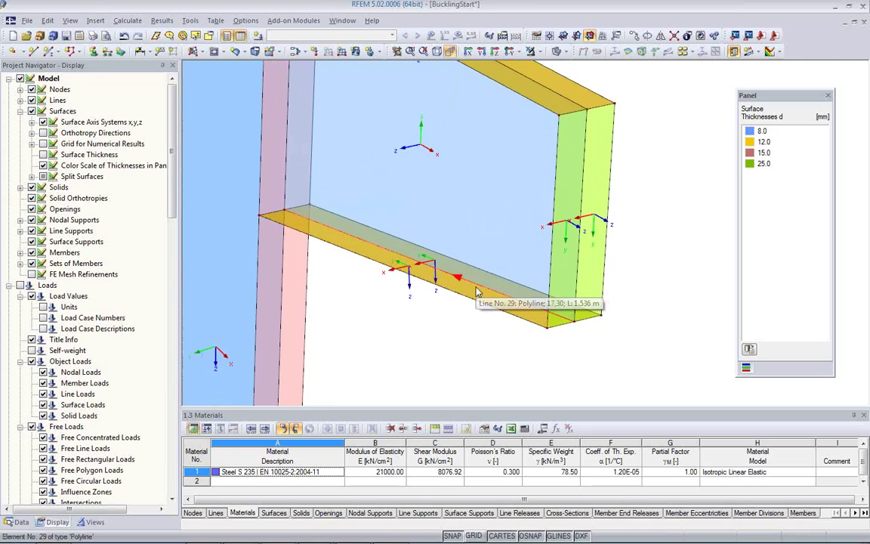
{"action": "double_click", "coordinate": [476, 295]}
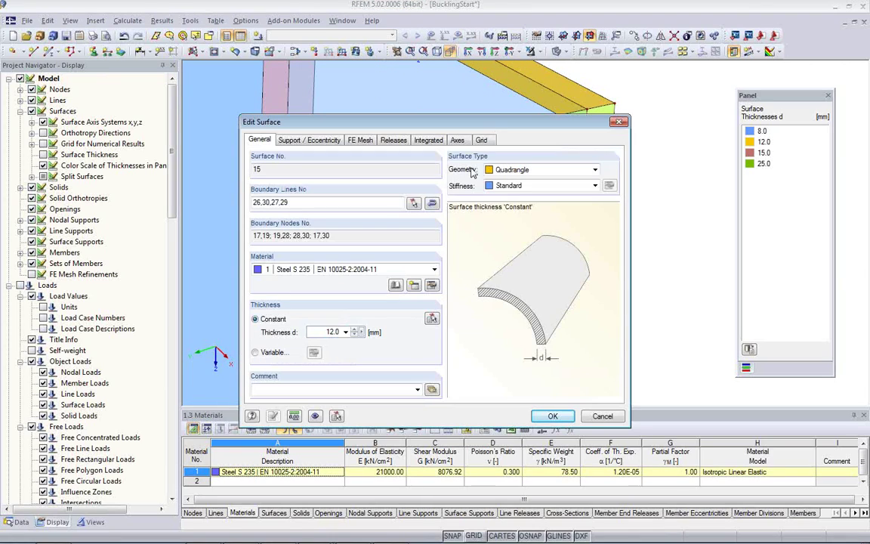
{"action": "left_click", "coordinate": [458, 140]}
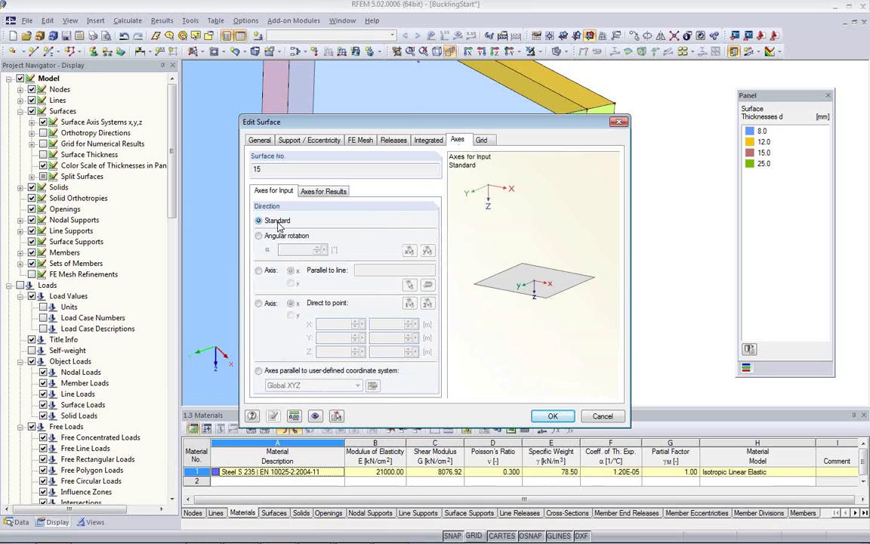
{"action": "left_click", "coordinate": [259, 271]}
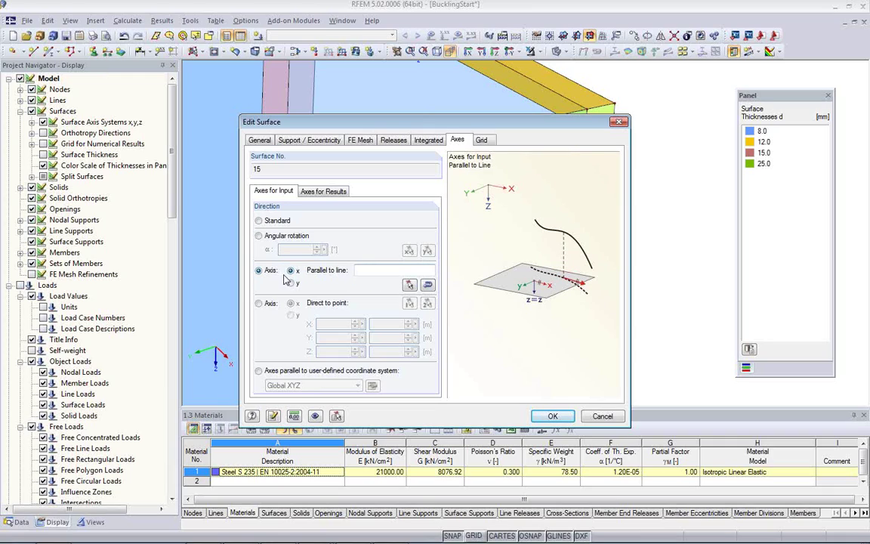
{"action": "left_click", "coordinate": [409, 285]}
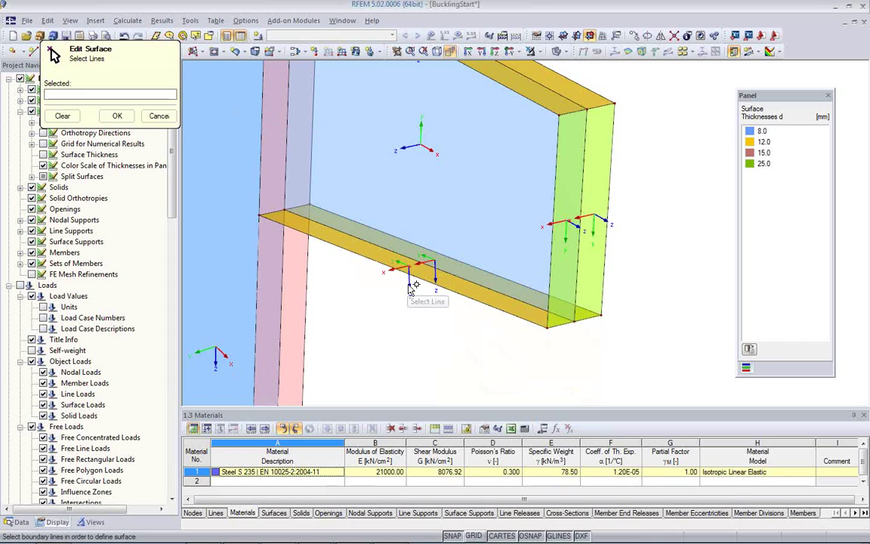
{"action": "left_click", "coordinate": [457, 279]}
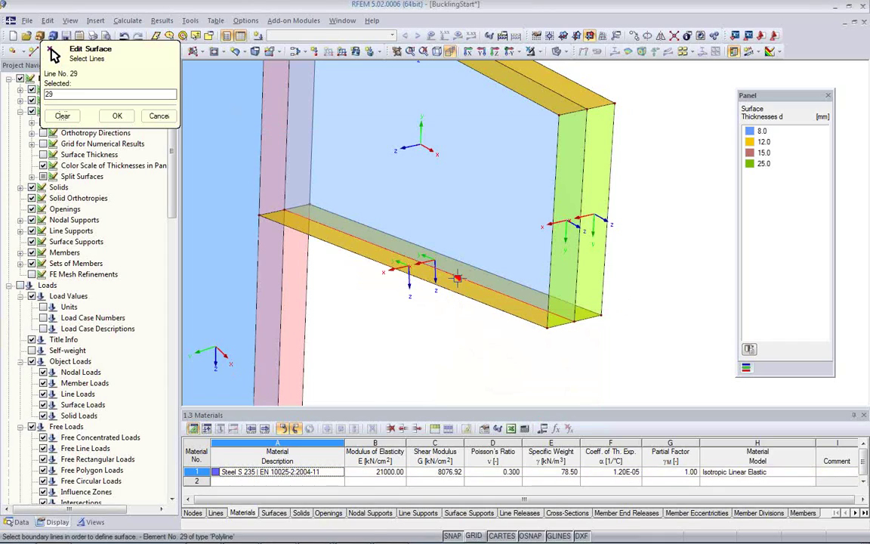
{"action": "left_click", "coordinate": [117, 115]}
{"action": "left_click", "coordinate": [552, 416]}
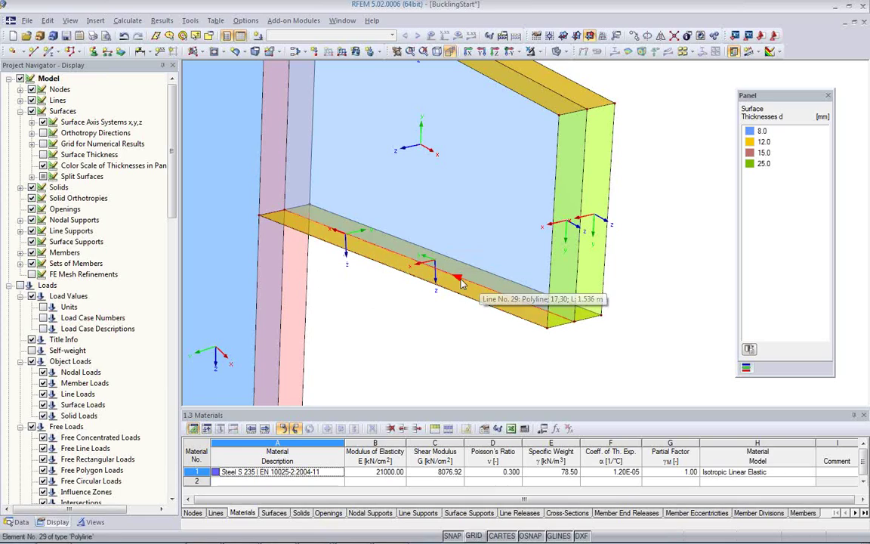
Reverse the orientation of the bottom flange's centre line 29
{"action": "right_click", "coordinate": [394, 258]}
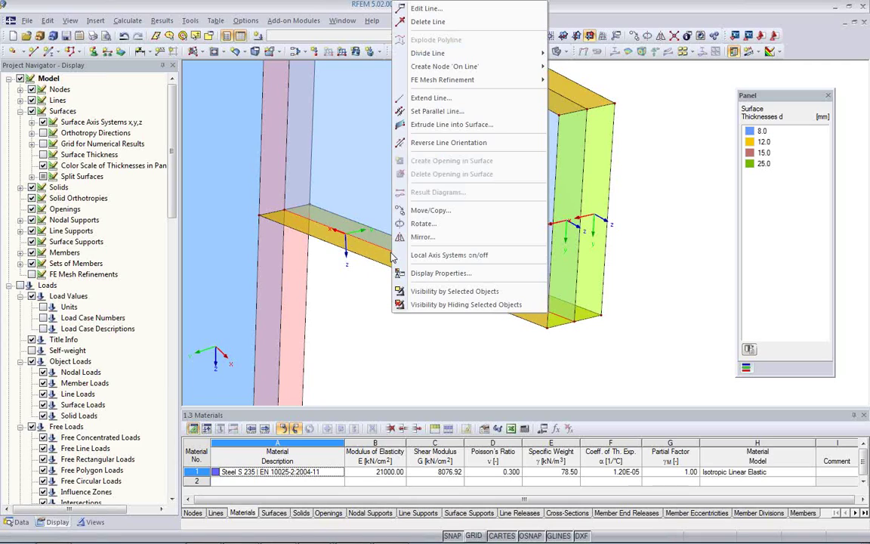
{"action": "left_click", "coordinate": [435, 151]}
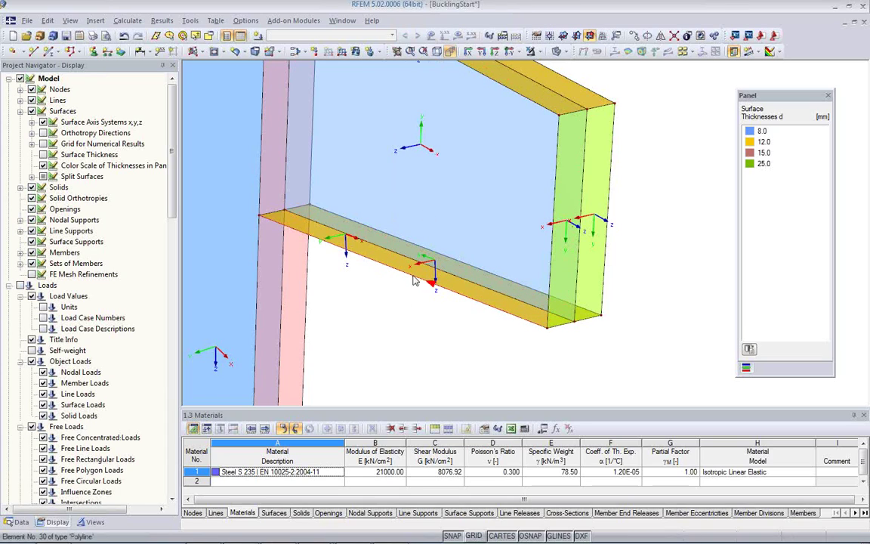
Set the input x-axis of the bottom flange's rear half, surface 14, parallel to centre line 29
{"action": "middle_click_drag", "start_coordinate": [570, 335], "coordinate": [464, 273], "text": "ctrl"}
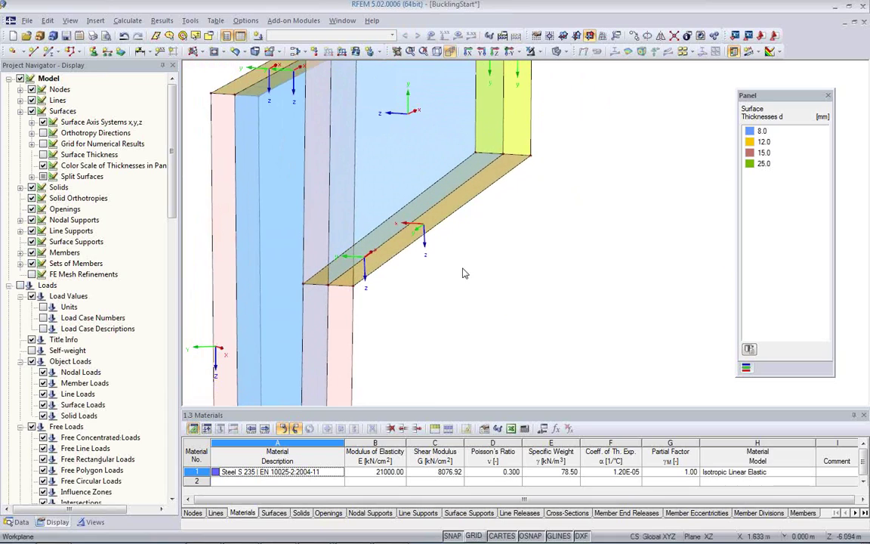
{"action": "double_click", "coordinate": [396, 191]}
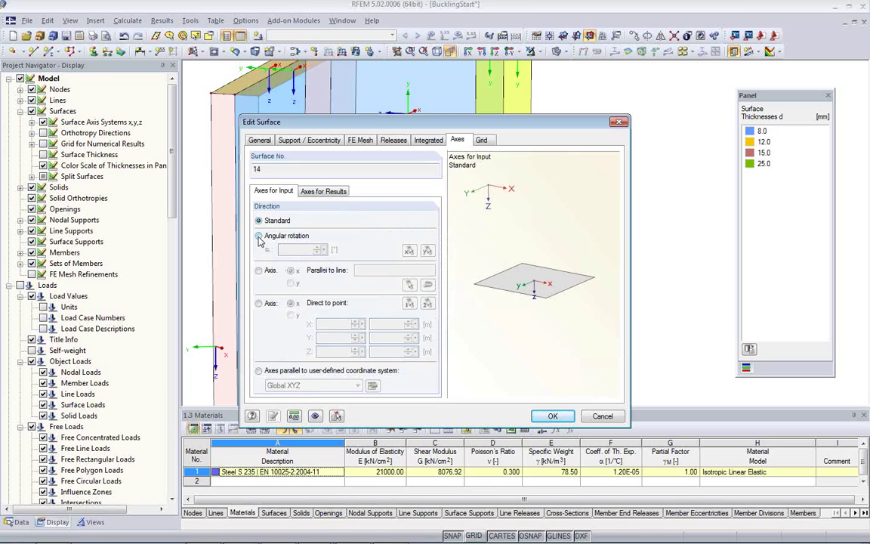
{"action": "left_click", "coordinate": [259, 270]}
{"action": "left_click", "coordinate": [409, 284]}
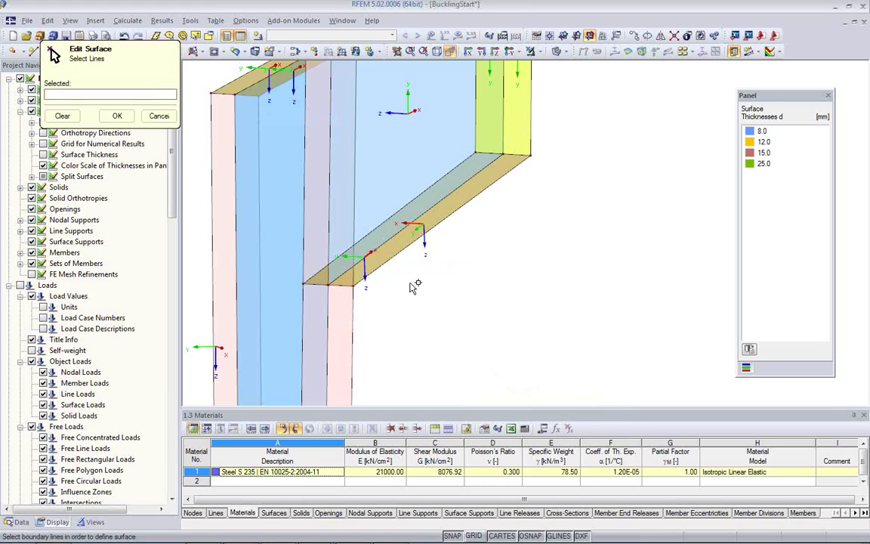
{"action": "left_click", "coordinate": [398, 249]}
{"action": "left_click", "coordinate": [119, 117]}
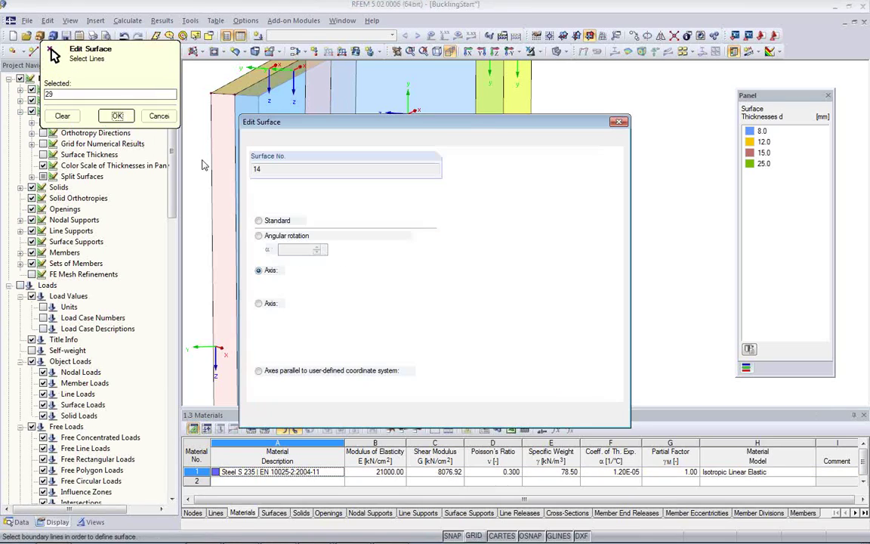
{"action": "left_click", "coordinate": [553, 417]}
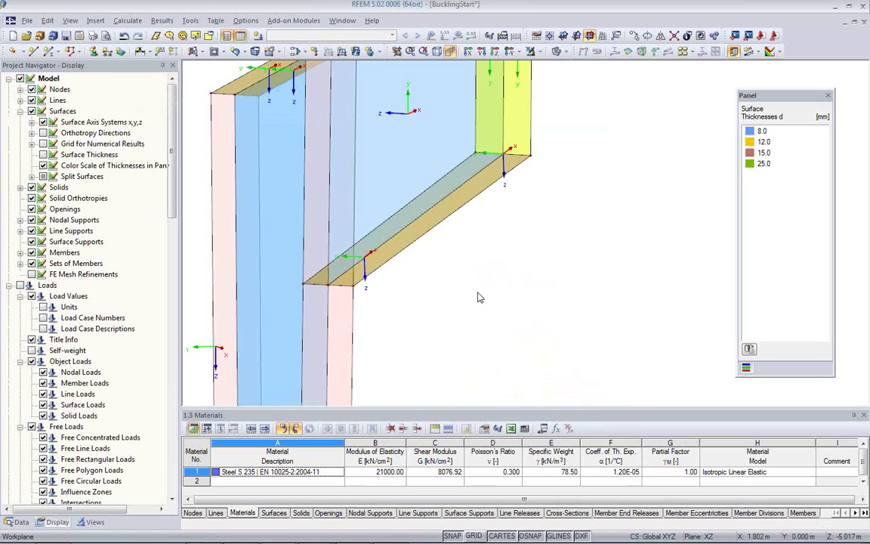
{"action": "middle_click_drag", "start_coordinate": [468, 269], "coordinate": [464, 292], "text": "ctrl"}
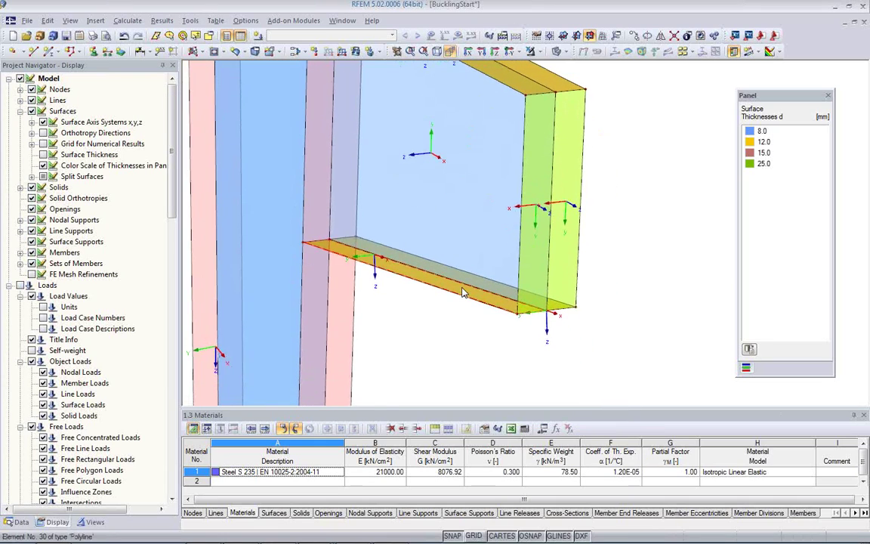
Check the surface axis directions at the frame corner and along the column, and select the beam's web surface
{"action": "scroll", "coordinate": [464, 291], "scroll_direction": "down", "scroll_amount": 2}
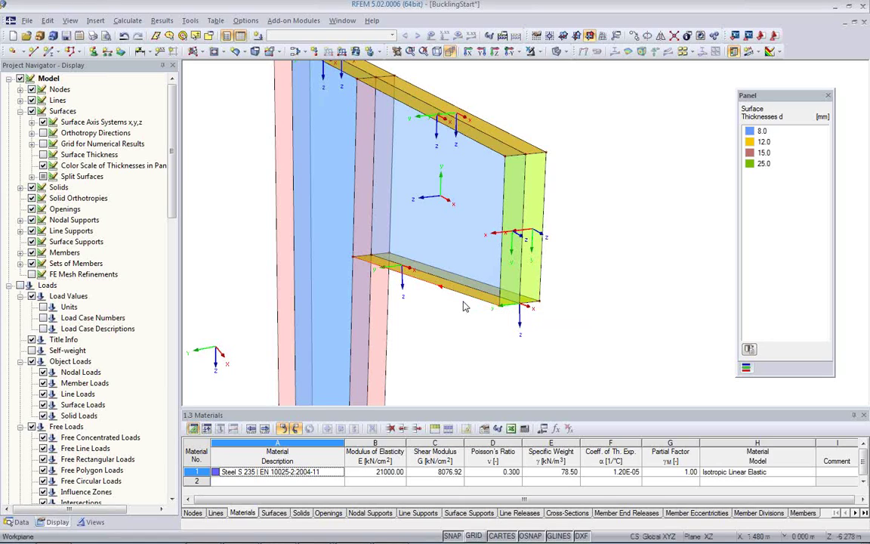
{"action": "mouse_move", "coordinate": [459, 326]}
{"action": "middle_mouse_down"}
{"action": "mouse_move", "coordinate": [452, 267]}
{"action": "mouse_move", "coordinate": [446, 277]}
{"action": "mouse_move", "coordinate": [501, 315]}
{"action": "mouse_move", "coordinate": [468, 317]}
{"action": "middle_mouse_up"}
{"action": "scroll", "coordinate": [467, 317], "scroll_direction": "up", "scroll_amount": 3}
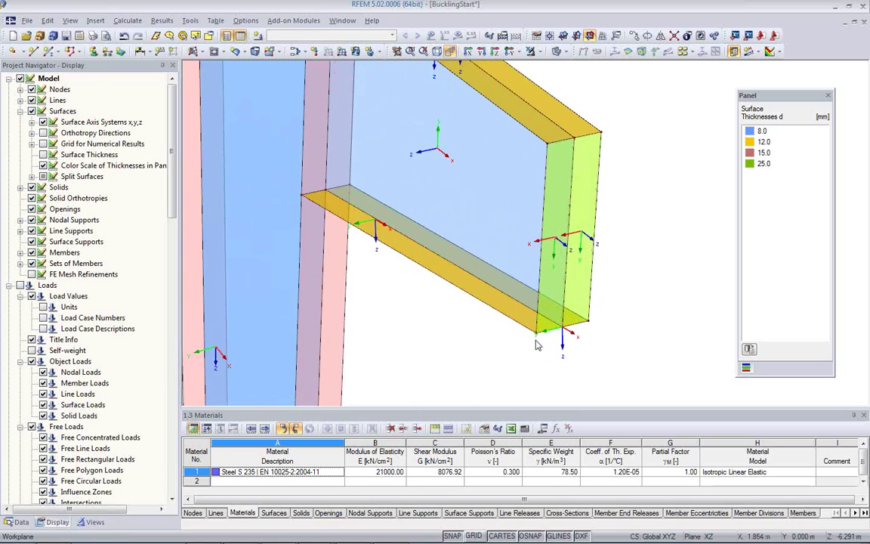
{"action": "scroll", "coordinate": [453, 302], "scroll_direction": "down", "scroll_amount": 2}
{"action": "middle_click_drag", "start_coordinate": [447, 299], "coordinate": [486, 246]}
{"action": "scroll", "coordinate": [509, 291], "scroll_direction": "down", "scroll_amount": 2}
{"action": "scroll", "coordinate": [485, 246], "scroll_direction": "down", "scroll_amount": 2}
{"action": "middle_click_drag", "start_coordinate": [501, 325], "coordinate": [493, 248], "text": "ctrl"}
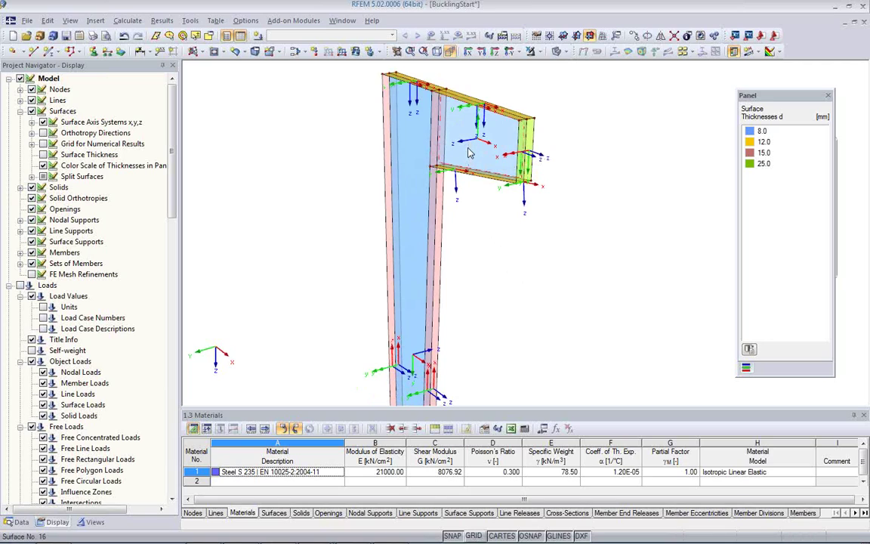
{"action": "left_click", "coordinate": [469, 151]}
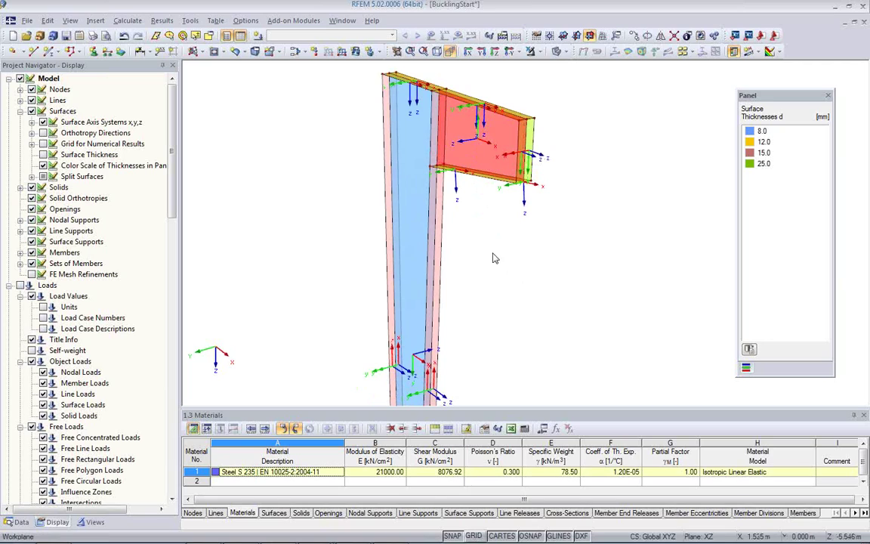
Reverse the local axis system of the tapered column's web surface
{"action": "left_click", "coordinate": [419, 300]}
{"action": "right_click", "coordinate": [417, 291]}
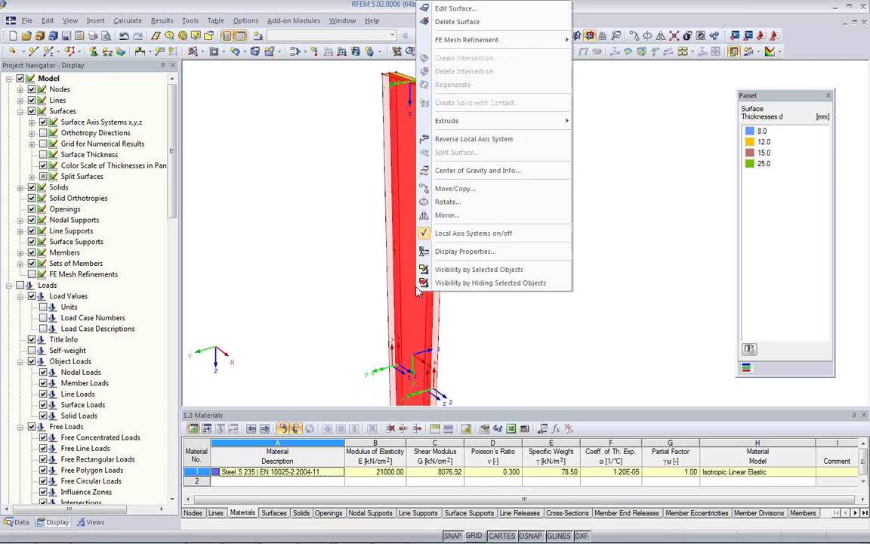
{"action": "left_click", "coordinate": [463, 140]}
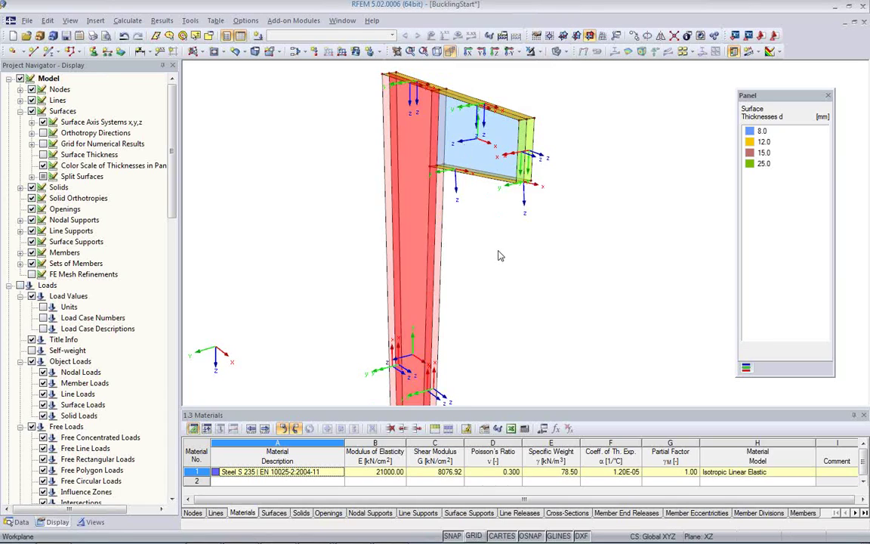
Check the surface axis directions at the corner and along the column, and hide the surface axis systems
{"action": "scroll", "coordinate": [475, 229], "scroll_direction": "up", "scroll_amount": 4}
{"action": "middle_click_drag", "start_coordinate": [453, 275], "coordinate": [486, 324], "text": "ctrl"}
{"action": "middle_click_drag", "start_coordinate": [461, 253], "coordinate": [447, 346]}
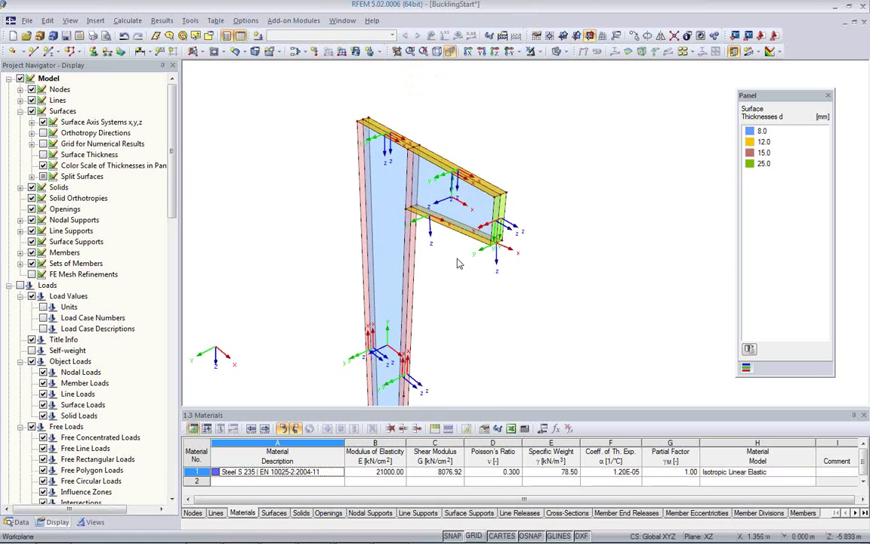
{"action": "scroll", "coordinate": [451, 163], "scroll_direction": "up", "scroll_amount": 3}
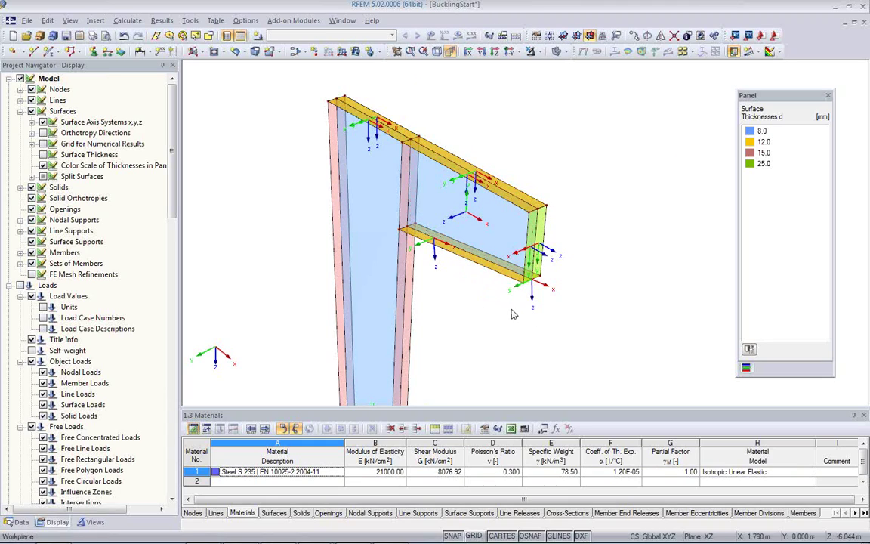
{"action": "middle_click_drag", "start_coordinate": [490, 337], "coordinate": [466, 247], "text": "ctrl"}
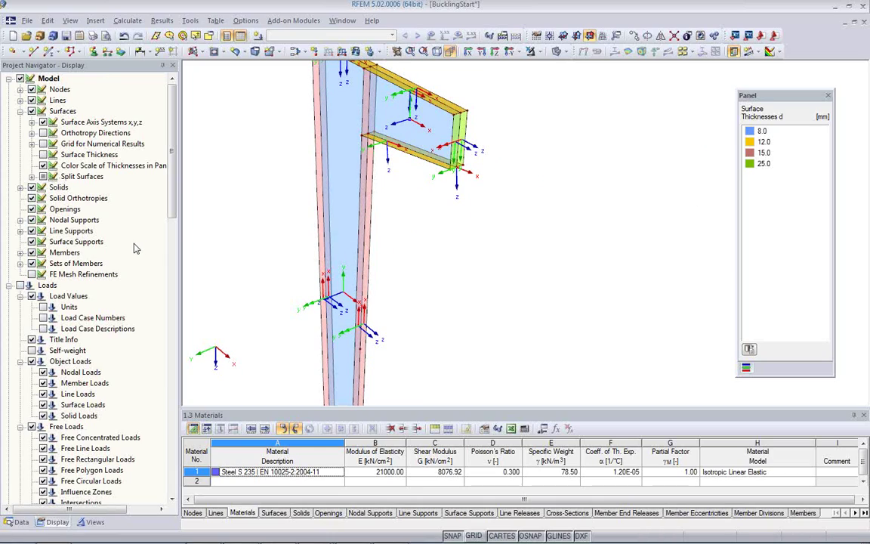
{"action": "left_click", "coordinate": [43, 122]}
Place hinged line supports on the bottom edges of the column's flanges and web
{"action": "scroll", "coordinate": [420, 240], "scroll_direction": "down", "scroll_amount": 2}
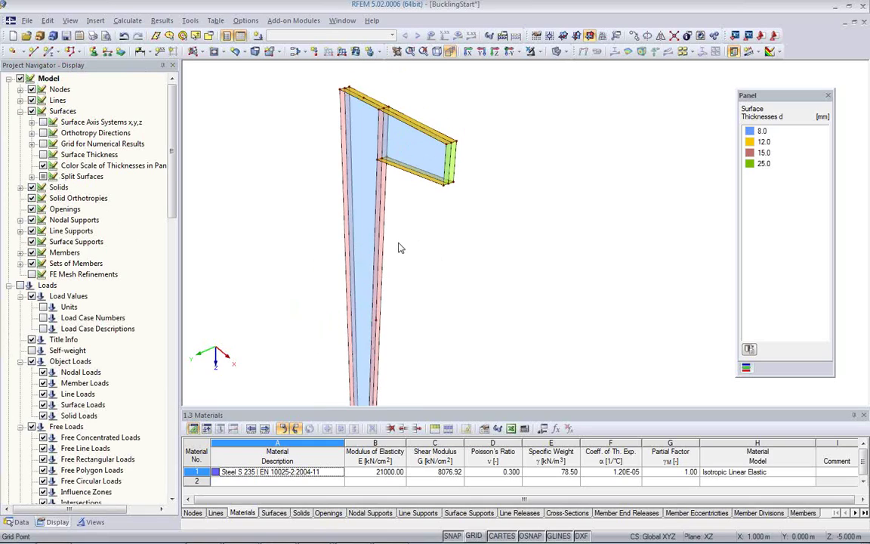
{"action": "scroll", "coordinate": [402, 247], "scroll_direction": "up", "scroll_amount": 1}
{"action": "scroll", "coordinate": [402, 247], "scroll_direction": "down", "scroll_amount": 1}
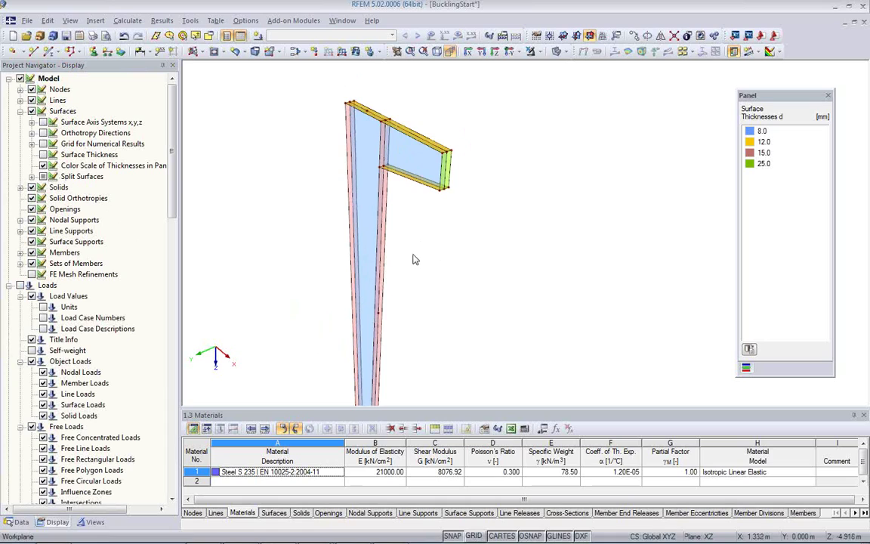
{"action": "middle_click_drag", "start_coordinate": [412, 249], "coordinate": [418, 201], "text": "ctrl"}
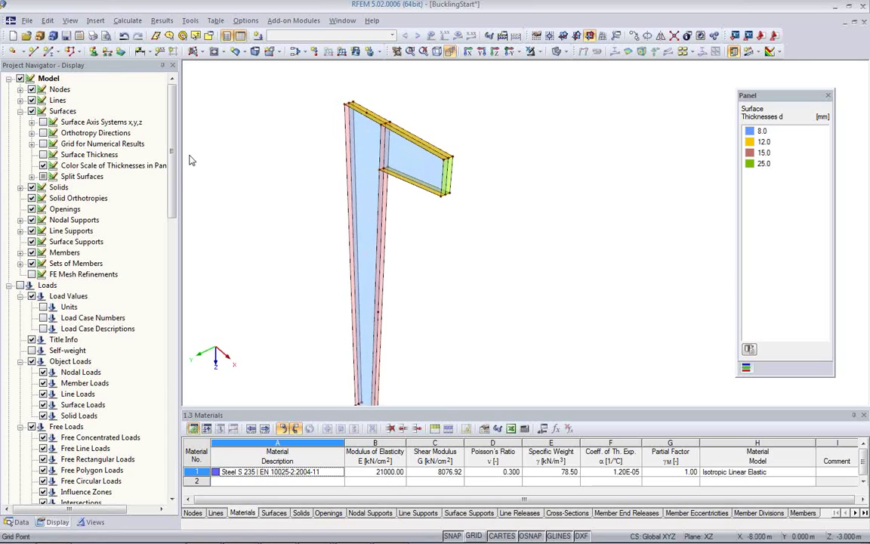
{"action": "middle_click_drag", "start_coordinate": [410, 268], "coordinate": [388, 170]}
{"action": "scroll", "coordinate": [337, 311], "scroll_direction": "up", "scroll_amount": 2}
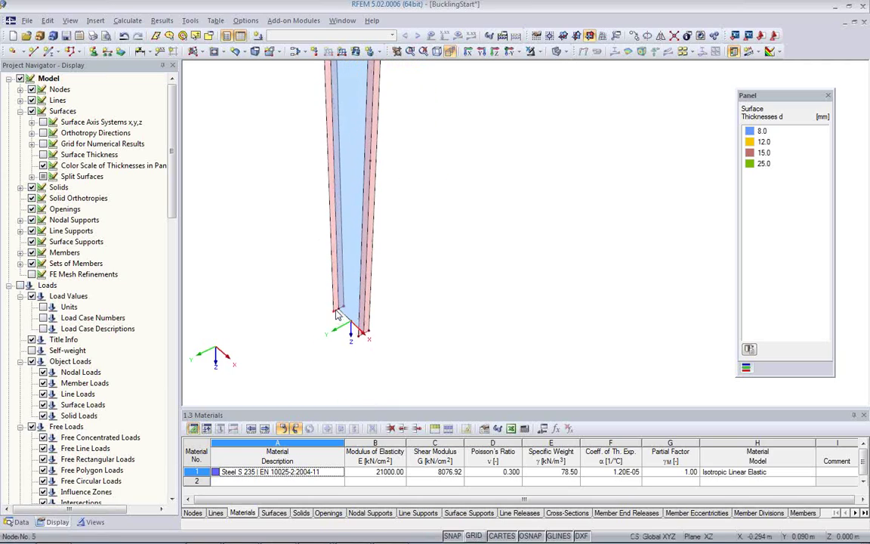
{"action": "scroll", "coordinate": [337, 311], "scroll_direction": "up", "scroll_amount": 2}
{"action": "scroll", "coordinate": [462, 330], "scroll_direction": "up", "scroll_amount": 2}
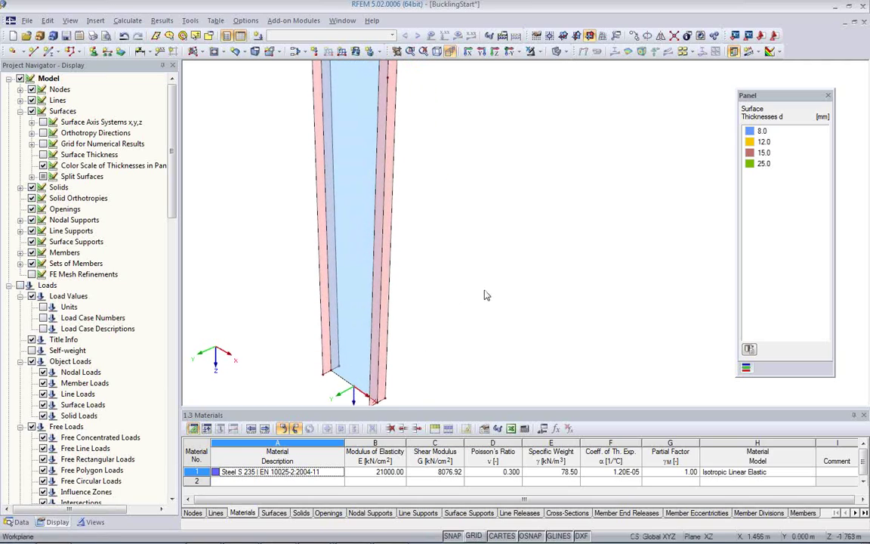
{"action": "middle_click_drag", "start_coordinate": [485, 295], "coordinate": [419, 234]}
{"action": "scroll", "coordinate": [419, 234], "scroll_direction": "down", "scroll_amount": 1}
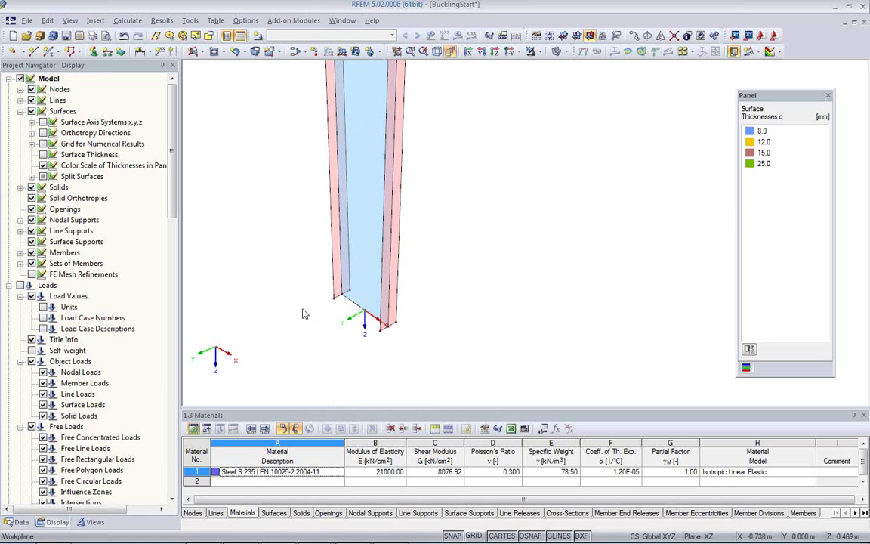
{"action": "left_click", "coordinate": [107, 51]}
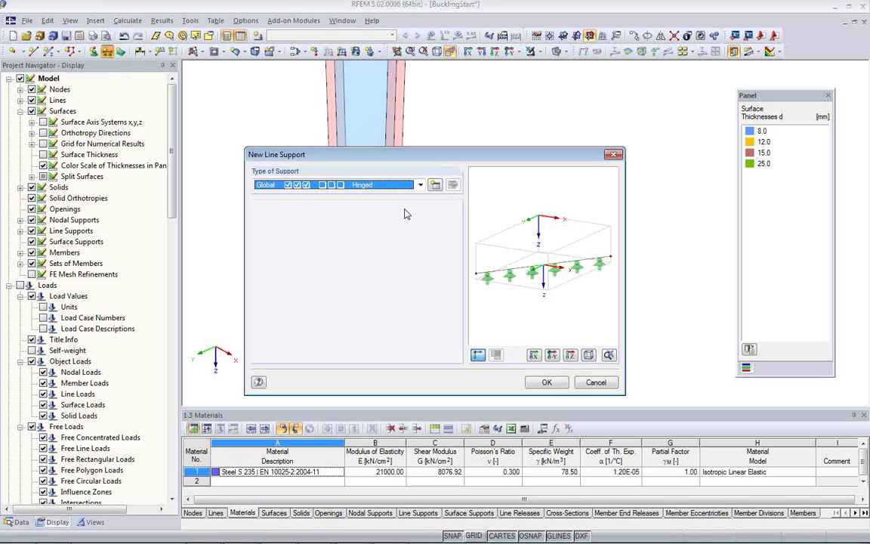
{"action": "left_click", "coordinate": [421, 186]}
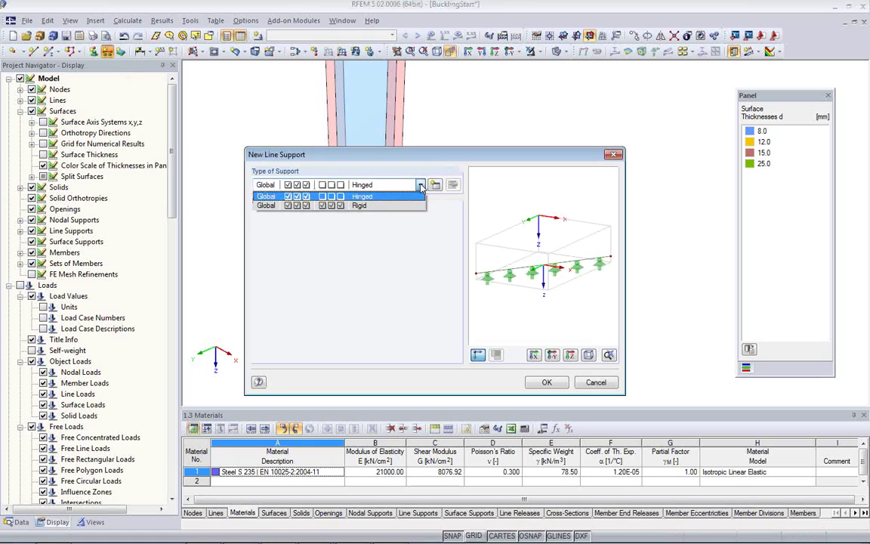
{"action": "left_click", "coordinate": [329, 198]}
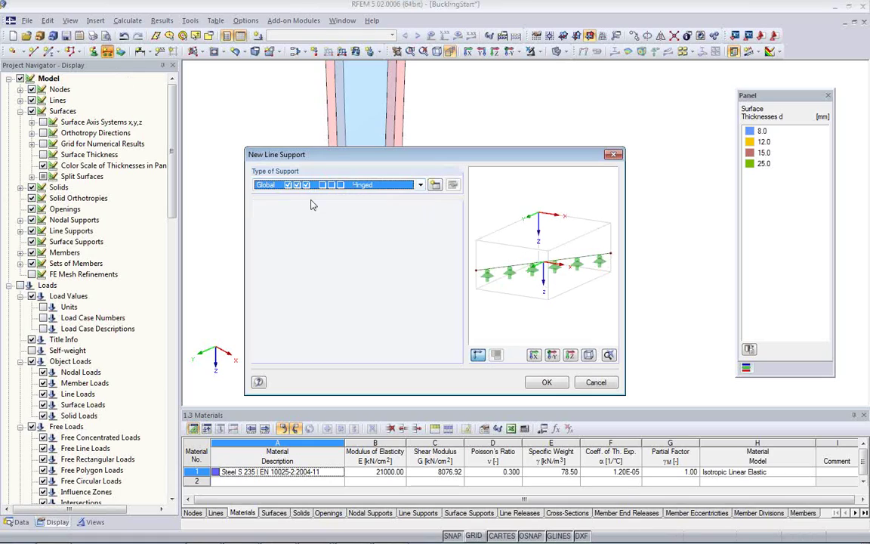
{"action": "left_click", "coordinate": [546, 383]}
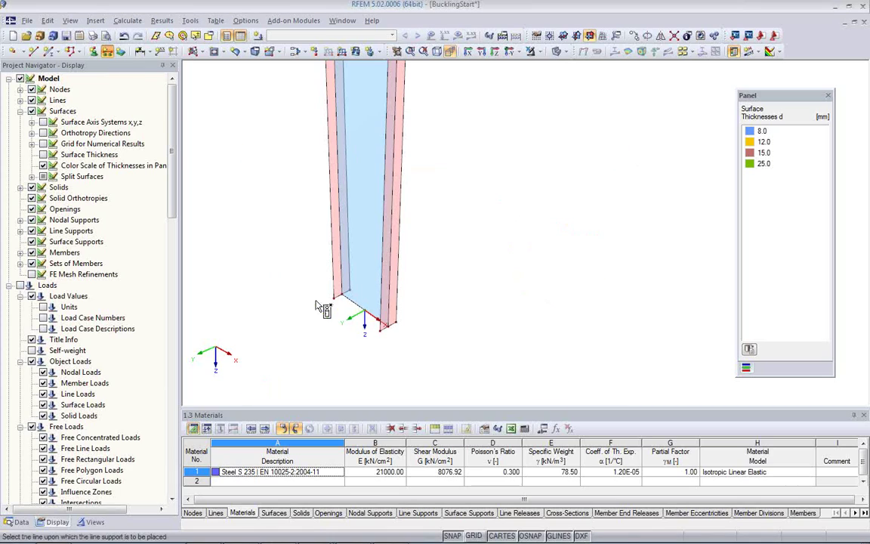
{"action": "left_click", "coordinate": [440, 362]}
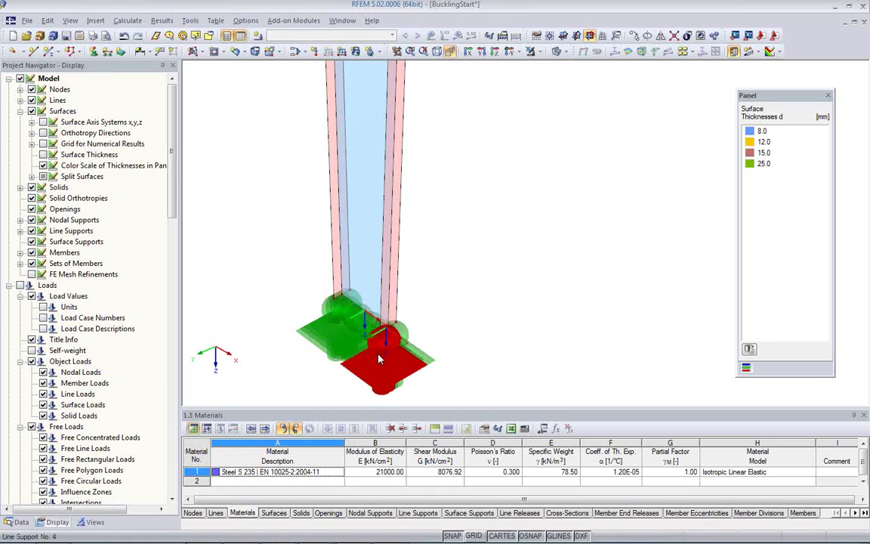
Define a new nodal support type that fixes only the displacement uY, with uX, uZ and the restraint about Z released
{"action": "middle_click_drag", "start_coordinate": [454, 246], "coordinate": [424, 106]}
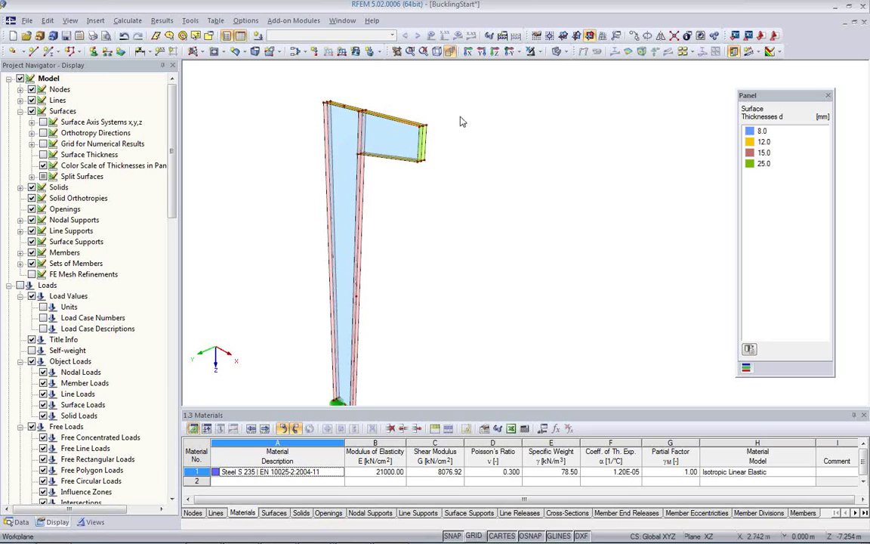
{"action": "left_click", "coordinate": [93, 50]}
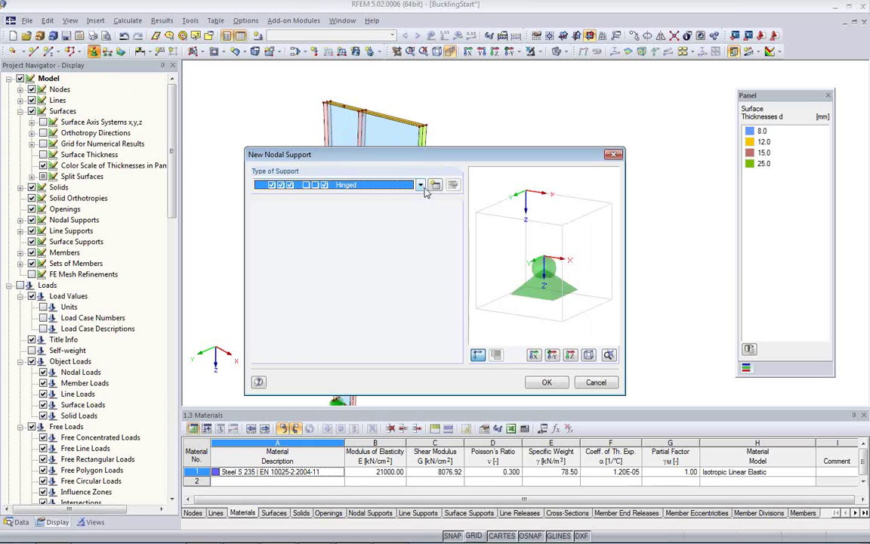
{"action": "left_click", "coordinate": [435, 186]}
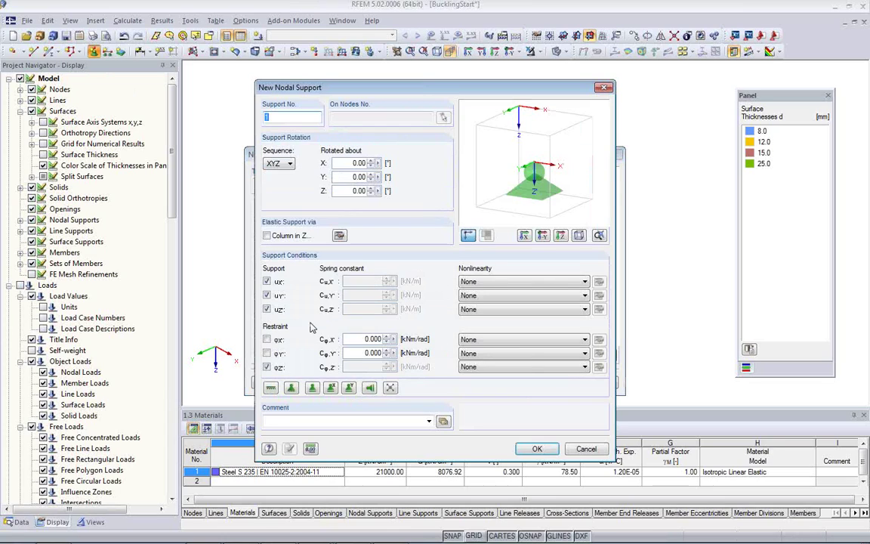
{"action": "left_click", "coordinate": [266, 281]}
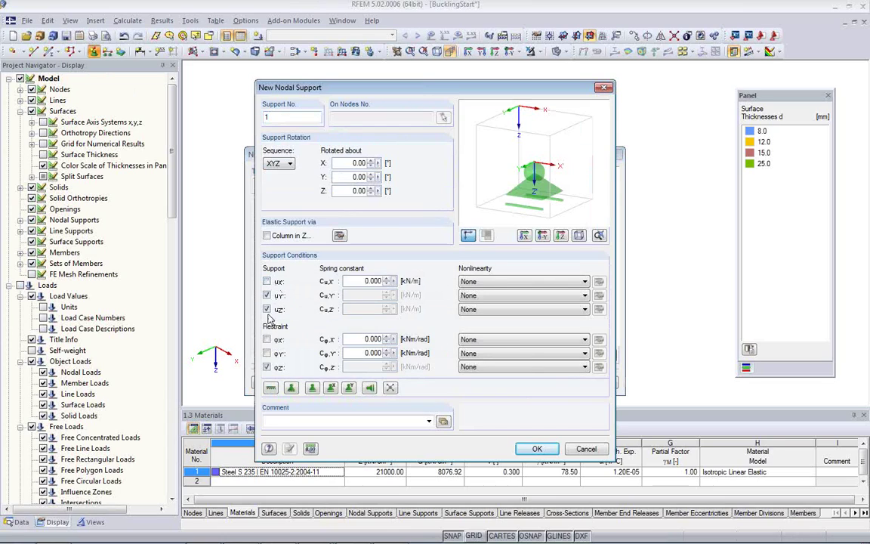
{"action": "left_click", "coordinate": [267, 310]}
{"action": "left_click", "coordinate": [267, 367]}
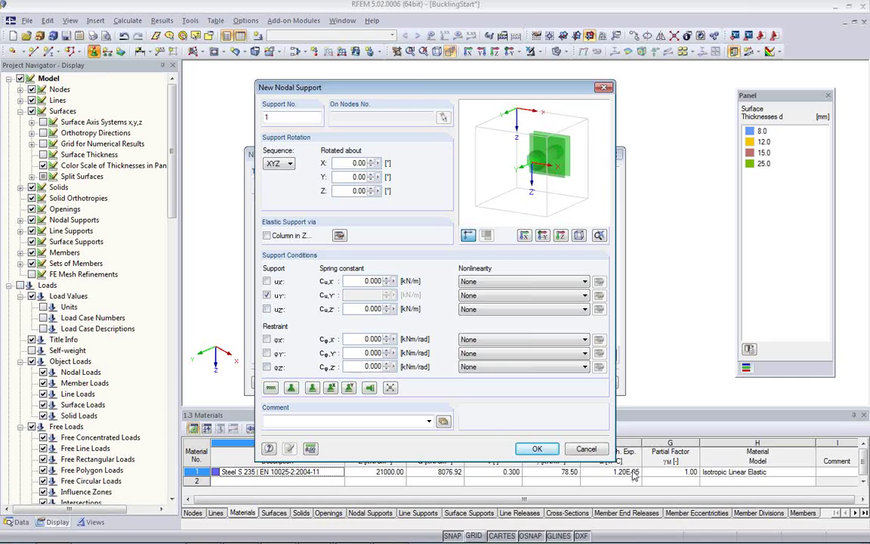
{"action": "left_click", "coordinate": [531, 450]}
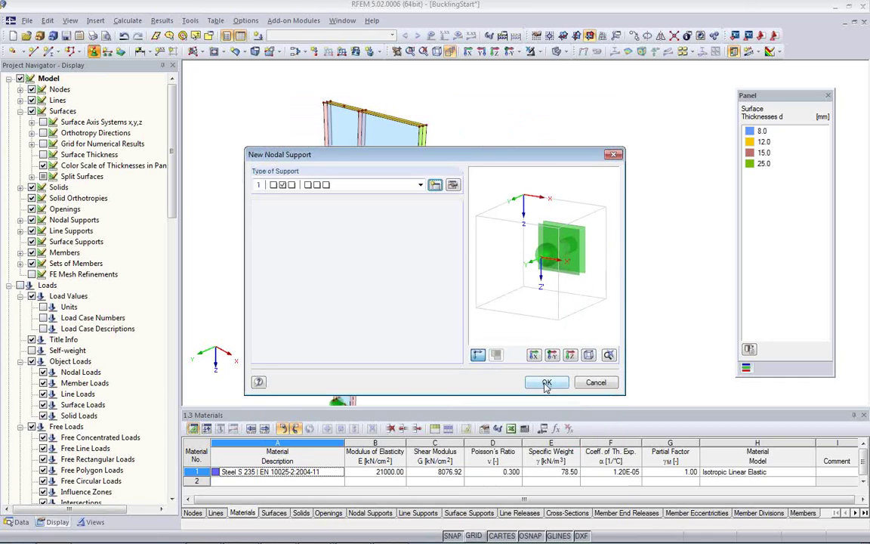
{"action": "left_click", "coordinate": [546, 383]}
Assign the nodal support to the middle node of the top flange above the column and to the end plate's upper and lower rear corner nodes
{"action": "scroll", "coordinate": [336, 121], "scroll_direction": "up", "scroll_amount": 5}
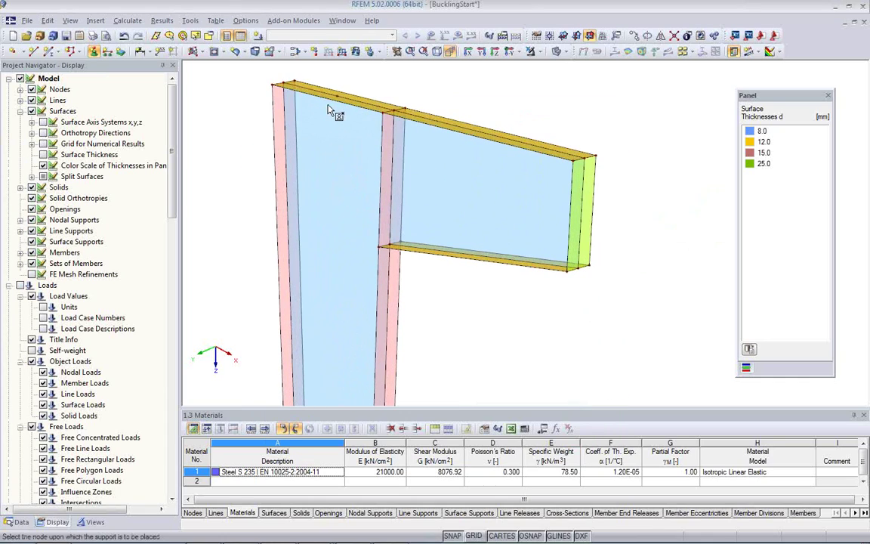
{"action": "left_click", "coordinate": [337, 94]}
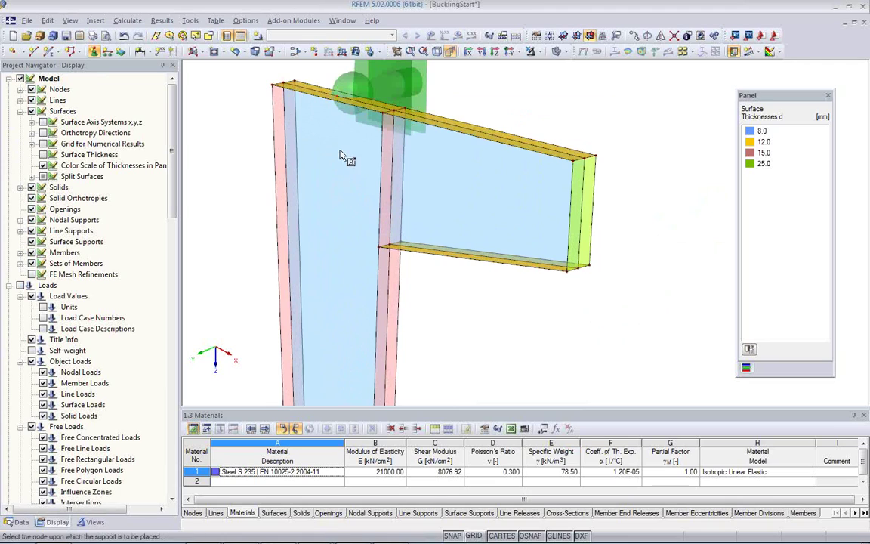
{"action": "middle_click_drag", "start_coordinate": [395, 185], "coordinate": [332, 213]}
{"action": "scroll", "coordinate": [333, 214], "scroll_direction": "down", "scroll_amount": 2}
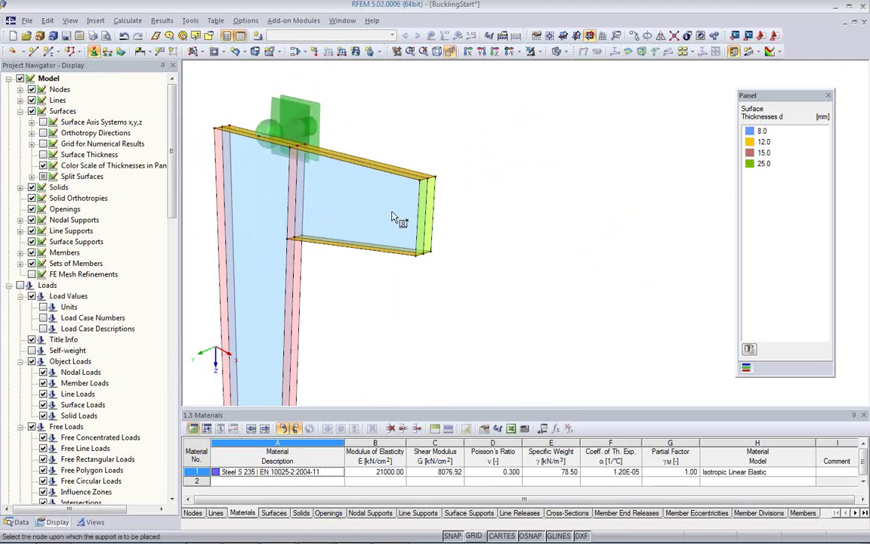
{"action": "scroll", "coordinate": [442, 219], "scroll_direction": "up", "scroll_amount": 2}
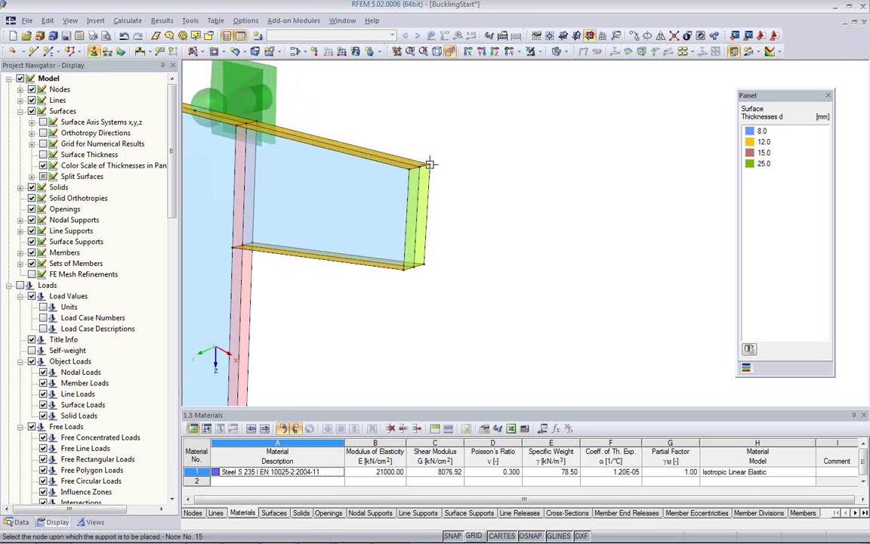
{"action": "left_click", "coordinate": [427, 167]}
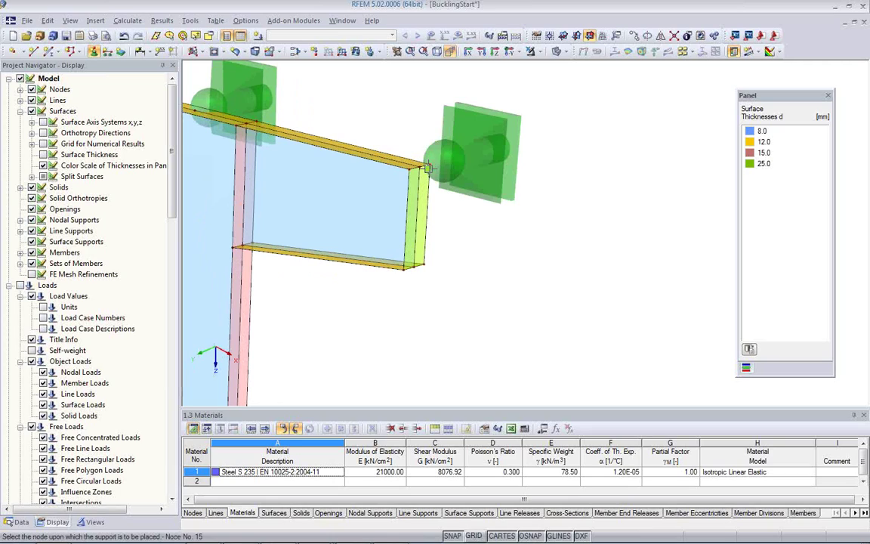
{"action": "left_click", "coordinate": [426, 265]}
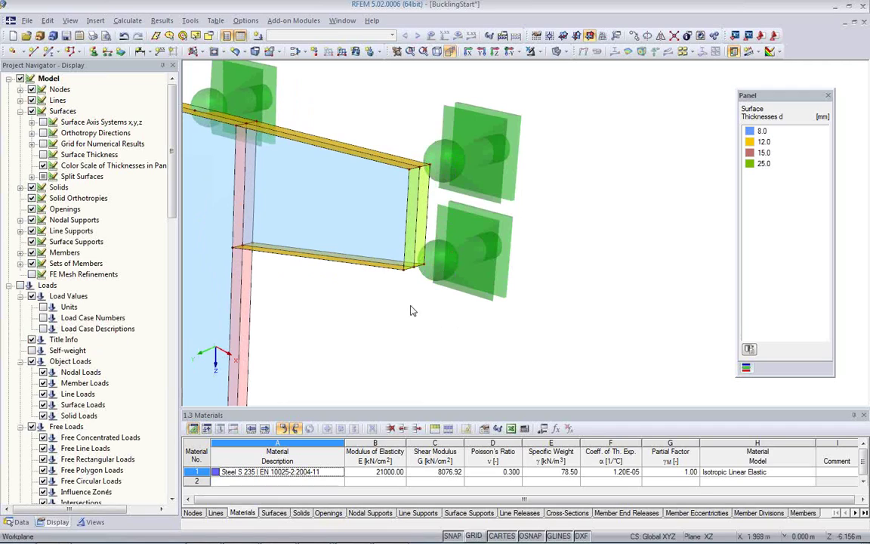
{"action": "key", "text": "Escape"}
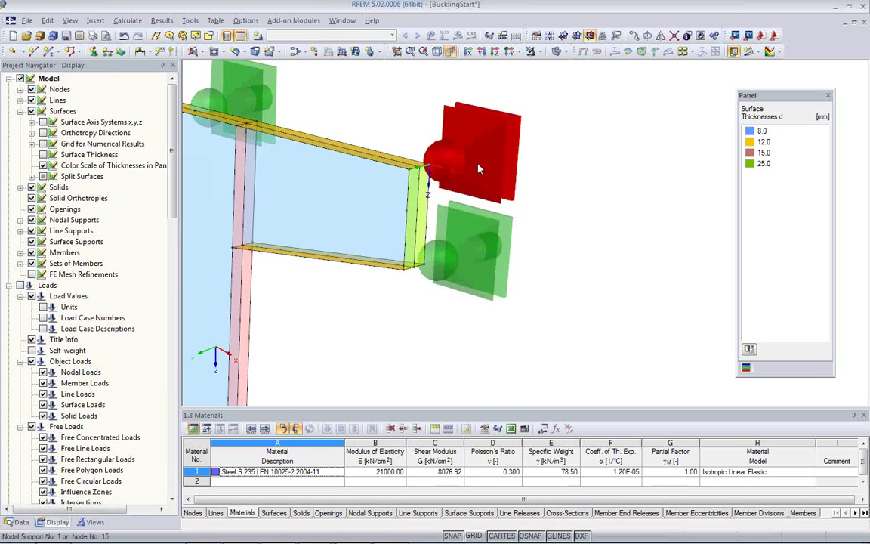
Decrease the display size of the nodal support symbols twice
{"action": "right_click", "coordinate": [481, 279]}
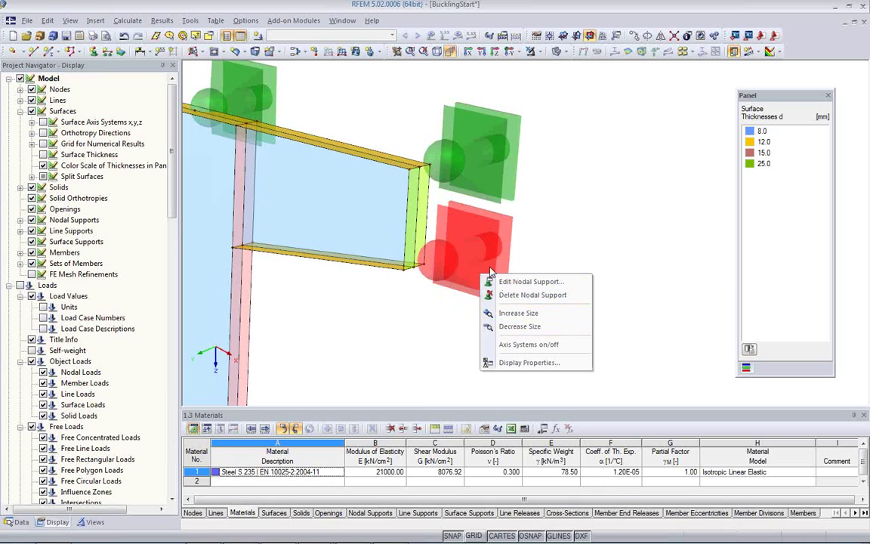
{"action": "left_click", "coordinate": [488, 326]}
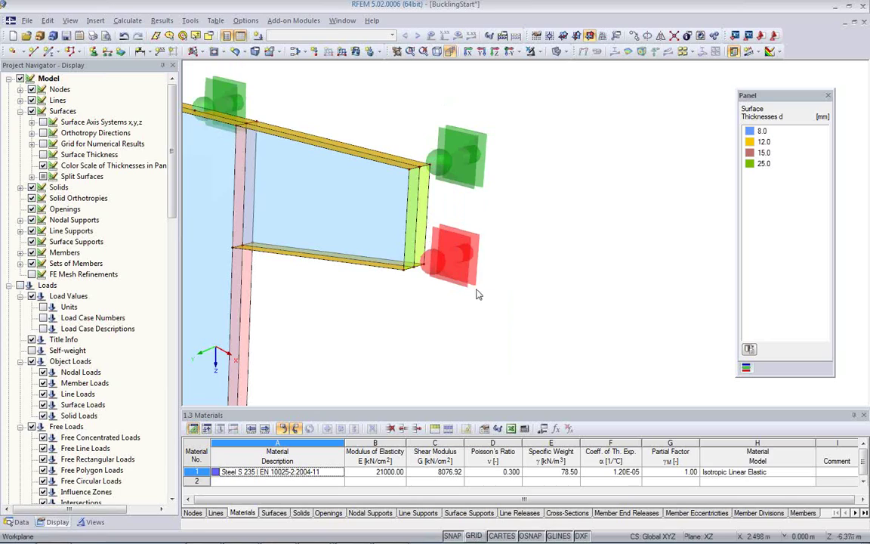
{"action": "right_click", "coordinate": [465, 273]}
{"action": "left_click", "coordinate": [478, 321]}
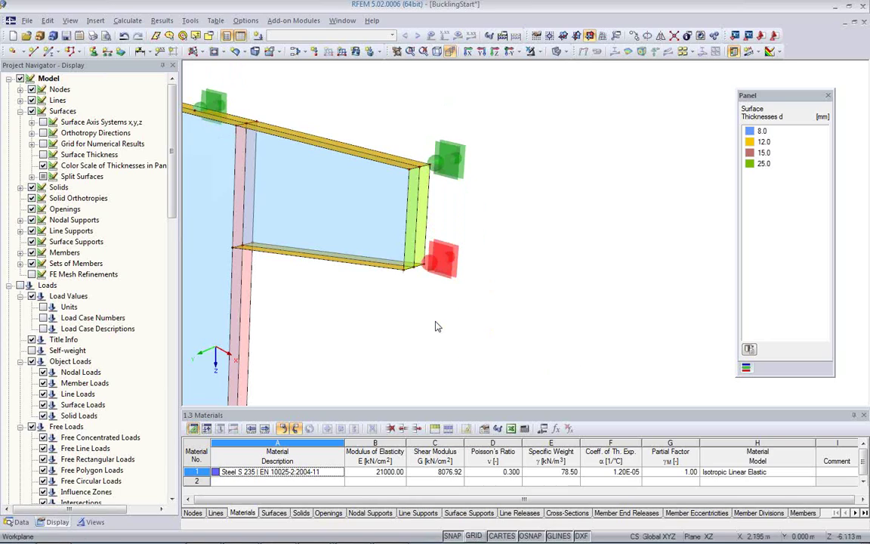
{"action": "middle_click_drag", "start_coordinate": [432, 316], "coordinate": [470, 270], "text": "ctrl"}
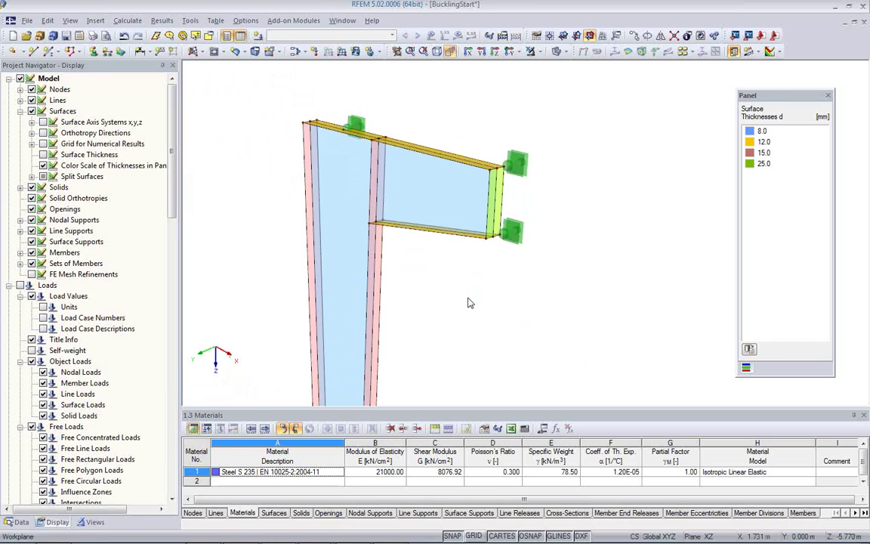
{"action": "right_click", "coordinate": [452, 297]}
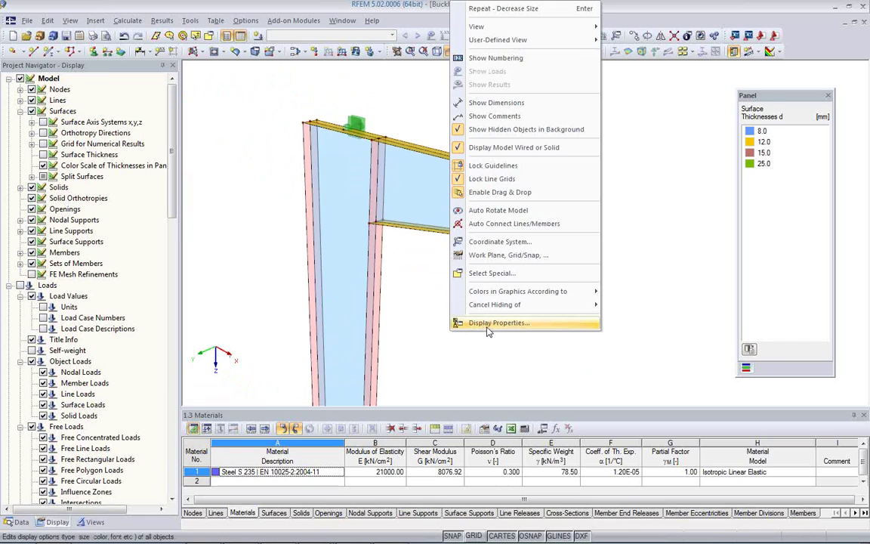
{"action": "middle_click_drag", "start_coordinate": [412, 316], "coordinate": [360, 227], "text": "ctrl"}
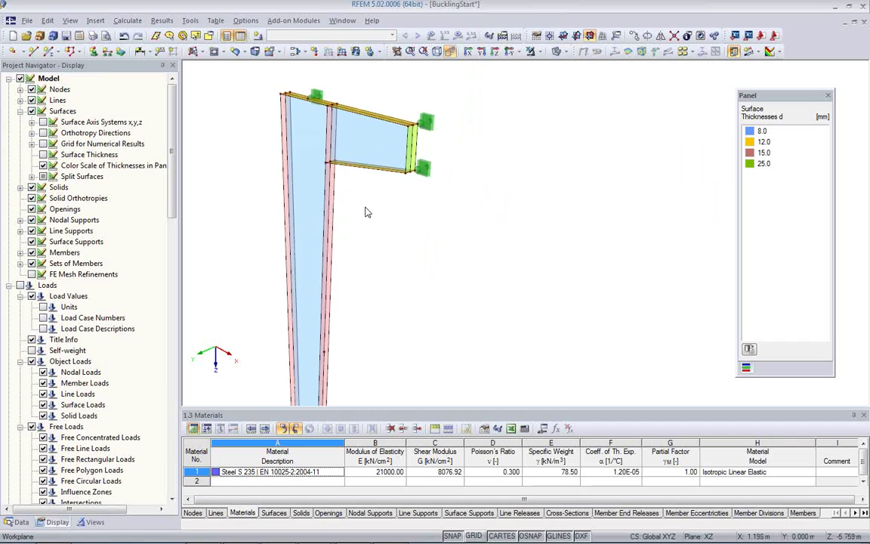
Assign the existing nodal support type that fixes only uY to the intermediate node on the column's inner flange
{"action": "scroll", "coordinate": [375, 188], "scroll_direction": "up", "scroll_amount": 5}
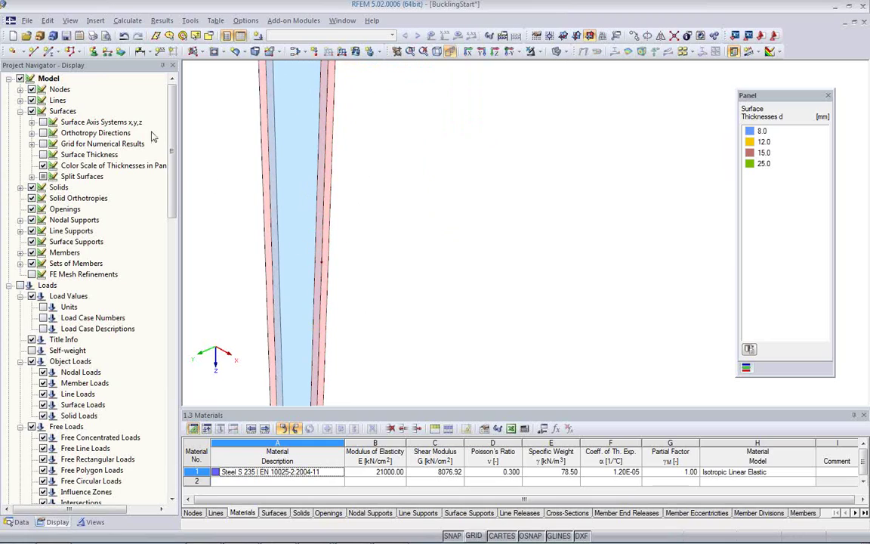
{"action": "left_click", "coordinate": [94, 52]}
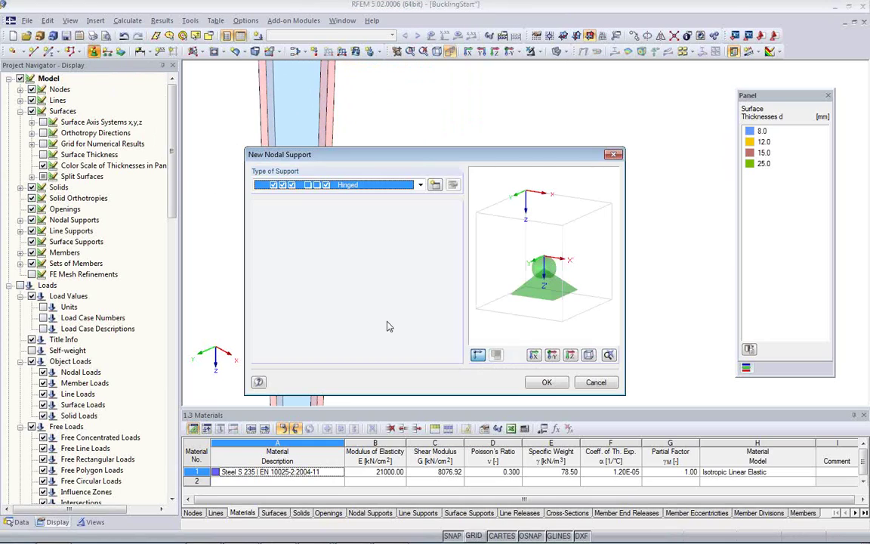
{"action": "left_click", "coordinate": [385, 187]}
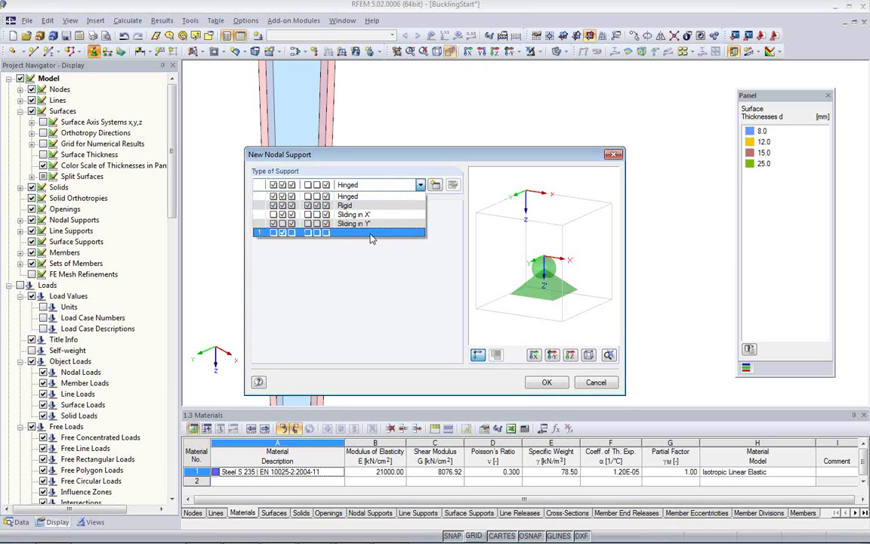
{"action": "left_click", "coordinate": [371, 234]}
{"action": "left_click", "coordinate": [546, 382]}
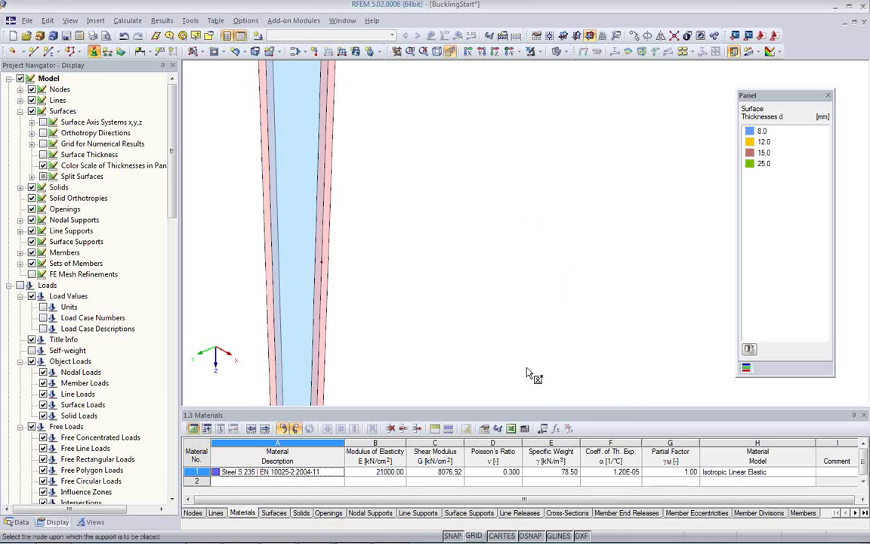
{"action": "left_click", "coordinate": [320, 262]}
{"action": "key", "text": "Escape"}
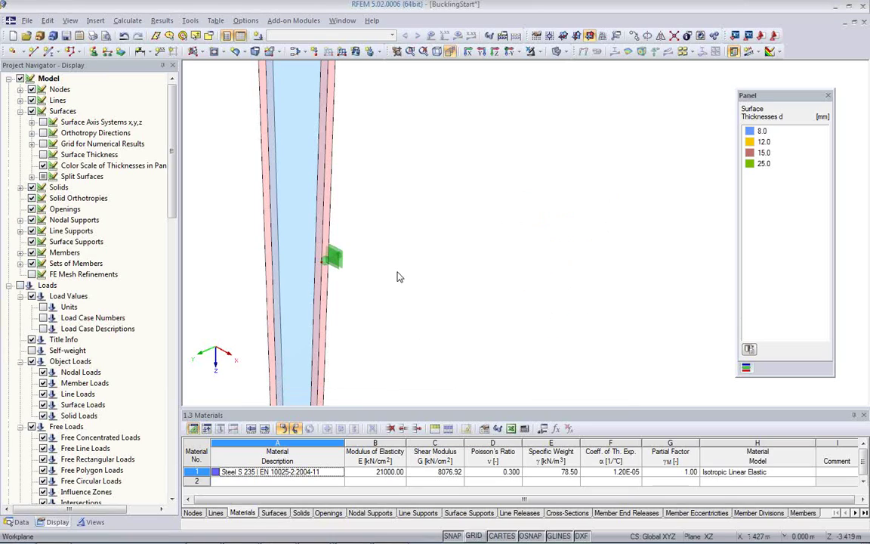
Decrease the display size of the line support symbols at the column base
{"action": "scroll", "coordinate": [396, 272], "scroll_direction": "down", "scroll_amount": 3}
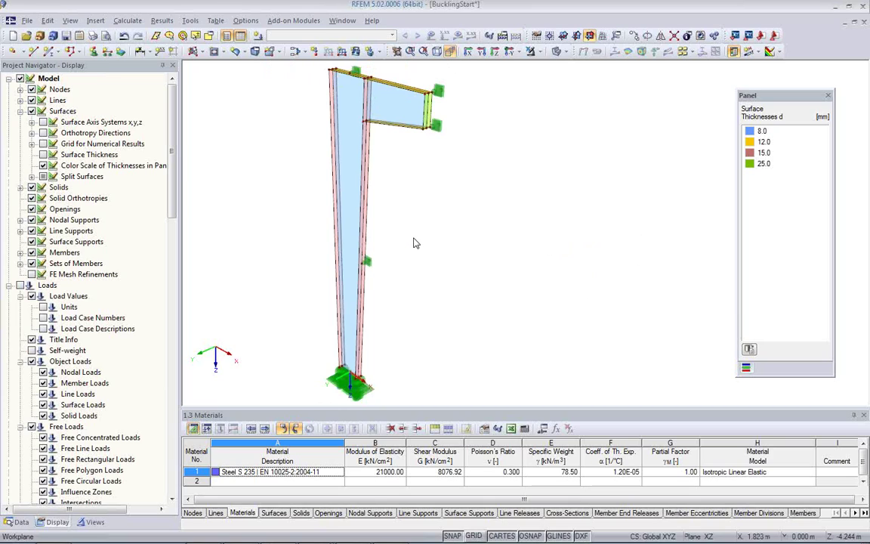
{"action": "right_click", "coordinate": [368, 393]}
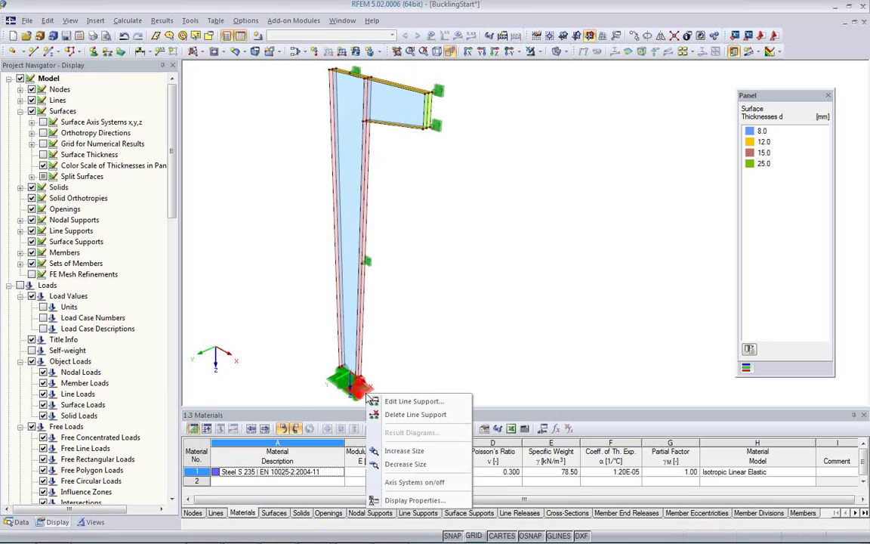
{"action": "left_click", "coordinate": [407, 463]}
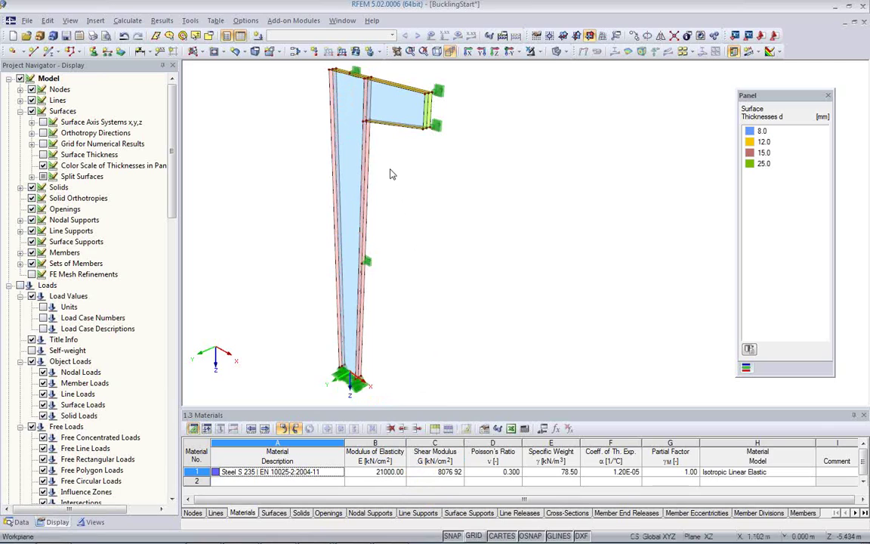
Examine the nodal supports at the frame corner and along the column
{"action": "middle_click_drag", "start_coordinate": [407, 194], "coordinate": [432, 267]}
{"action": "scroll", "coordinate": [427, 259], "scroll_direction": "up", "scroll_amount": 3}
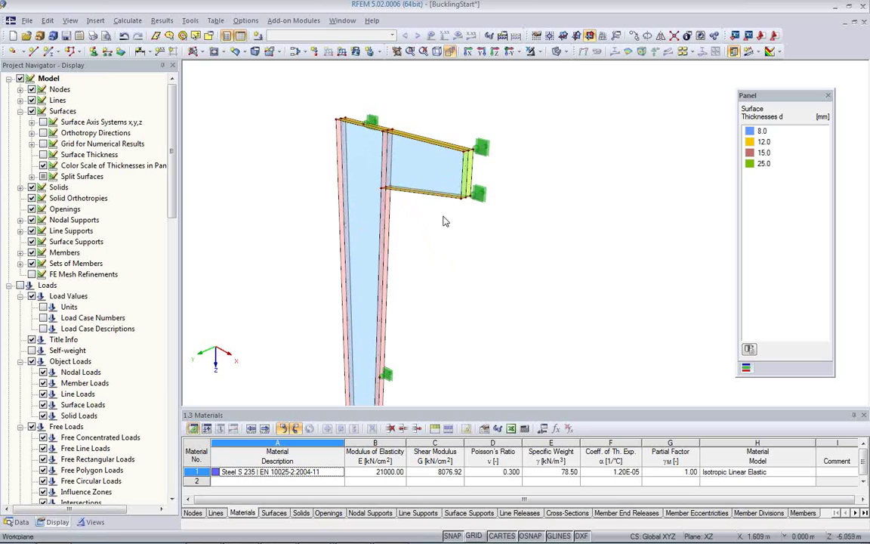
{"action": "middle_click_drag", "start_coordinate": [446, 269], "coordinate": [388, 245]}
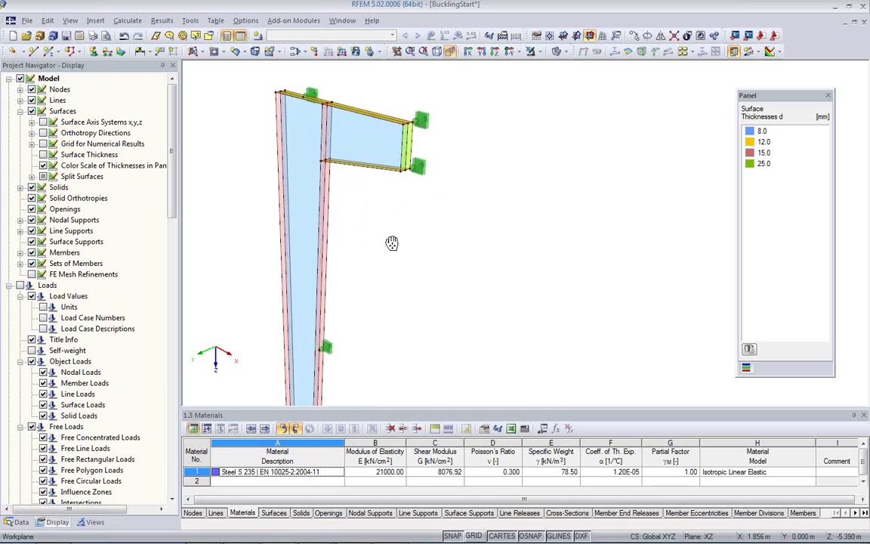
{"action": "scroll", "coordinate": [378, 242], "scroll_direction": "up", "scroll_amount": 1}
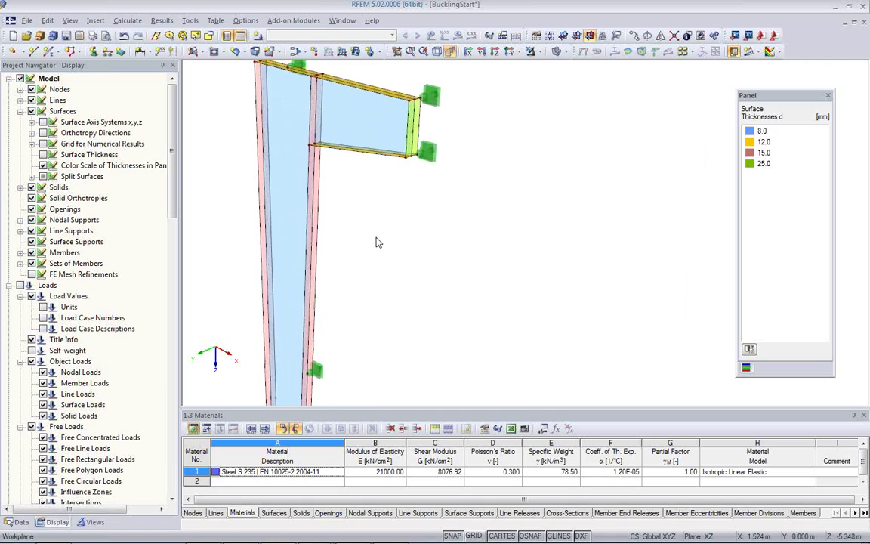
{"action": "middle_click_drag", "start_coordinate": [379, 241], "coordinate": [422, 278]}
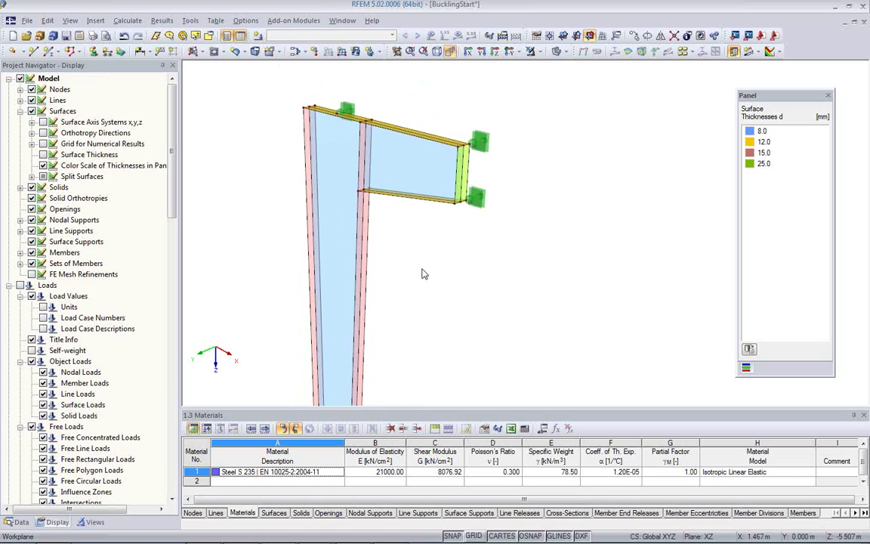
{"action": "scroll", "coordinate": [423, 269], "scroll_direction": "down", "scroll_amount": 1}
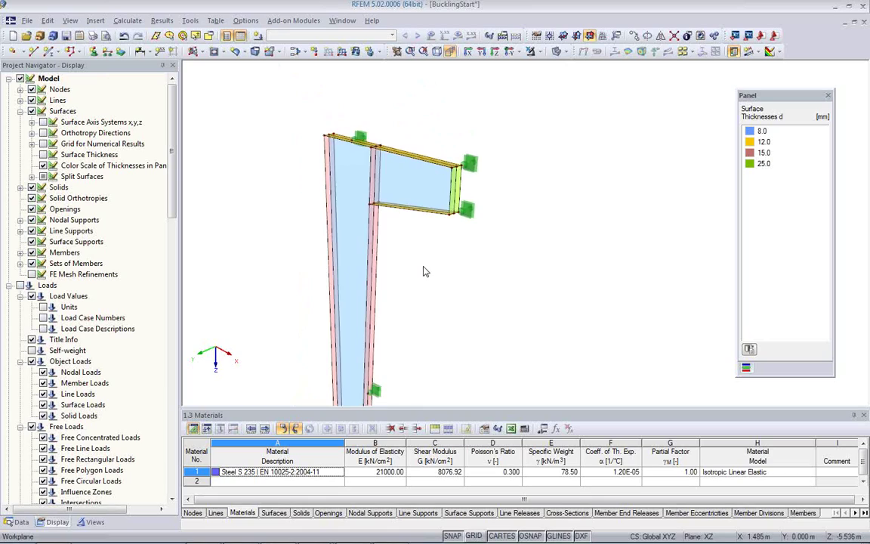
{"action": "middle_click_drag", "start_coordinate": [423, 267], "coordinate": [410, 172]}
{"action": "scroll", "coordinate": [410, 184], "scroll_direction": "down", "scroll_amount": 2}
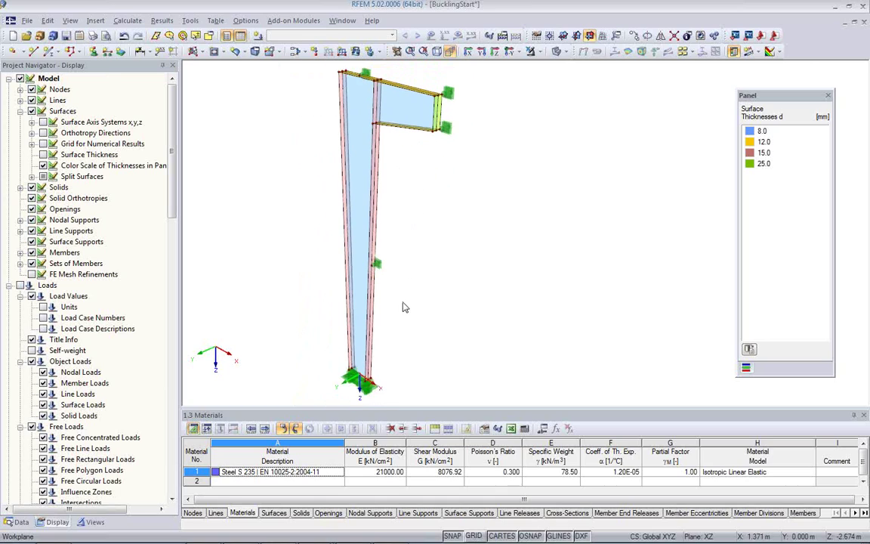
Show the model's dimensions in the graphic
{"action": "right_click", "coordinate": [358, 274]}
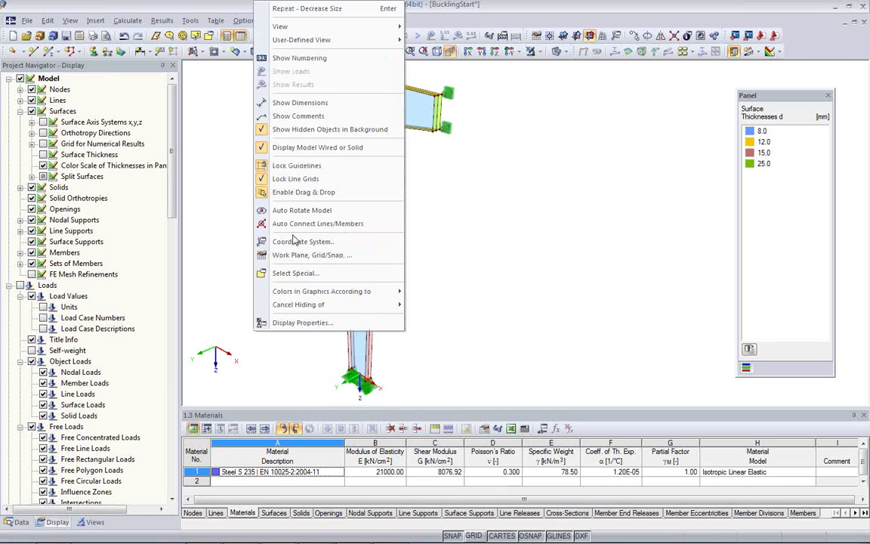
{"action": "left_click", "coordinate": [295, 103]}
{"action": "middle_click_drag", "start_coordinate": [510, 231], "coordinate": [543, 327]}
{"action": "scroll", "coordinate": [385, 212], "scroll_direction": "up", "scroll_amount": 2}
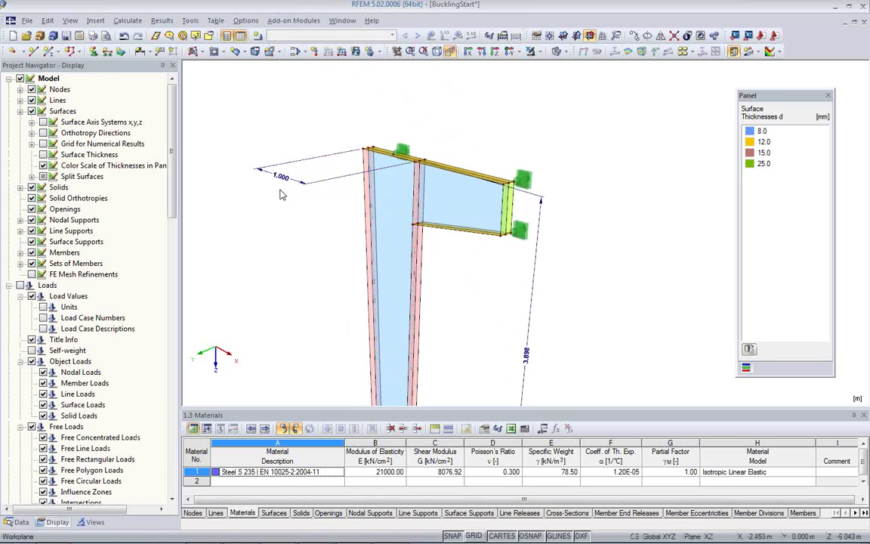
Add a linear length dimension from the supported middle node of the top flange above the column to the end plate's upper supported node
{"action": "left_click", "coordinate": [138, 51]}
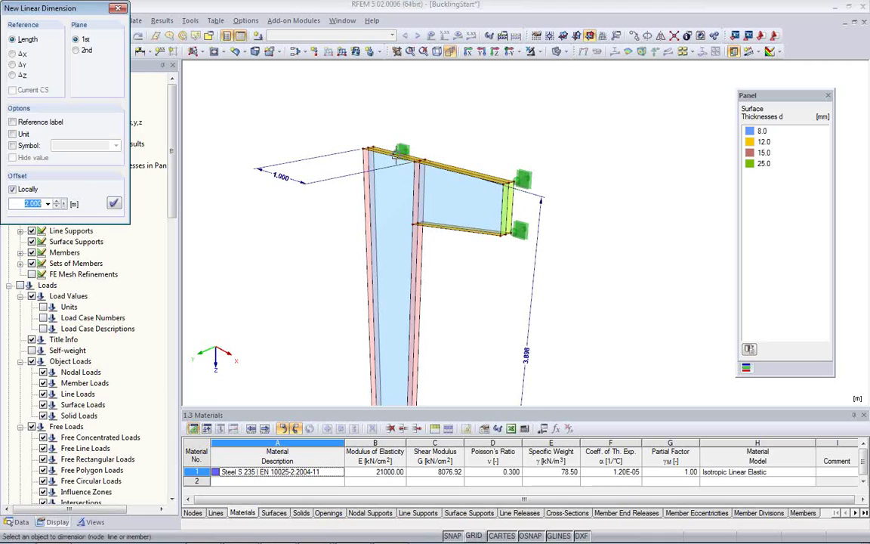
{"action": "left_click", "coordinate": [394, 154]}
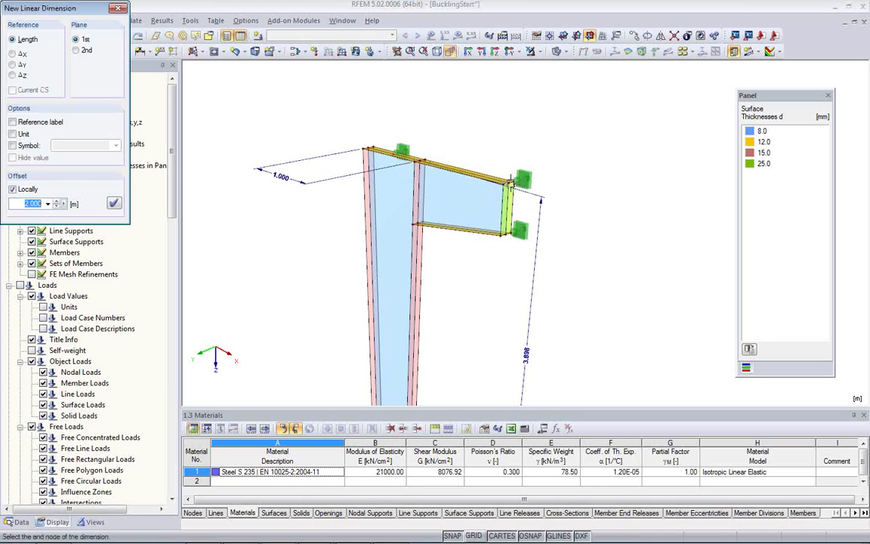
{"action": "left_click", "coordinate": [510, 182]}
{"action": "key", "text": "Escape"}
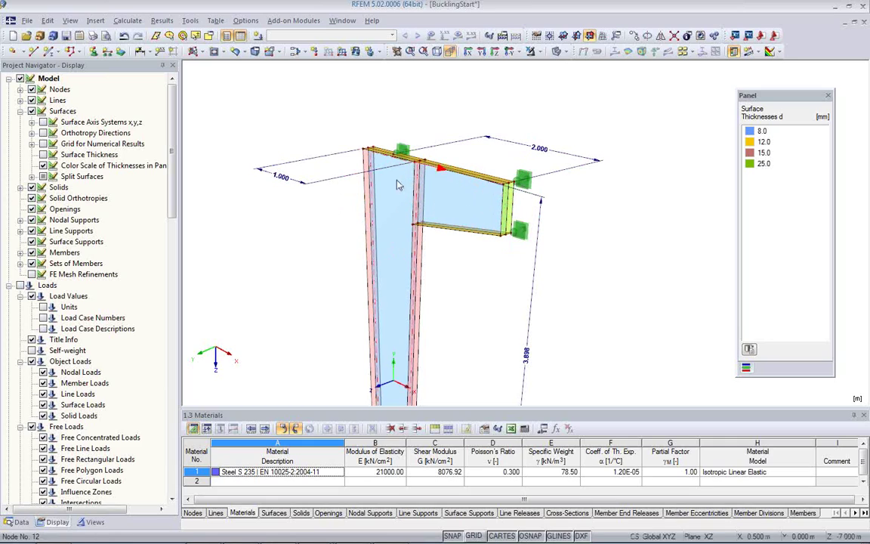
Hide the dimensions in the model graphic
{"action": "scroll", "coordinate": [322, 240], "scroll_direction": "down", "scroll_amount": 3}
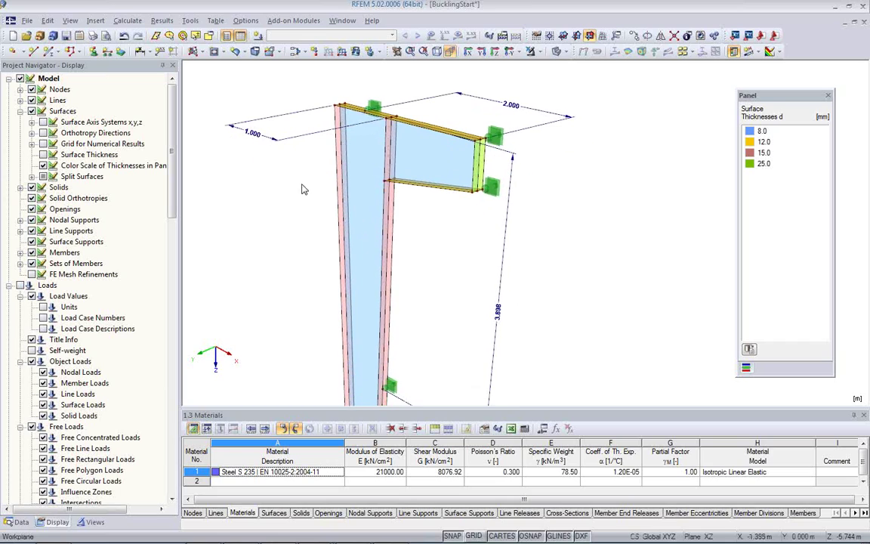
{"action": "scroll", "coordinate": [303, 191], "scroll_direction": "down", "scroll_amount": 2}
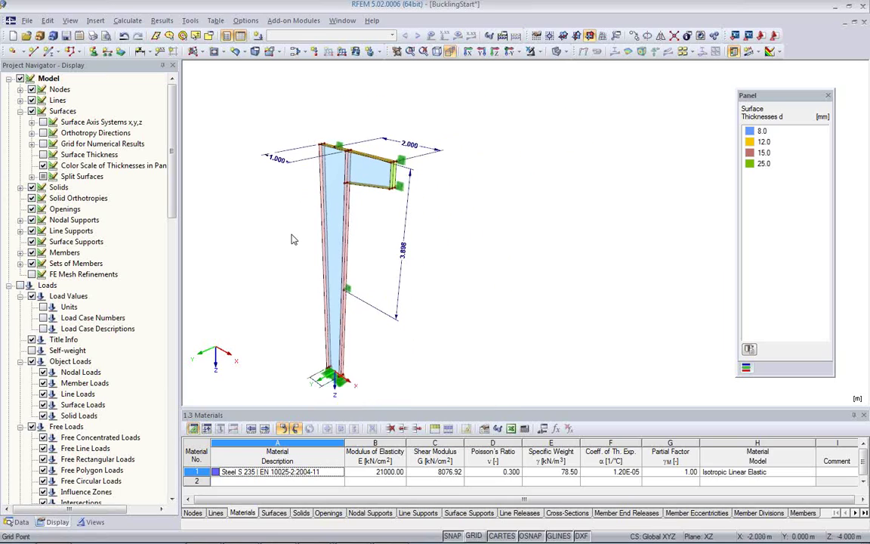
{"action": "scroll", "coordinate": [294, 240], "scroll_direction": "up", "scroll_amount": 1}
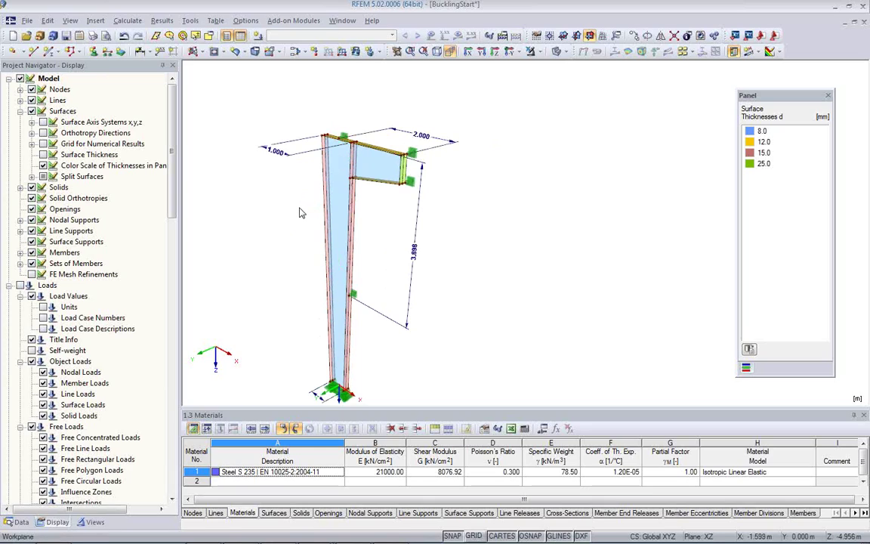
{"action": "right_click", "coordinate": [229, 160]}
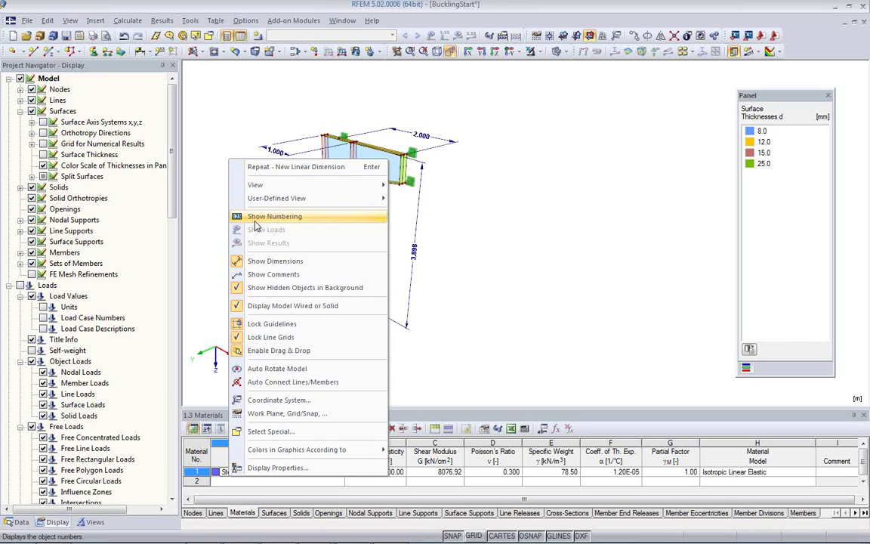
{"action": "left_click", "coordinate": [265, 261]}
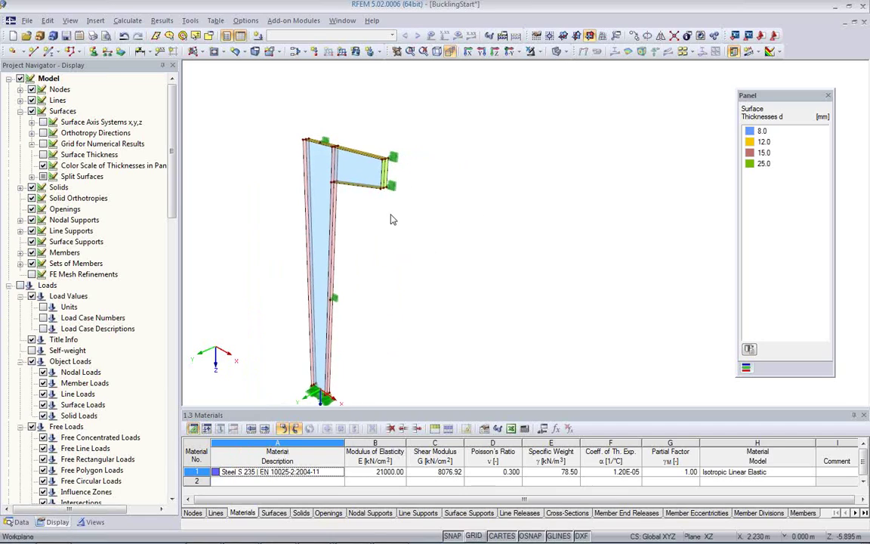
Examine the beam stub, its end plate and the nodal supports at the plate's upper and lower corners
{"action": "scroll", "coordinate": [379, 216], "scroll_direction": "up", "scroll_amount": 2}
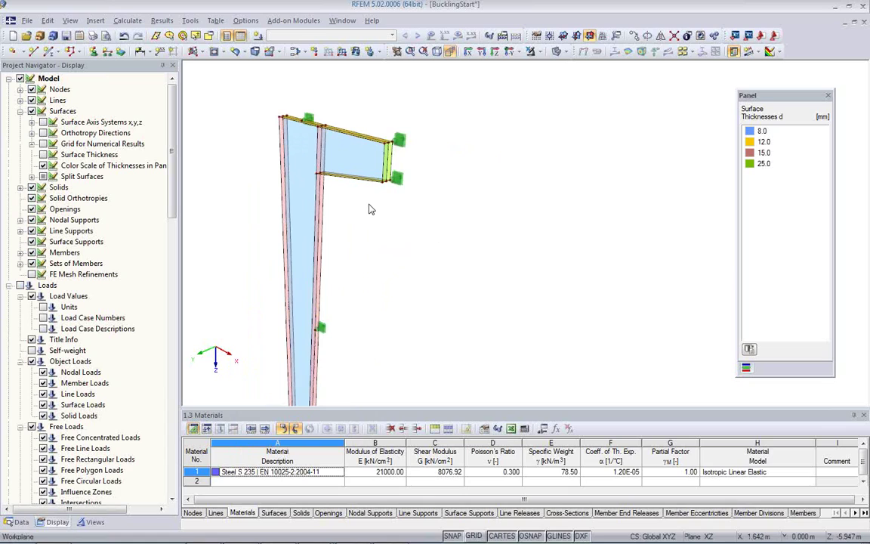
{"action": "scroll", "coordinate": [369, 210], "scroll_direction": "up", "scroll_amount": 1}
{"action": "scroll", "coordinate": [404, 291], "scroll_direction": "up", "scroll_amount": 1}
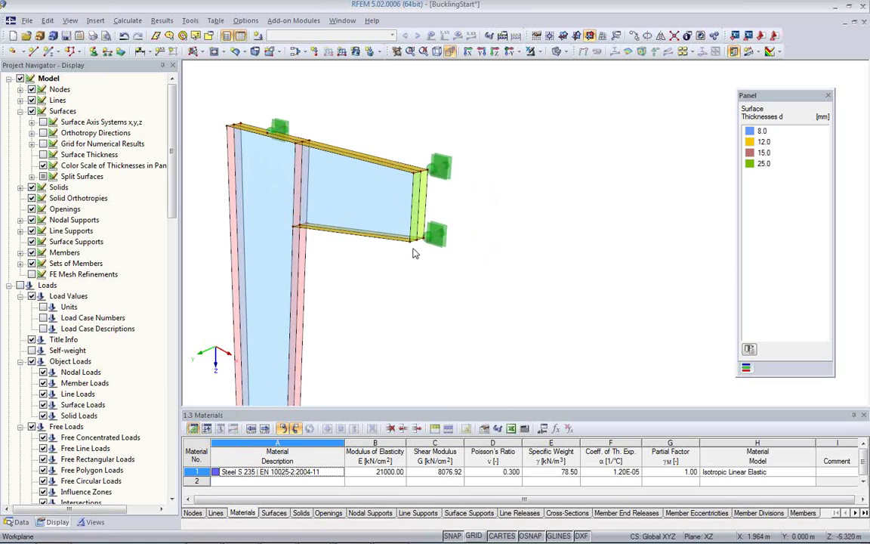
{"action": "middle_click_drag", "start_coordinate": [419, 256], "coordinate": [470, 269]}
{"action": "scroll", "coordinate": [423, 262], "scroll_direction": "up", "scroll_amount": 1}
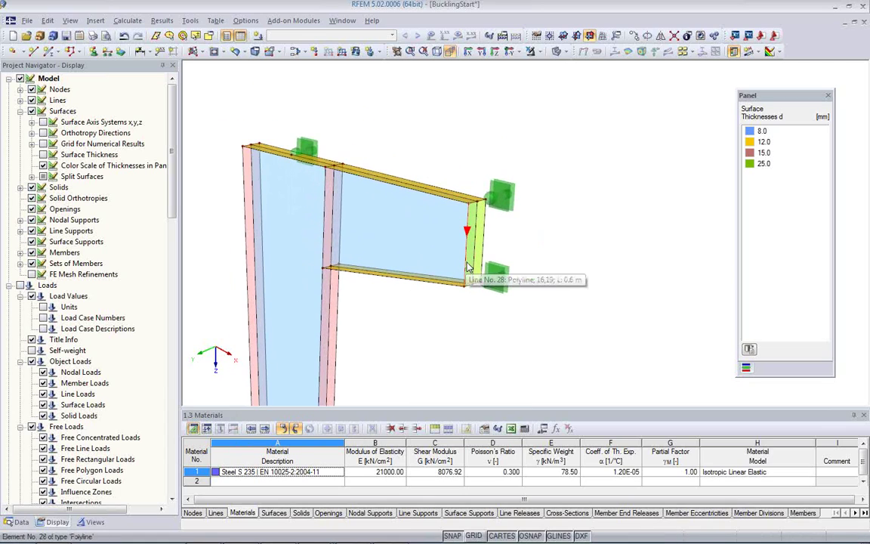
{"action": "scroll", "coordinate": [470, 269], "scroll_direction": "up", "scroll_amount": 1}
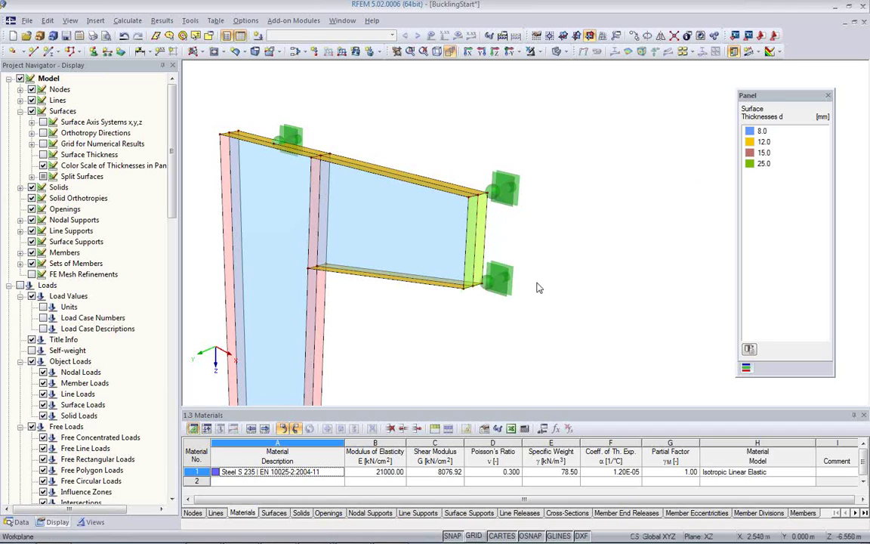
{"action": "middle_click_drag", "start_coordinate": [551, 293], "coordinate": [505, 286]}
{"action": "scroll", "coordinate": [452, 262], "scroll_direction": "up", "scroll_amount": 2}
{"action": "middle_click_drag", "start_coordinate": [451, 263], "coordinate": [501, 263]}
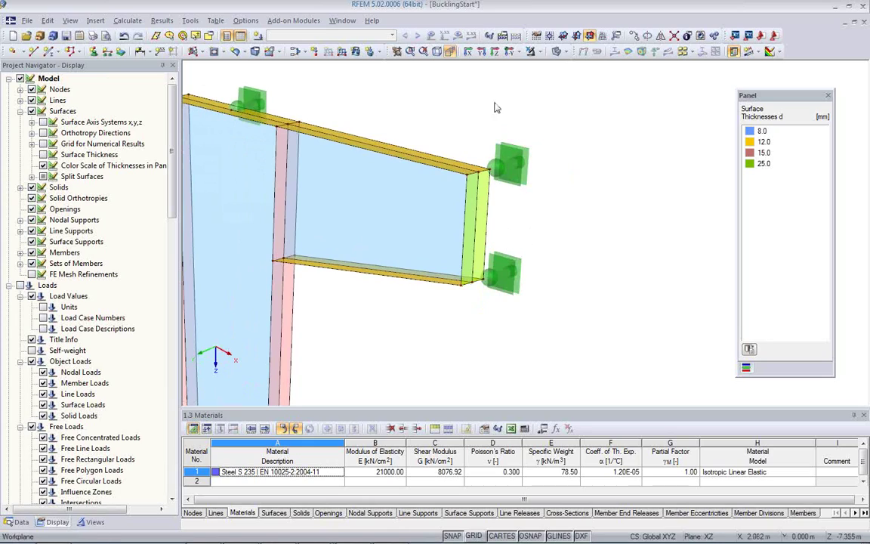
{"action": "scroll", "coordinate": [492, 284], "scroll_direction": "up", "scroll_amount": 1}
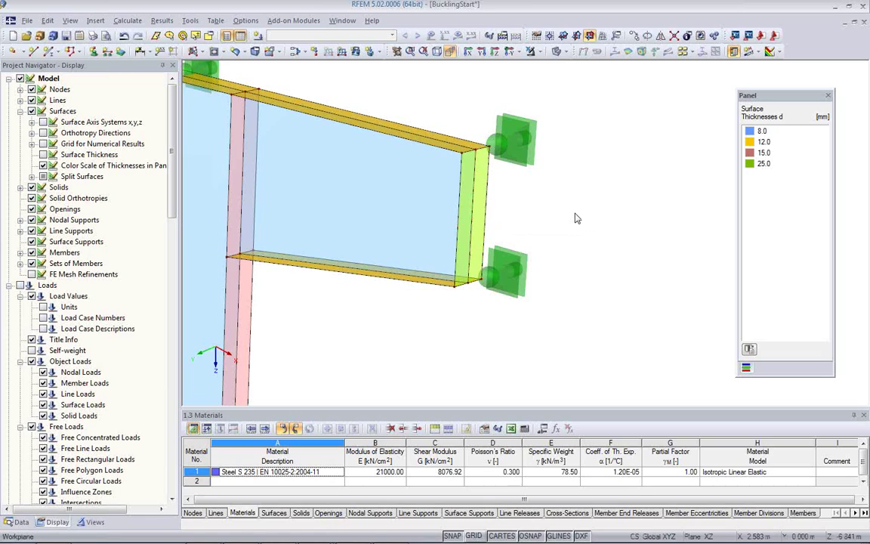
{"action": "scroll", "coordinate": [534, 287], "scroll_direction": "down", "scroll_amount": 1}
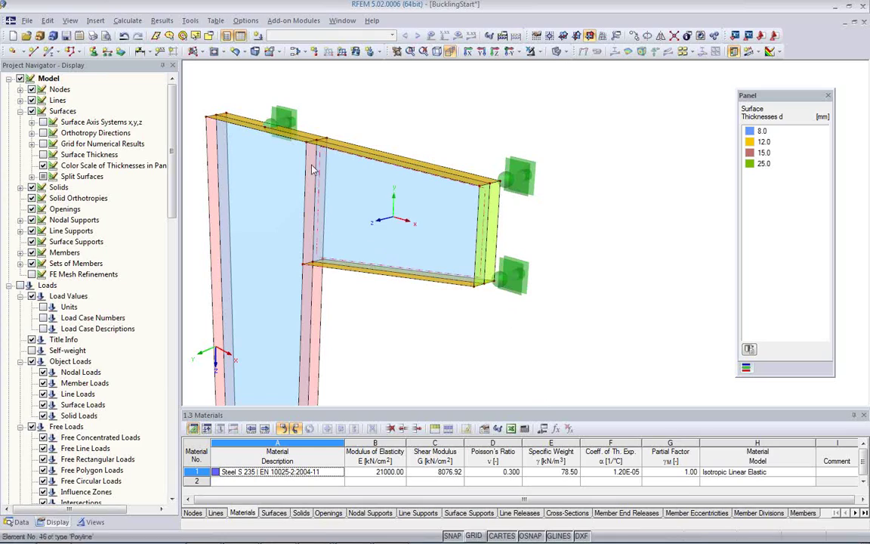
Create load case LC1 described as "Design Load" in the Permanent action category, with self-weight deactivated
{"action": "left_click", "coordinate": [258, 37]}
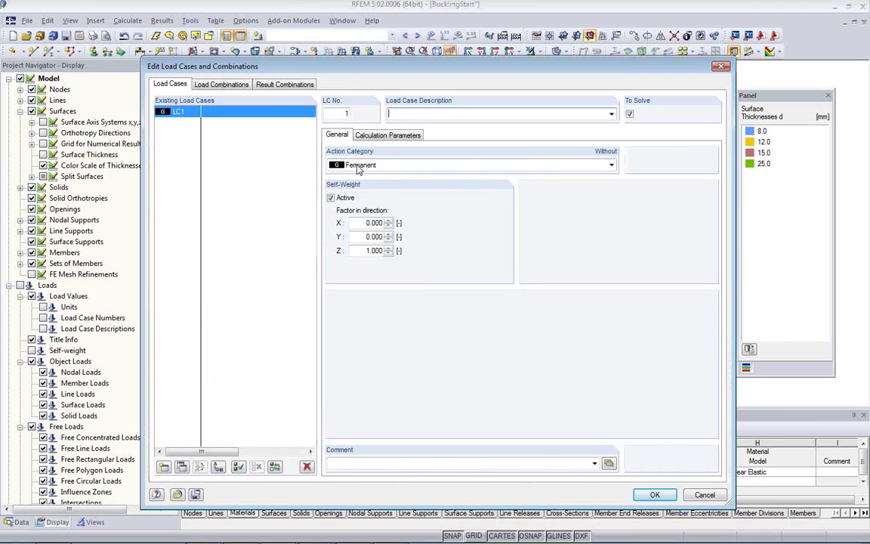
{"action": "left_click", "coordinate": [330, 198]}
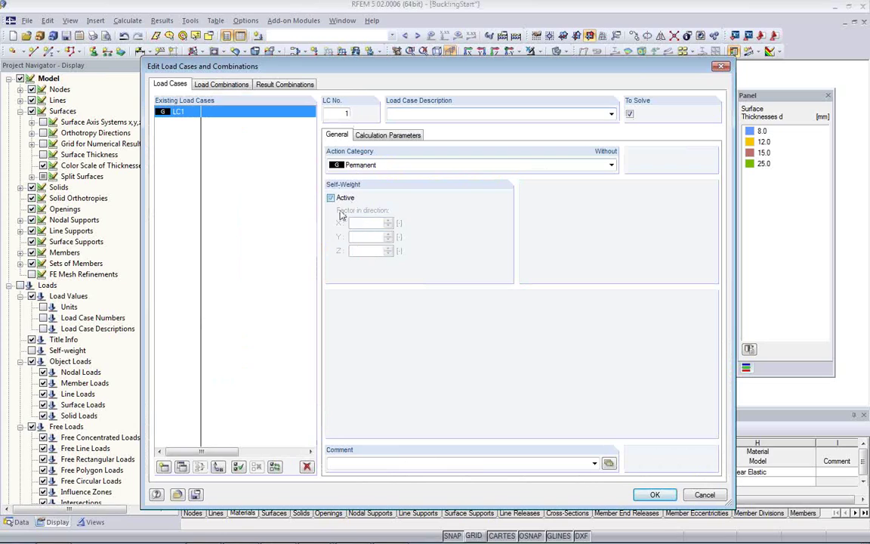
{"action": "left_click", "coordinate": [365, 134]}
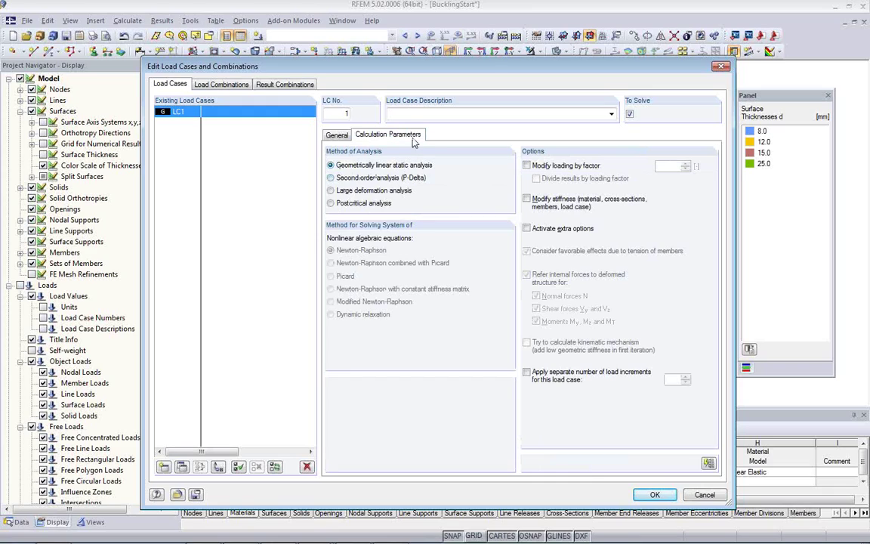
{"action": "left_click", "coordinate": [406, 114]}
{"action": "type", "text": "Des"}
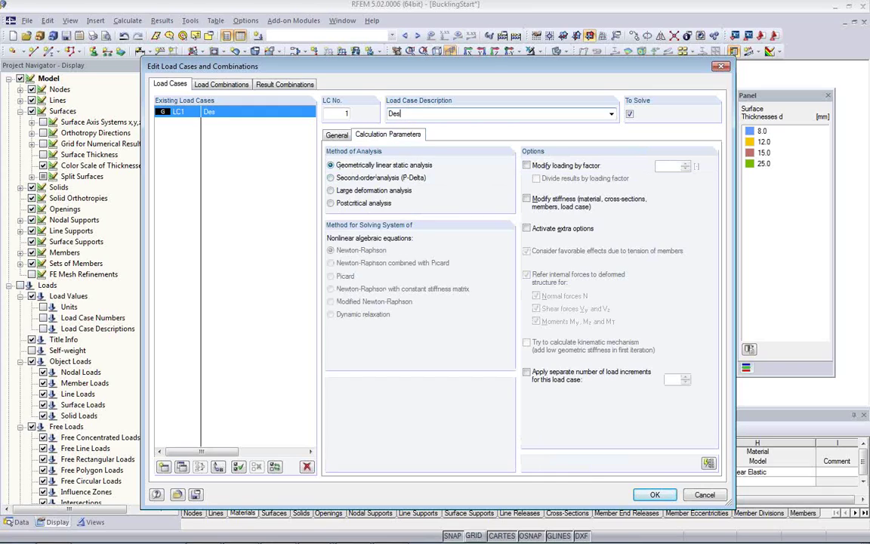
{"action": "type", "text": "ign Load"}
{"action": "left_click", "coordinate": [654, 496]}
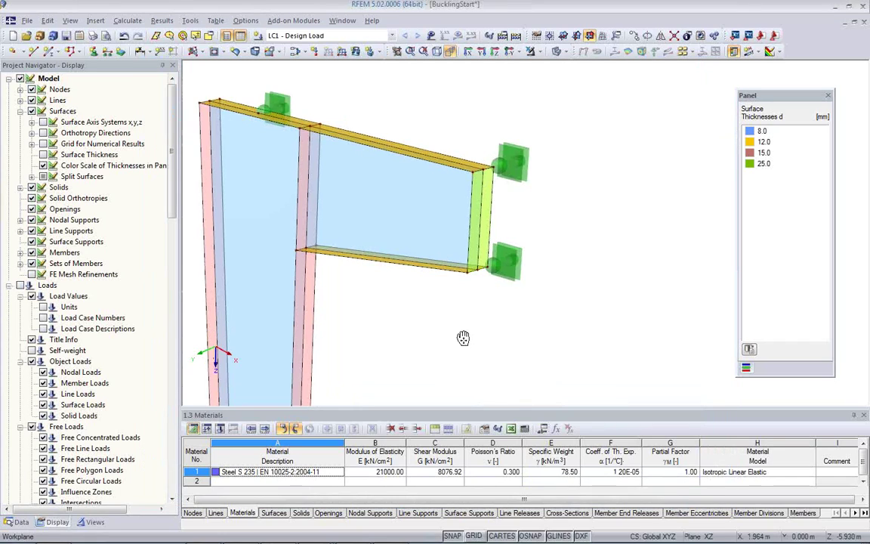
Create a parameter named DesignLoad with unit type Force and a value of 180 kN
{"action": "middle_click_drag", "start_coordinate": [463, 337], "coordinate": [440, 295]}
{"action": "scroll", "coordinate": [426, 312], "scroll_direction": "down", "scroll_amount": 1}
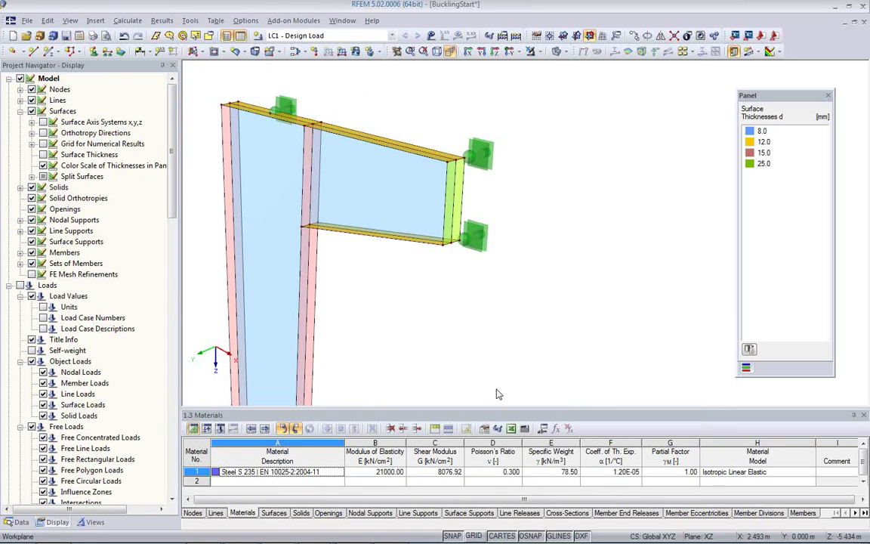
{"action": "left_click", "coordinate": [543, 430]}
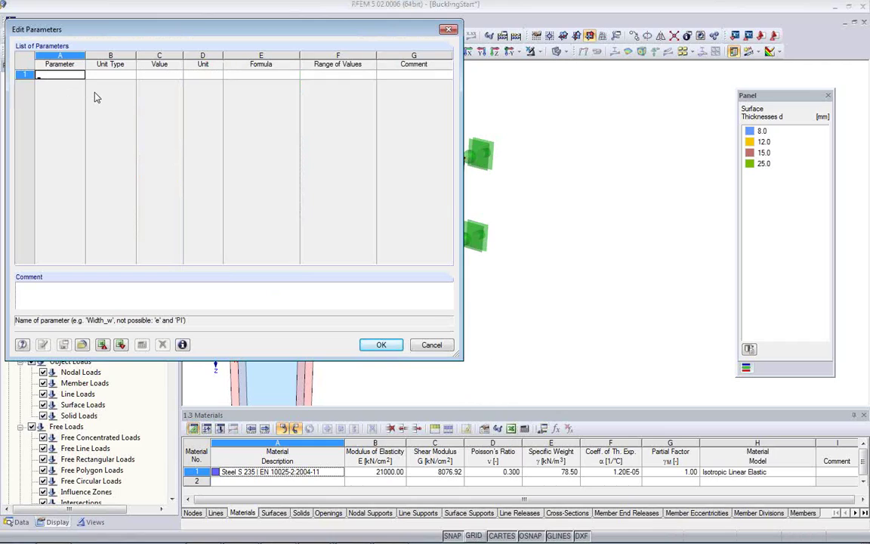
{"action": "type", "text": "DesignLoad"}
{"action": "left_click", "coordinate": [121, 75]}
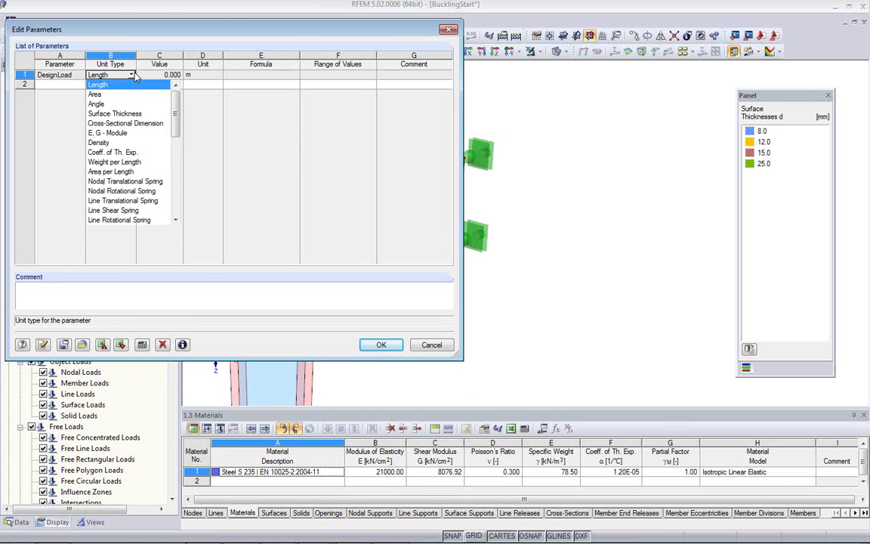
{"action": "left_click", "coordinate": [132, 75]}
{"action": "key", "text": "f"}
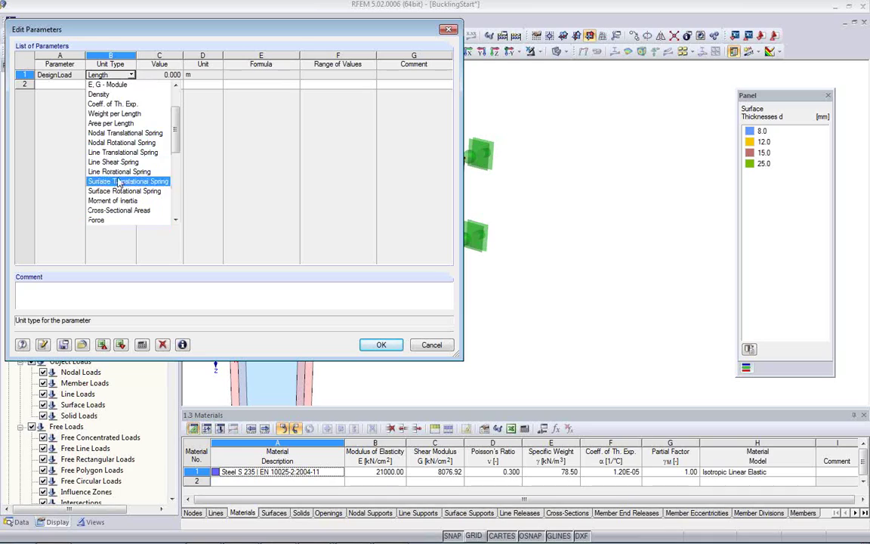
{"action": "left_click", "coordinate": [111, 220]}
{"action": "left_click", "coordinate": [161, 75]}
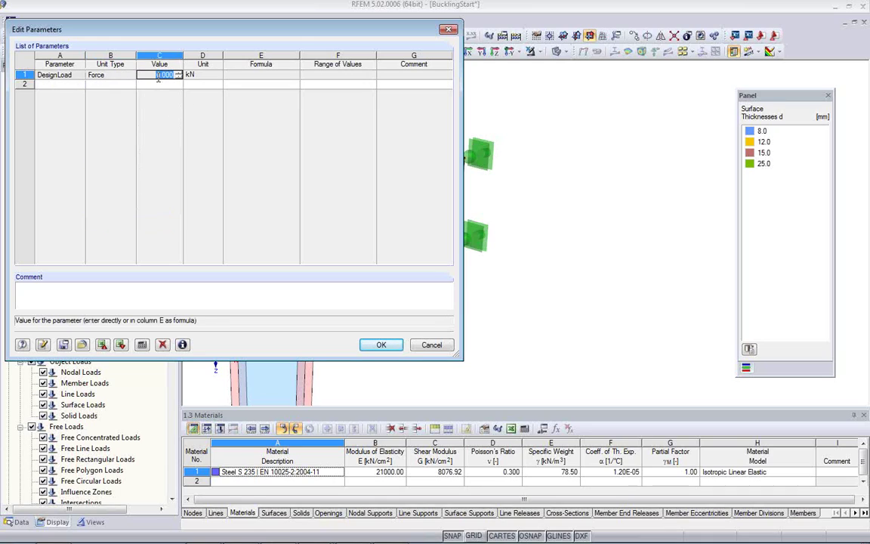
{"action": "type", "text": "1"}
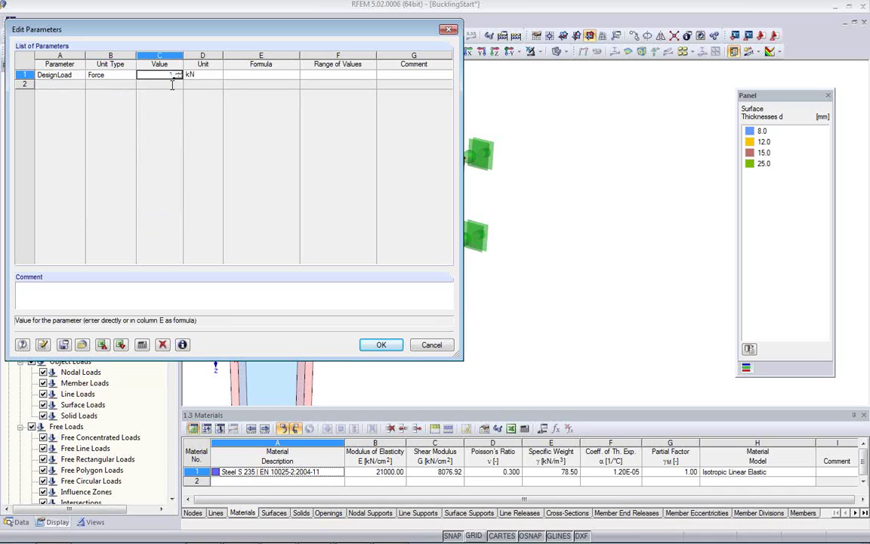
{"action": "type", "text": "80"}
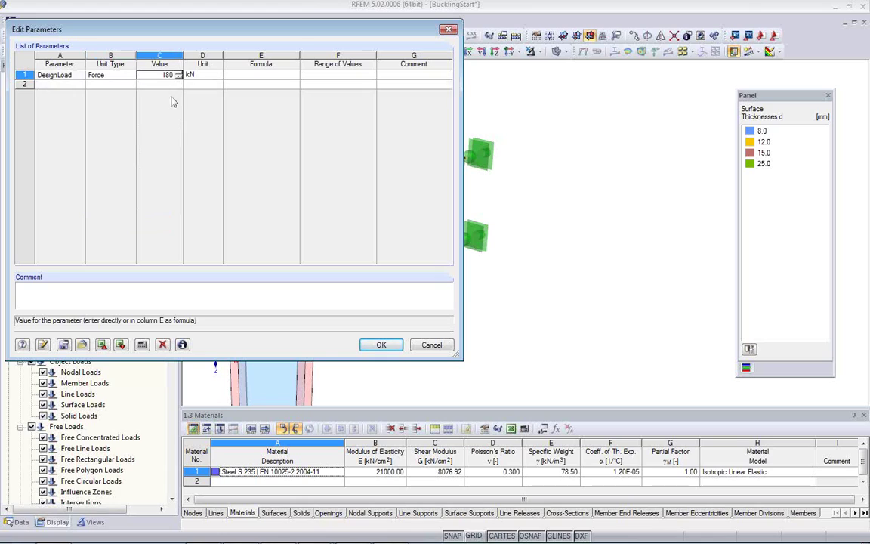
{"action": "left_click", "coordinate": [381, 344]}
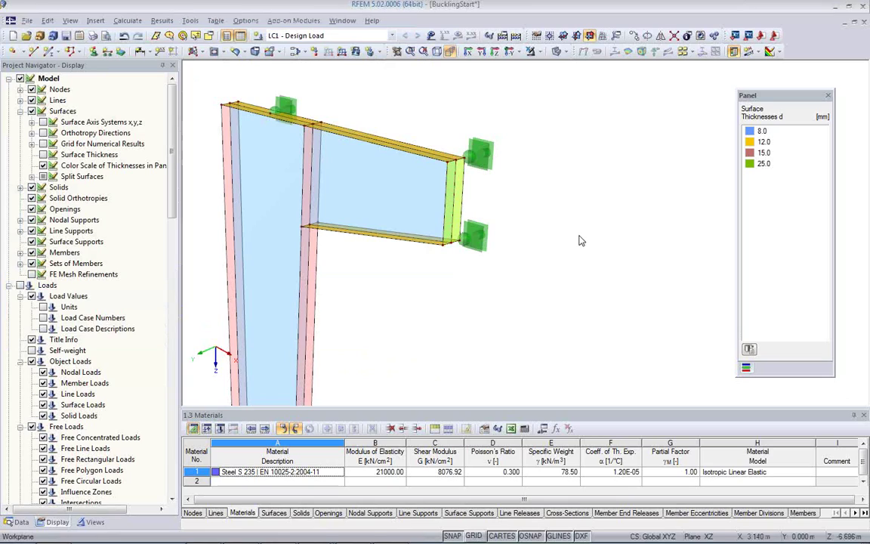
Set up a uniform line load in the global ZL direction with its magnitude p defined by the formula DesignLoad/0.6
{"action": "left_click", "coordinate": [342, 54]}
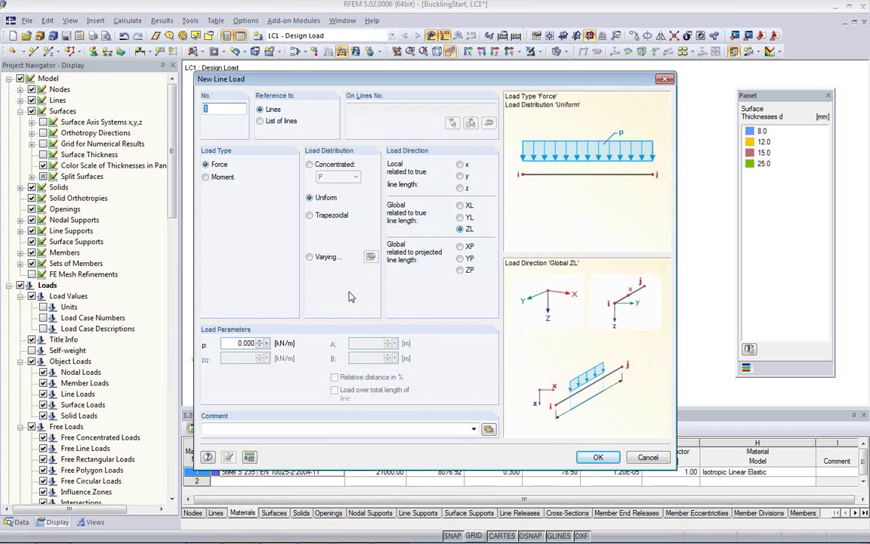
{"action": "double_click", "coordinate": [249, 344]}
{"action": "left_click", "coordinate": [266, 345]}
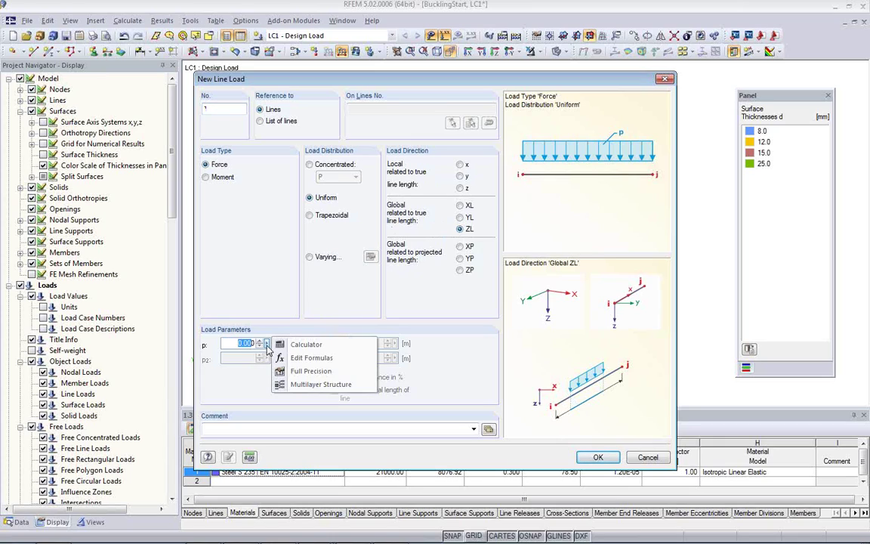
{"action": "left_click", "coordinate": [309, 361]}
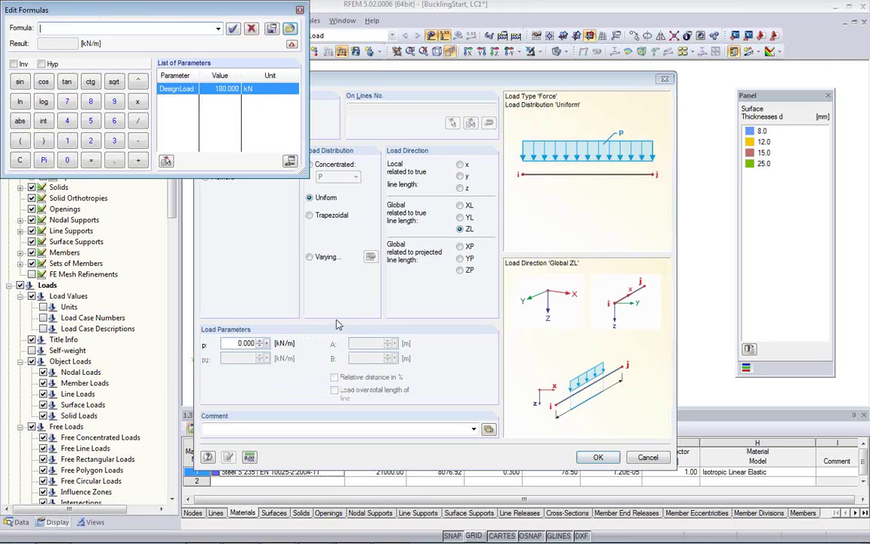
{"action": "double_click", "coordinate": [176, 89]}
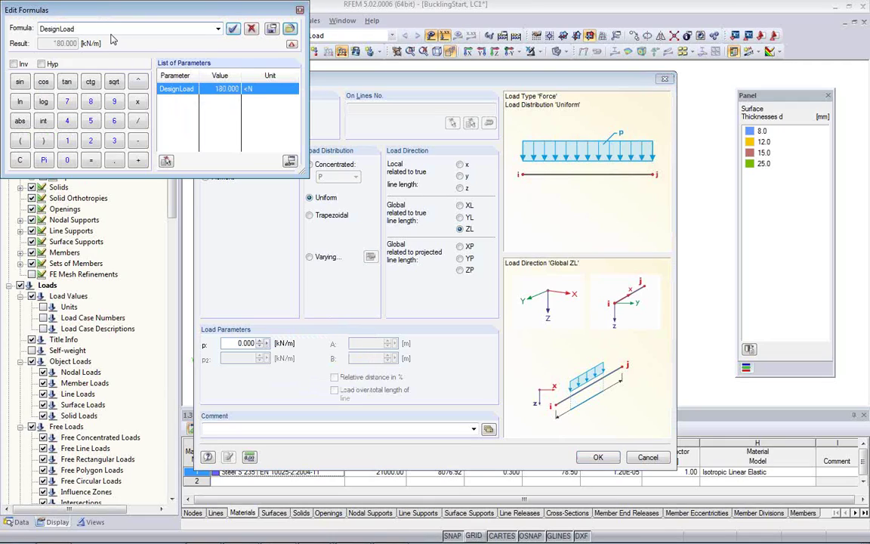
{"action": "type", "text": "*"}
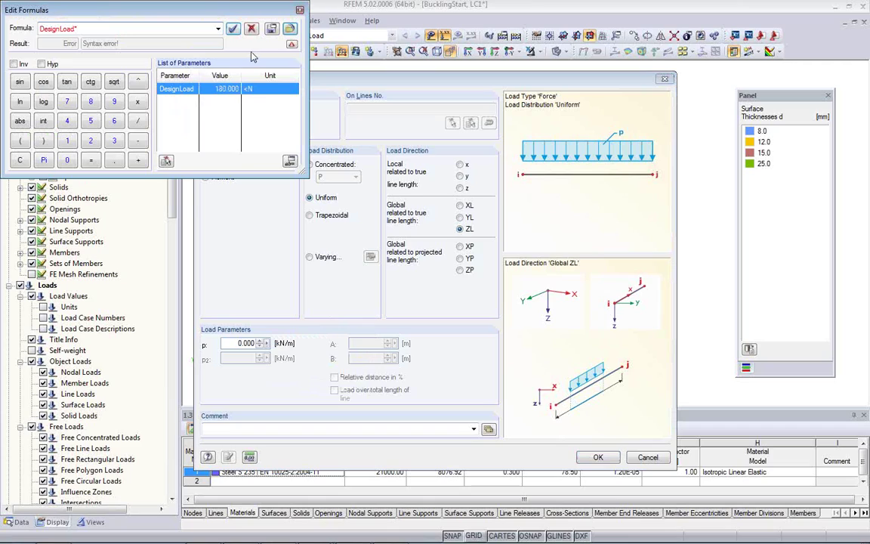
{"action": "type", "text": "0"}
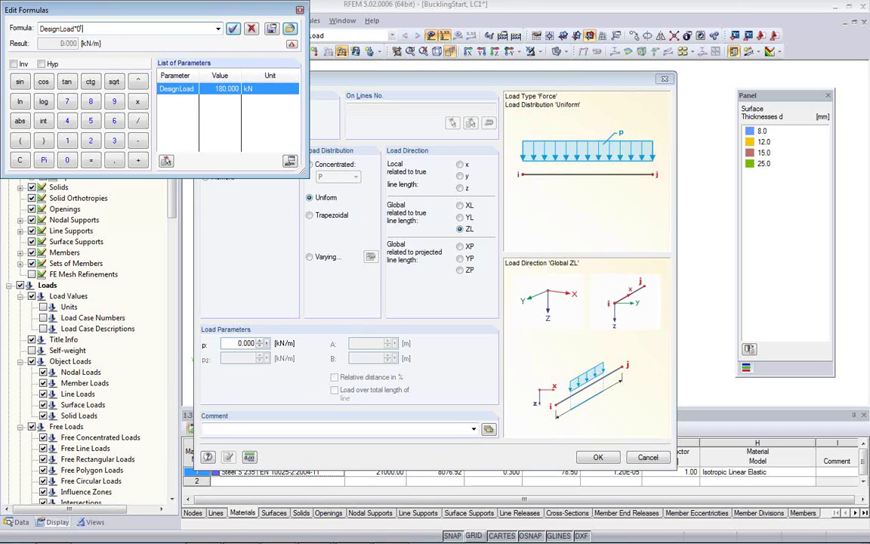
{"action": "type", "text": ".6"}
{"action": "key", "text": "BackSpace"}
{"action": "type", "text": "/"}
{"action": "left_click", "coordinate": [232, 30]}
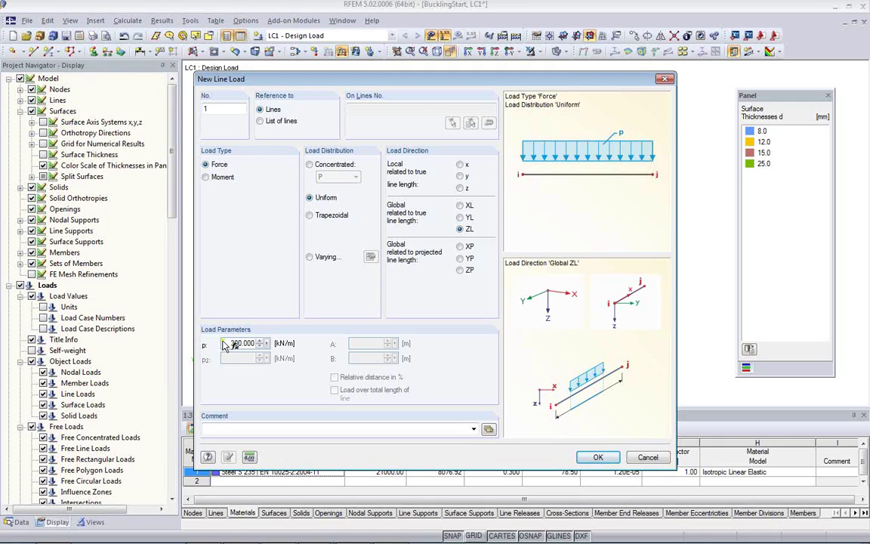
Apply the line load to the vertical middle line of the beam stub's end plate
{"action": "left_click", "coordinate": [597, 457]}
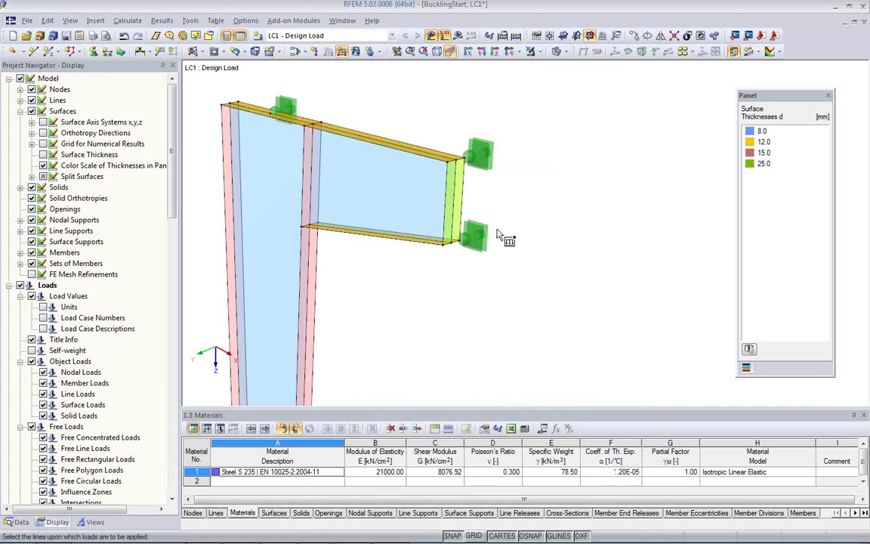
{"action": "left_click", "coordinate": [455, 205]}
{"action": "scroll", "coordinate": [546, 266], "scroll_direction": "down", "scroll_amount": 2}
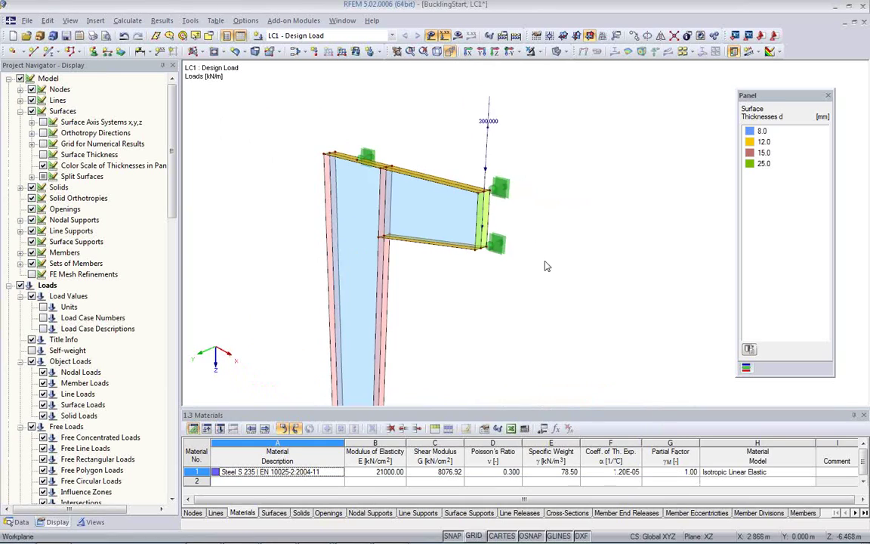
{"action": "middle_click_drag", "start_coordinate": [547, 266], "coordinate": [468, 270]}
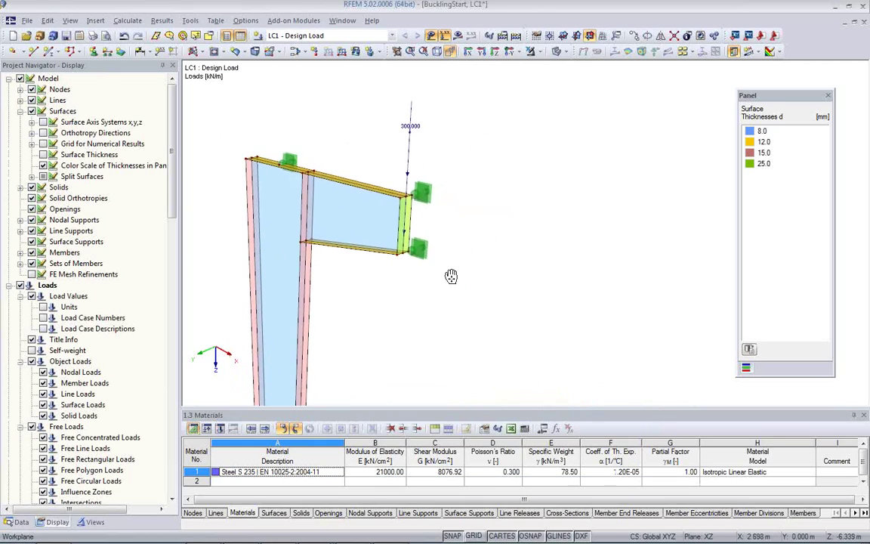
Set the DesignLoad parameter's value to 160 kN
{"action": "left_click", "coordinate": [543, 429]}
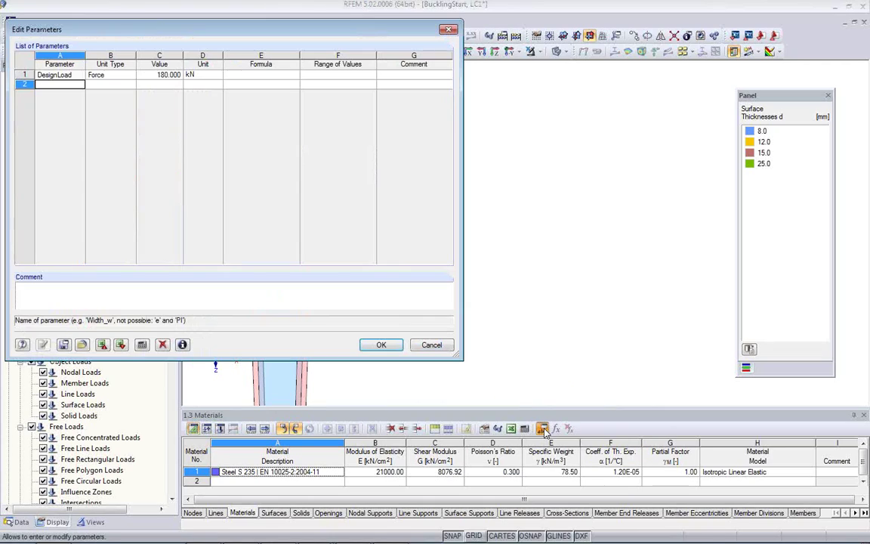
{"action": "left_click", "coordinate": [159, 74]}
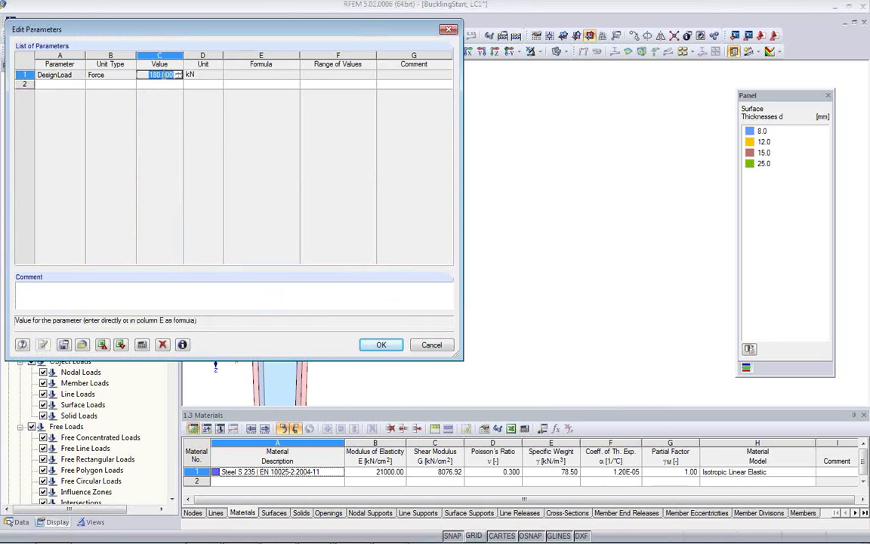
{"action": "type", "text": "160"}
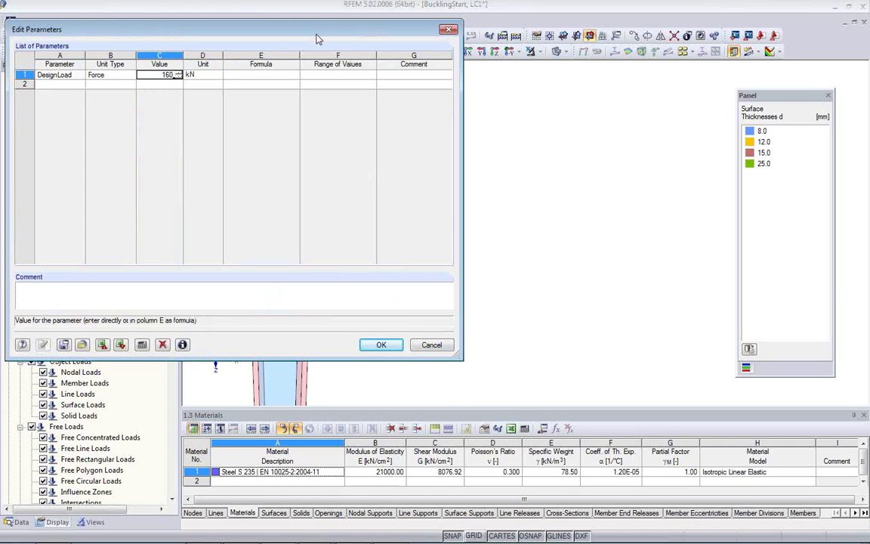
{"action": "left_click_drag", "start_coordinate": [317, 40], "coordinate": [233, 132]}
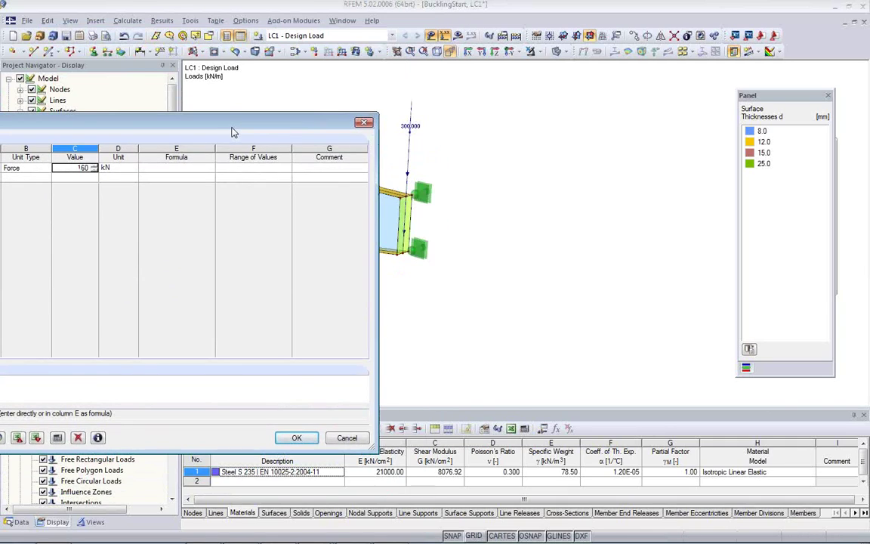
{"action": "left_click", "coordinate": [298, 438]}
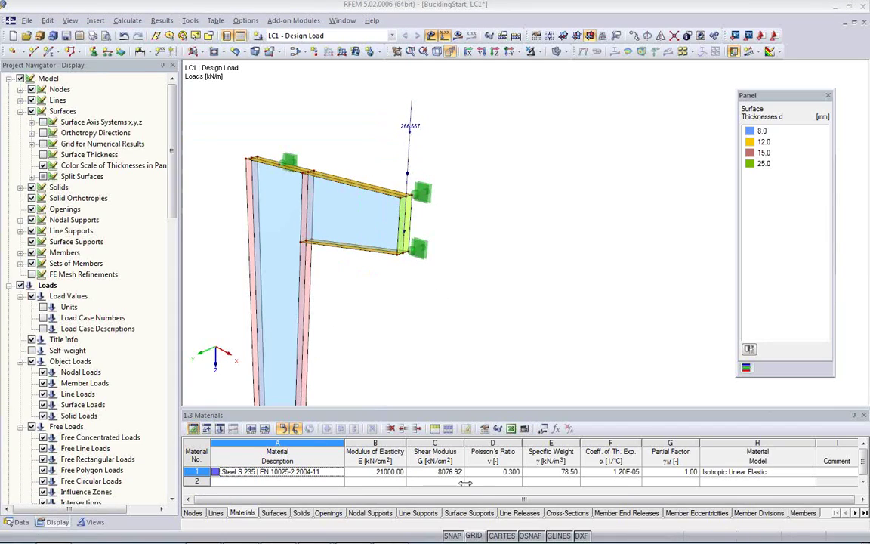
Restore the DesignLoad parameter's value to 180 kN
{"action": "left_click", "coordinate": [543, 428]}
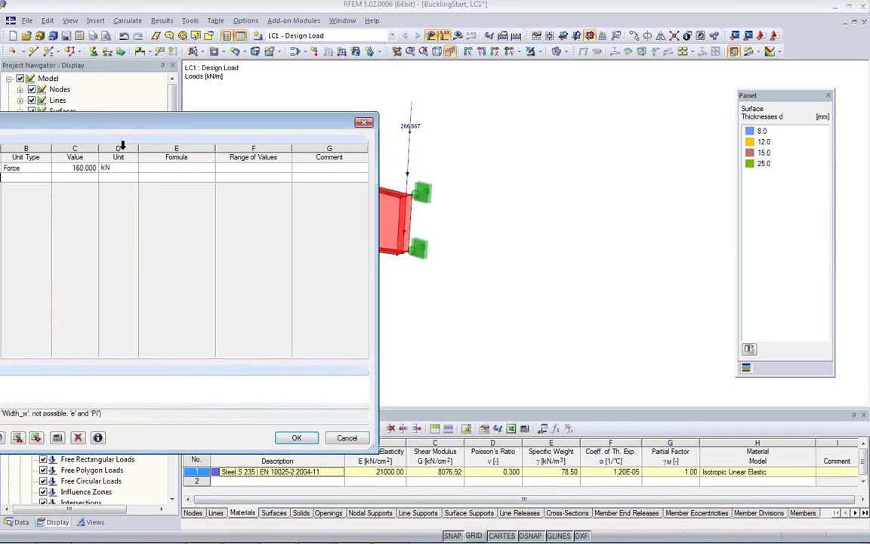
{"action": "left_click_drag", "start_coordinate": [134, 124], "coordinate": [391, 180]}
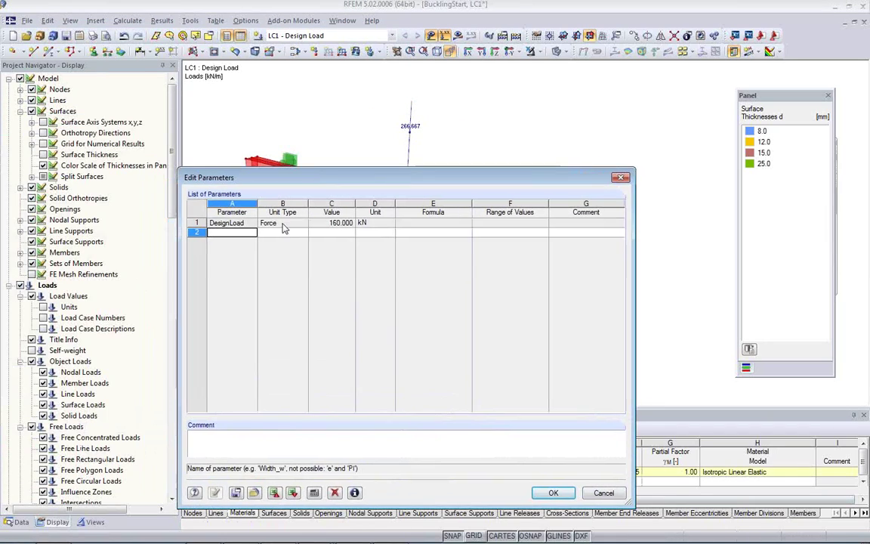
{"action": "left_click", "coordinate": [323, 223]}
{"action": "type", "text": "18"}
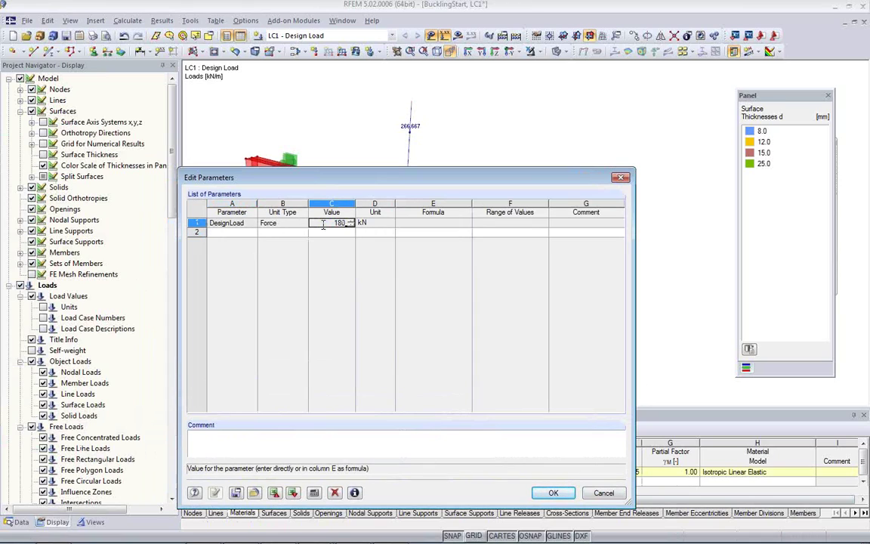
{"action": "type", "text": "000"}
{"action": "left_click", "coordinate": [554, 492]}
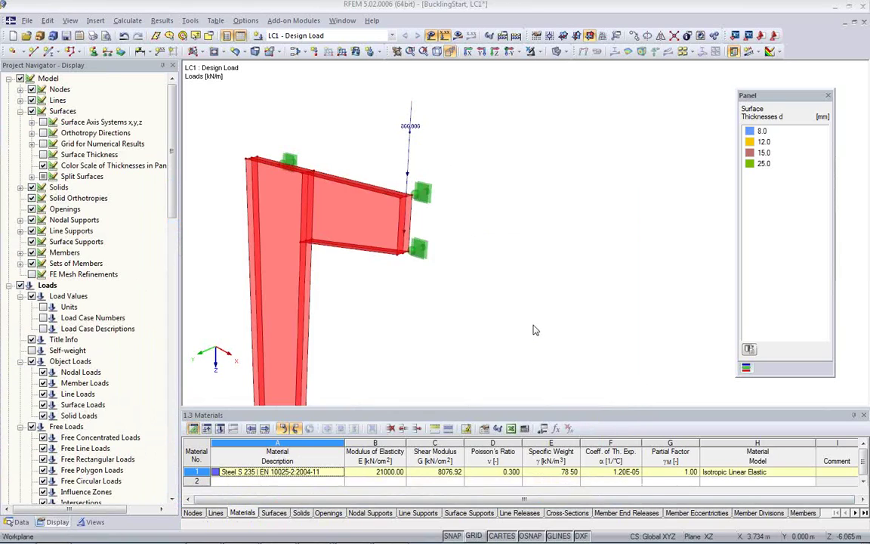
Enable mesh regeneration on confirmation in the FE mesh settings and generate the model's mesh
{"action": "middle_click_drag", "start_coordinate": [537, 299], "coordinate": [436, 243], "text": "ctrl"}
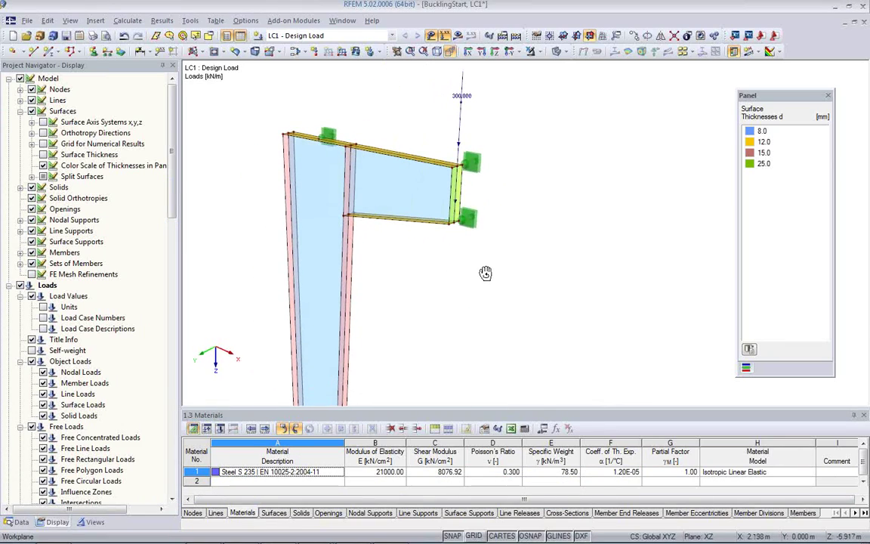
{"action": "scroll", "coordinate": [482, 290], "scroll_direction": "down", "scroll_amount": 1}
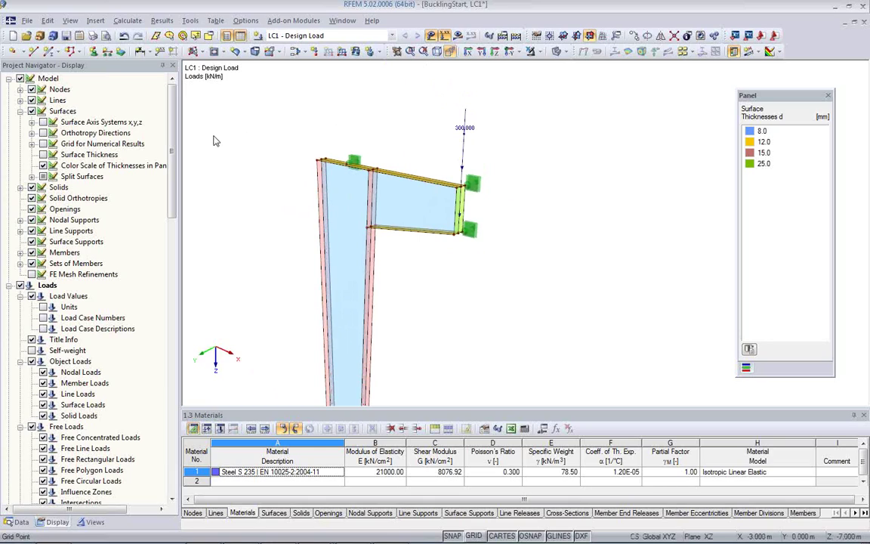
{"action": "left_click", "coordinate": [134, 25]}
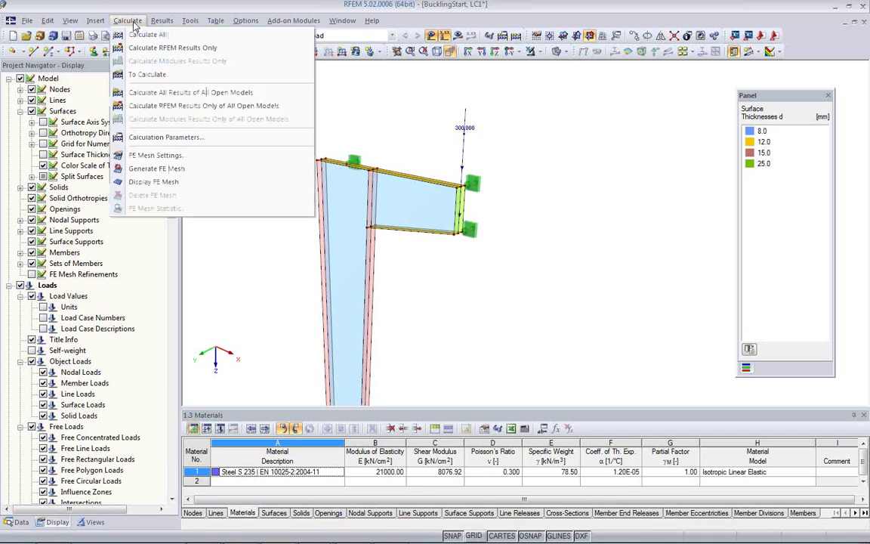
{"action": "left_click", "coordinate": [157, 156]}
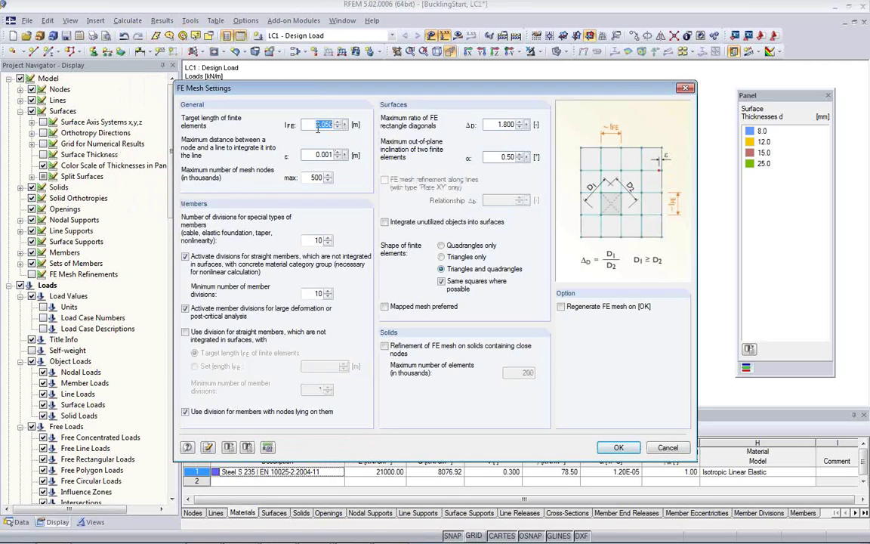
{"action": "left_click", "coordinate": [316, 125]}
{"action": "left_click", "coordinate": [319, 155]}
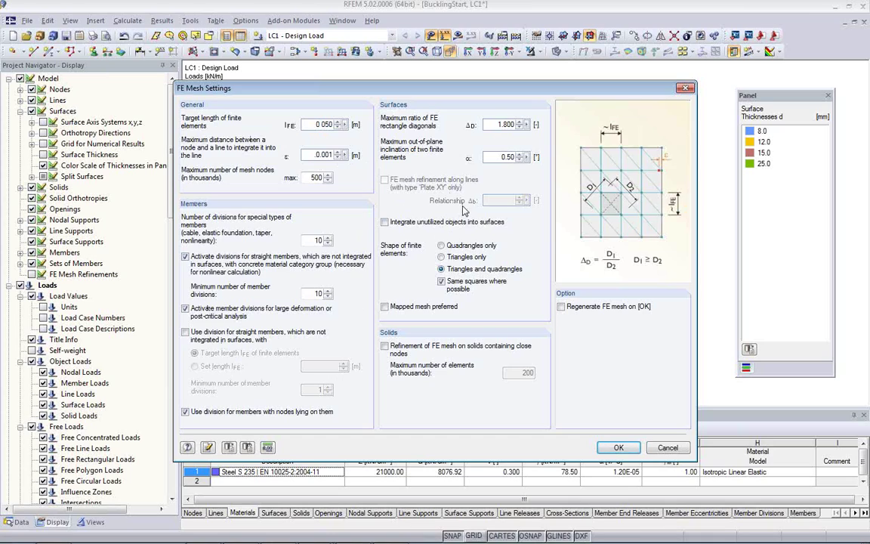
{"action": "left_click", "coordinate": [493, 126]}
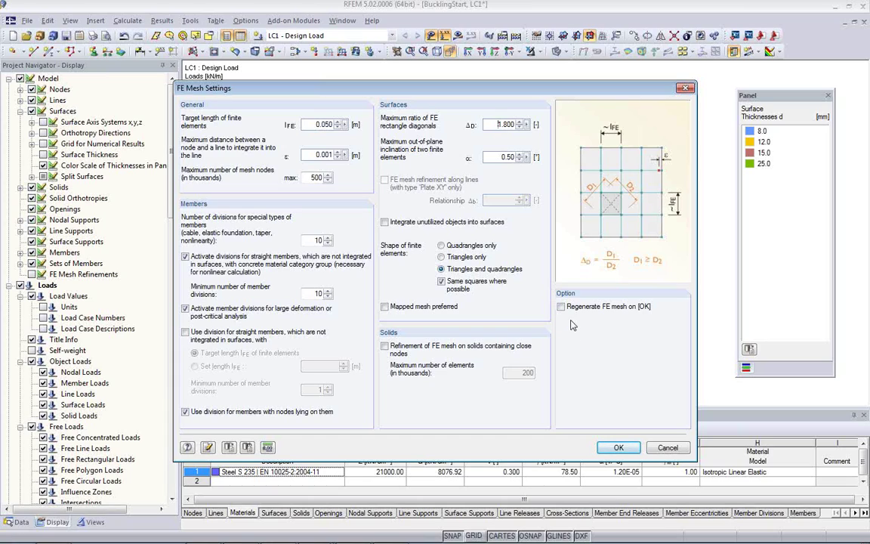
{"action": "left_click", "coordinate": [561, 307]}
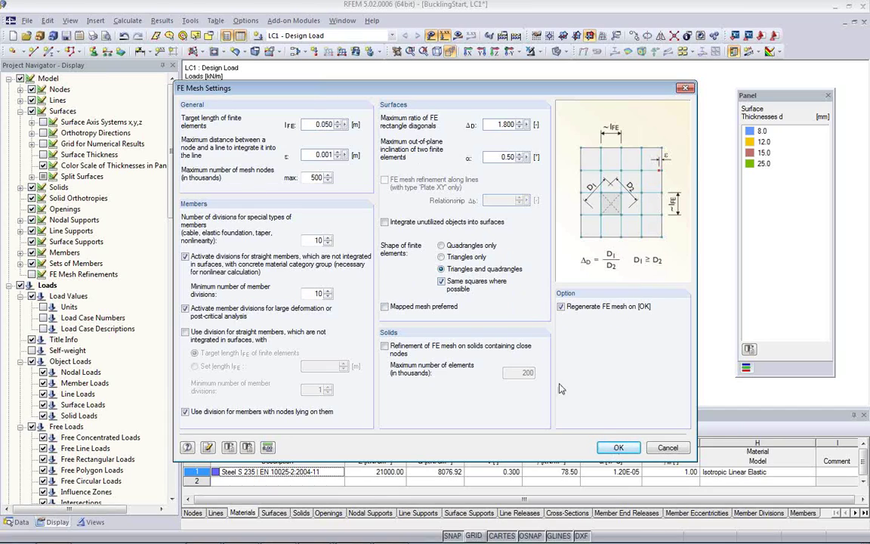
{"action": "left_click", "coordinate": [616, 450]}
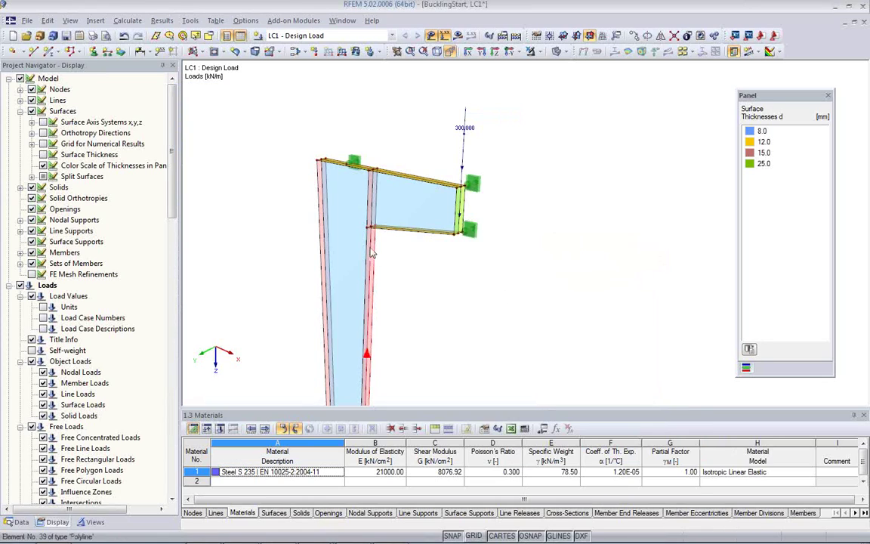
Turn on the display of the FE mesh on the frame corner model
{"action": "scroll", "coordinate": [361, 238], "scroll_direction": "up", "scroll_amount": 3}
{"action": "middle_click_drag", "start_coordinate": [361, 238], "coordinate": [436, 276]}
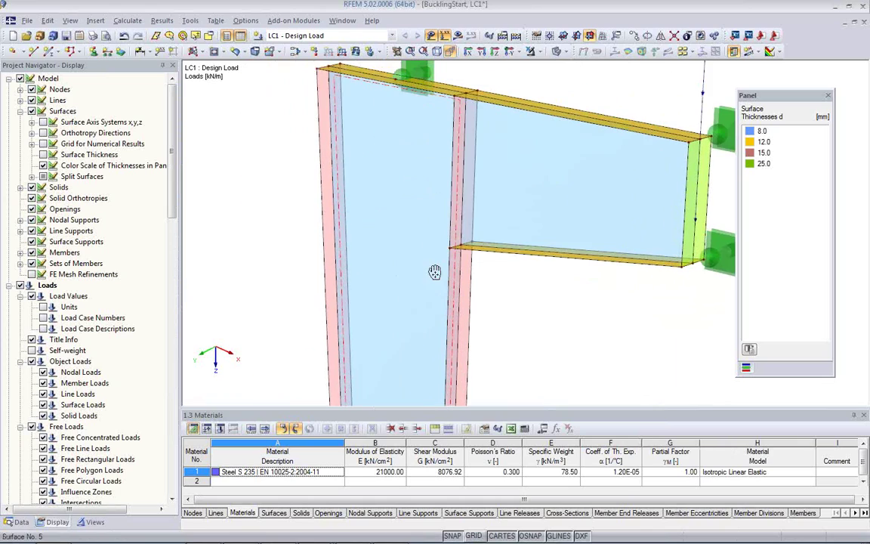
{"action": "scroll", "coordinate": [68, 317], "scroll_direction": "down", "scroll_amount": 6}
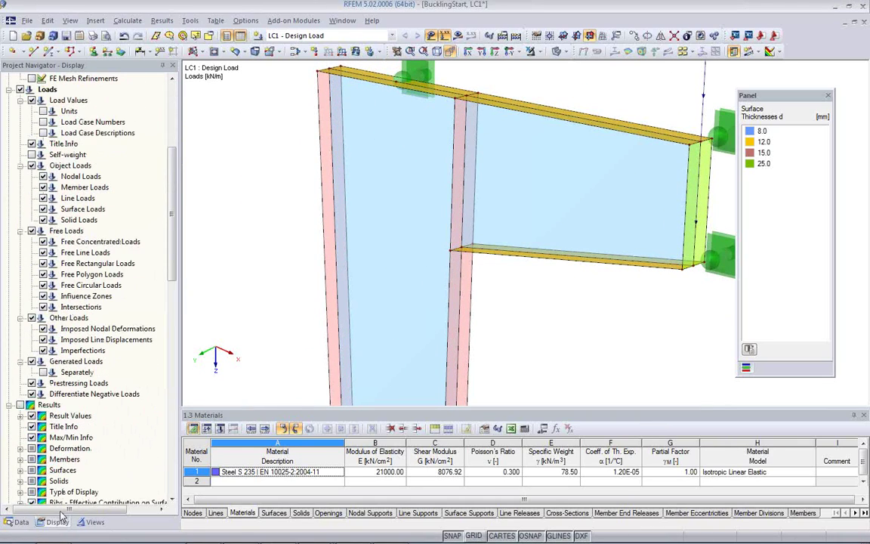
{"action": "scroll", "coordinate": [84, 333], "scroll_direction": "down", "scroll_amount": 5}
{"action": "scroll", "coordinate": [85, 353], "scroll_direction": "down", "scroll_amount": 3}
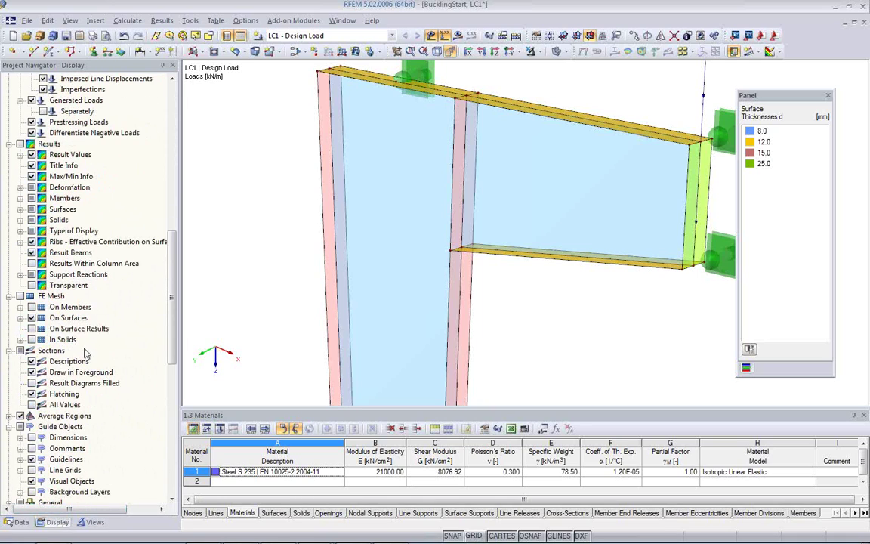
{"action": "left_click", "coordinate": [20, 295]}
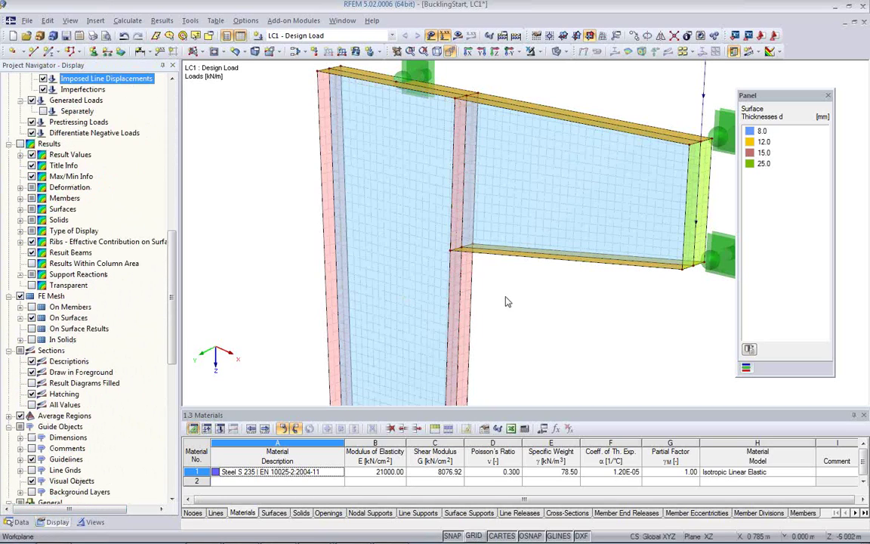
Assign a surface FE mesh refinement with a target FE length of 0.010 m to the column's outer flange
{"action": "middle_click_drag", "start_coordinate": [427, 258], "coordinate": [435, 334]}
{"action": "scroll", "coordinate": [382, 220], "scroll_direction": "up", "scroll_amount": 2}
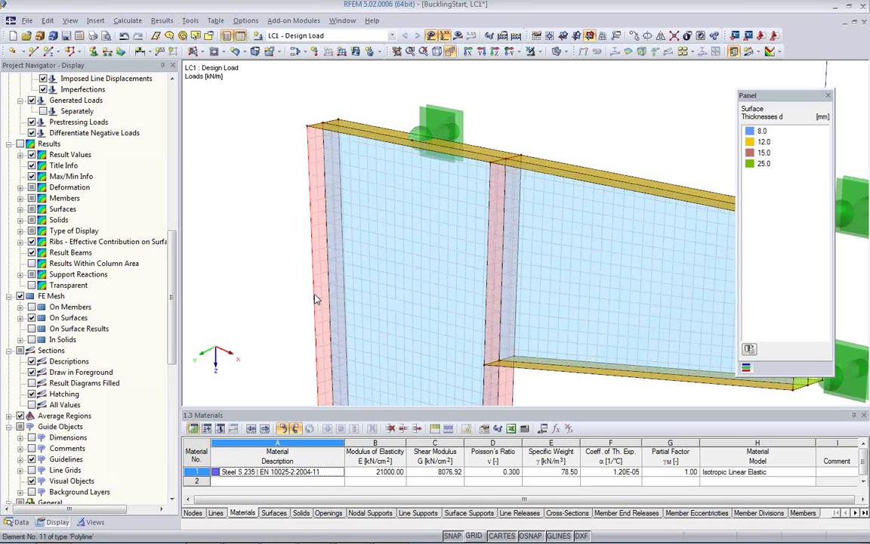
{"action": "scroll", "coordinate": [317, 198], "scroll_direction": "up", "scroll_amount": 1}
{"action": "scroll", "coordinate": [317, 197], "scroll_direction": "up", "scroll_amount": 1}
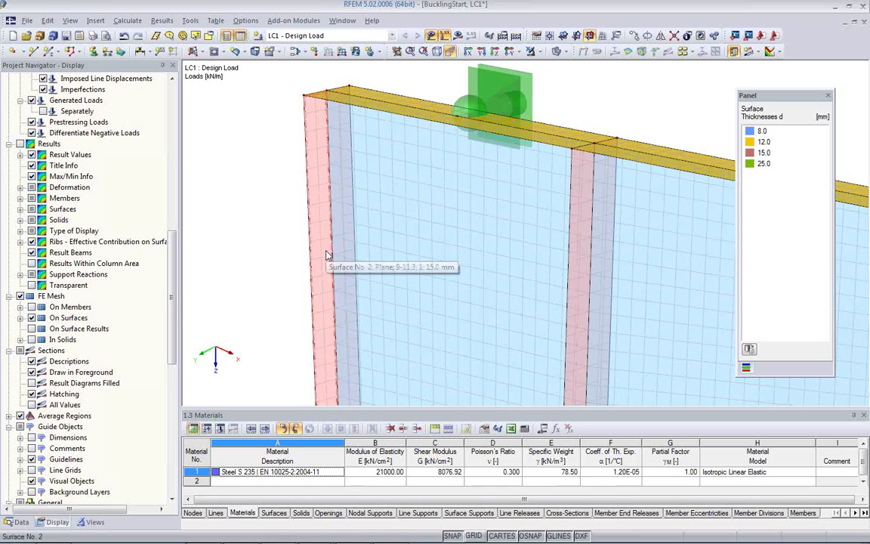
{"action": "scroll", "coordinate": [327, 256], "scroll_direction": "down", "scroll_amount": 3}
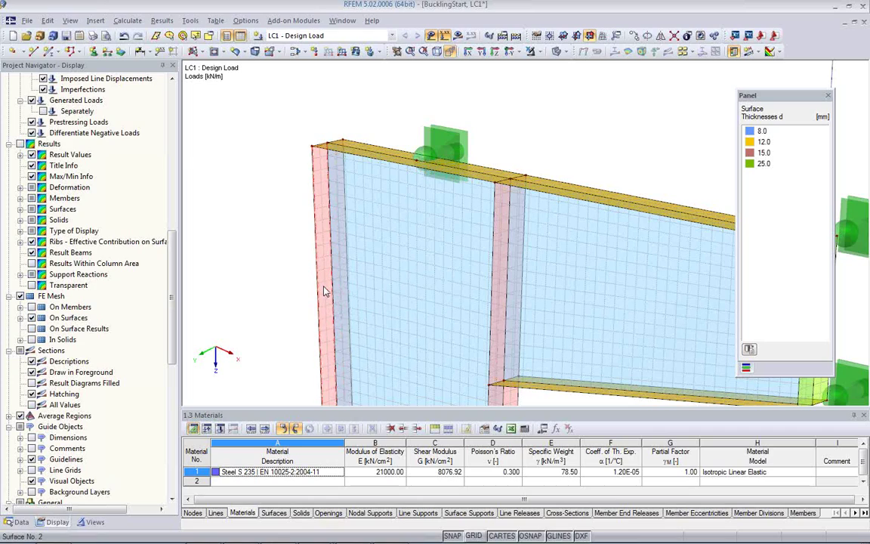
{"action": "double_click", "coordinate": [325, 291]}
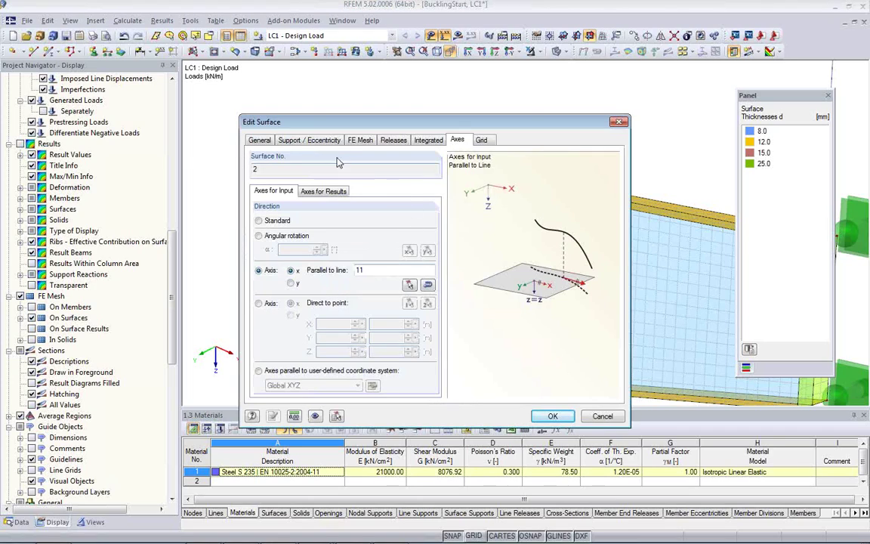
{"action": "left_click", "coordinate": [360, 140]}
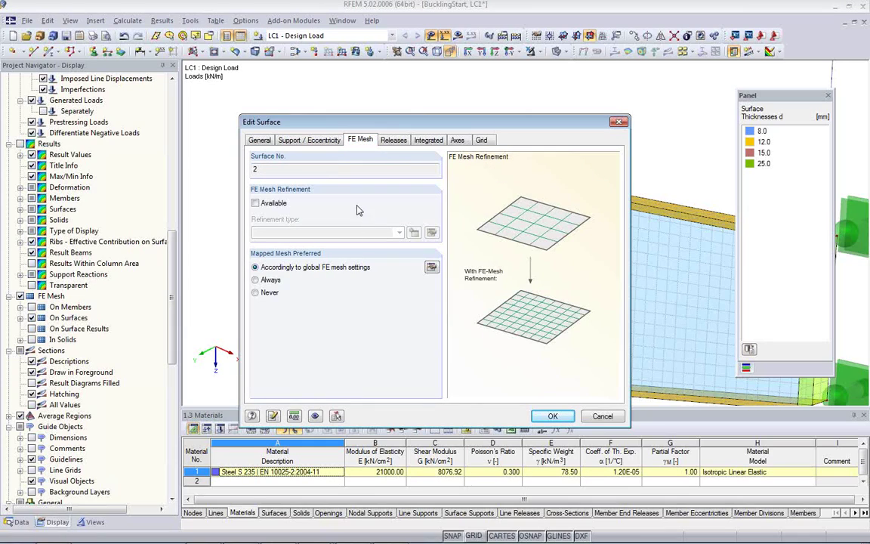
{"action": "left_click", "coordinate": [261, 207]}
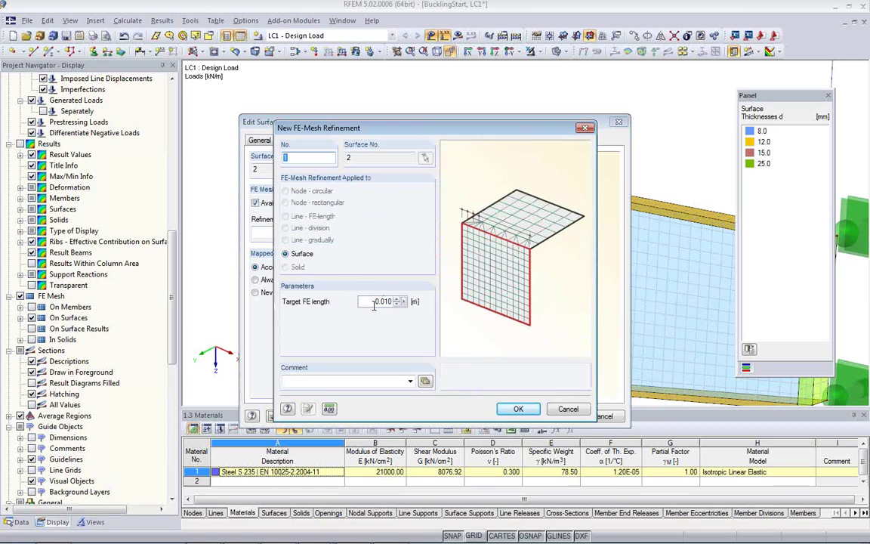
{"action": "left_click", "coordinate": [516, 412]}
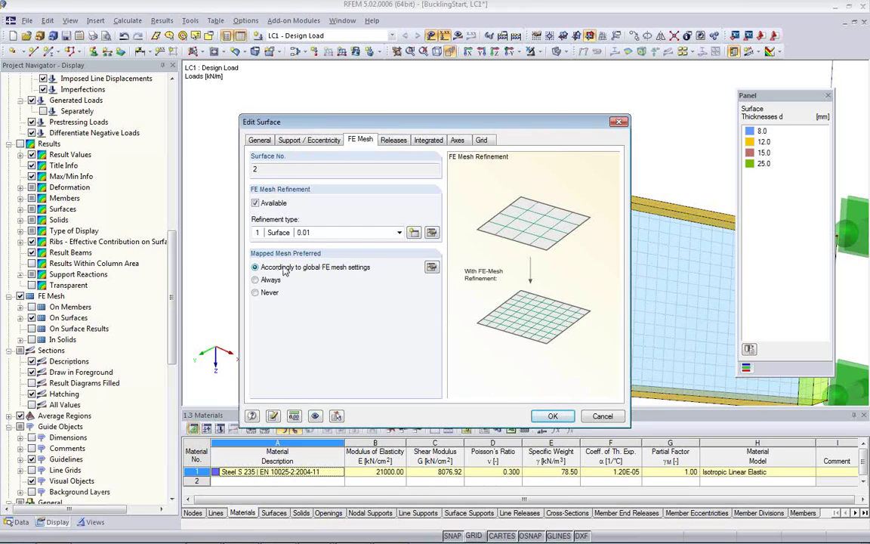
{"action": "left_click", "coordinate": [553, 416]}
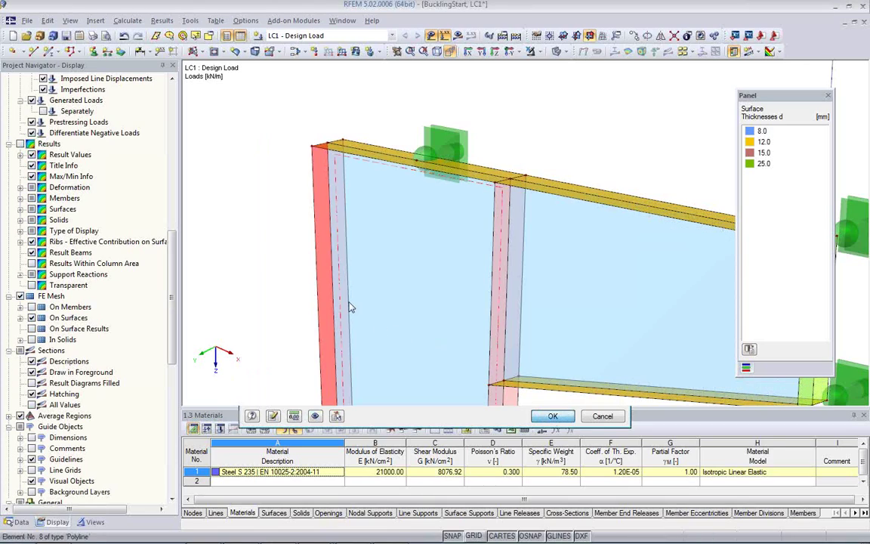
{"action": "left_click", "coordinate": [294, 244]}
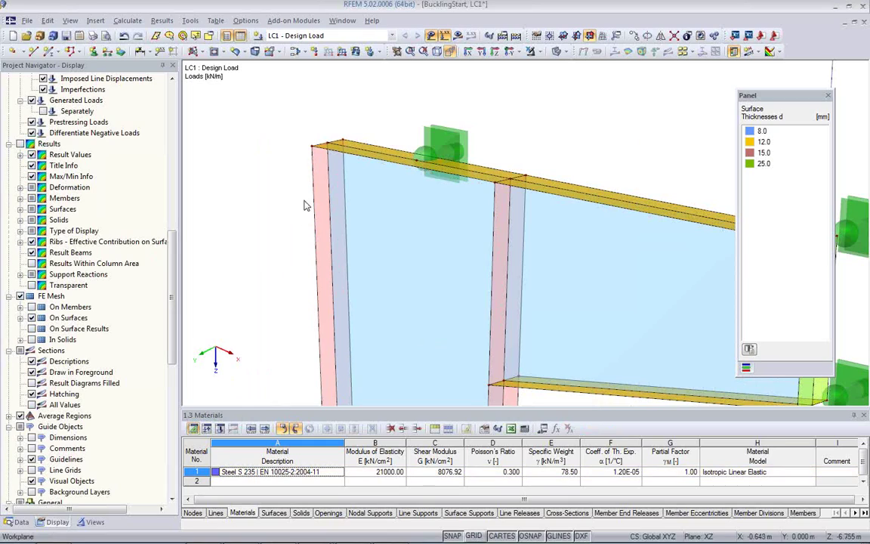
Regenerate the FE mesh through the mesh settings and examine the transition between the refined outer flange and the adjoining surfaces
{"action": "left_click", "coordinate": [126, 20]}
{"action": "left_click", "coordinate": [151, 156]}
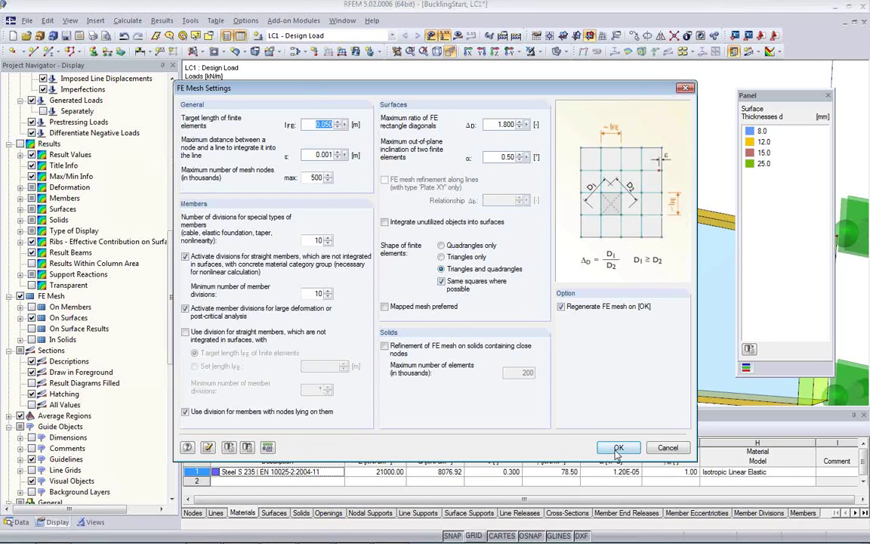
{"action": "key", "text": "Return"}
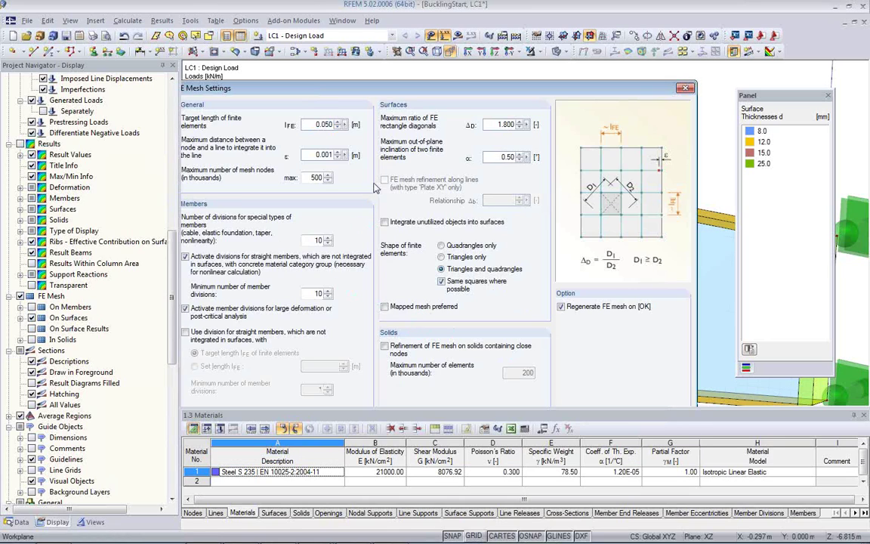
{"action": "scroll", "coordinate": [320, 188], "scroll_direction": "up", "scroll_amount": 5}
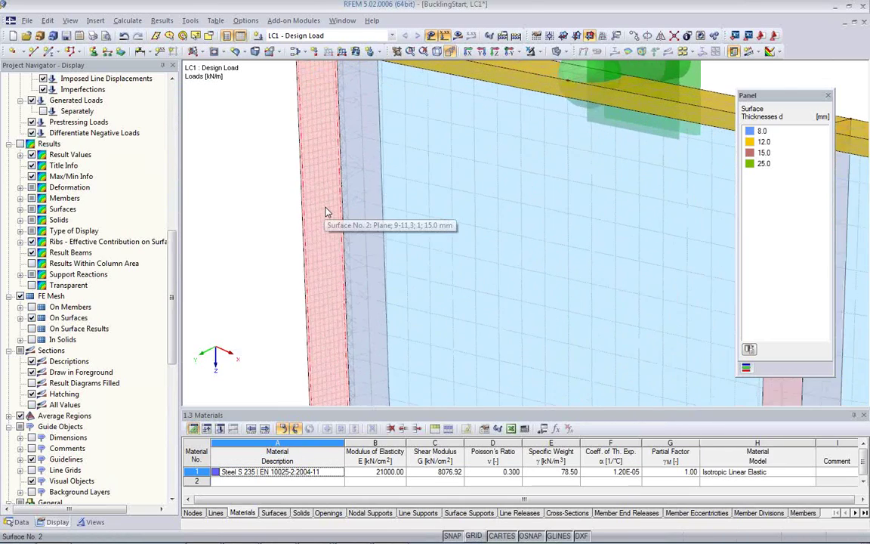
{"action": "scroll", "coordinate": [336, 139], "scroll_direction": "up", "scroll_amount": 2}
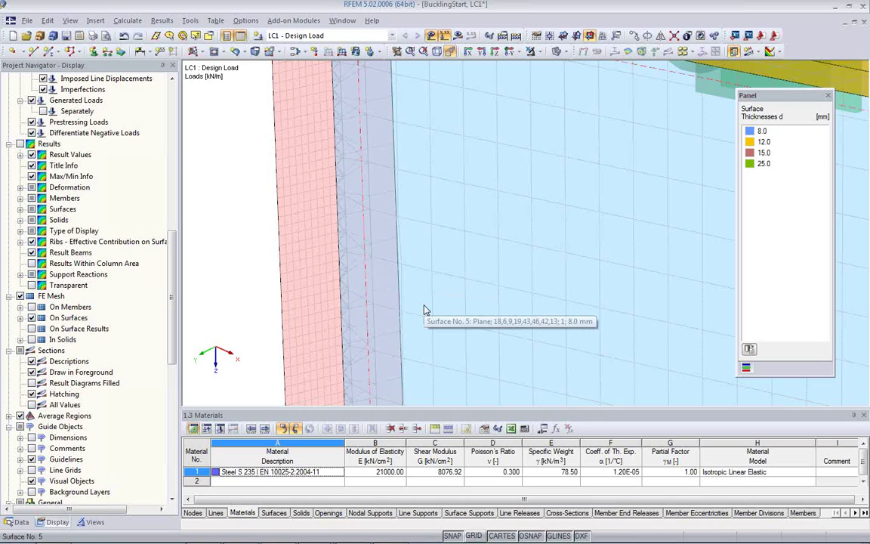
{"action": "scroll", "coordinate": [413, 308], "scroll_direction": "down", "scroll_amount": 2}
{"action": "scroll", "coordinate": [413, 308], "scroll_direction": "down", "scroll_amount": 1}
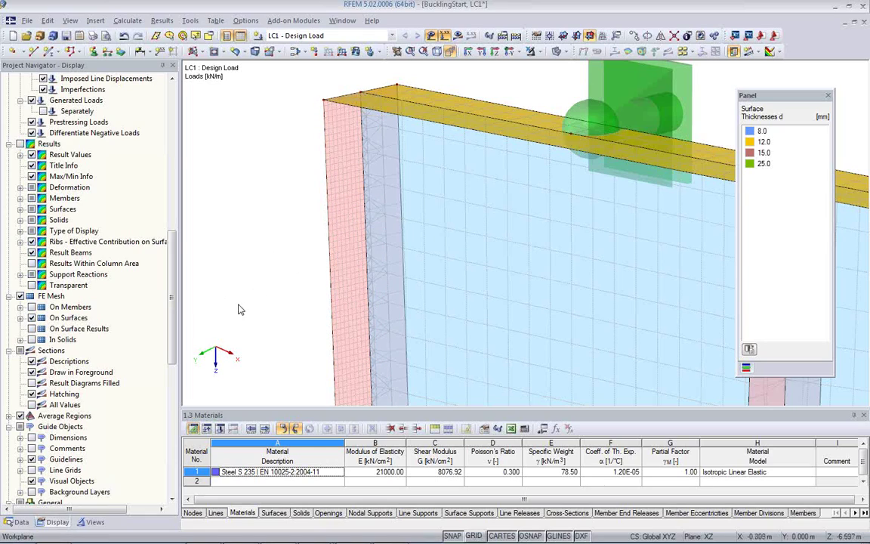
Delete the 0.01 m surface mesh refinement of the column's outer flange from the model data
{"action": "left_click", "coordinate": [20, 522]}
{"action": "left_click", "coordinate": [32, 340]}
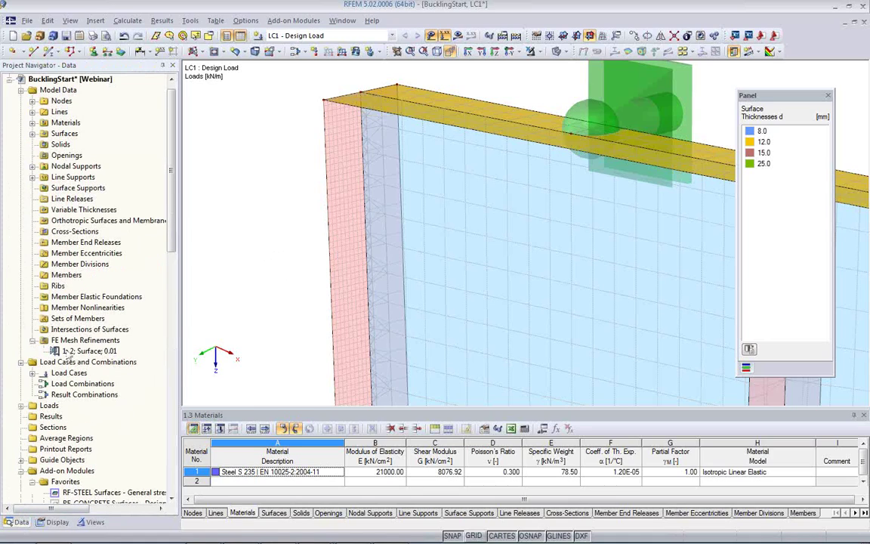
{"action": "left_click", "coordinate": [89, 351]}
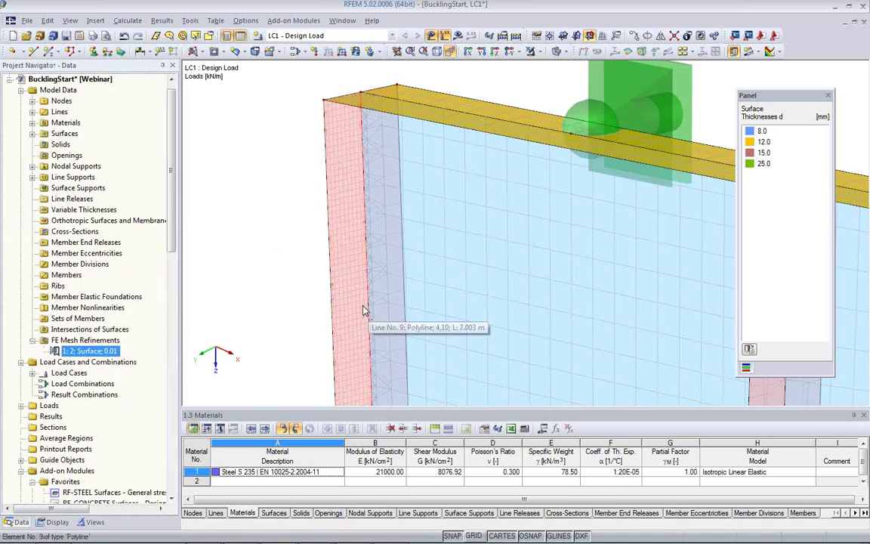
{"action": "key", "text": "Delete"}
{"action": "left_click", "coordinate": [275, 303]}
{"action": "scroll", "coordinate": [277, 306], "scroll_direction": "down", "scroll_amount": 3}
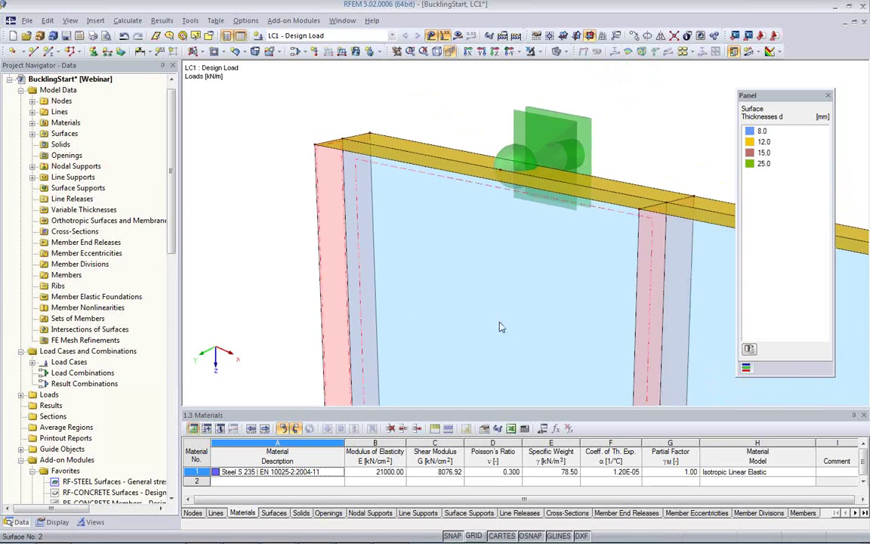
Generate the FE mesh for the whole frame corner again and check it around the column and beam stub
{"action": "middle_click_drag", "start_coordinate": [547, 327], "coordinate": [477, 252]}
{"action": "scroll", "coordinate": [477, 255], "scroll_direction": "down", "scroll_amount": 1}
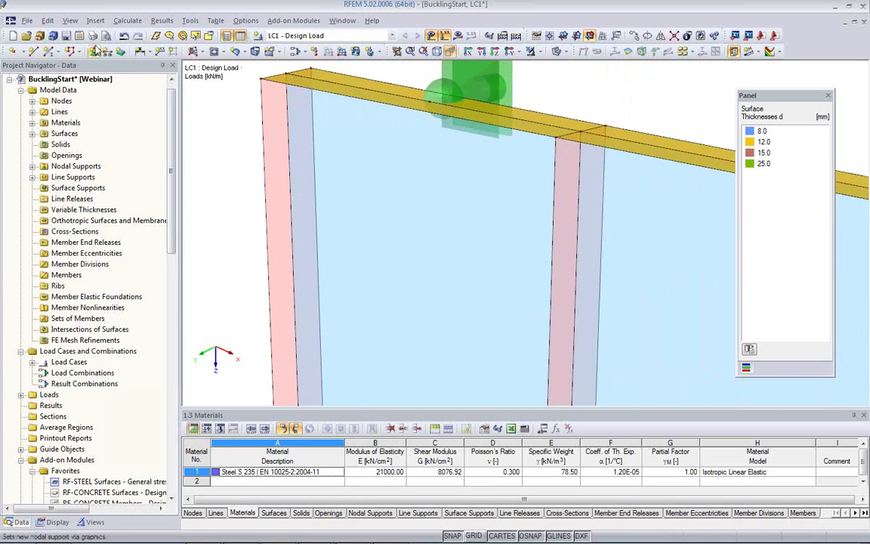
{"action": "left_click", "coordinate": [127, 21]}
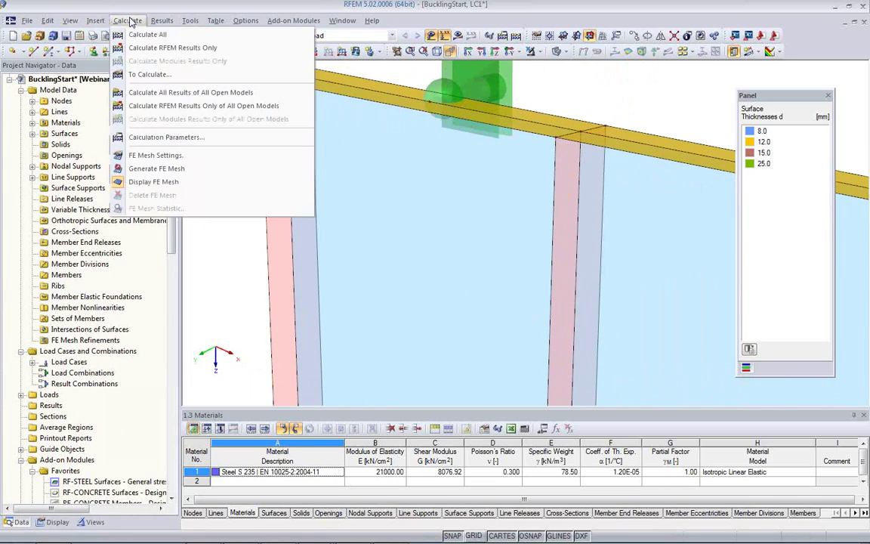
{"action": "left_click", "coordinate": [150, 169]}
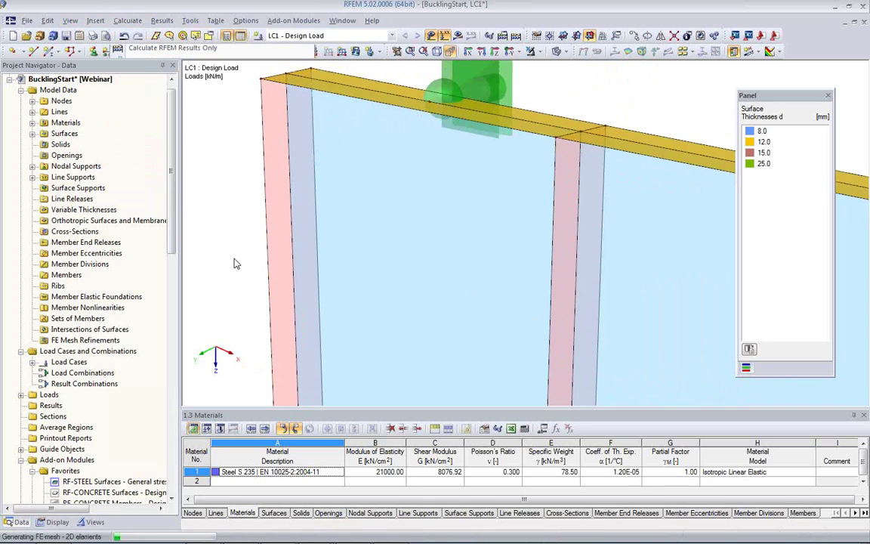
{"action": "scroll", "coordinate": [333, 265], "scroll_direction": "down", "scroll_amount": 3}
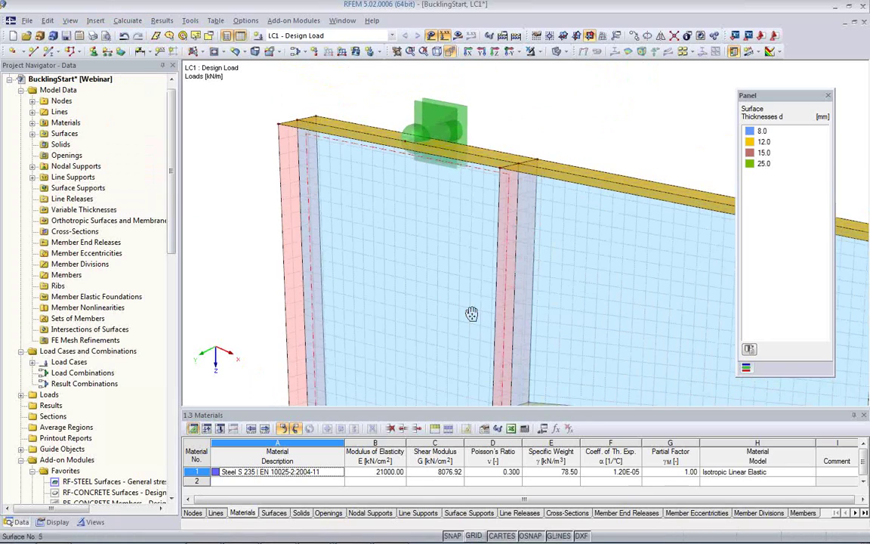
{"action": "middle_click_drag", "start_coordinate": [470, 313], "coordinate": [447, 196]}
{"action": "scroll", "coordinate": [480, 268], "scroll_direction": "down", "scroll_amount": 5}
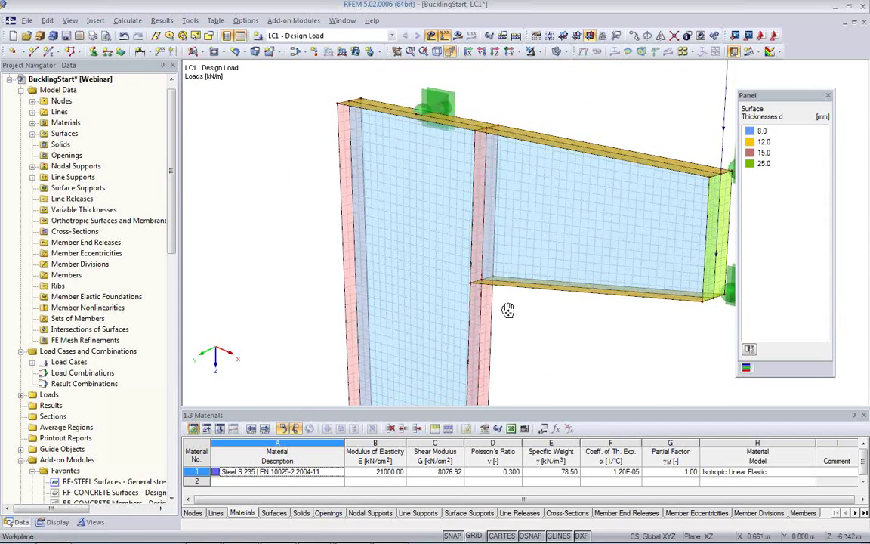
{"action": "middle_click_drag", "start_coordinate": [509, 311], "coordinate": [375, 270]}
{"action": "scroll", "coordinate": [383, 266], "scroll_direction": "down", "scroll_amount": 2}
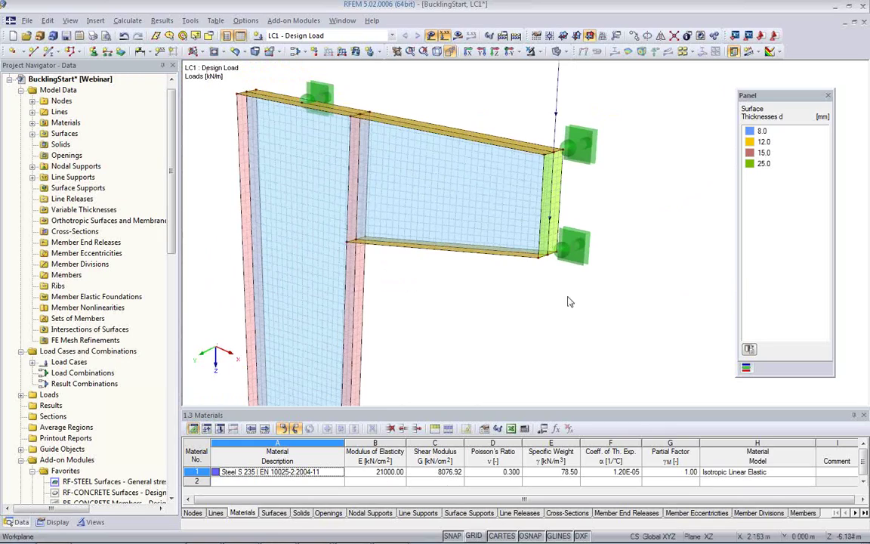
Color the rendered frame corner by material for comparison, and restore the coloring by surface thickness
{"action": "left_click_drag", "start_coordinate": [792, 99], "coordinate": [763, 93]}
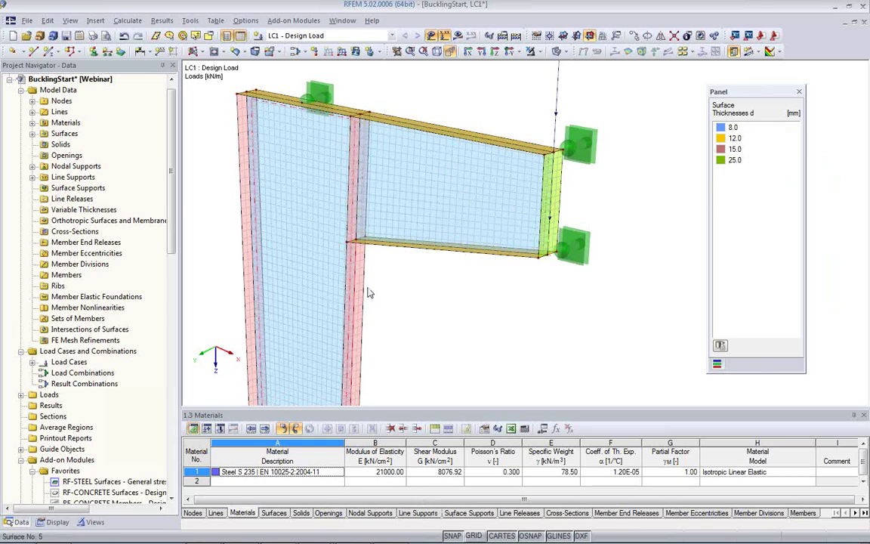
{"action": "left_click", "coordinate": [94, 523]}
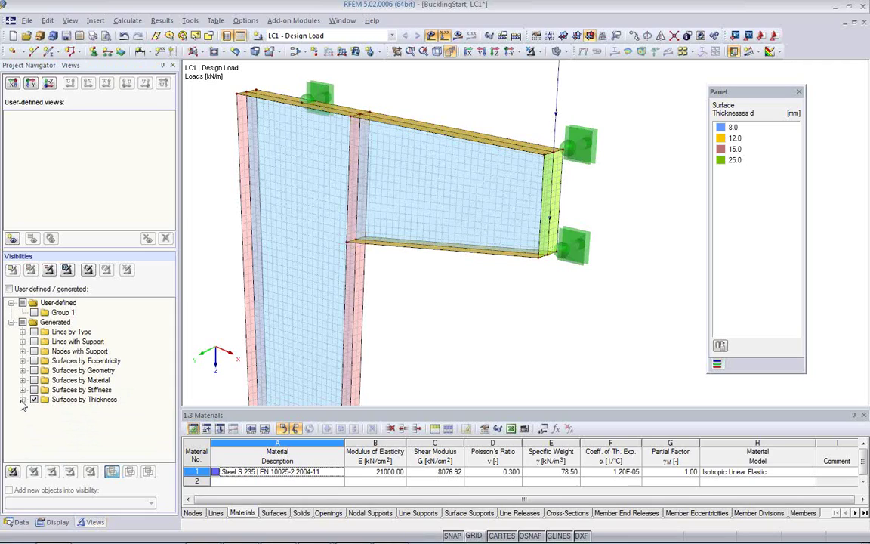
{"action": "left_click", "coordinate": [58, 522]}
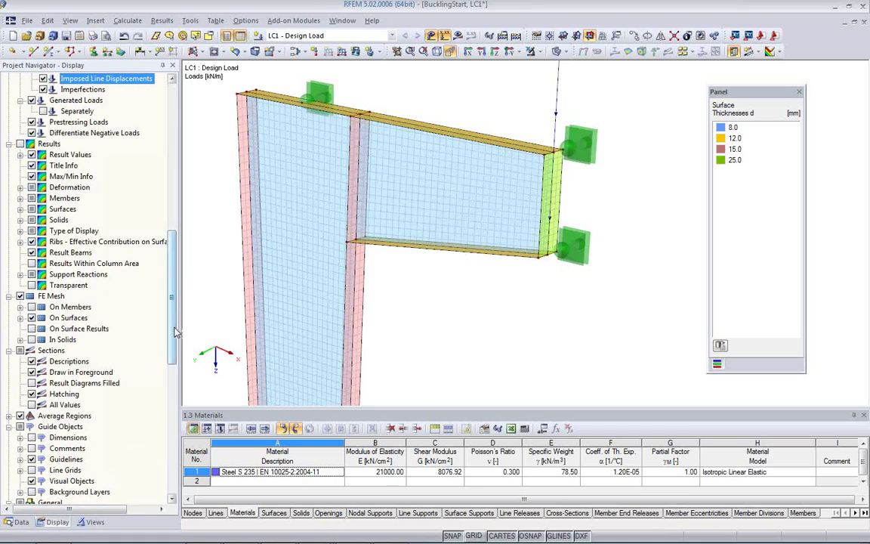
{"action": "left_click_drag", "start_coordinate": [175, 333], "coordinate": [172, 425]}
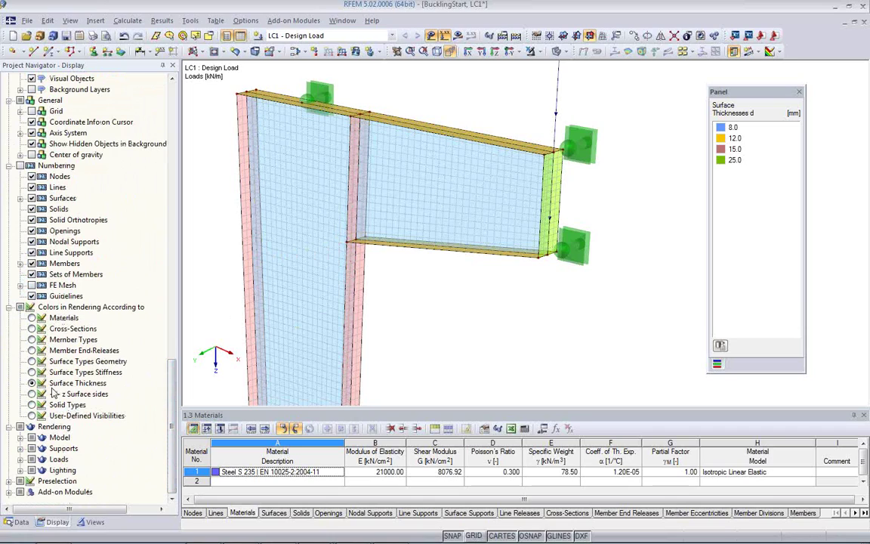
{"action": "left_click", "coordinate": [32, 318]}
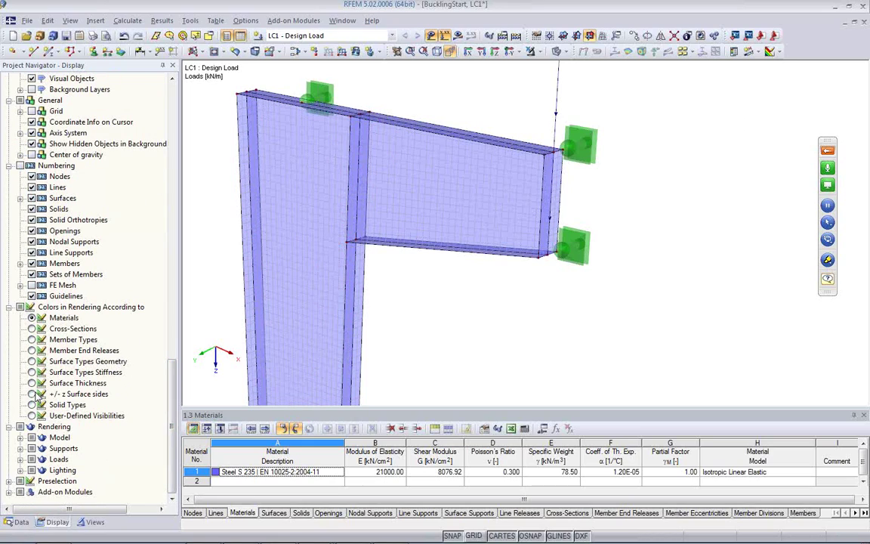
{"action": "left_click", "coordinate": [31, 383]}
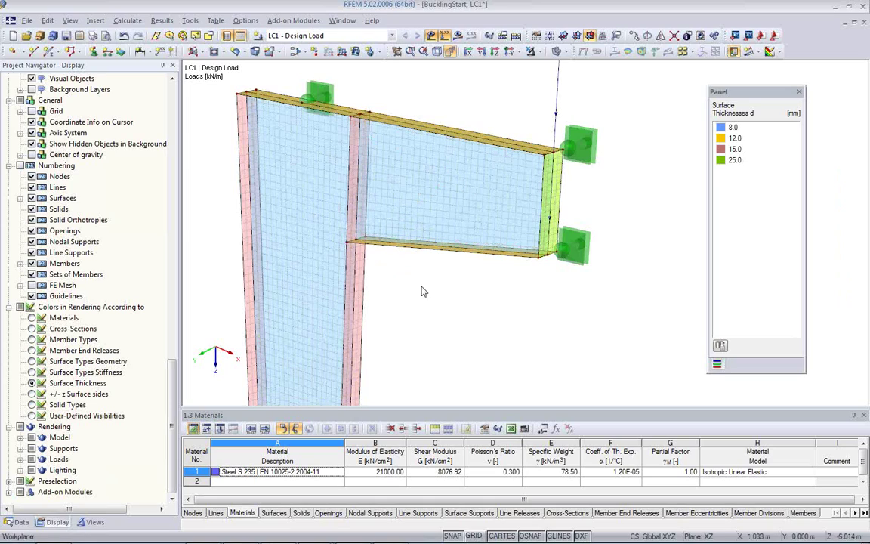
Color the surfaces by their +/- z sides, examine the frame corner's surface orientation, and return to surface thickness coloring
{"action": "left_click", "coordinate": [32, 394]}
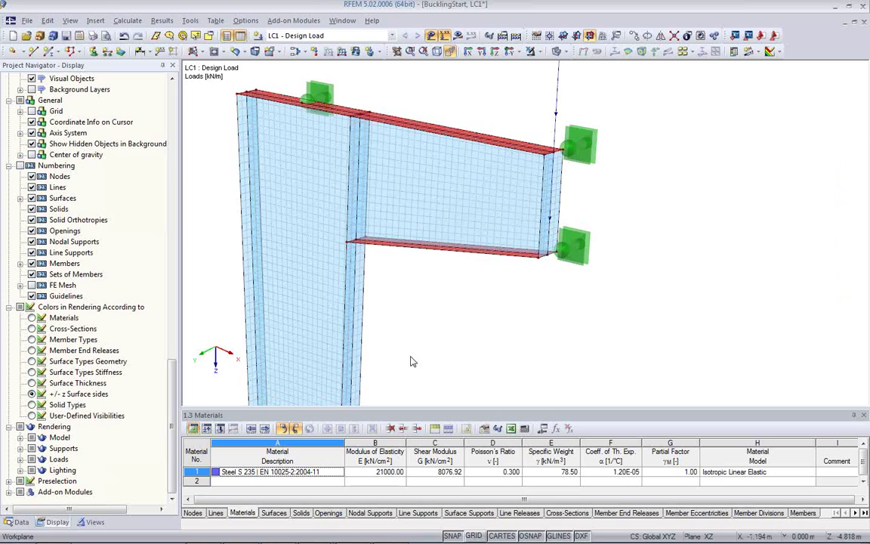
{"action": "middle_click_drag", "start_coordinate": [404, 290], "coordinate": [421, 118], "text": "ctrl"}
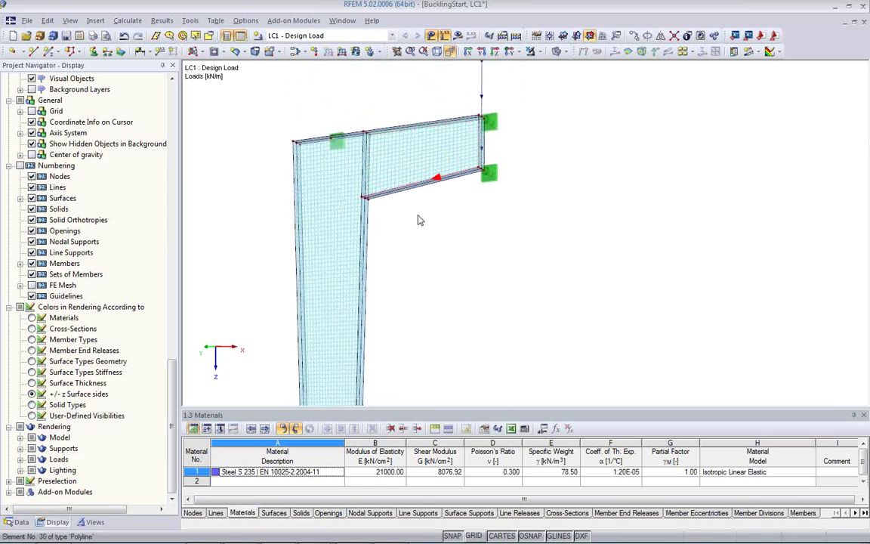
{"action": "scroll", "coordinate": [466, 247], "scroll_direction": "up", "scroll_amount": 5}
{"action": "middle_click_drag", "start_coordinate": [481, 272], "coordinate": [388, 249], "text": "ctrl"}
{"action": "middle_click_drag", "start_coordinate": [562, 254], "coordinate": [493, 253], "text": "ctrl"}
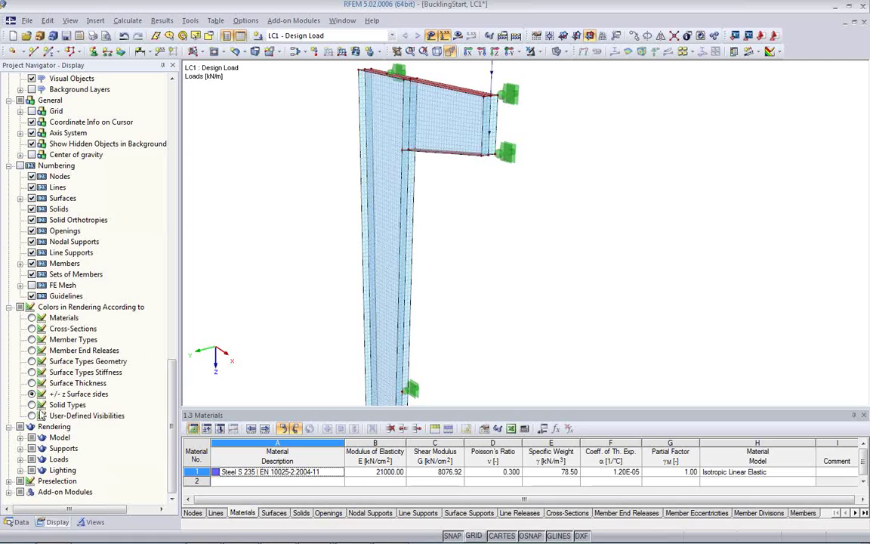
{"action": "left_click", "coordinate": [32, 382]}
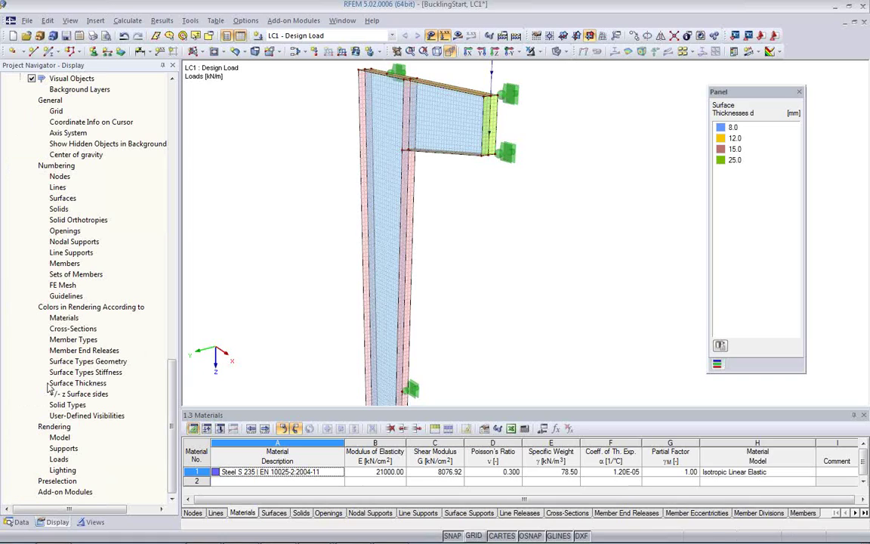
{"action": "middle_click_drag", "start_coordinate": [444, 297], "coordinate": [444, 338]}
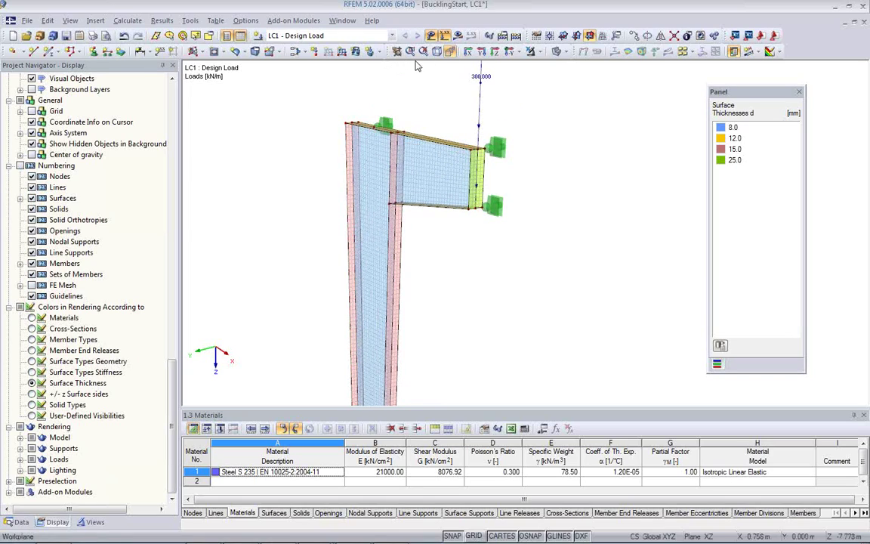
Calculate load case LC1 - Design Load and show its results on the frame corner
{"action": "left_click", "coordinate": [457, 40]}
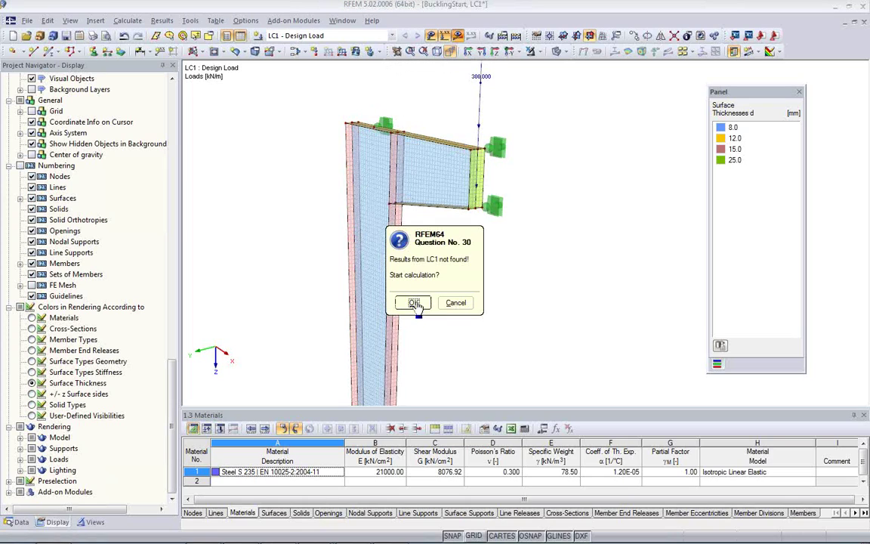
{"action": "left_click", "coordinate": [381, 300]}
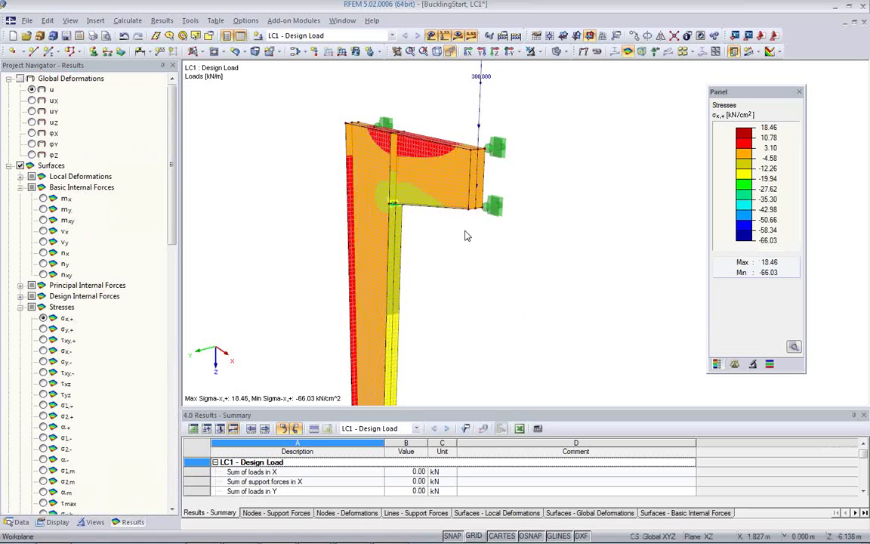
{"action": "middle_click_drag", "start_coordinate": [466, 235], "coordinate": [414, 241], "text": "ctrl"}
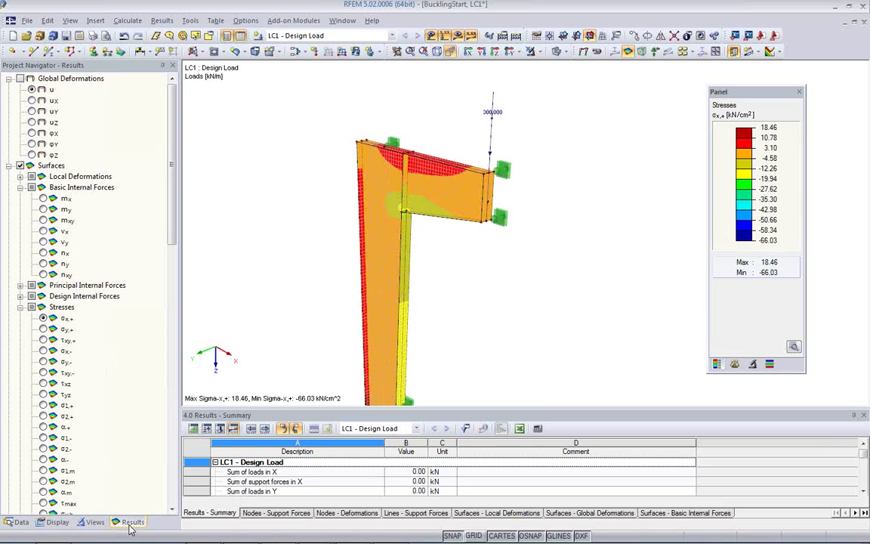
Display the global deformation u of the frame corner with the loads hidden and examine the deformed shape from the side
{"action": "left_click", "coordinate": [20, 79]}
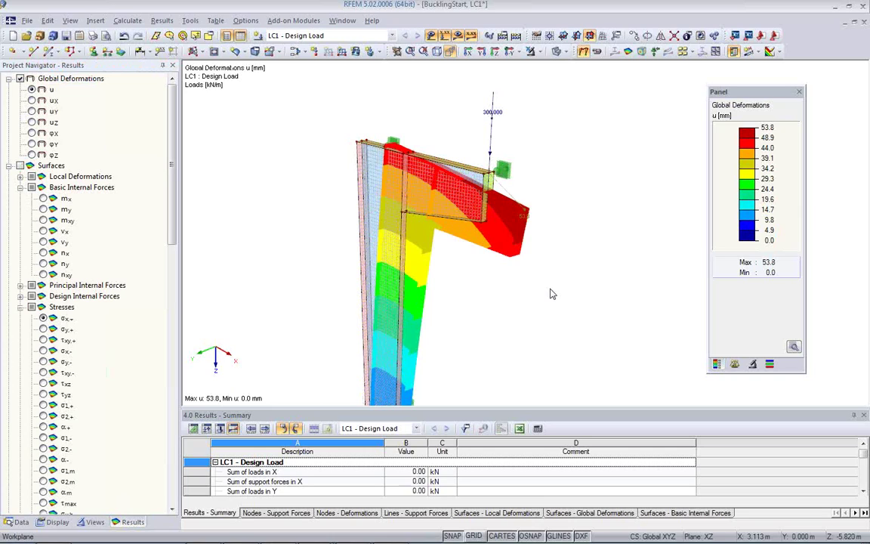
{"action": "middle_click_drag", "start_coordinate": [549, 290], "coordinate": [310, 234], "text": "ctrl"}
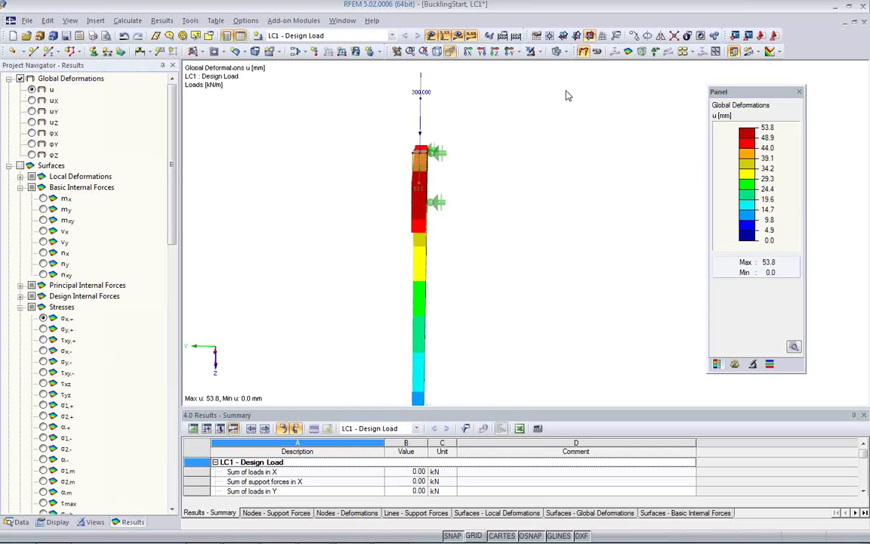
{"action": "left_click", "coordinate": [431, 36]}
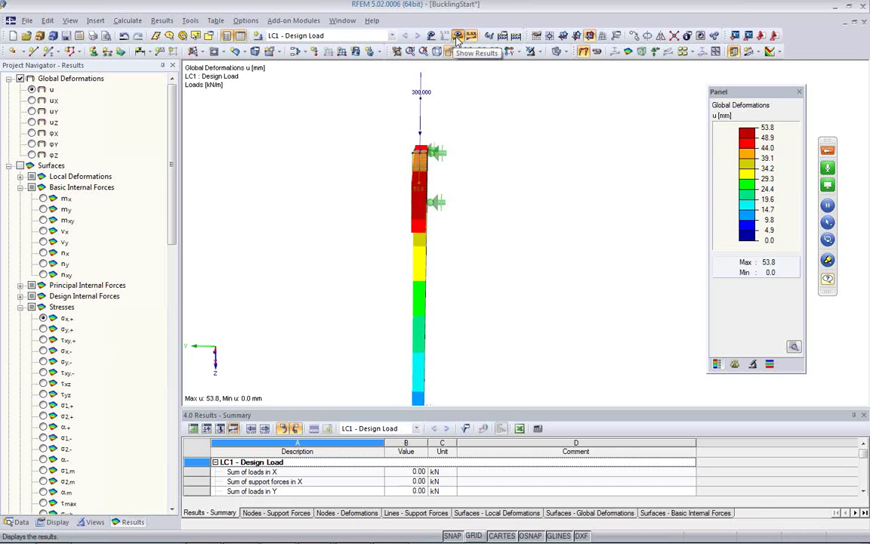
{"action": "left_click", "coordinate": [432, 36]}
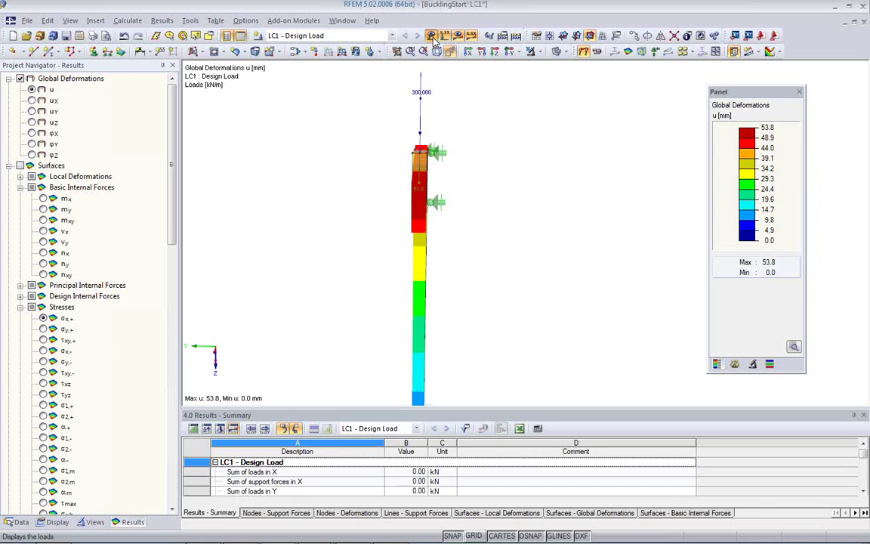
{"action": "middle_click_drag", "start_coordinate": [385, 189], "coordinate": [520, 180], "text": "ctrl"}
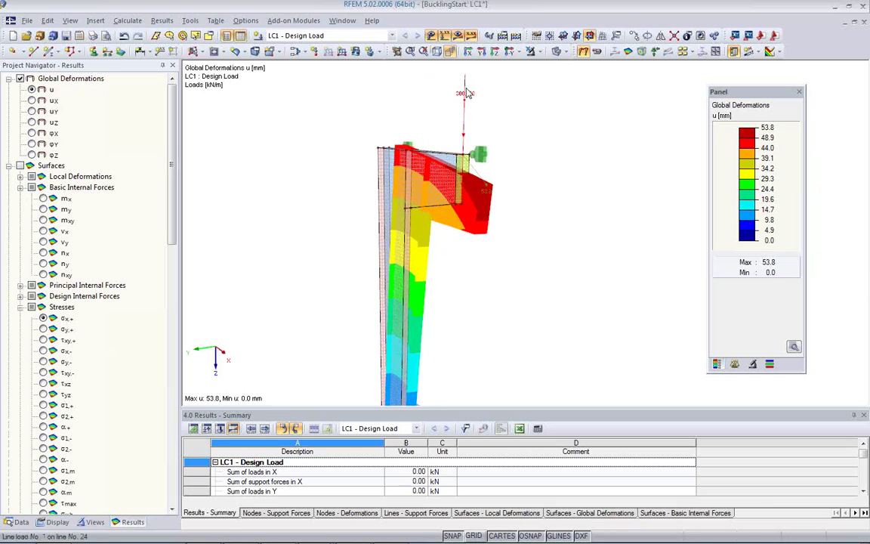
{"action": "left_click", "coordinate": [431, 35]}
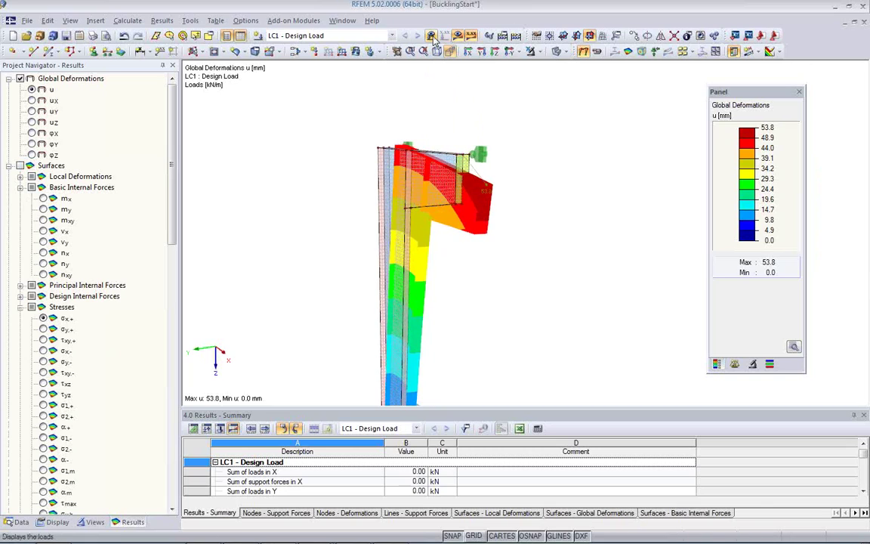
{"action": "middle_click_drag", "start_coordinate": [487, 281], "coordinate": [328, 264], "text": "ctrl"}
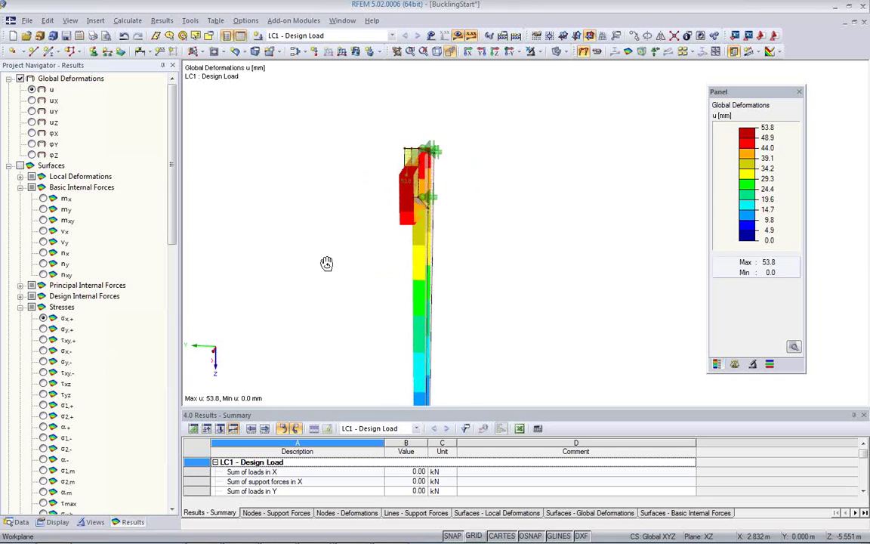
Examine the global deformation components uY and uX, and return to the total deformation u for the whole frame
{"action": "left_click", "coordinate": [33, 111]}
{"action": "middle_click_drag", "start_coordinate": [303, 197], "coordinate": [468, 226], "text": "ctrl"}
{"action": "left_click", "coordinate": [32, 100]}
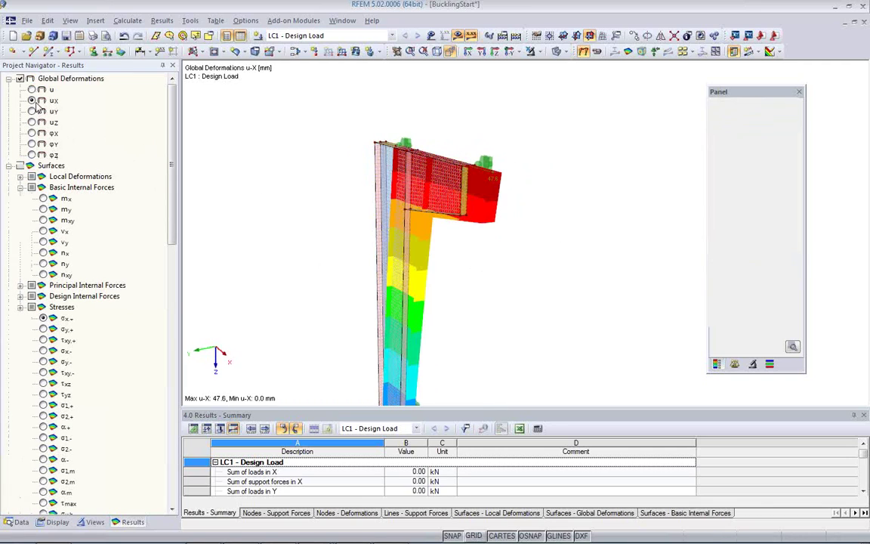
{"action": "middle_click_drag", "start_coordinate": [589, 206], "coordinate": [522, 240], "text": "ctrl"}
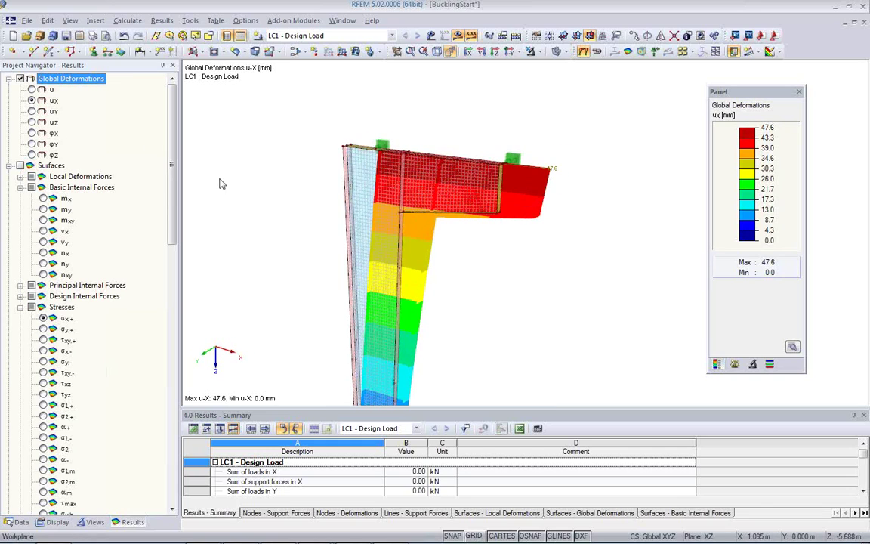
{"action": "left_click", "coordinate": [31, 89]}
{"action": "middle_click_drag", "start_coordinate": [463, 323], "coordinate": [166, 288], "text": "ctrl"}
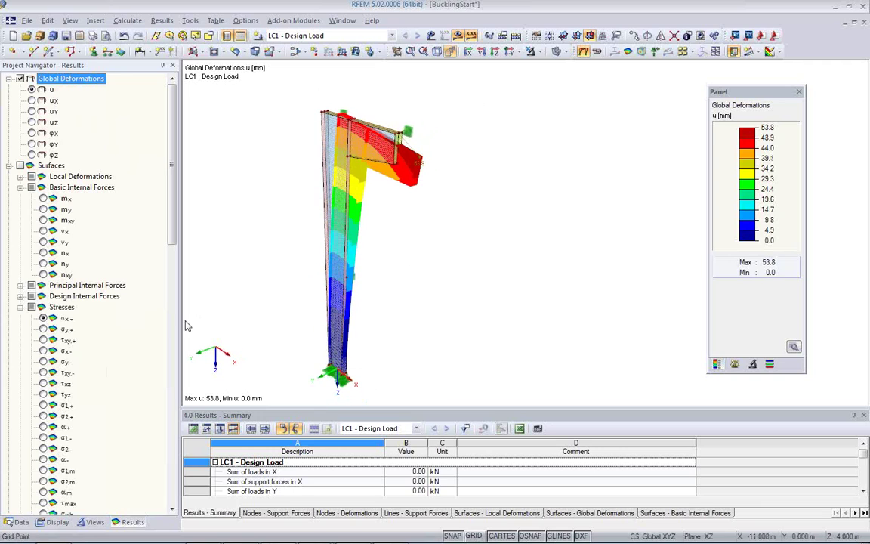
Examine the surface bending moments mx and my around the junction of the column's inner flange and the beam stub
{"action": "left_click", "coordinate": [43, 198]}
{"action": "scroll", "coordinate": [398, 214], "scroll_direction": "up", "scroll_amount": 4}
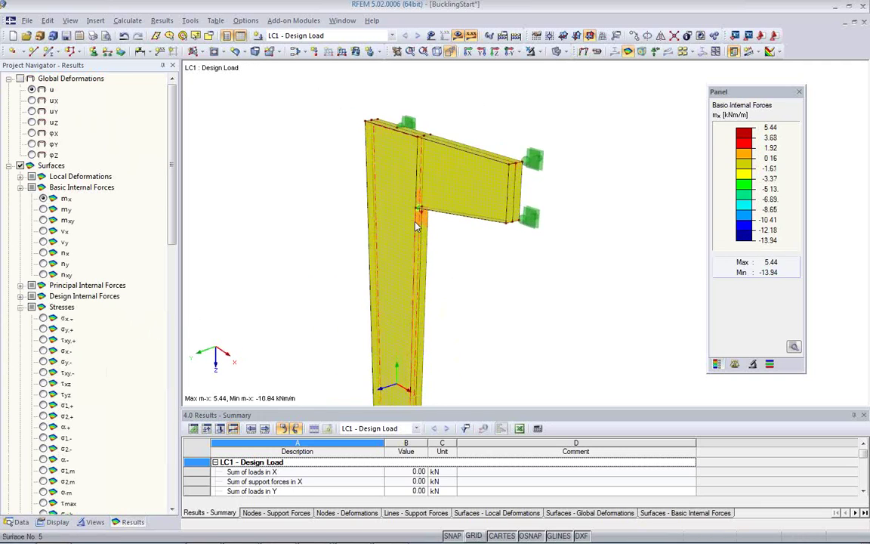
{"action": "scroll", "coordinate": [417, 223], "scroll_direction": "up", "scroll_amount": 2}
{"action": "middle_click_drag", "start_coordinate": [533, 250], "coordinate": [565, 181], "text": "ctrl"}
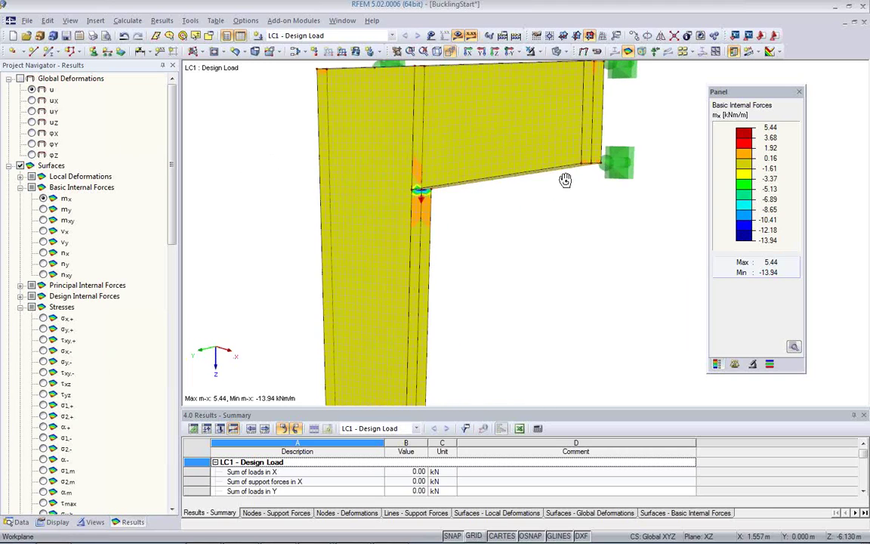
{"action": "left_click", "coordinate": [43, 210]}
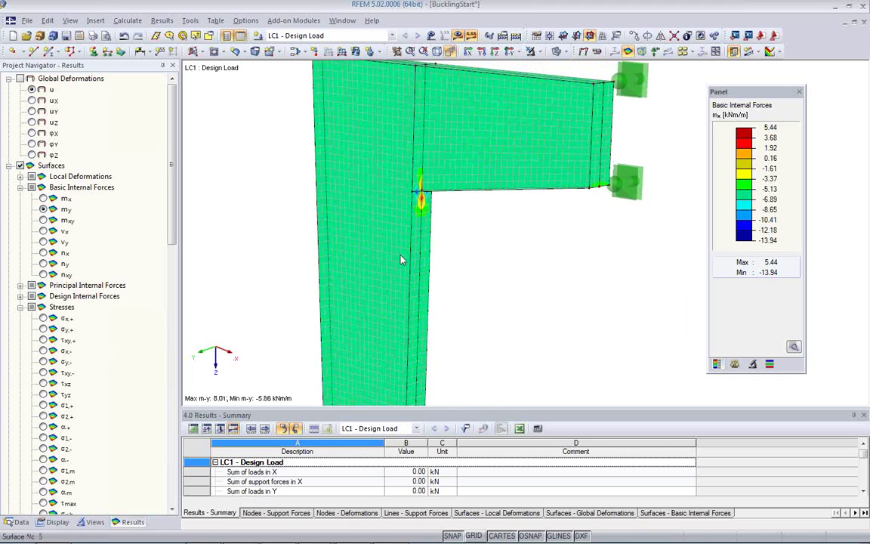
Display the axial force nx in the surfaces and examine its distribution in the frame corner's webs and flanges
{"action": "left_click", "coordinate": [43, 252]}
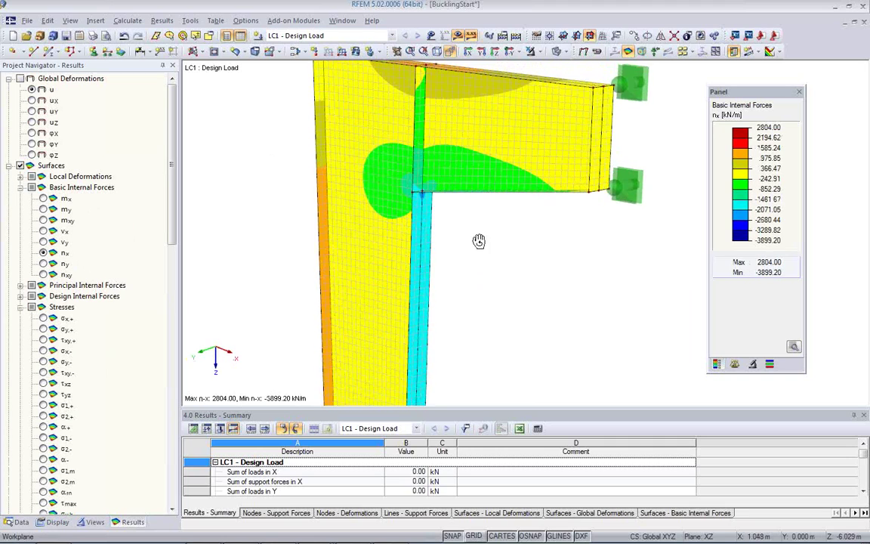
{"action": "middle_click_drag", "start_coordinate": [478, 237], "coordinate": [562, 310], "text": "ctrl"}
{"action": "scroll", "coordinate": [518, 263], "scroll_direction": "down", "scroll_amount": 4}
{"action": "middle_click_drag", "start_coordinate": [537, 357], "coordinate": [445, 266]}
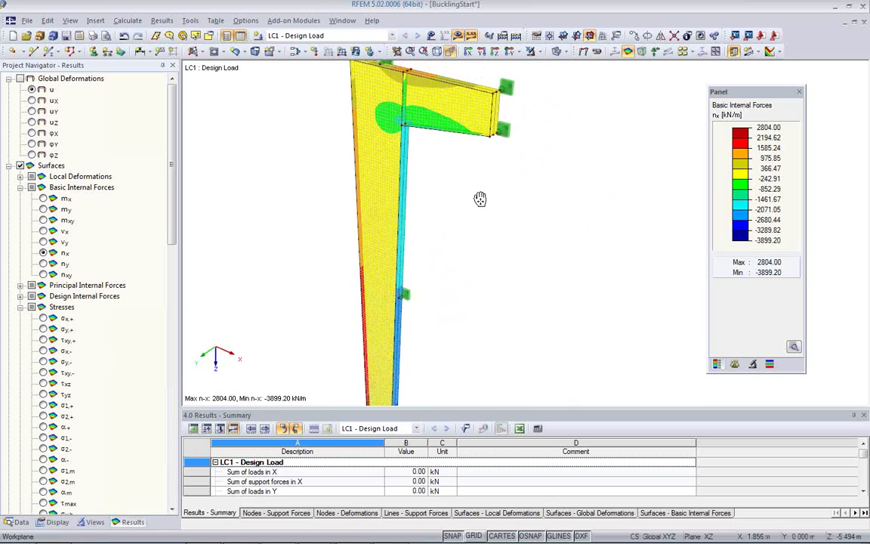
{"action": "middle_click_drag", "start_coordinate": [483, 199], "coordinate": [500, 333]}
{"action": "scroll", "coordinate": [466, 234], "scroll_direction": "up", "scroll_amount": 2}
{"action": "scroll", "coordinate": [410, 227], "scroll_direction": "up", "scroll_amount": 3}
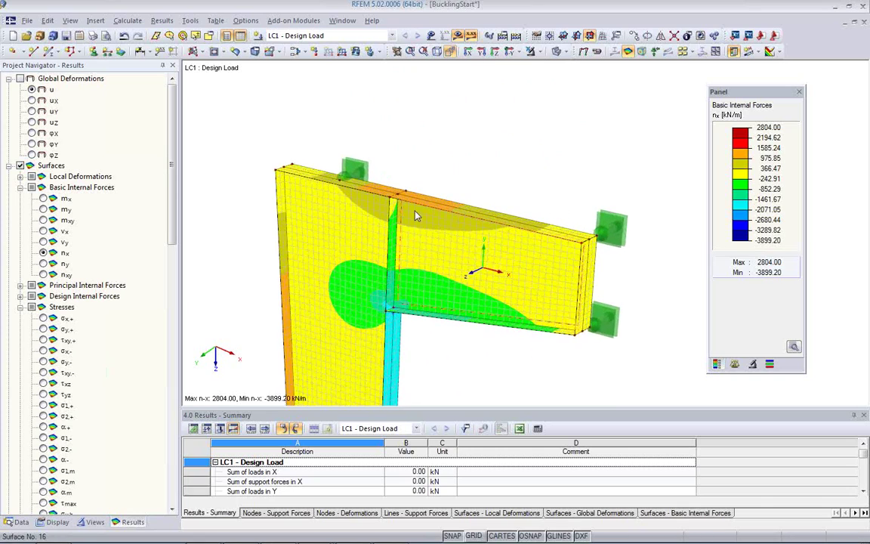
{"action": "scroll", "coordinate": [392, 192], "scroll_direction": "up", "scroll_amount": 2}
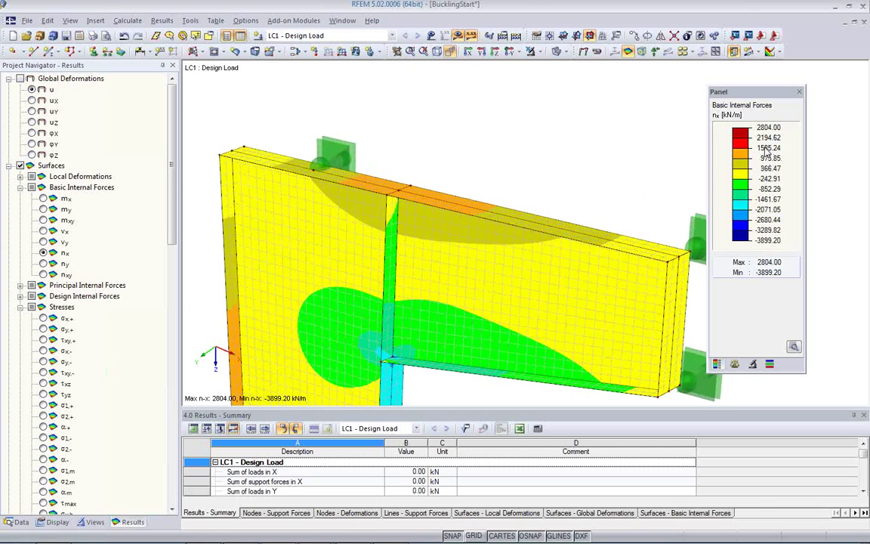
{"action": "scroll", "coordinate": [419, 240], "scroll_direction": "down", "scroll_amount": 4, "text": "ctrl"}
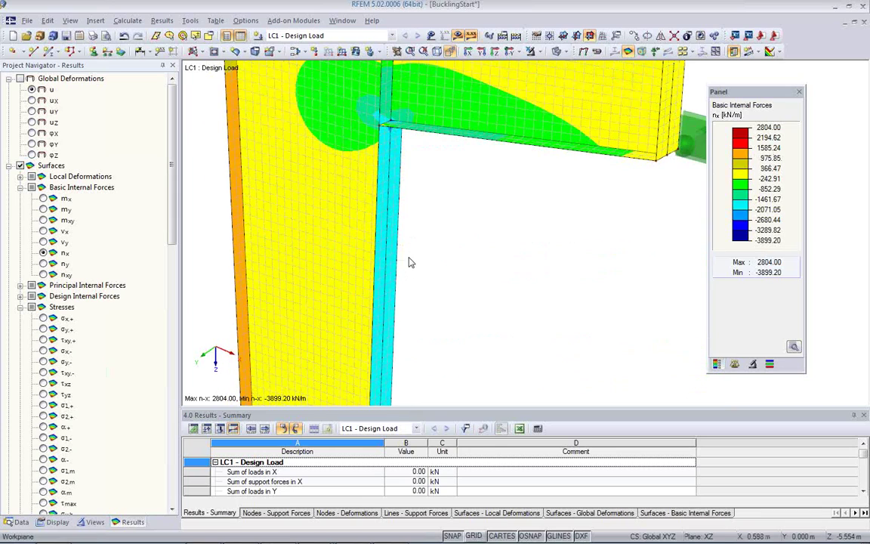
{"action": "scroll", "coordinate": [412, 336], "scroll_direction": "down", "scroll_amount": 3}
{"action": "middle_click_drag", "start_coordinate": [417, 332], "coordinate": [432, 257]}
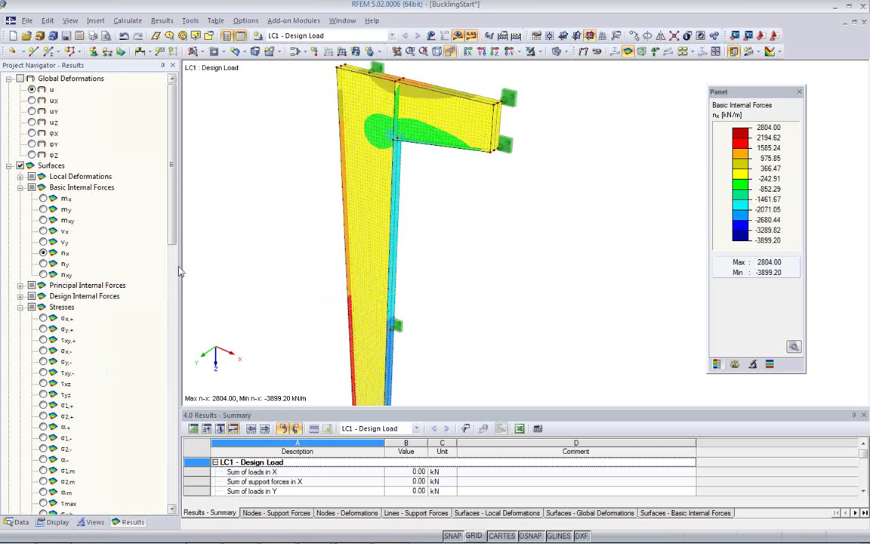
Display the surface stress σx,+ on the frame corner
{"action": "scroll", "coordinate": [139, 248], "scroll_direction": "down", "scroll_amount": 4}
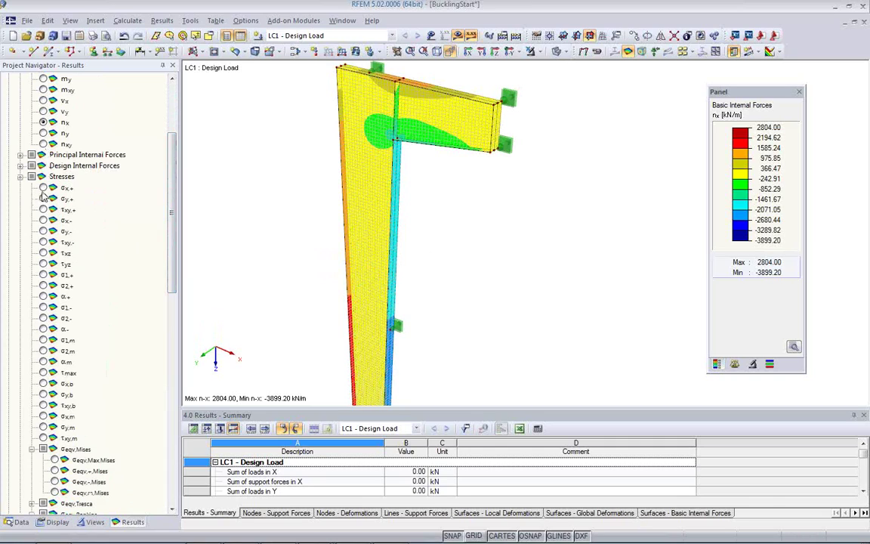
{"action": "left_click", "coordinate": [43, 188]}
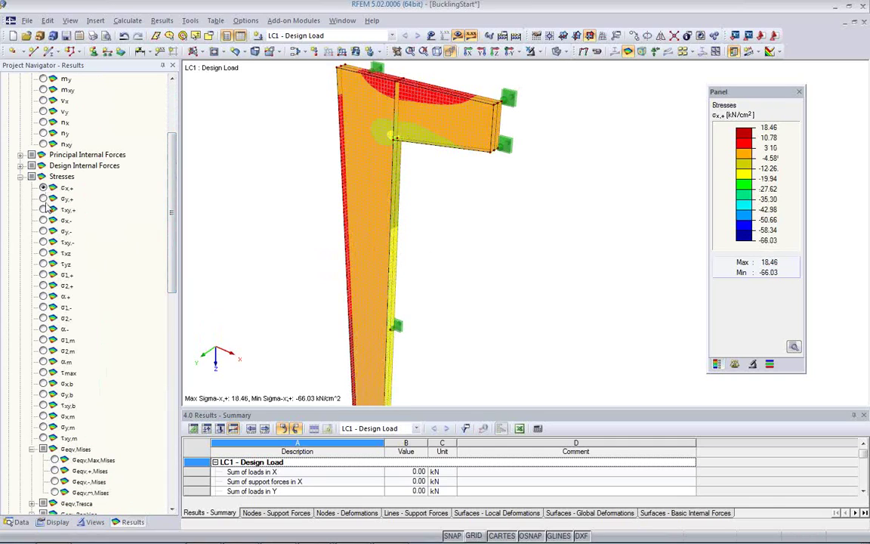
Compare the surface stresses σy,+ and σy,- with σx,+, and examine σx,+ around the junction of column and beam stub
{"action": "left_click", "coordinate": [43, 198]}
{"action": "left_click", "coordinate": [43, 187]}
{"action": "left_click", "coordinate": [43, 232]}
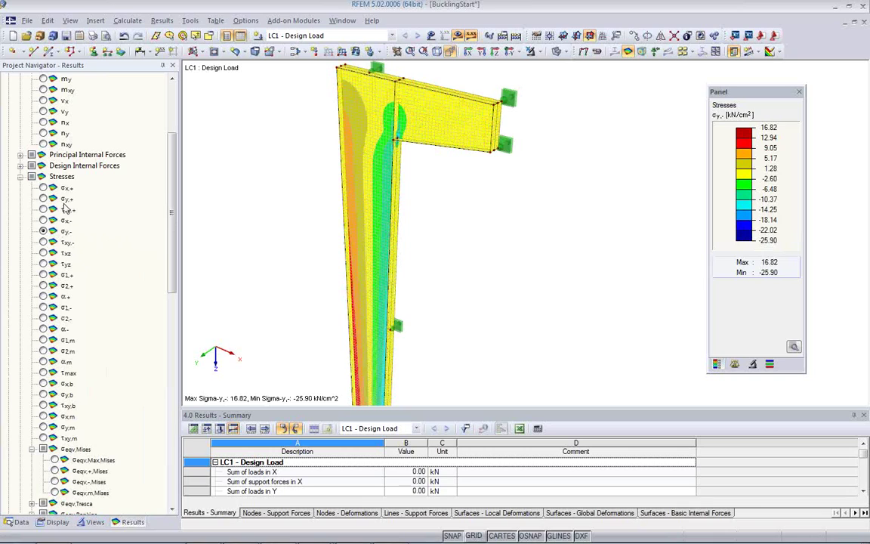
{"action": "left_click", "coordinate": [43, 187]}
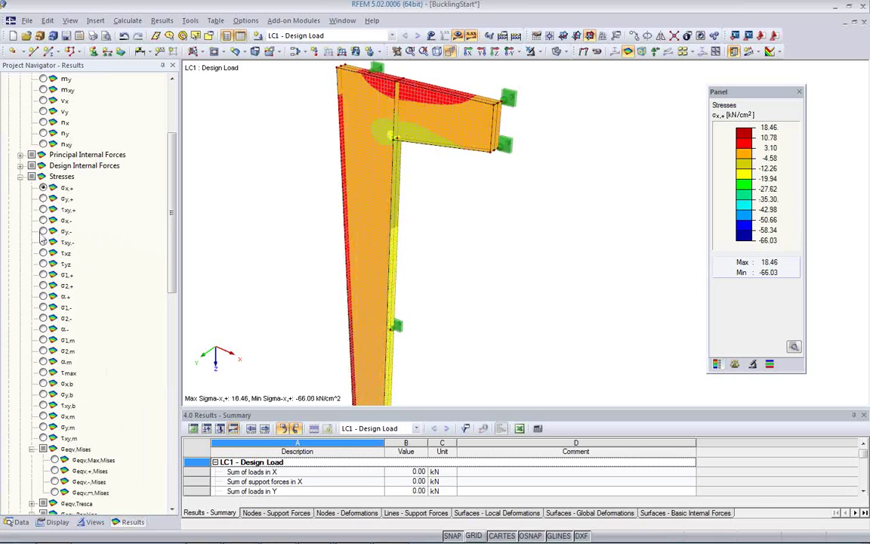
{"action": "middle_click_drag", "start_coordinate": [314, 259], "coordinate": [337, 129], "text": "ctrl"}
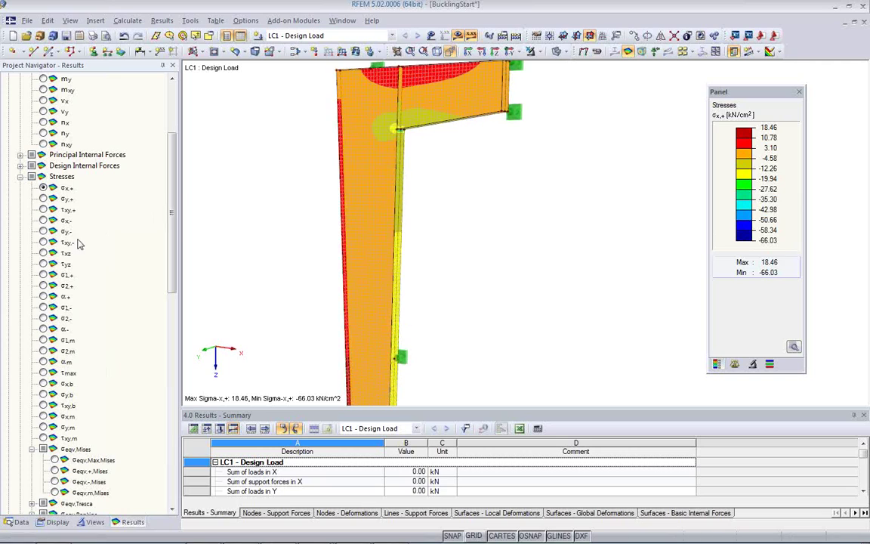
{"action": "scroll", "coordinate": [78, 242], "scroll_direction": "up", "scroll_amount": 1}
{"action": "mouse_move", "coordinate": [389, 213]}
{"action": "middle_mouse_down", "text": "ctrl"}
{"action": "mouse_move", "coordinate": [410, 342]}
{"action": "mouse_move", "coordinate": [391, 225]}
{"action": "middle_mouse_up", "text": "ctrl"}
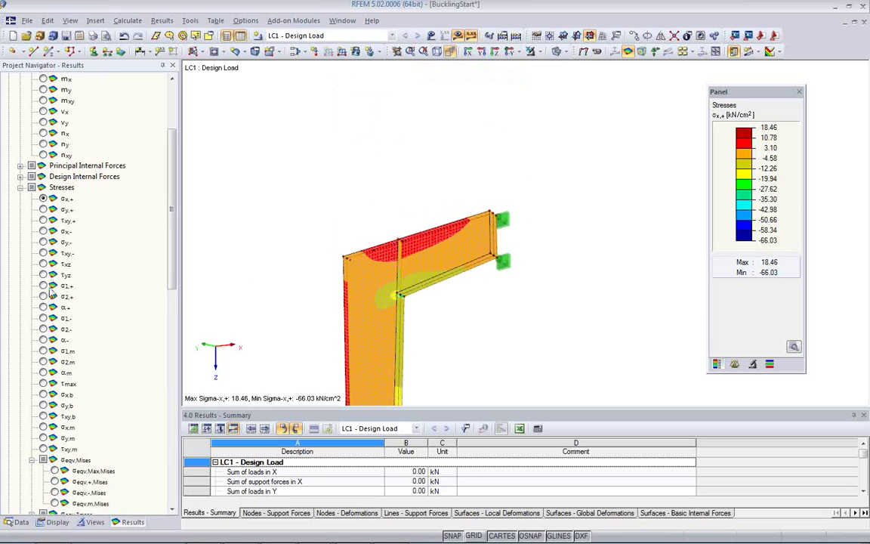
Display the surface stress σy,- and examine its distribution over the whole frame corner down to the column base
{"action": "left_click", "coordinate": [43, 242]}
{"action": "scroll", "coordinate": [388, 320], "scroll_direction": "up", "scroll_amount": 1}
{"action": "scroll", "coordinate": [396, 218], "scroll_direction": "up", "scroll_amount": 2}
{"action": "mouse_move", "coordinate": [389, 321]}
{"action": "middle_mouse_down"}
{"action": "mouse_move", "coordinate": [395, 218]}
{"action": "mouse_move", "coordinate": [408, 282]}
{"action": "mouse_move", "coordinate": [394, 320]}
{"action": "middle_mouse_up"}
{"action": "scroll", "coordinate": [396, 217], "scroll_direction": "up", "scroll_amount": 3}
{"action": "middle_click_drag", "start_coordinate": [394, 261], "coordinate": [394, 294]}
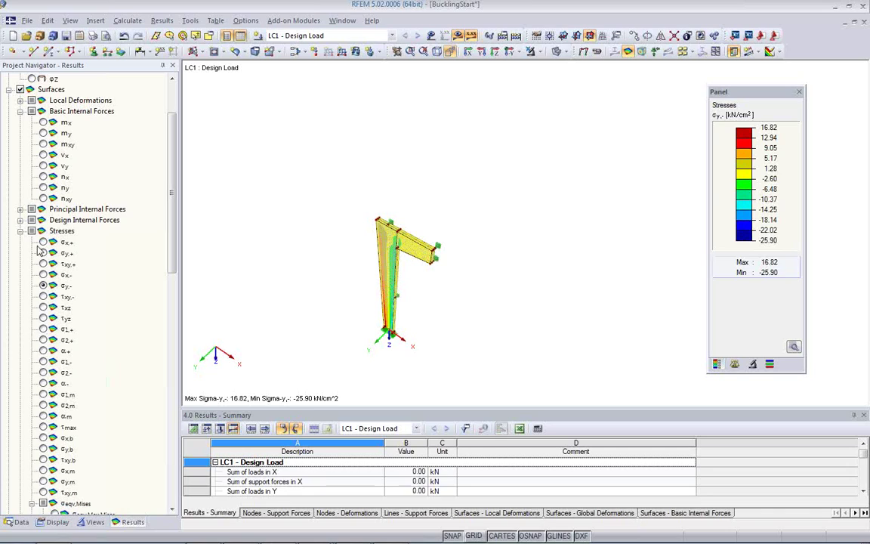
{"action": "scroll", "coordinate": [81, 288], "scroll_direction": "down", "scroll_amount": 4}
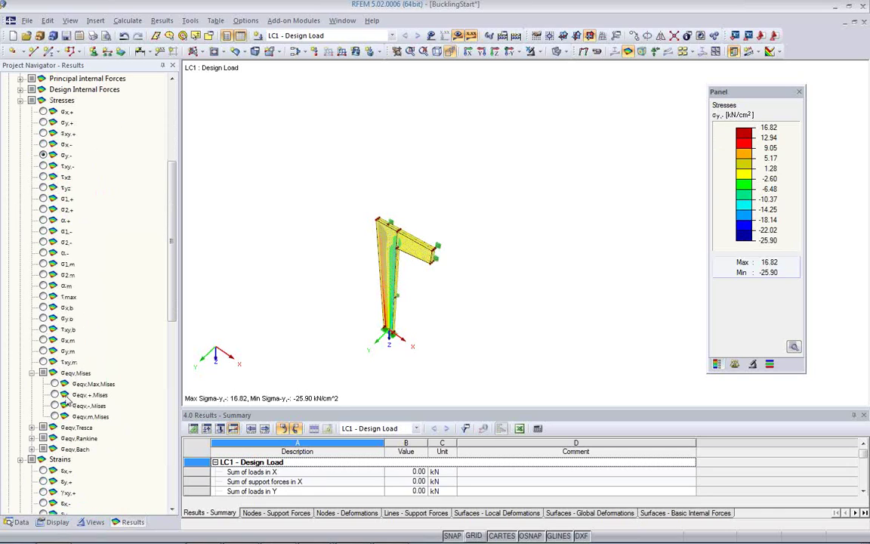
Display the maximum von Mises equivalent stresses on the surfaces and examine their distribution around the frame corner
{"action": "left_click", "coordinate": [54, 384]}
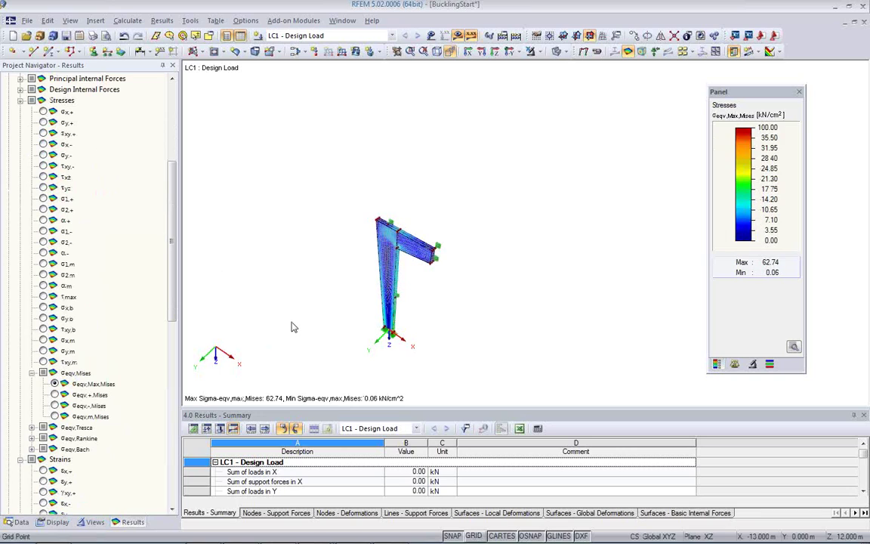
{"action": "middle_click_drag", "start_coordinate": [427, 297], "coordinate": [476, 190], "text": "ctrl"}
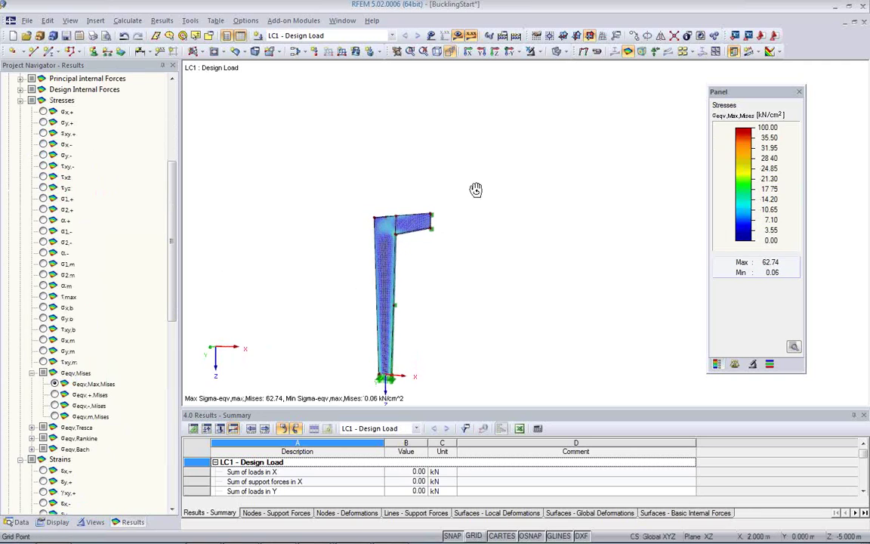
{"action": "scroll", "coordinate": [433, 242], "scroll_direction": "up", "scroll_amount": 2}
{"action": "scroll", "coordinate": [433, 242], "scroll_direction": "up", "scroll_amount": 2}
{"action": "middle_click_drag", "start_coordinate": [388, 234], "coordinate": [571, 240]}
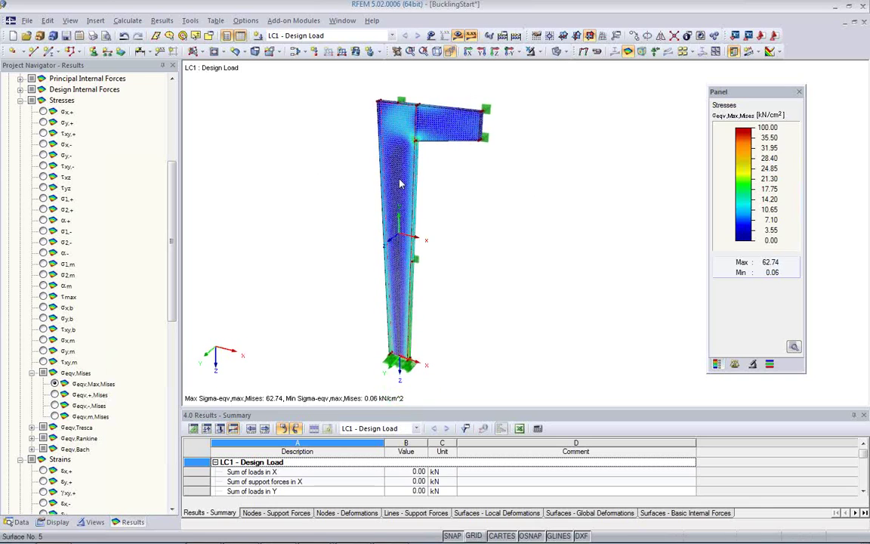
{"action": "scroll", "coordinate": [402, 172], "scroll_direction": "up", "scroll_amount": 2}
{"action": "scroll", "coordinate": [425, 140], "scroll_direction": "up", "scroll_amount": 2}
{"action": "scroll", "coordinate": [398, 160], "scroll_direction": "down", "scroll_amount": 2}
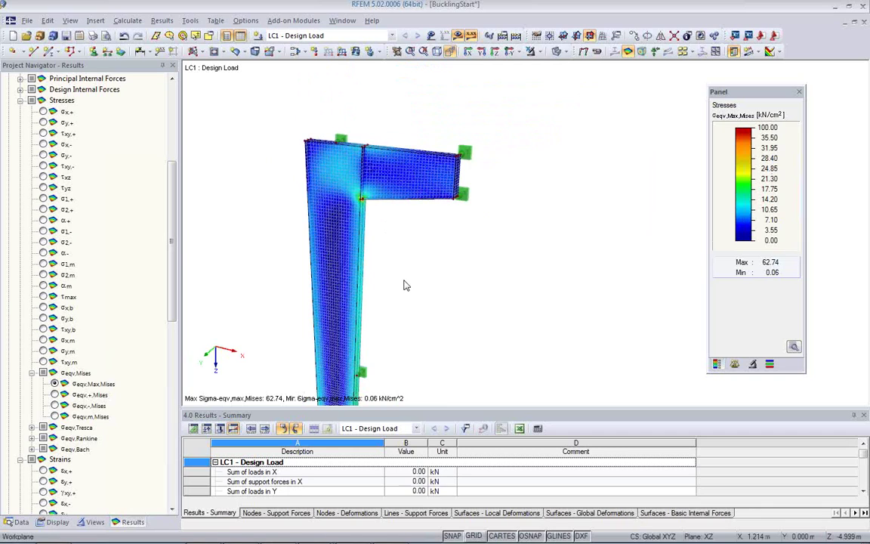
Open the RF-STEEL Surfaces add-on module and review its limit state load cases, materials and surface thicknesses
{"action": "left_click", "coordinate": [19, 521]}
{"action": "scroll", "coordinate": [97, 358], "scroll_direction": "down", "scroll_amount": 4}
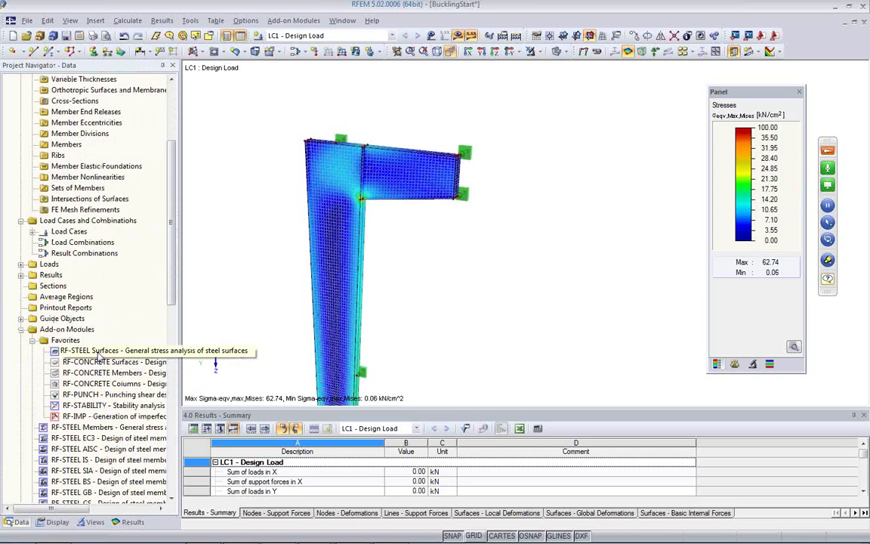
{"action": "double_click", "coordinate": [98, 352]}
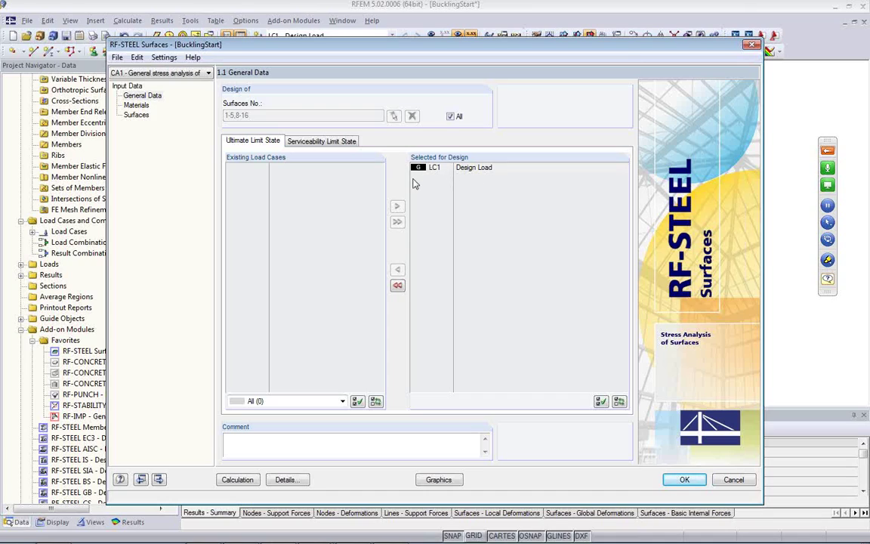
{"action": "left_click", "coordinate": [332, 142]}
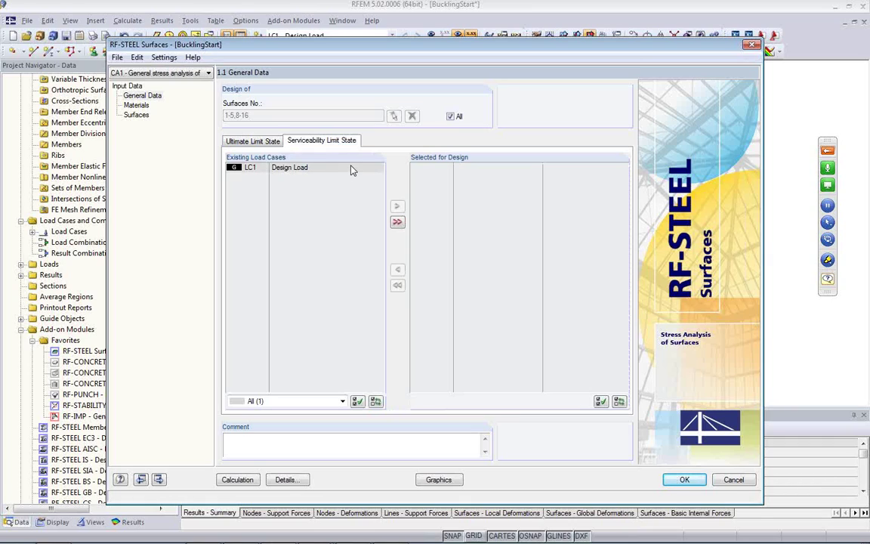
{"action": "left_click", "coordinate": [253, 142]}
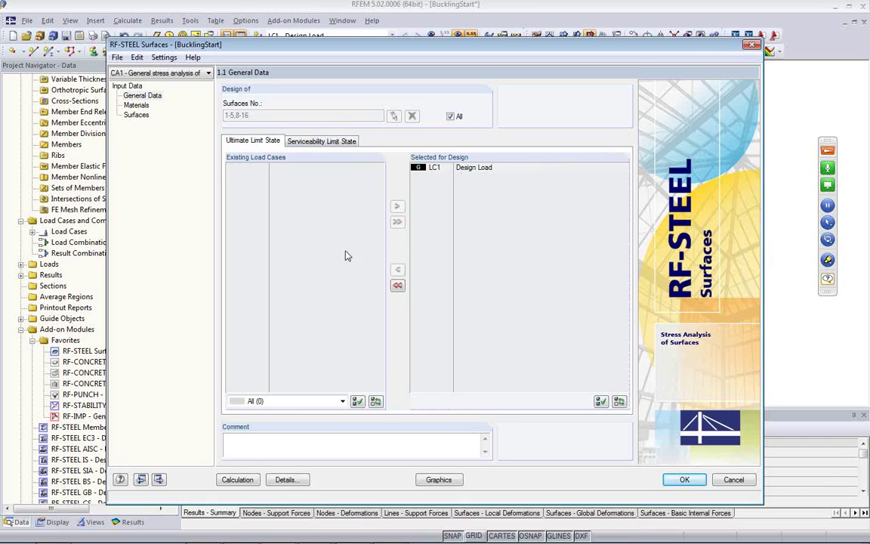
{"action": "left_click", "coordinate": [141, 107]}
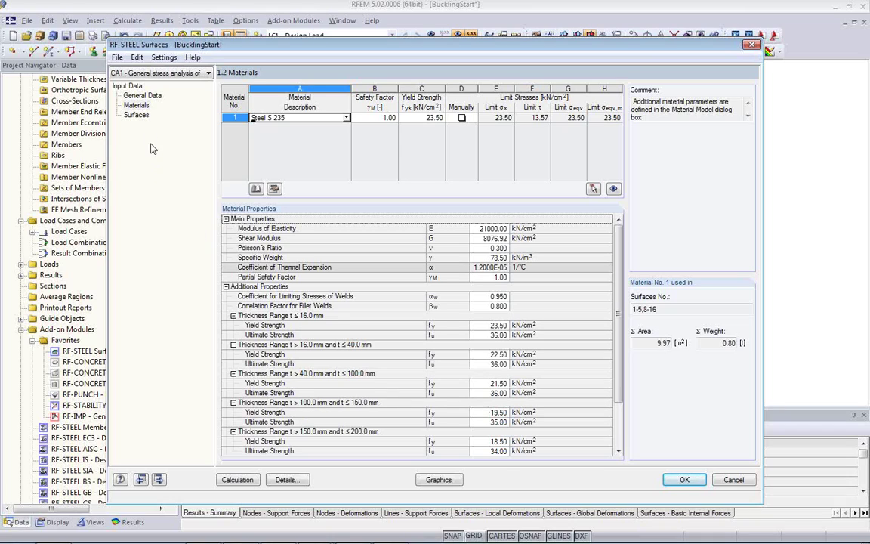
{"action": "left_click", "coordinate": [138, 116]}
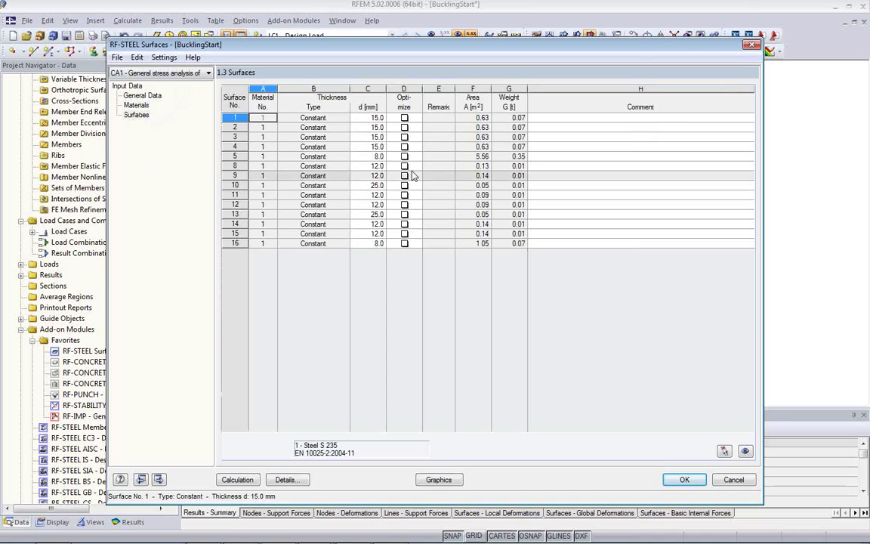
Review the module's detail settings for stresses to calculate, serviceability limits and analysis options, and accept them
{"action": "left_click", "coordinate": [285, 479]}
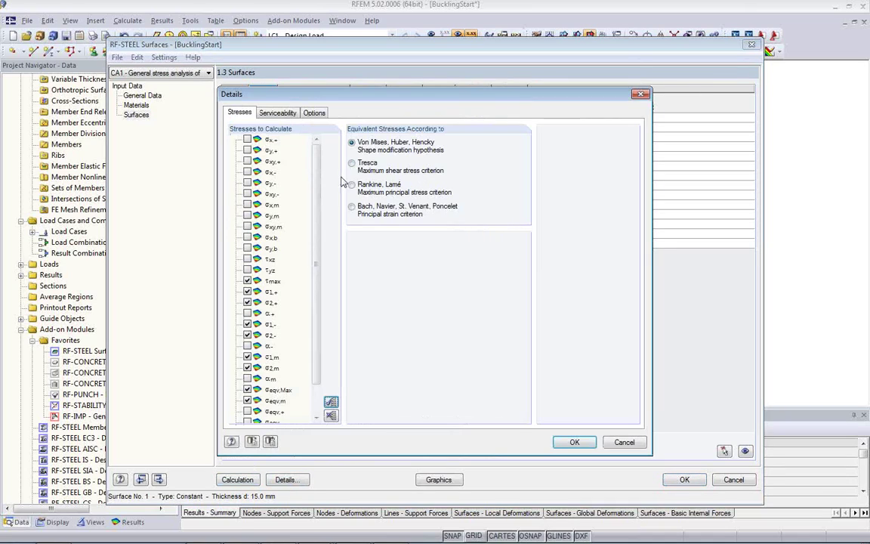
{"action": "scroll", "coordinate": [244, 370], "scroll_direction": "down", "scroll_amount": 1}
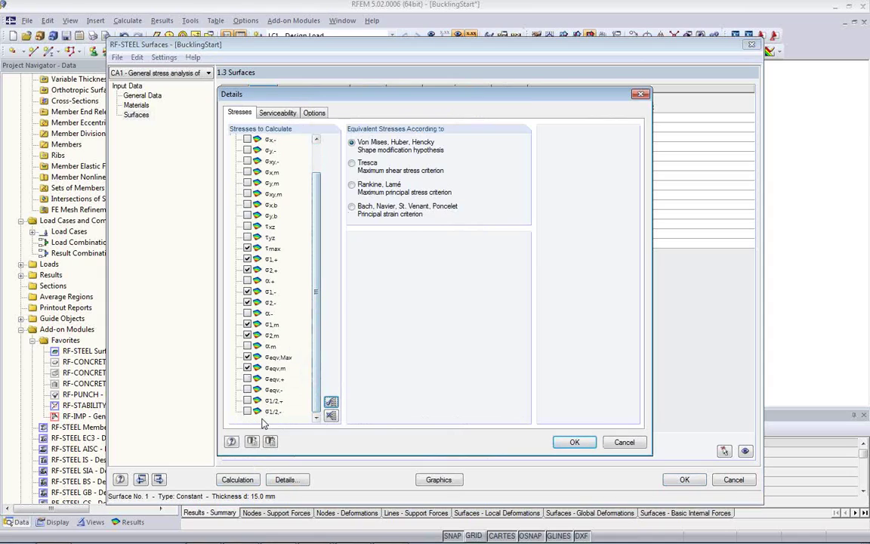
{"action": "left_click", "coordinate": [276, 113]}
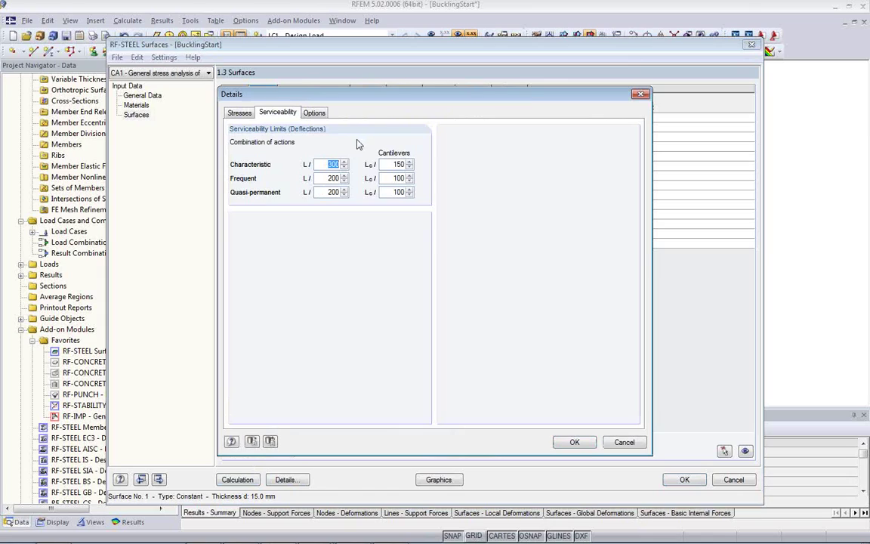
{"action": "left_click", "coordinate": [328, 179]}
{"action": "left_click", "coordinate": [315, 113]}
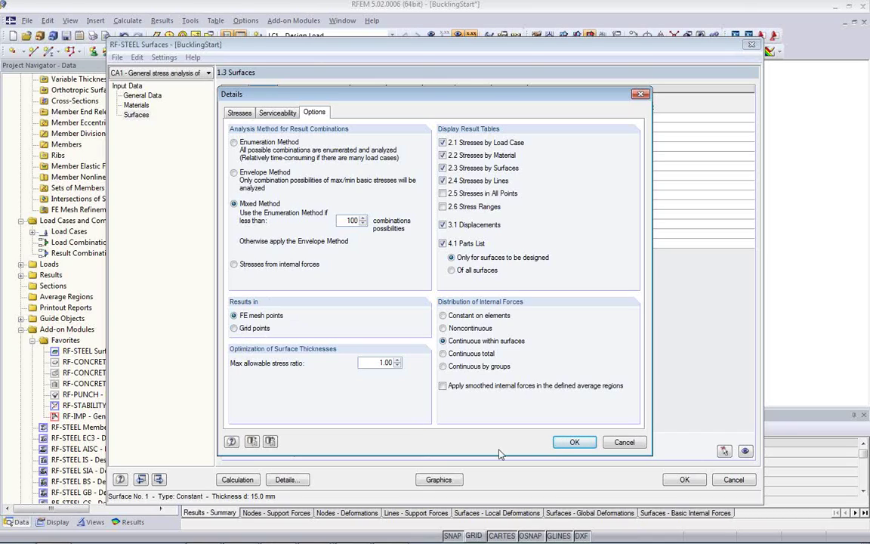
{"action": "left_click", "coordinate": [575, 443]}
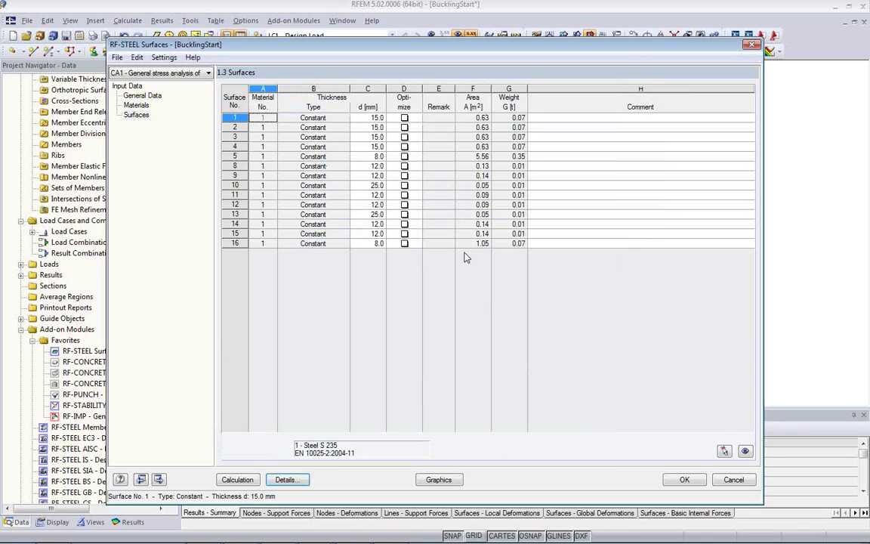
Calculate the surface stress design and locate the σeqv,Max result in the model behind the results window
{"action": "left_click", "coordinate": [237, 480]}
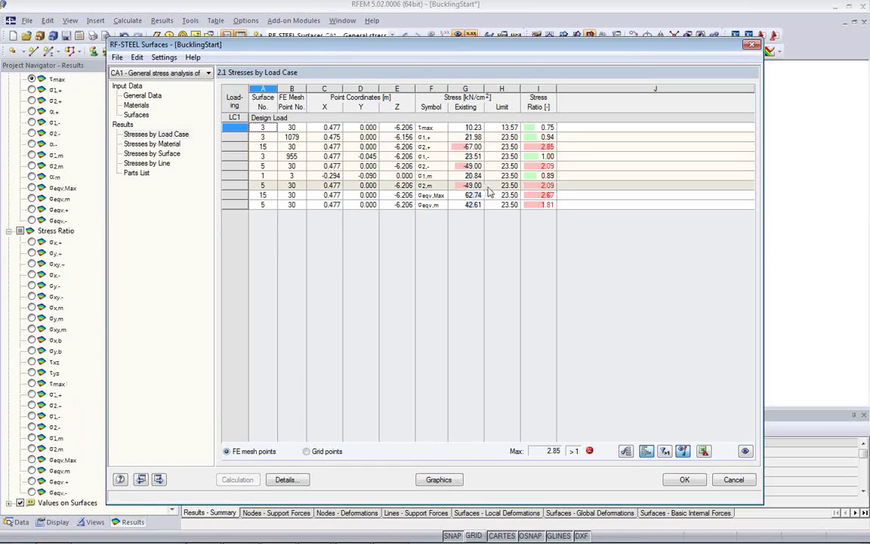
{"action": "left_click", "coordinate": [431, 195]}
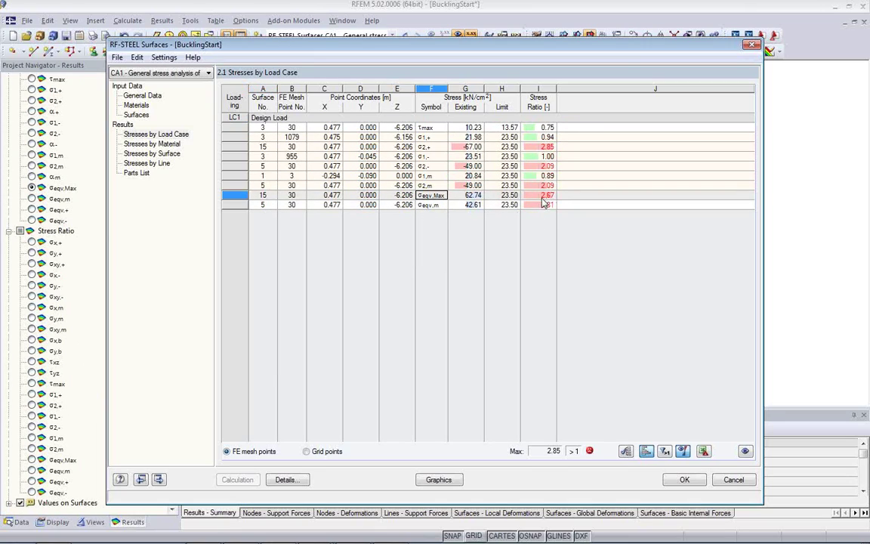
{"action": "left_click_drag", "start_coordinate": [367, 42], "coordinate": [390, 348]}
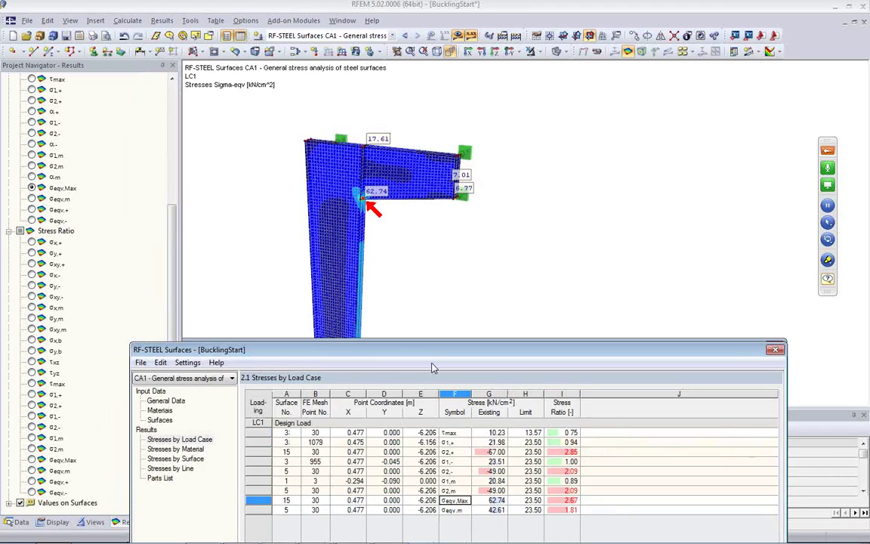
{"action": "left_click_drag", "start_coordinate": [433, 367], "coordinate": [427, 347]}
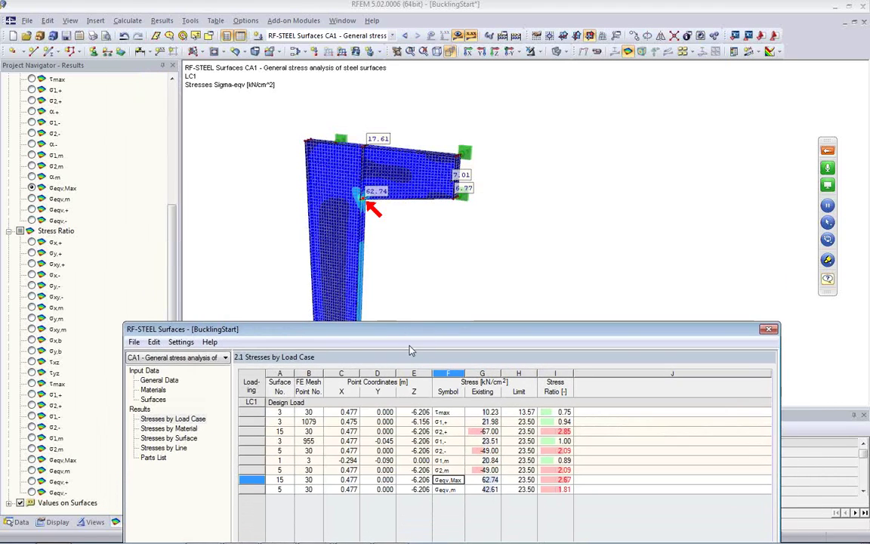
Compare the model plots of σeqv,m, τmax, σ1,+ and σeqv,Max from the stresses by load case
{"action": "left_click", "coordinate": [448, 491]}
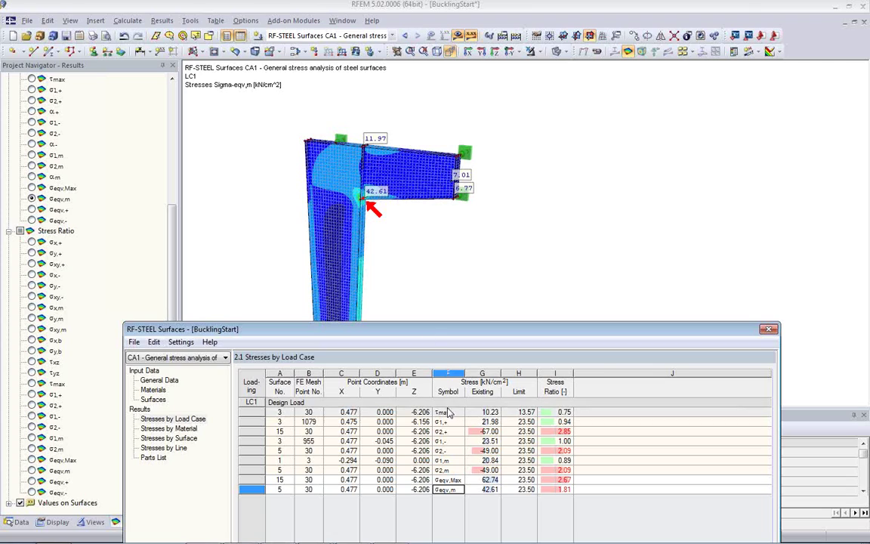
{"action": "left_click", "coordinate": [447, 411]}
{"action": "left_click", "coordinate": [439, 421]}
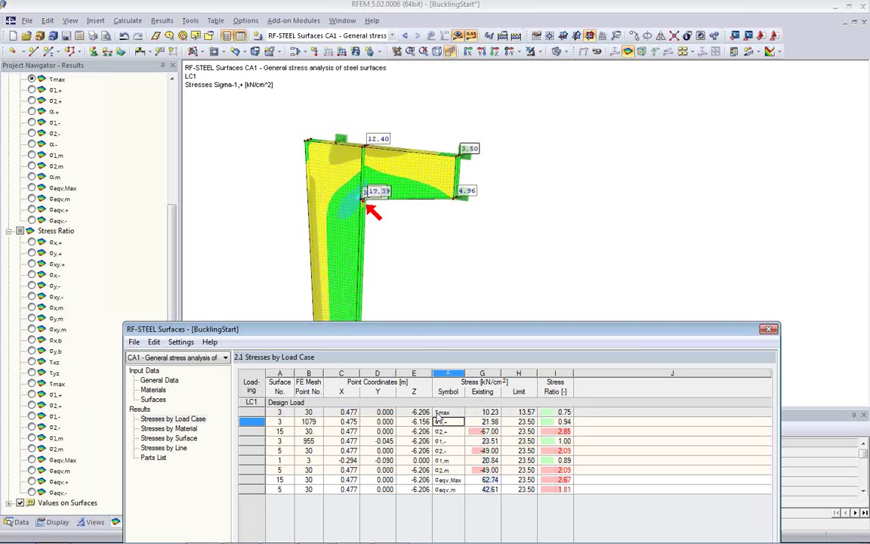
{"action": "left_click", "coordinate": [447, 481]}
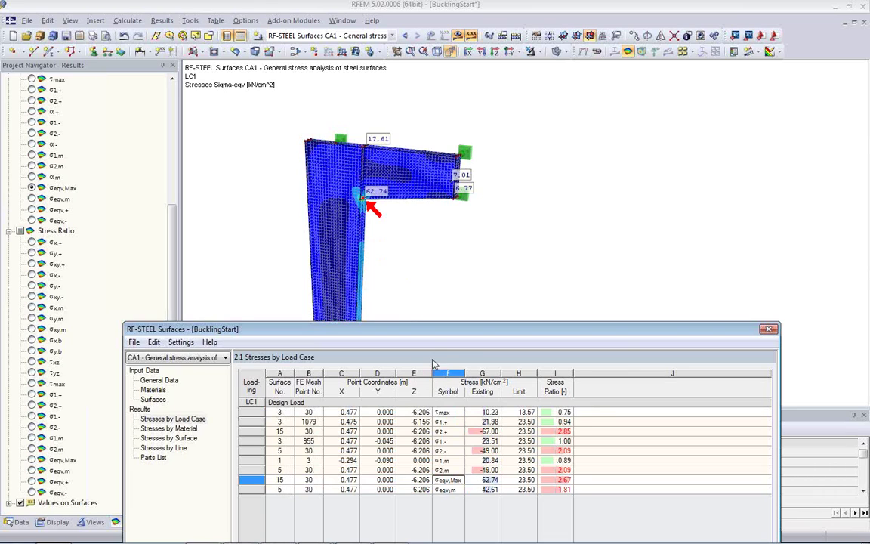
{"action": "double_click", "coordinate": [428, 332]}
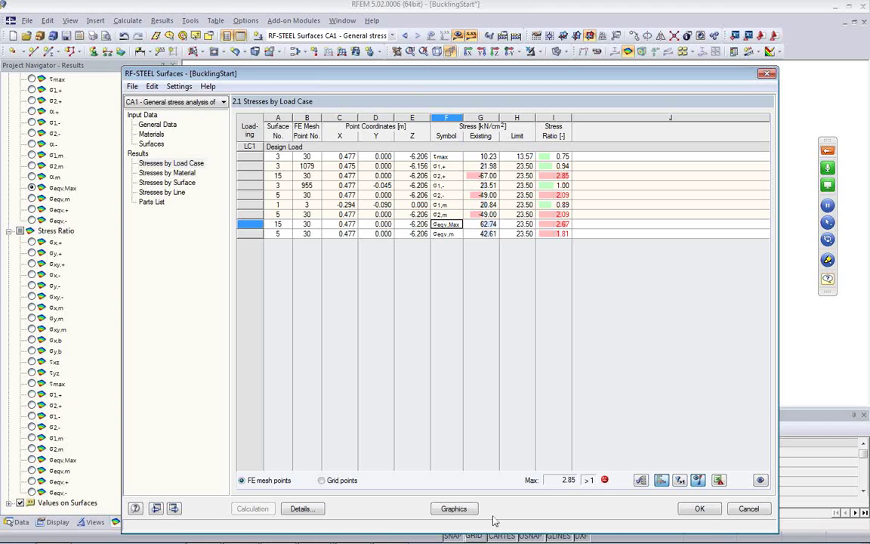
Show the module's σeqv,Max stresses graphically and examine the peak at the inner frame corner
{"action": "left_click", "coordinate": [455, 509]}
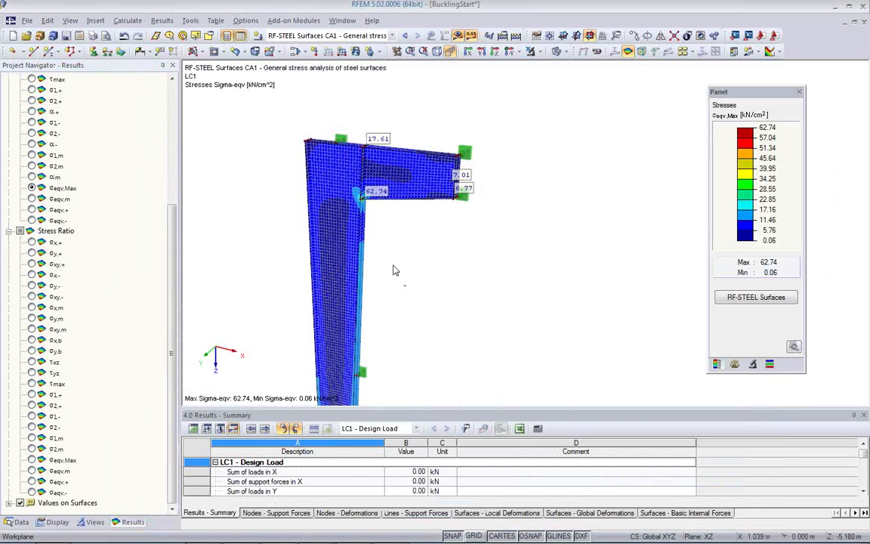
{"action": "scroll", "coordinate": [348, 197], "scroll_direction": "up", "scroll_amount": 6}
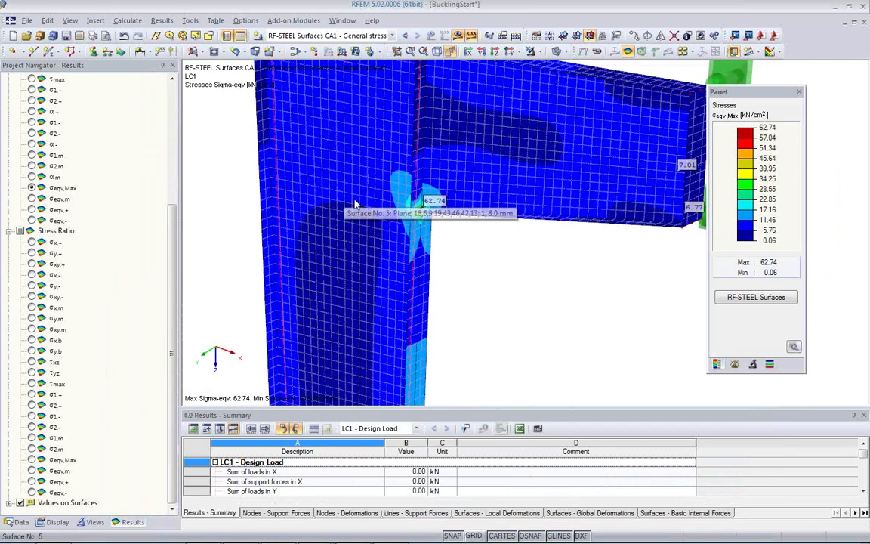
{"action": "middle_click_drag", "start_coordinate": [486, 243], "coordinate": [495, 216], "text": "ctrl"}
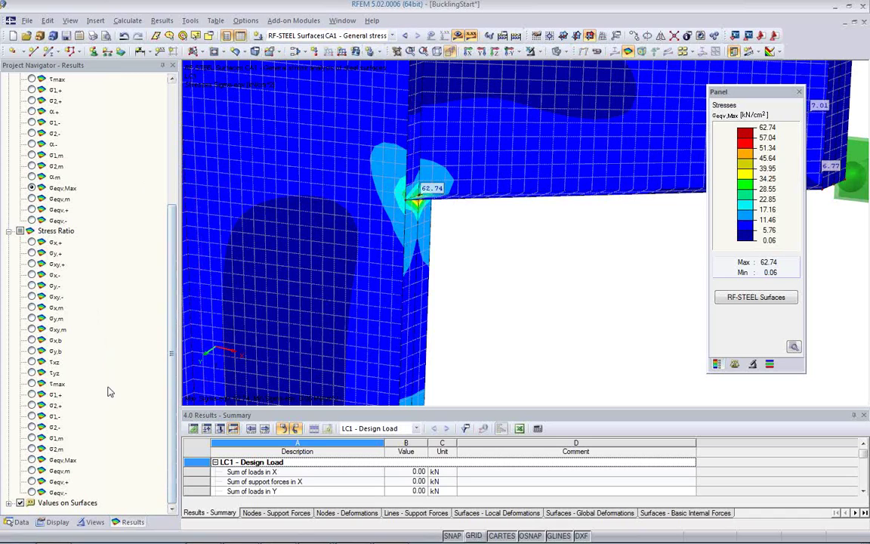
Display the stress ratio for σeqv,Max and inspect the frame corner where column and beam meet
{"action": "left_click", "coordinate": [32, 461]}
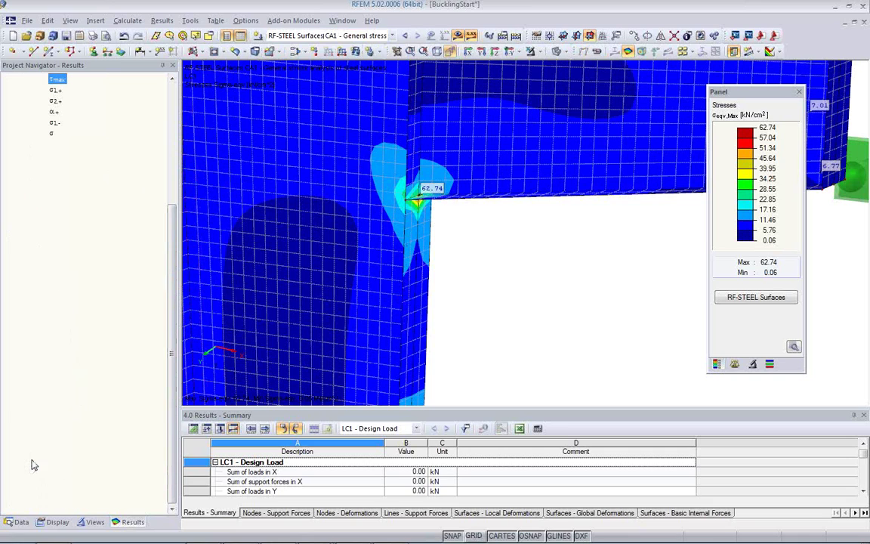
{"action": "middle_click_drag", "start_coordinate": [456, 237], "coordinate": [496, 208], "text": "ctrl"}
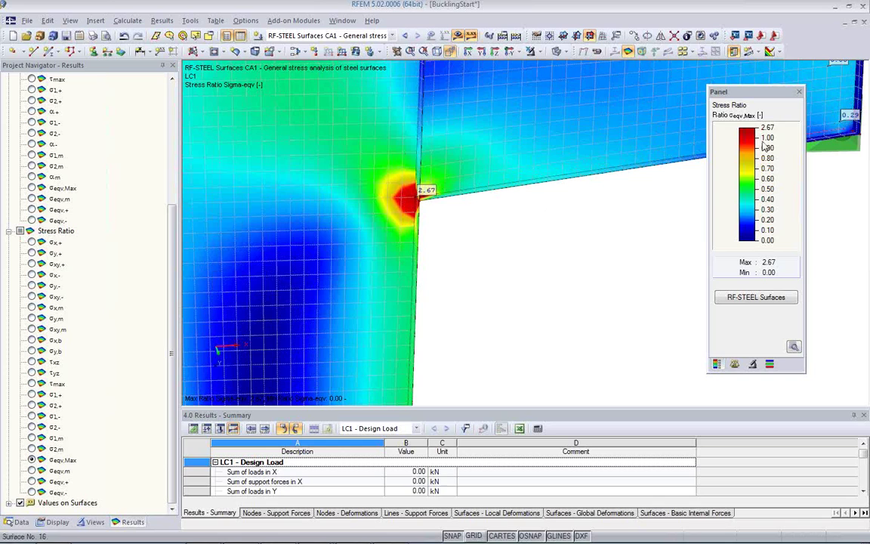
{"action": "middle_click_drag", "start_coordinate": [417, 203], "coordinate": [360, 255], "text": "ctrl"}
{"action": "scroll", "coordinate": [360, 255], "scroll_direction": "down", "scroll_amount": 5}
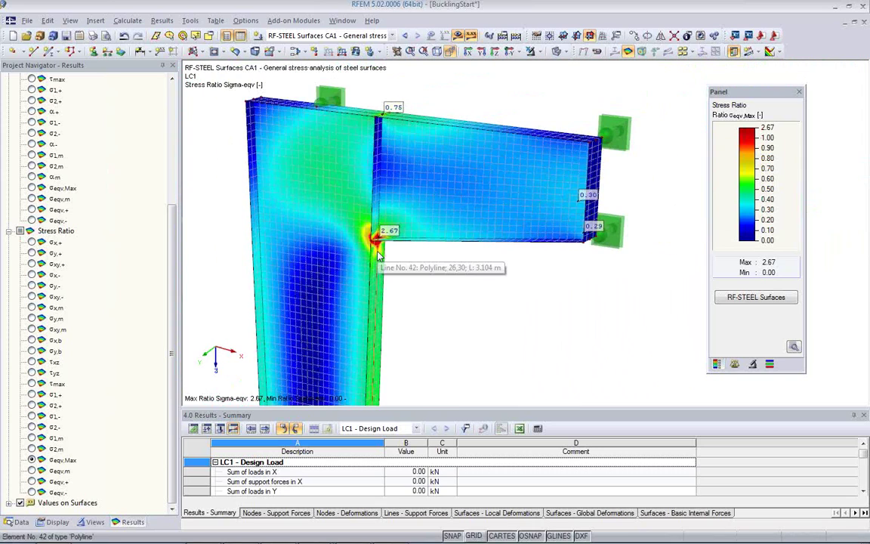
{"action": "middle_click_drag", "start_coordinate": [398, 263], "coordinate": [423, 245]}
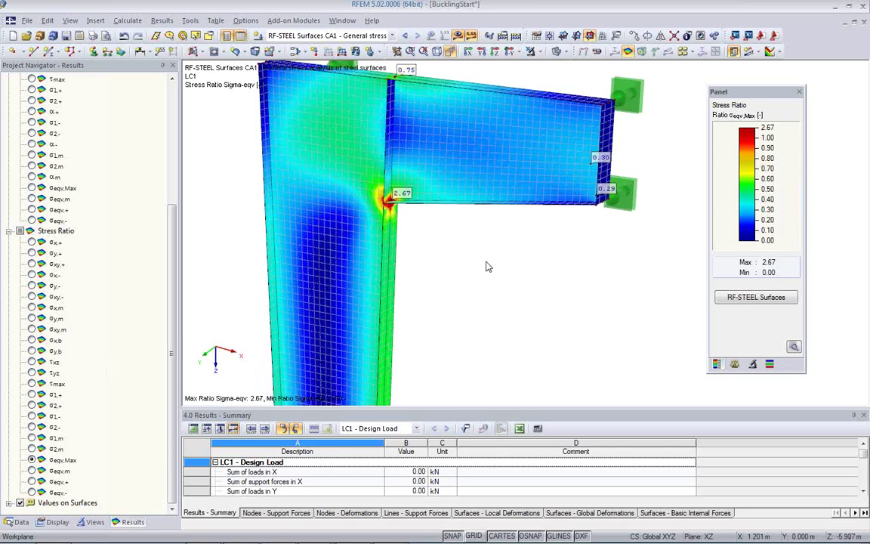
Check the FE mesh and result grid settings of the column web, surface 5, without changing them
{"action": "double_click", "coordinate": [350, 189]}
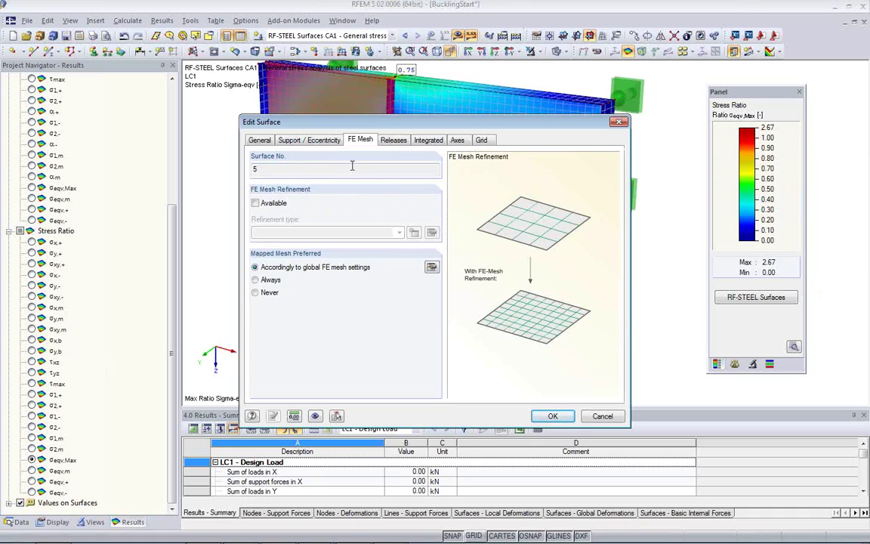
{"action": "left_click", "coordinate": [482, 140]}
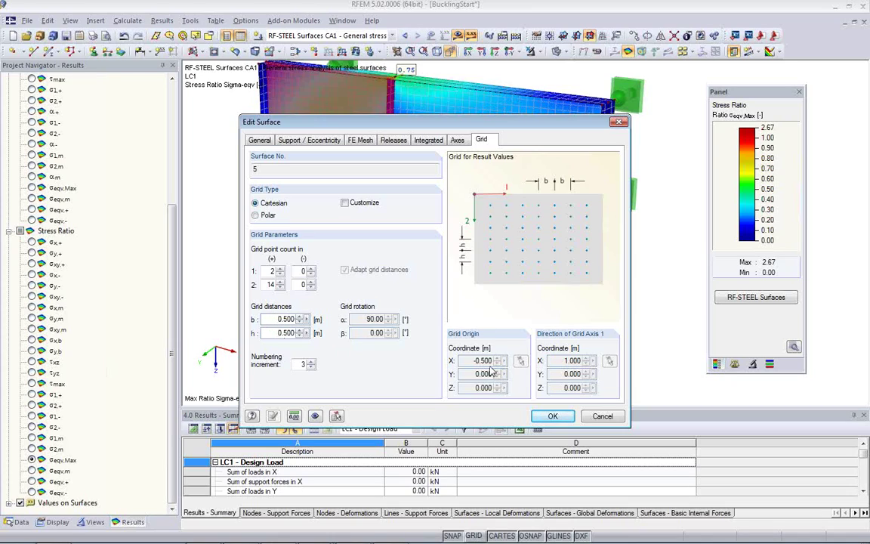
{"action": "left_click", "coordinate": [602, 416]}
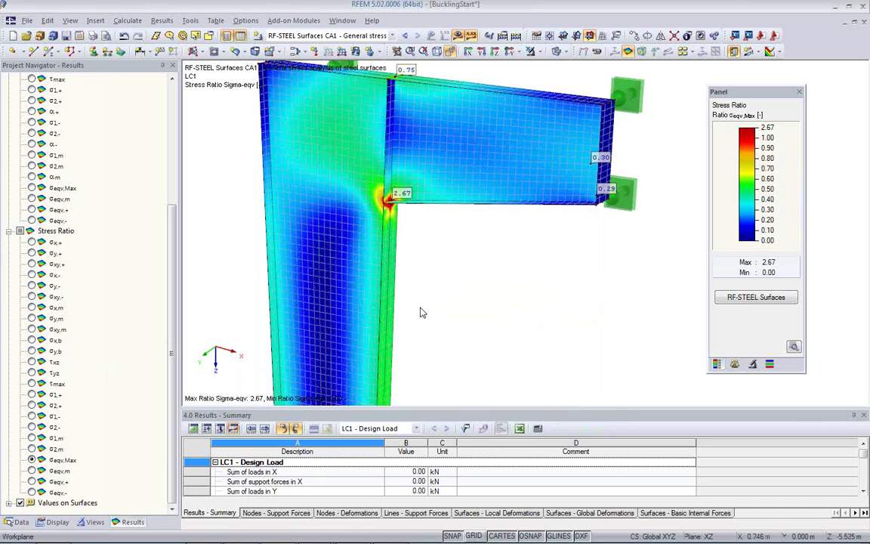
Try to switch the RF-STEEL Surfaces stresses by load case from FE mesh points to grid points, cancelling the recalculation
{"action": "left_click", "coordinate": [742, 300]}
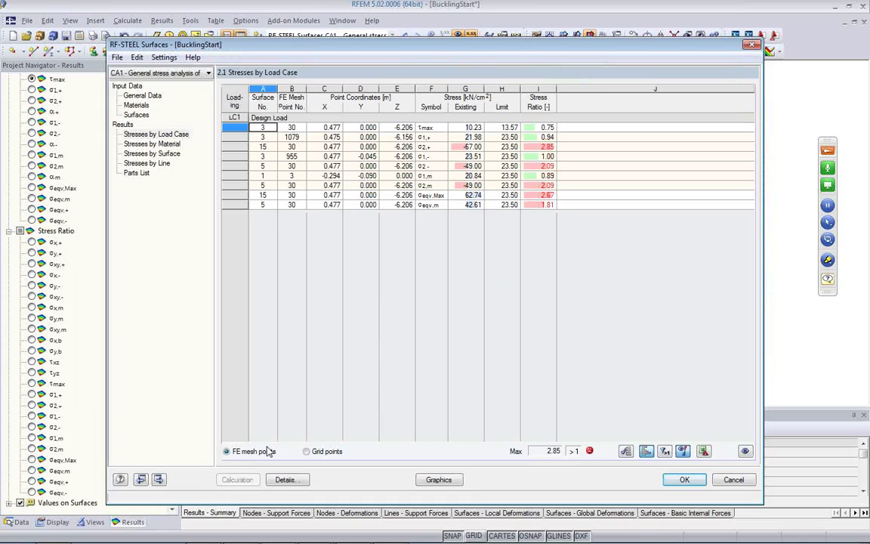
{"action": "left_click", "coordinate": [307, 452]}
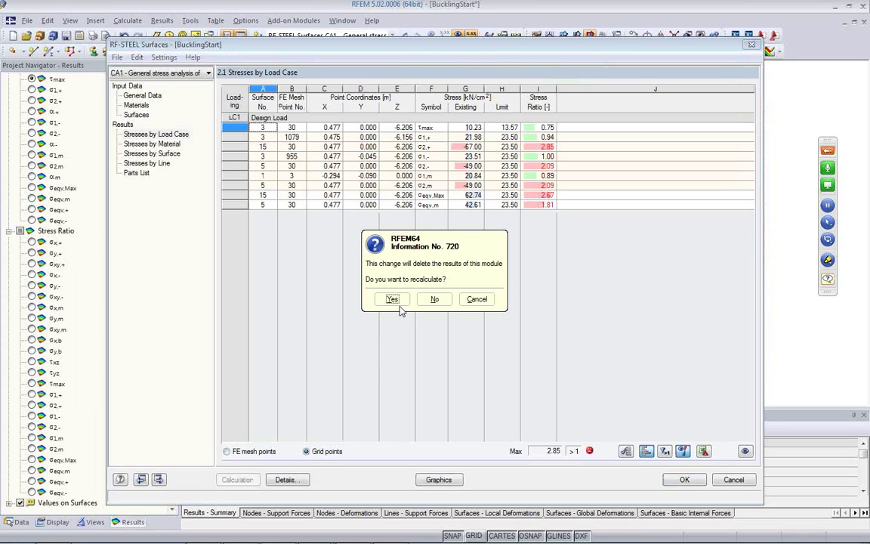
{"action": "left_click", "coordinate": [476, 299]}
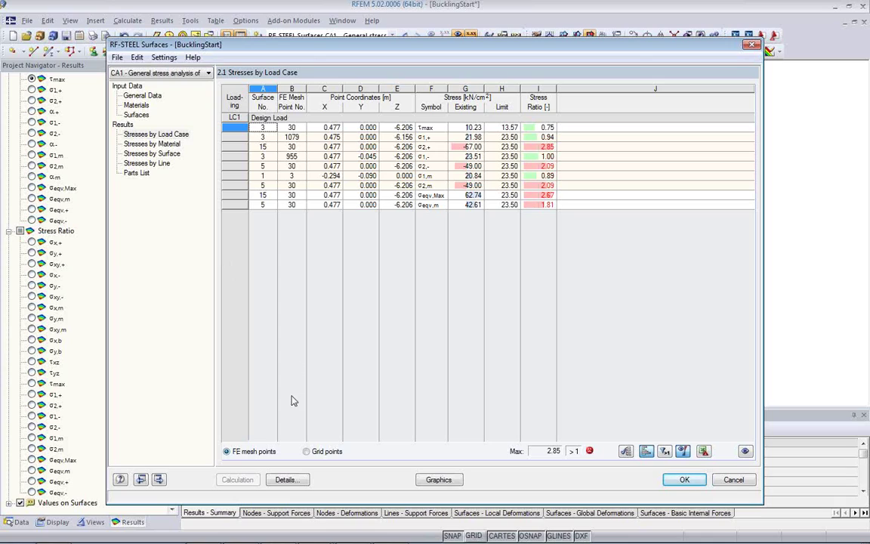
Review the stress and option settings in the module's calculation details, keeping them unchanged
{"action": "left_click", "coordinate": [285, 481]}
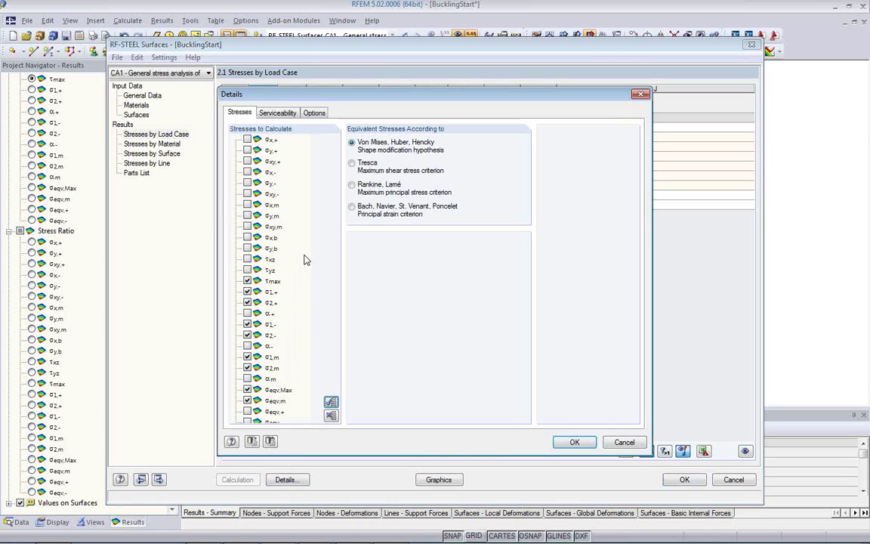
{"action": "left_click", "coordinate": [315, 113]}
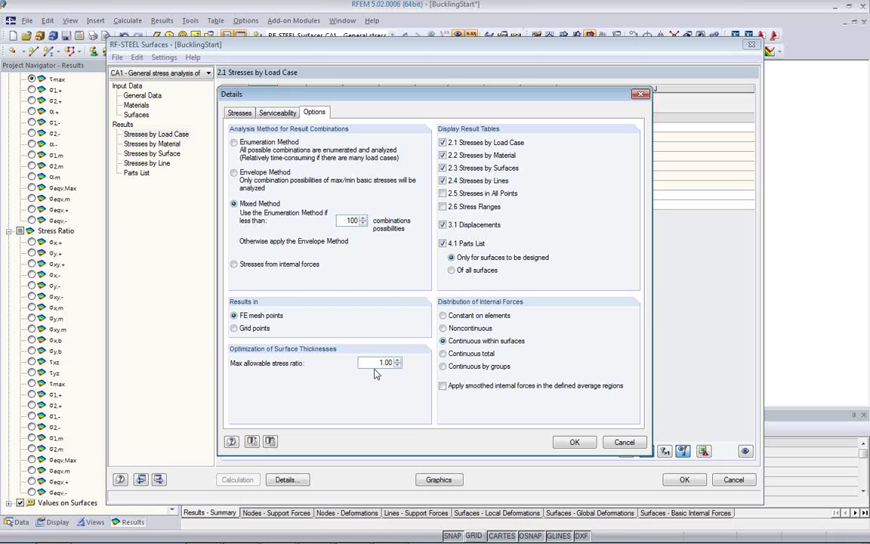
{"action": "left_click", "coordinate": [574, 444]}
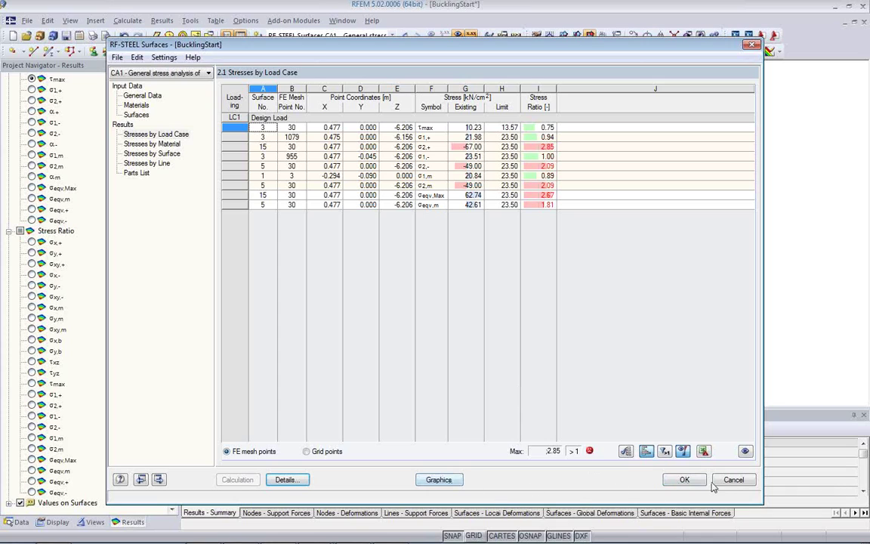
Plot the stress ratio for σeqv,Max on the model and examine the inner frame corner closely
{"action": "left_click", "coordinate": [438, 479]}
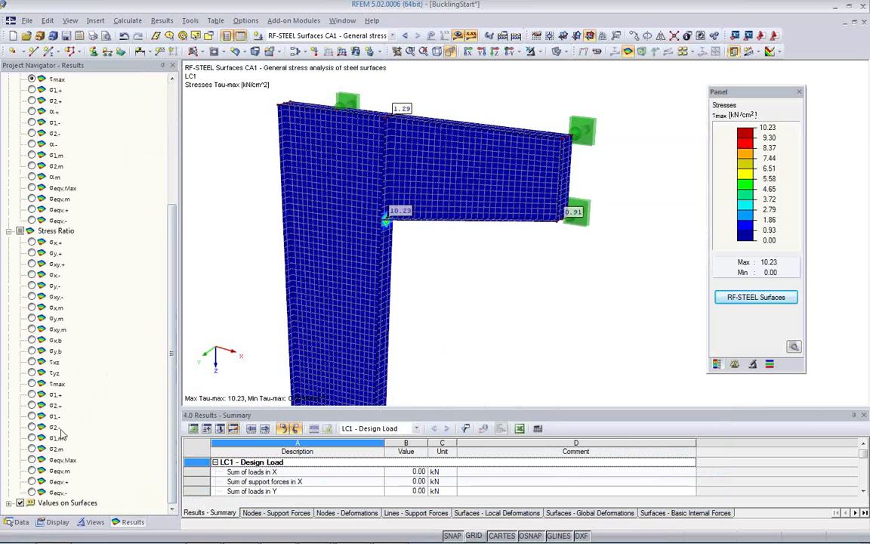
{"action": "left_click", "coordinate": [31, 460]}
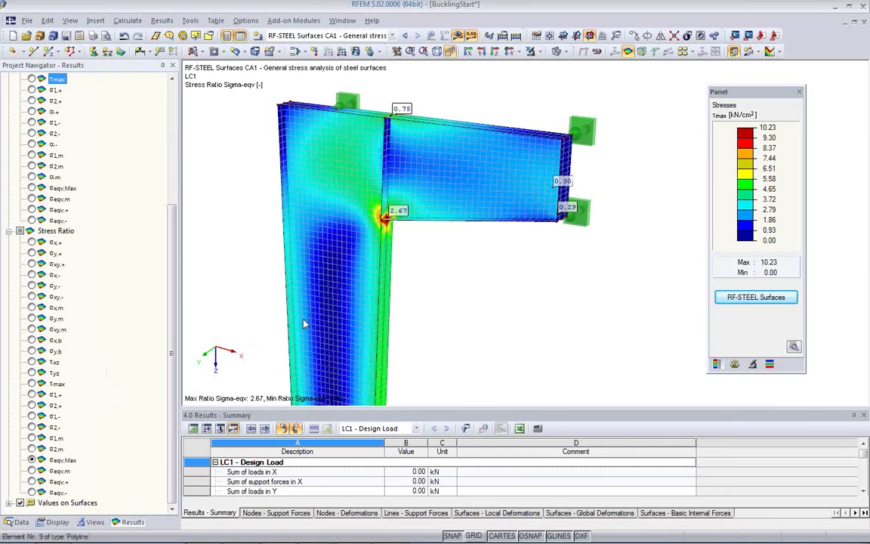
{"action": "middle_click_drag", "start_coordinate": [407, 229], "coordinate": [424, 225], "text": "ctrl"}
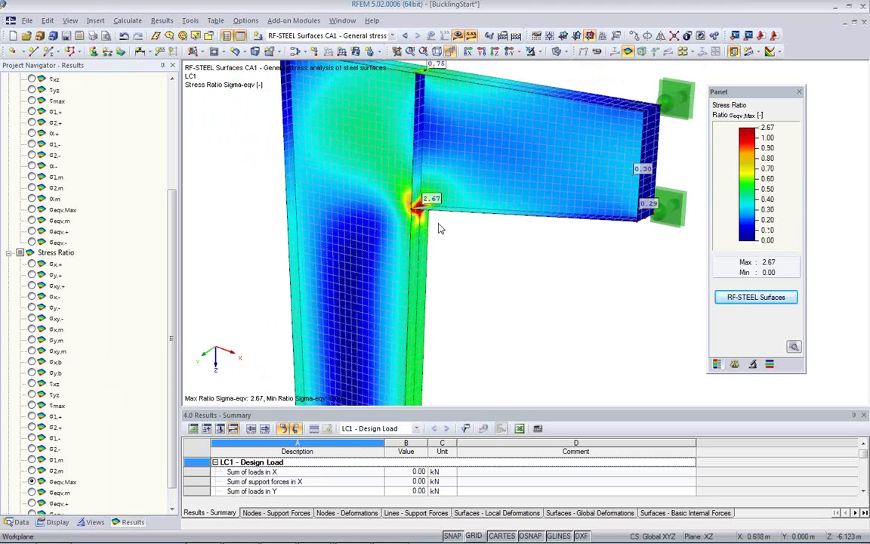
{"action": "scroll", "coordinate": [438, 228], "scroll_direction": "up", "scroll_amount": 2}
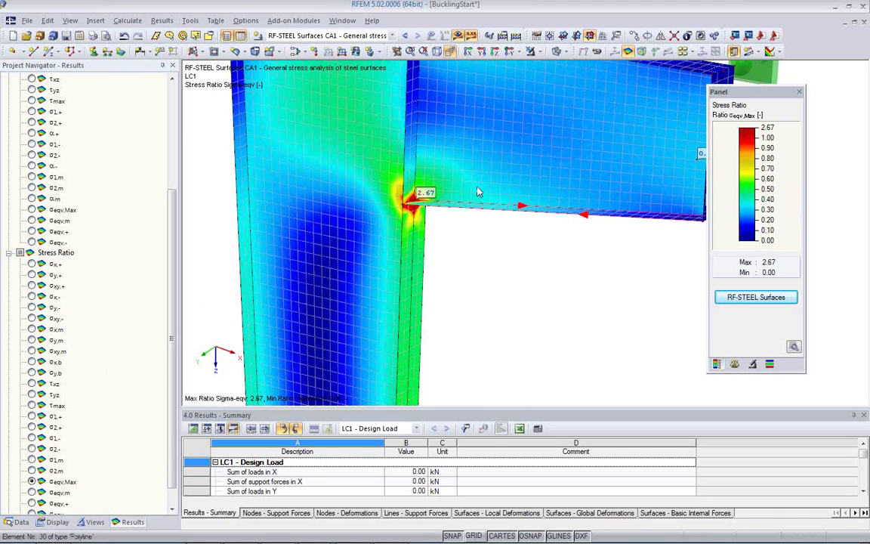
{"action": "middle_click_drag", "start_coordinate": [466, 251], "coordinate": [544, 243], "text": "ctrl"}
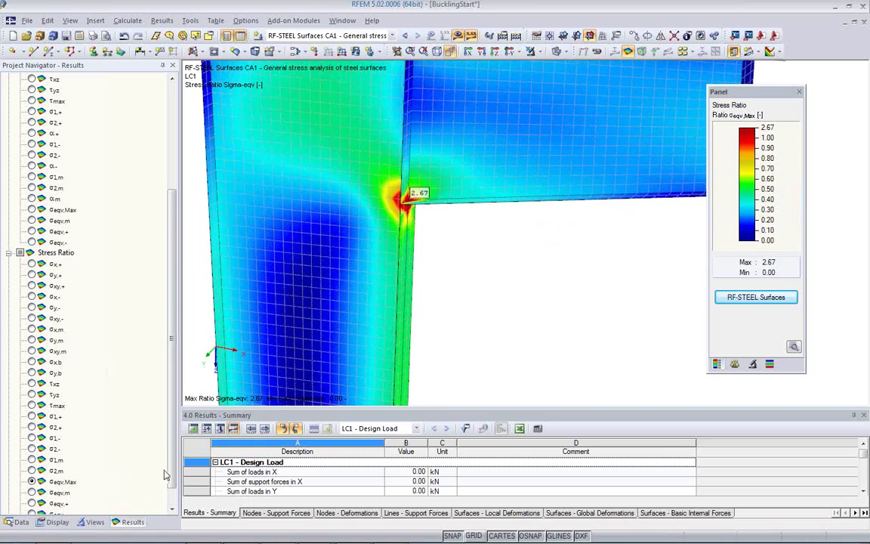
Bring up the model's materials table and expand the materials in the model data
{"action": "left_click", "coordinate": [193, 429]}
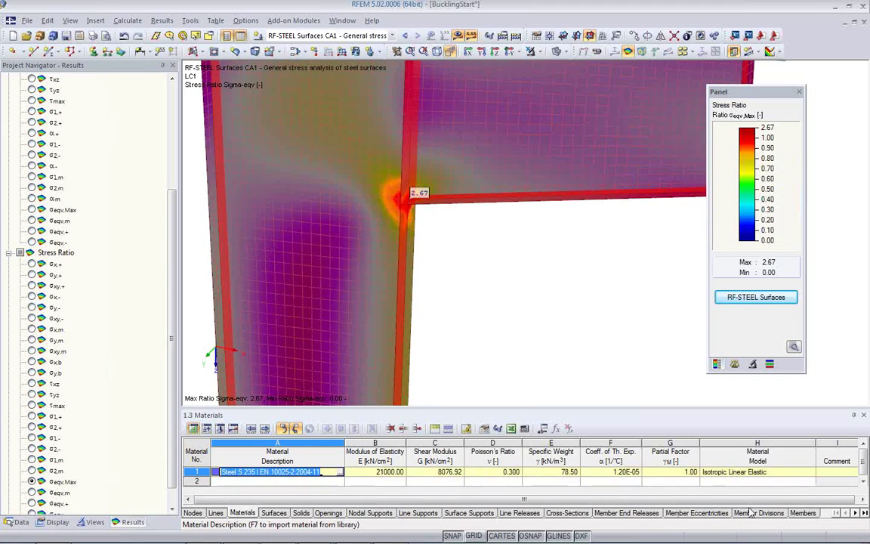
{"action": "key", "text": "Tab"}
{"action": "left_click", "coordinate": [460, 301]}
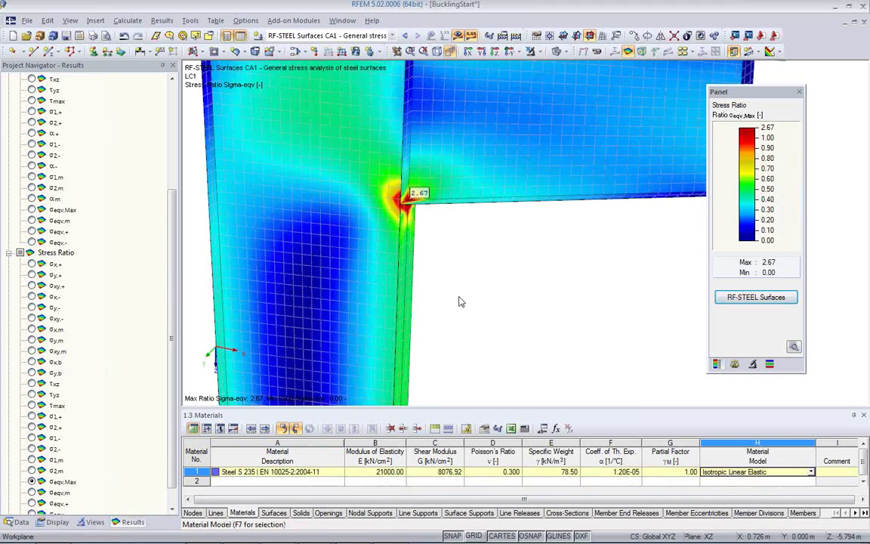
{"action": "left_click", "coordinate": [18, 522]}
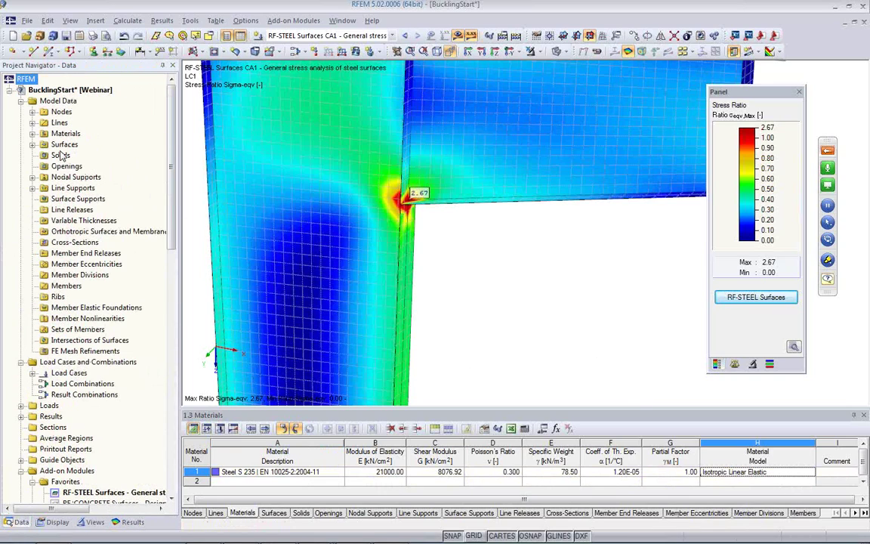
{"action": "left_click", "coordinate": [32, 133]}
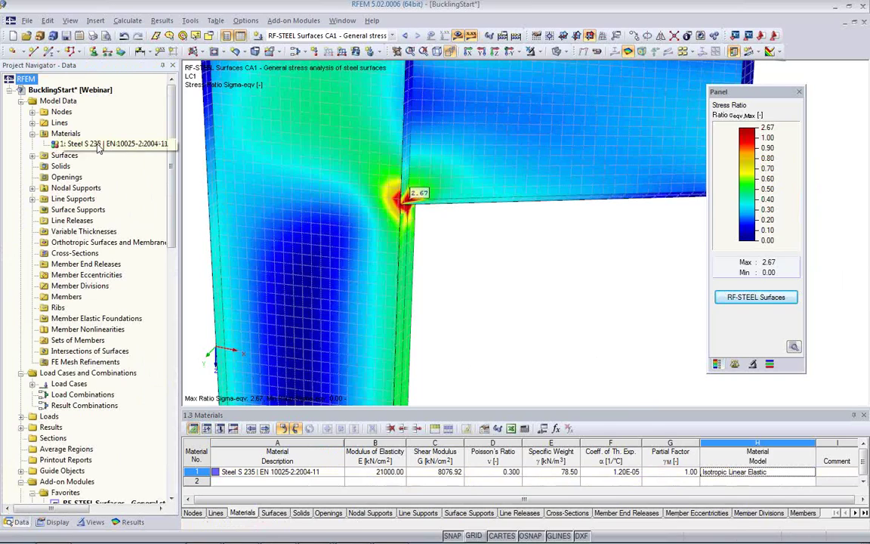
Change the material model of Steel S 235 to Isotropic Plastic 2D/3D and accept deleting all results
{"action": "left_click", "coordinate": [807, 473]}
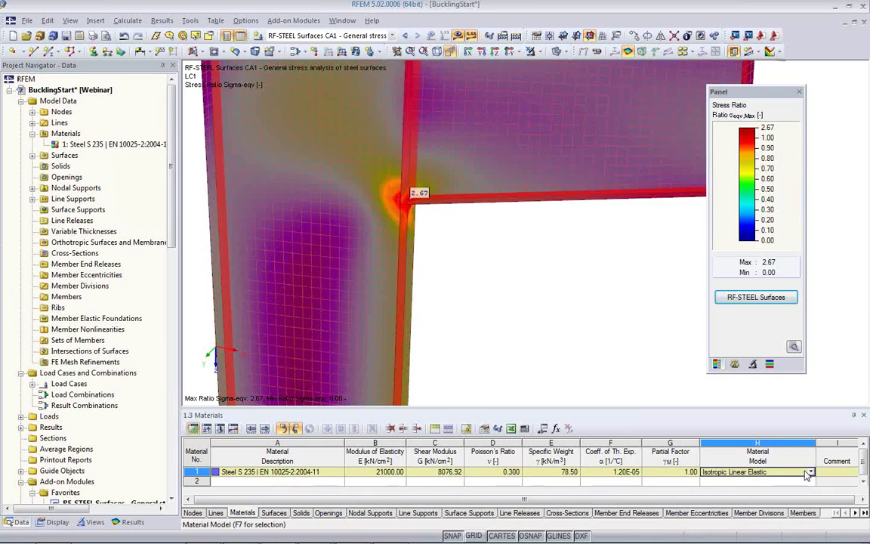
{"action": "left_click", "coordinate": [811, 473]}
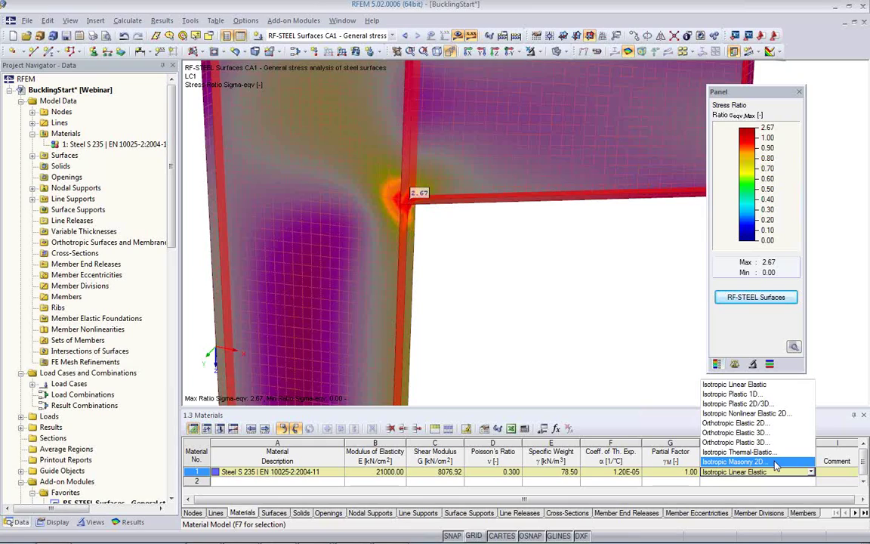
{"action": "left_click", "coordinate": [763, 405]}
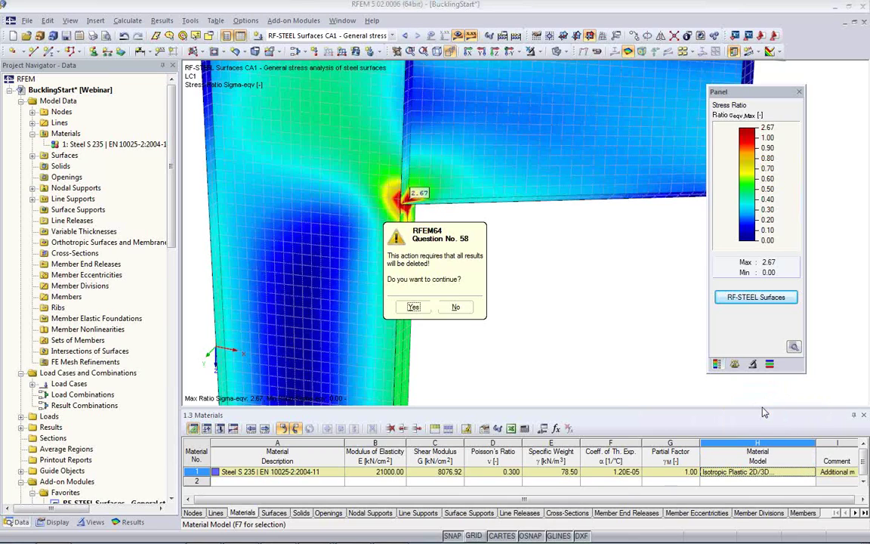
{"action": "left_click", "coordinate": [414, 307]}
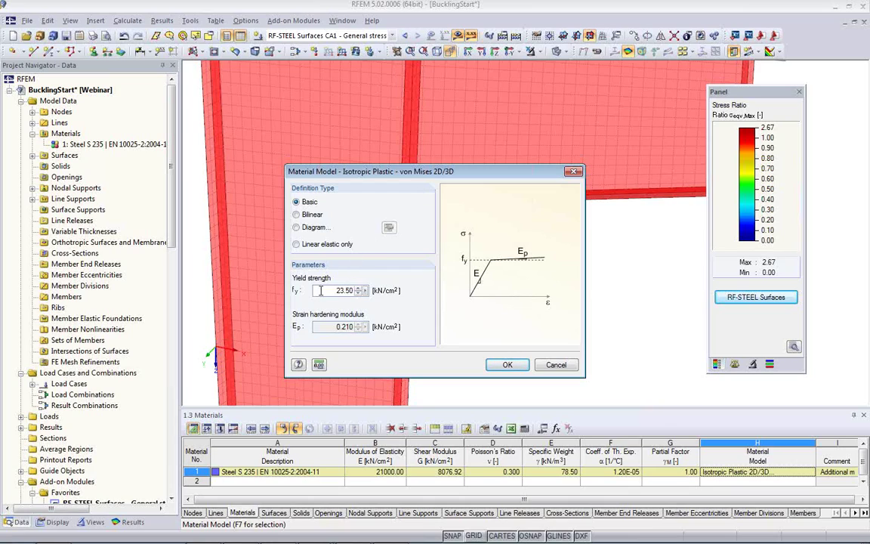
Compare the Bilinear and Diagram definition types of the plastic material model, and apply the Basic definition
{"action": "left_click_drag", "start_coordinate": [315, 293], "coordinate": [355, 293]}
{"action": "left_click", "coordinate": [349, 296]}
{"action": "left_click", "coordinate": [297, 214]}
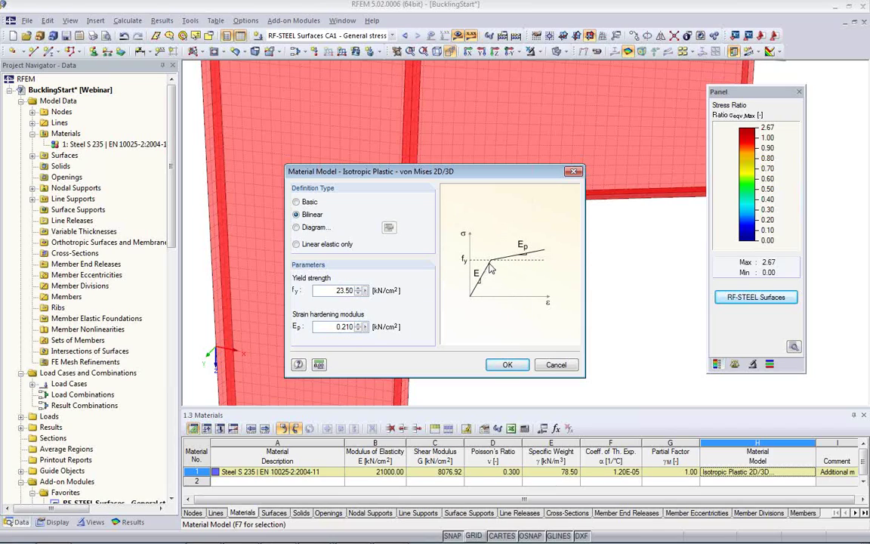
{"action": "left_click", "coordinate": [297, 226]}
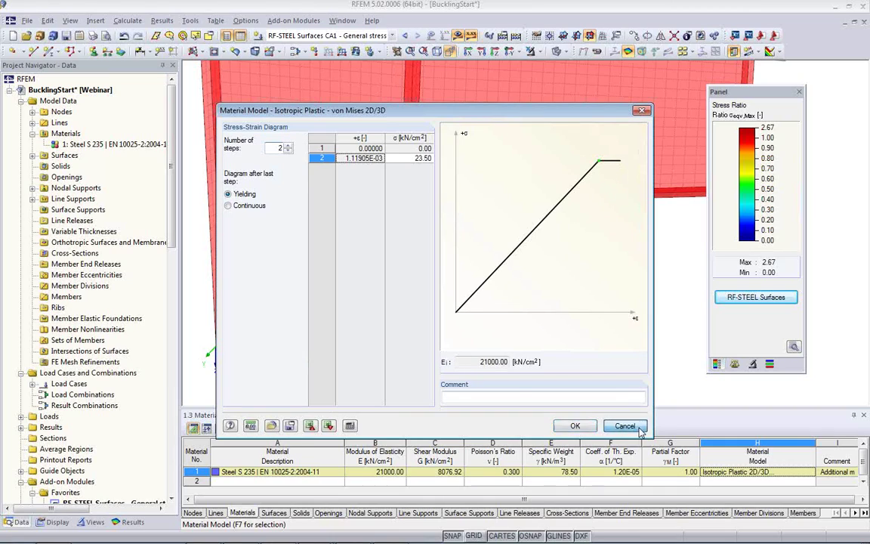
{"action": "left_click", "coordinate": [574, 425]}
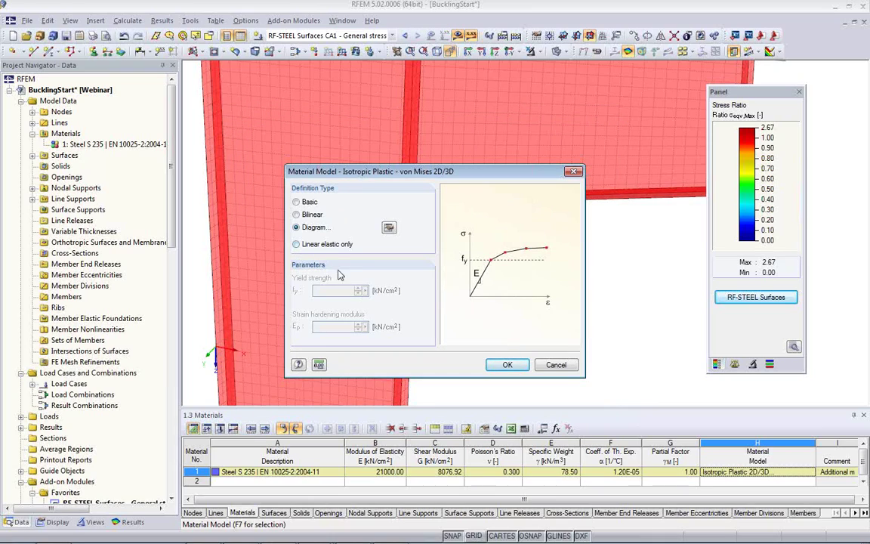
{"action": "left_click", "coordinate": [296, 203]}
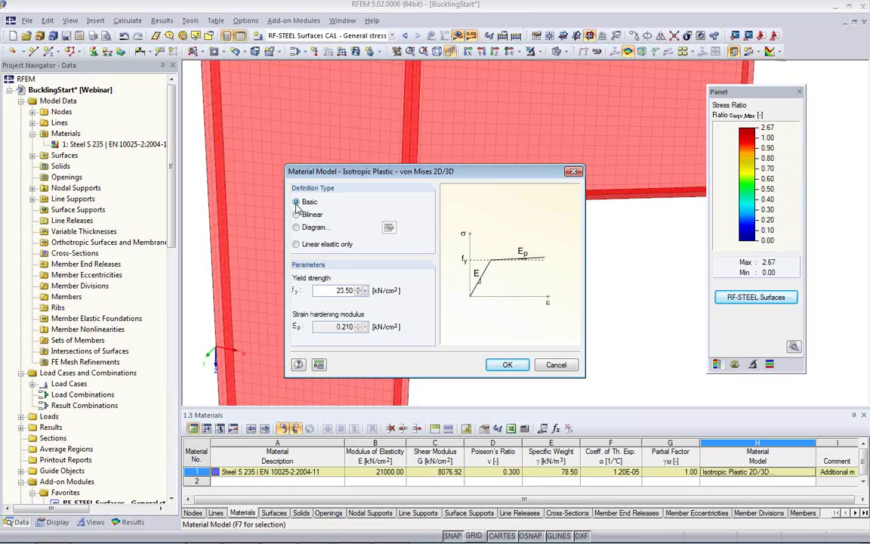
{"action": "double_click", "coordinate": [325, 290]}
{"action": "left_click", "coordinate": [508, 366]}
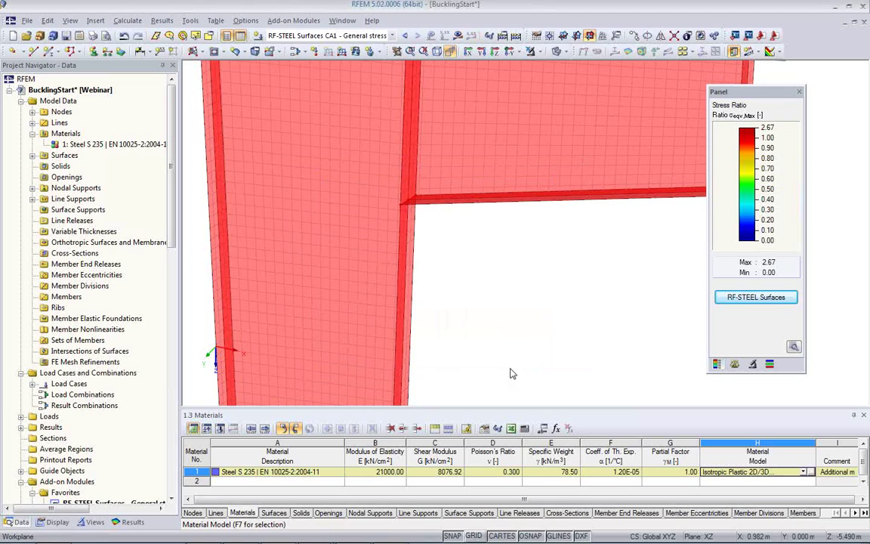
Change the material model of Steel S 235 to Isotropic Nonlinear Elastic 2D, check its stress-strain diagram, and apply the Basic definition
{"action": "left_click", "coordinate": [804, 473]}
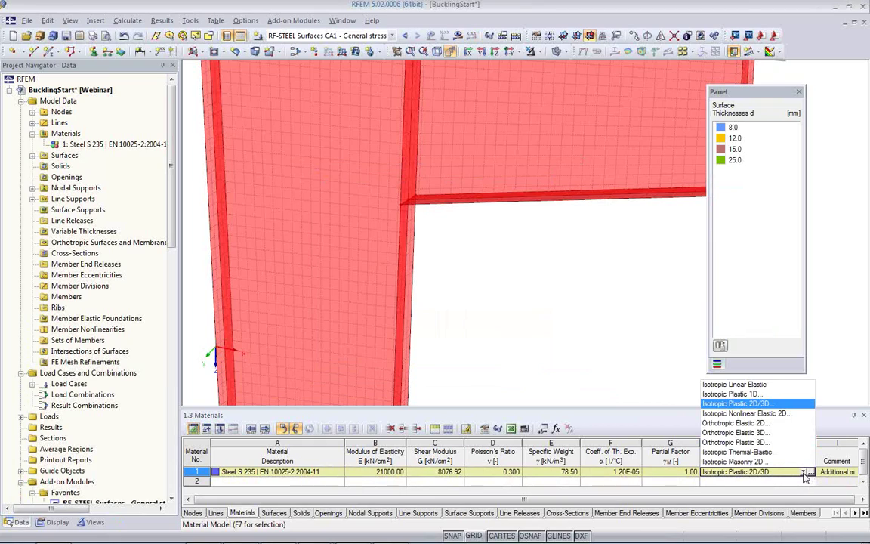
{"action": "left_click", "coordinate": [744, 415]}
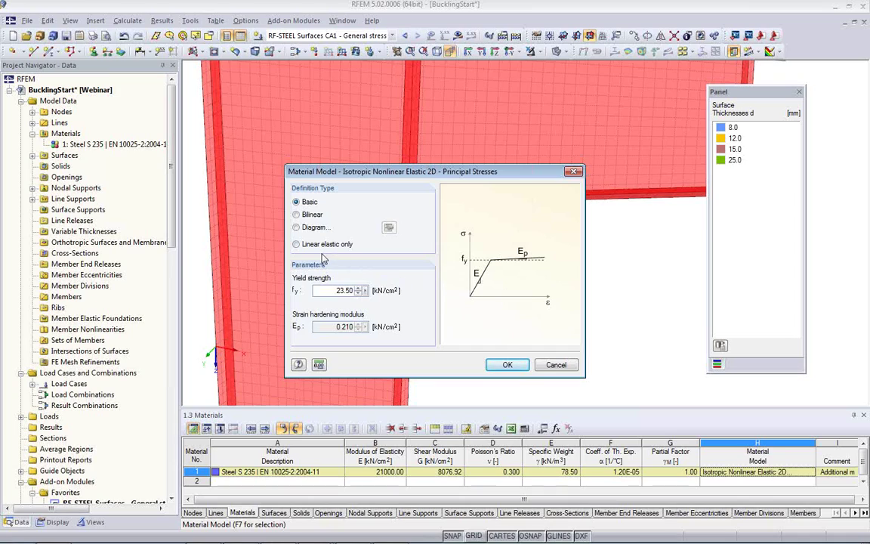
{"action": "left_click", "coordinate": [297, 227]}
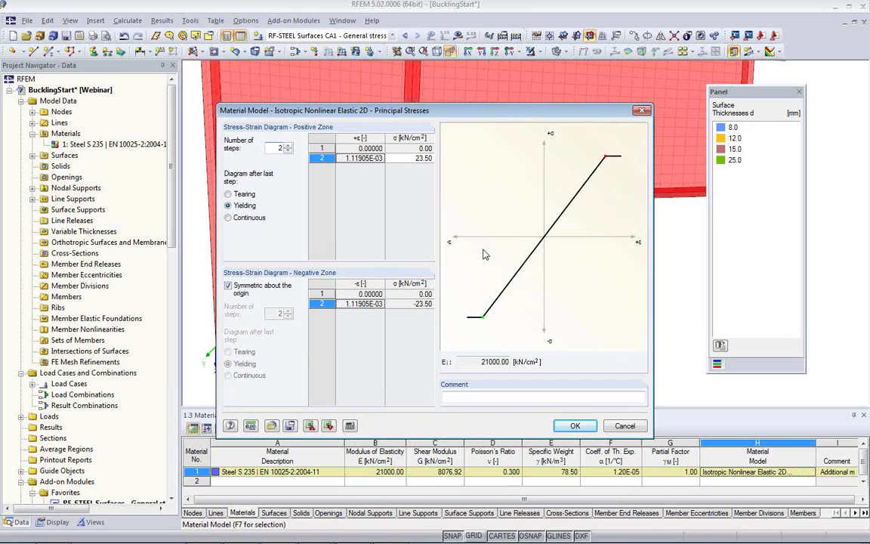
{"action": "left_click", "coordinate": [626, 426]}
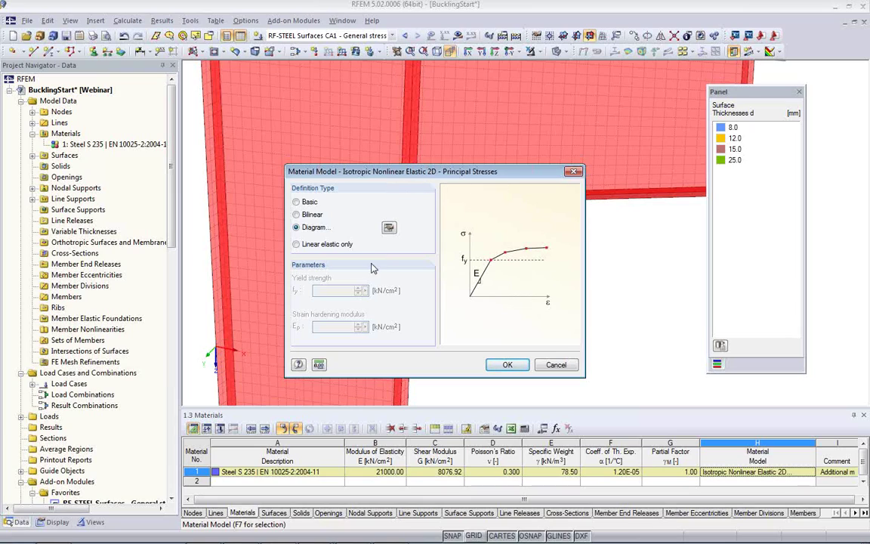
{"action": "left_click", "coordinate": [297, 202]}
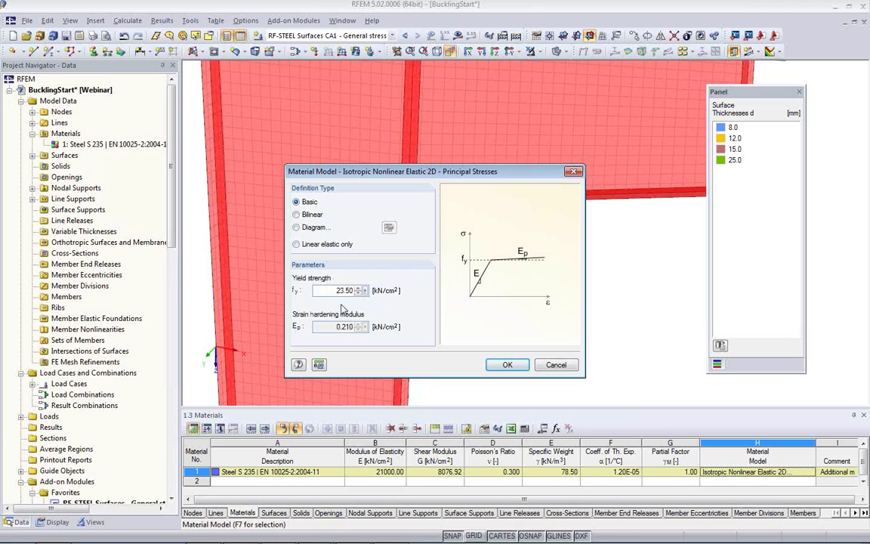
{"action": "left_click", "coordinate": [507, 366]}
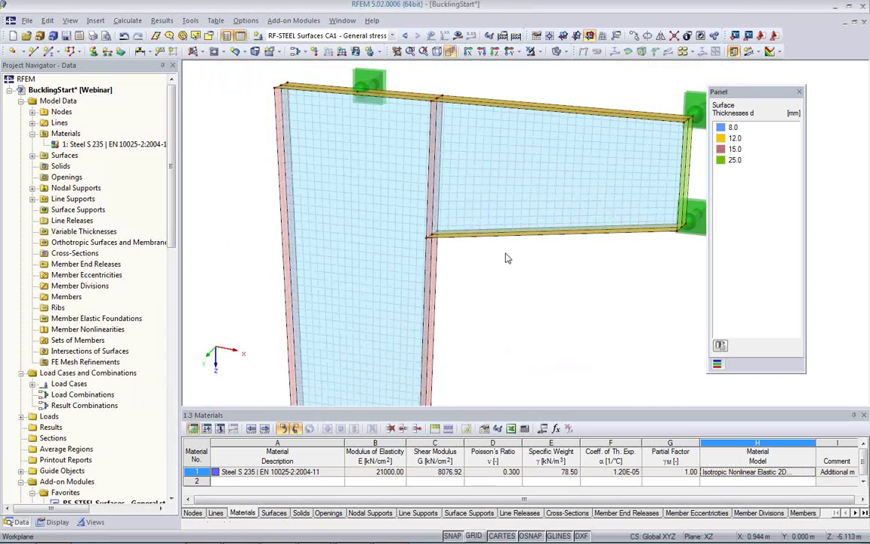
Switch to load case LC1 - Design Load and calculate its results with the changed material model
{"action": "middle_click_drag", "start_coordinate": [492, 334], "coordinate": [405, 291]}
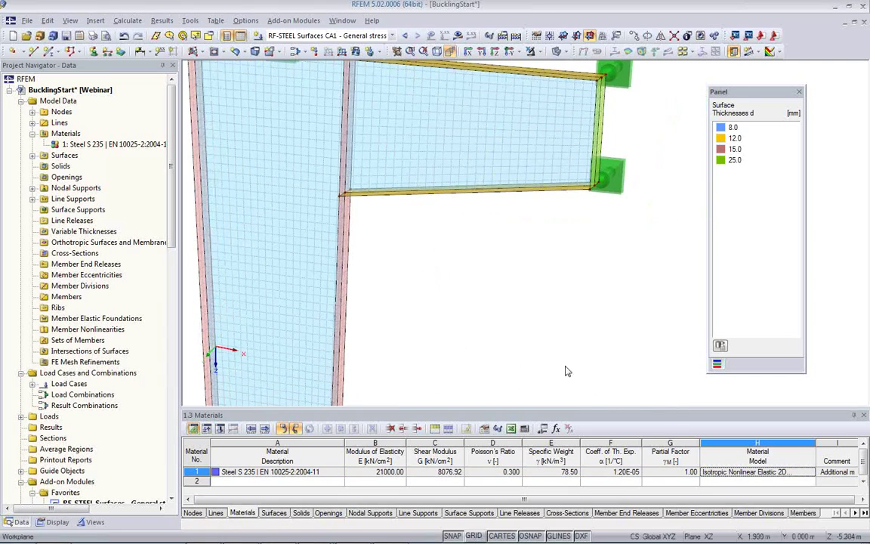
{"action": "scroll", "coordinate": [526, 344], "scroll_direction": "down", "scroll_amount": 1}
{"action": "middle_click_drag", "start_coordinate": [505, 342], "coordinate": [484, 307]}
{"action": "scroll", "coordinate": [483, 305], "scroll_direction": "down", "scroll_amount": 1}
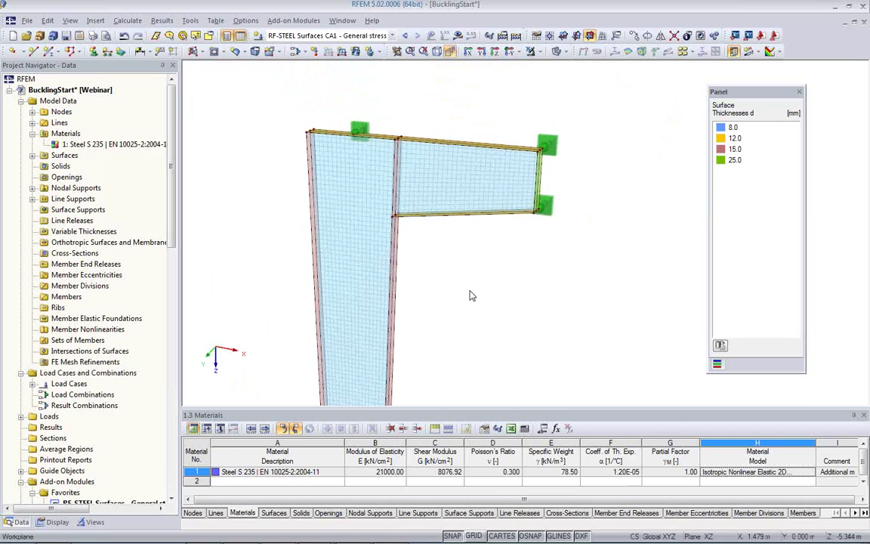
{"action": "middle_click_drag", "start_coordinate": [468, 295], "coordinate": [411, 281], "text": "ctrl"}
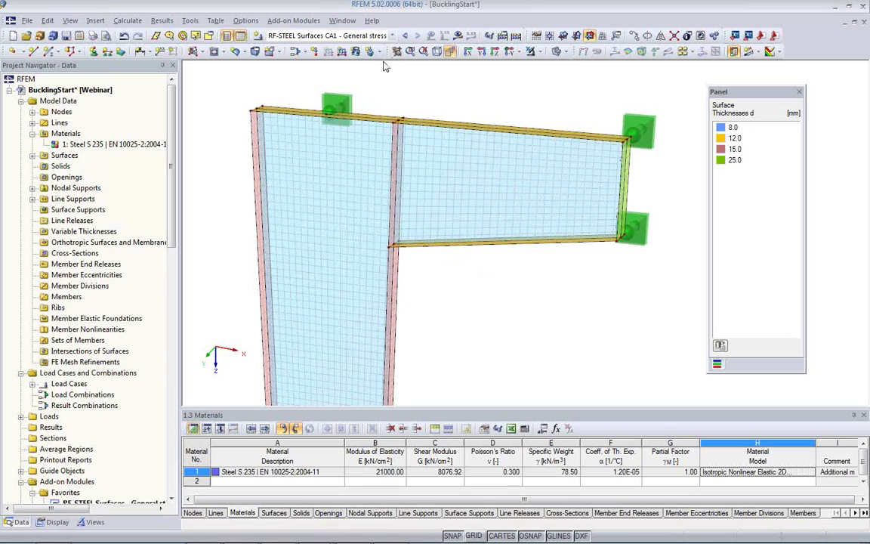
{"action": "left_click", "coordinate": [392, 35]}
{"action": "left_click", "coordinate": [332, 43]}
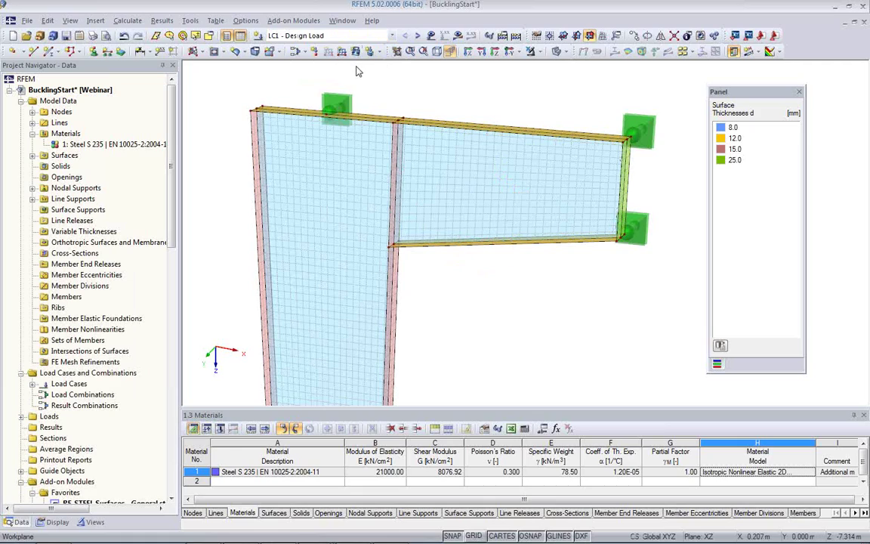
{"action": "left_click", "coordinate": [458, 35]}
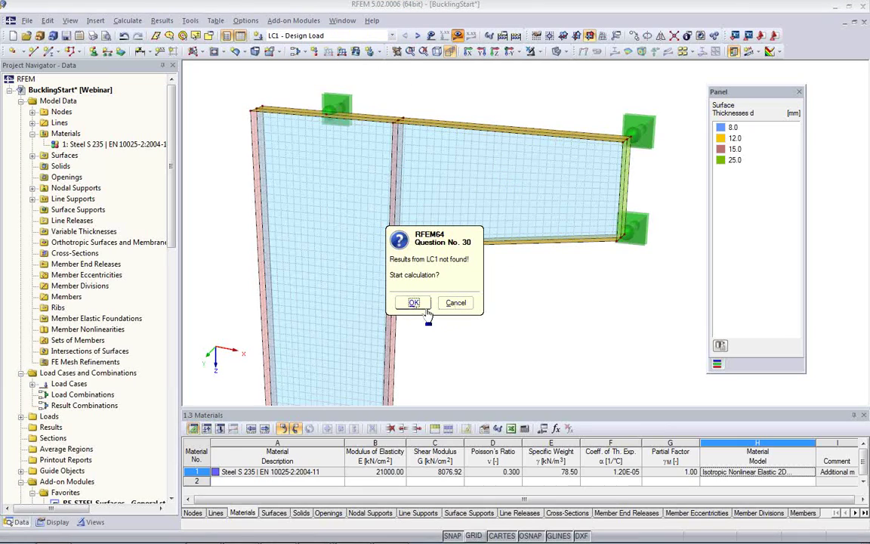
{"action": "left_click", "coordinate": [416, 302]}
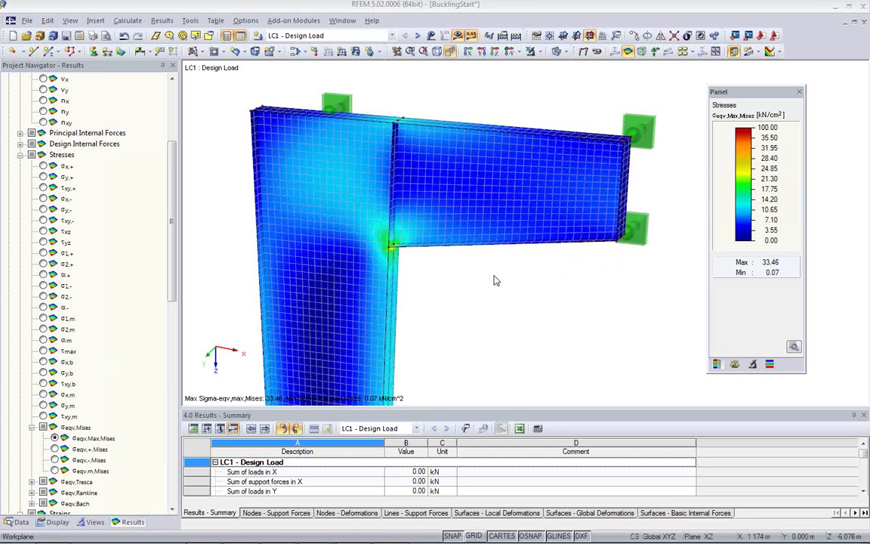
Examine the maximum von Mises equivalent stresses around the inner corner where the column meets the beam
{"action": "middle_click_drag", "start_coordinate": [456, 286], "coordinate": [487, 251], "text": "ctrl"}
{"action": "scroll", "coordinate": [436, 260], "scroll_direction": "up", "scroll_amount": 4}
{"action": "scroll", "coordinate": [498, 270], "scroll_direction": "down", "scroll_amount": 3}
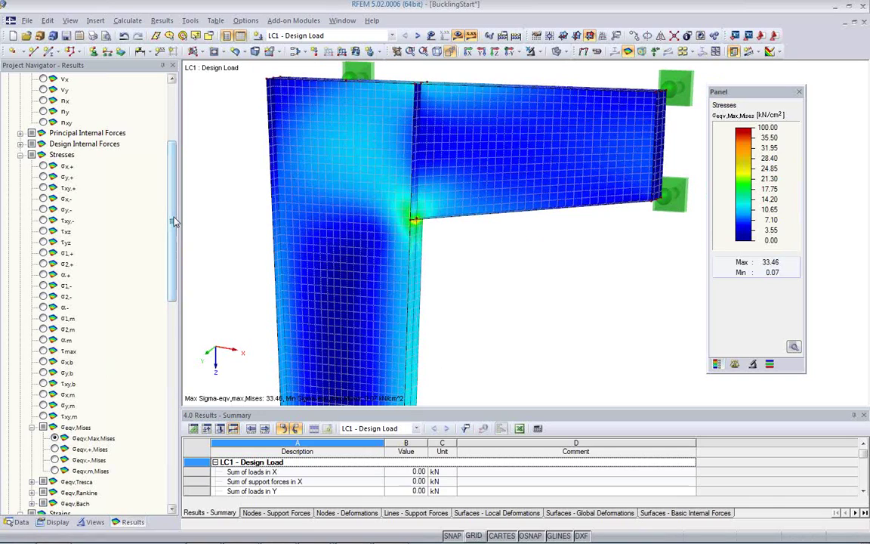
{"action": "left_click_drag", "start_coordinate": [174, 220], "coordinate": [174, 253]}
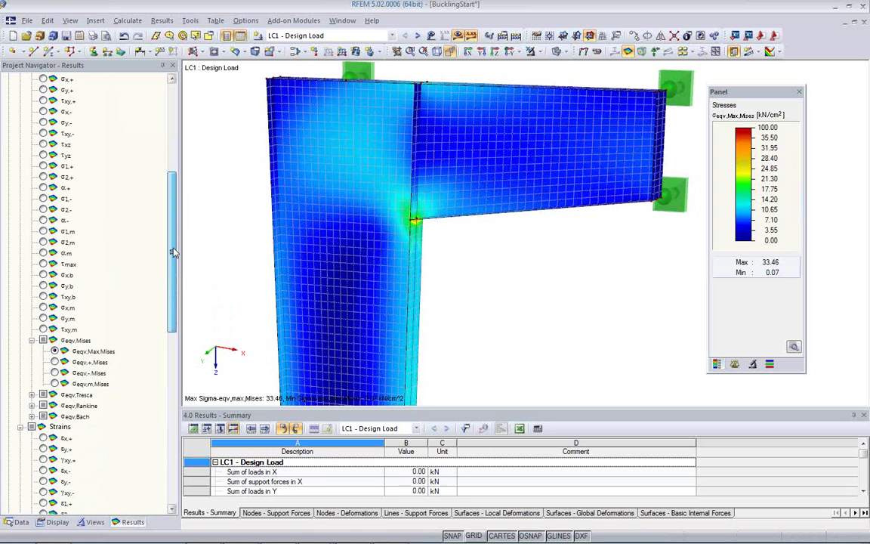
{"action": "scroll", "coordinate": [174, 253], "scroll_direction": "up", "scroll_amount": 3}
{"action": "scroll", "coordinate": [381, 196], "scroll_direction": "up", "scroll_amount": 2}
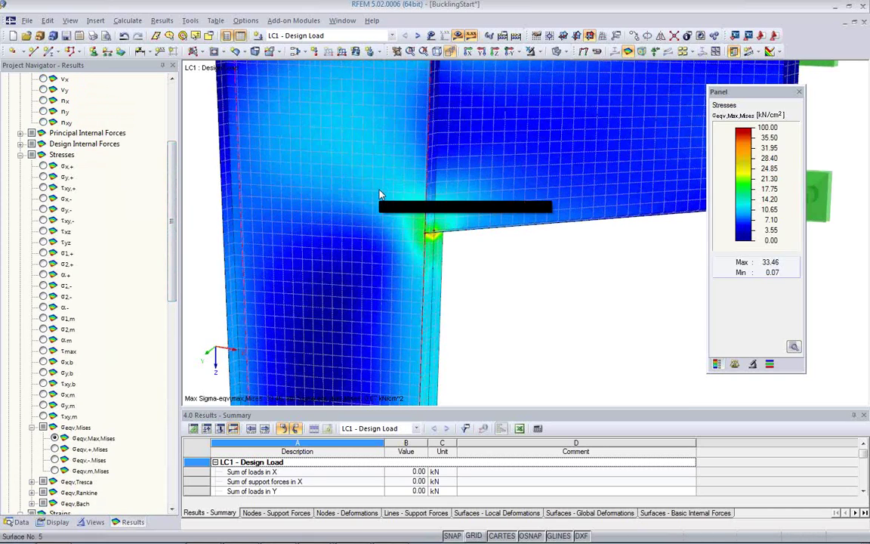
{"action": "scroll", "coordinate": [370, 173], "scroll_direction": "up", "scroll_amount": 1}
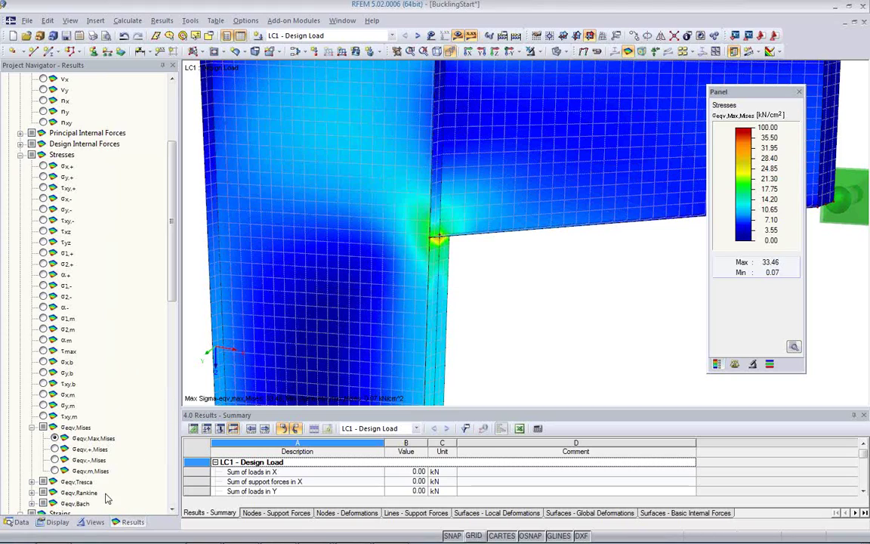
Set the distribution of internal forces and stresses on surfaces to Non Continuous in the results display settings
{"action": "left_click", "coordinate": [58, 522]}
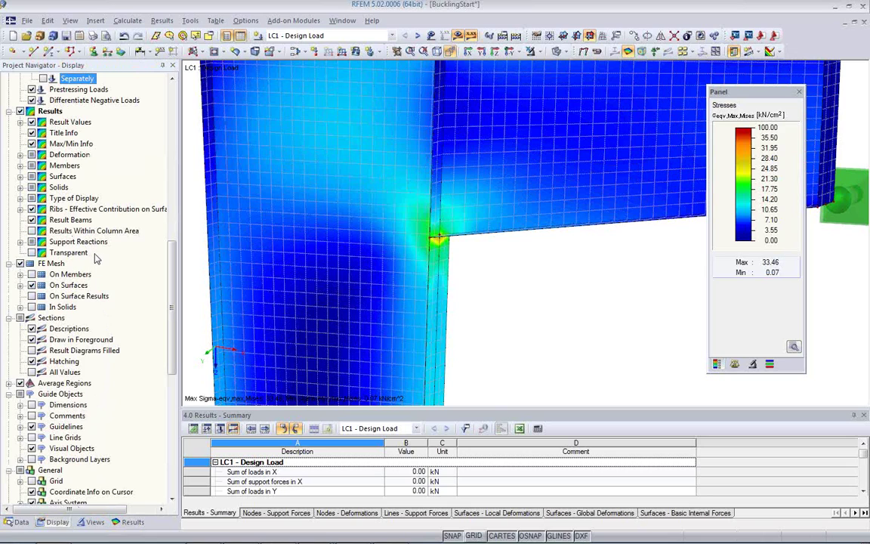
{"action": "scroll", "coordinate": [104, 274], "scroll_direction": "down", "scroll_amount": 7}
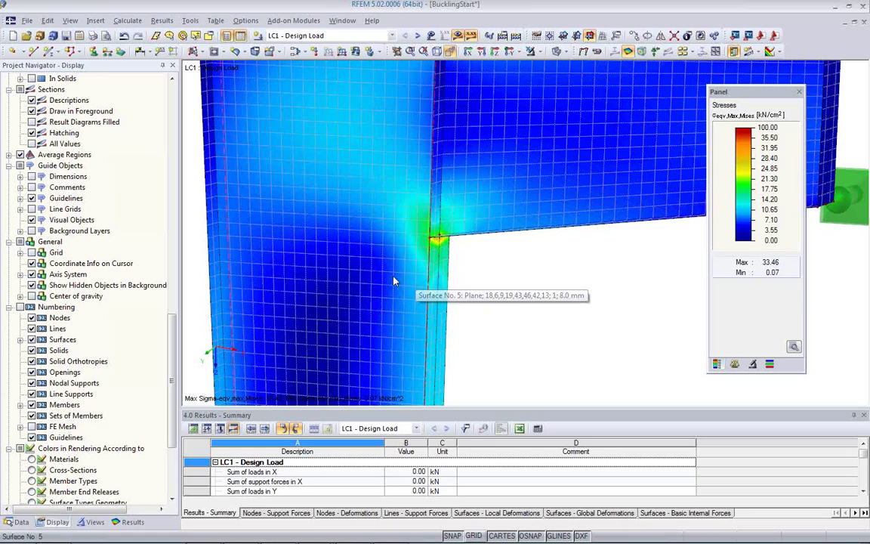
{"action": "scroll", "coordinate": [128, 312], "scroll_direction": "down", "scroll_amount": 3}
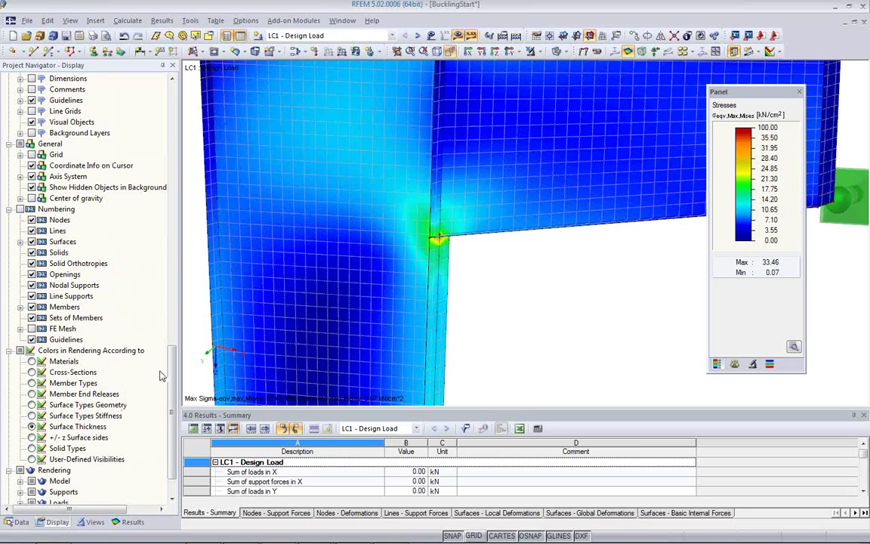
{"action": "left_click_drag", "start_coordinate": [173, 400], "coordinate": [174, 270]}
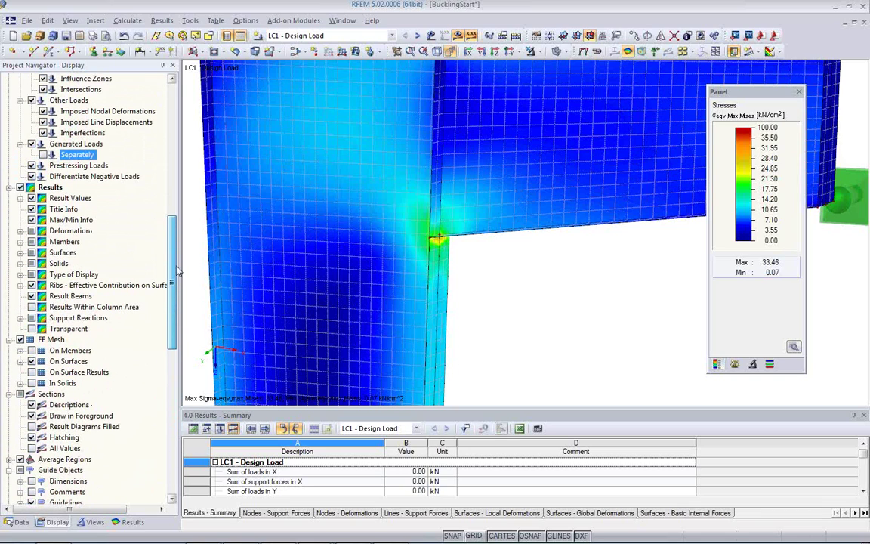
{"action": "left_click", "coordinate": [21, 253]}
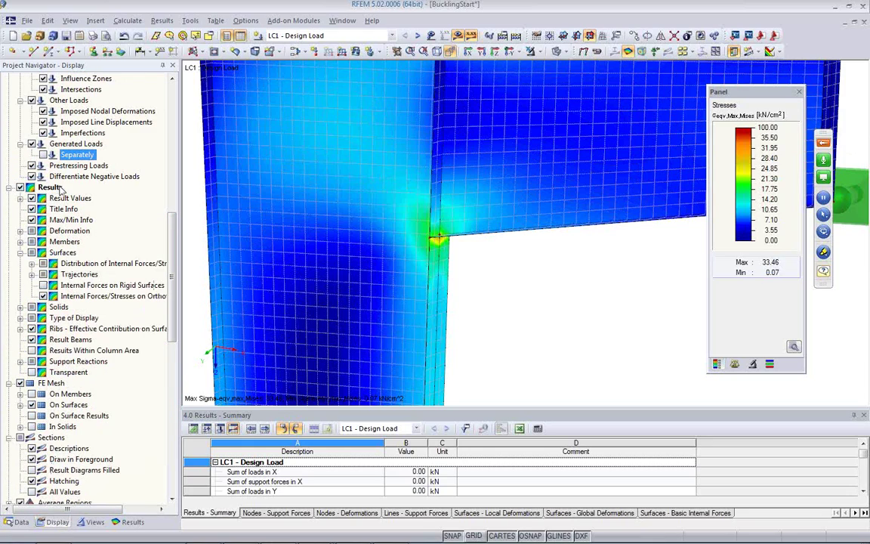
{"action": "left_click", "coordinate": [31, 263]}
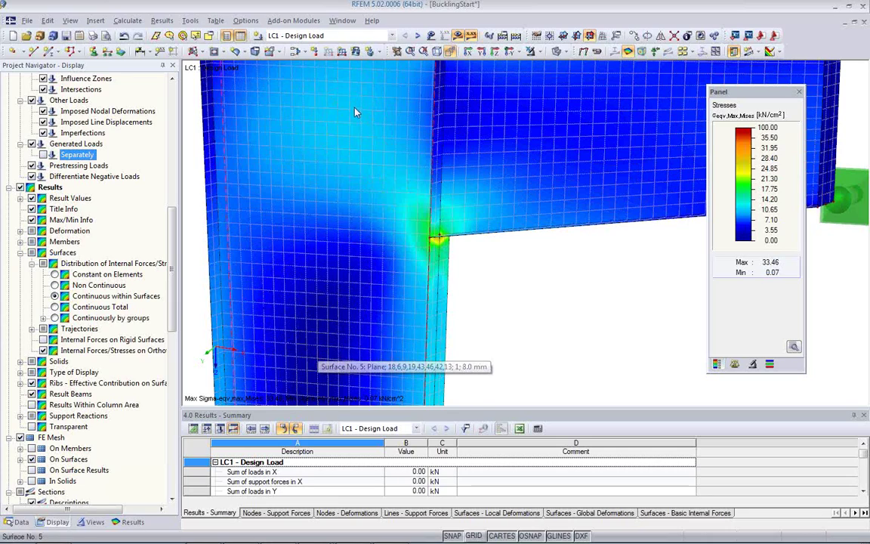
{"action": "left_click", "coordinate": [58, 292]}
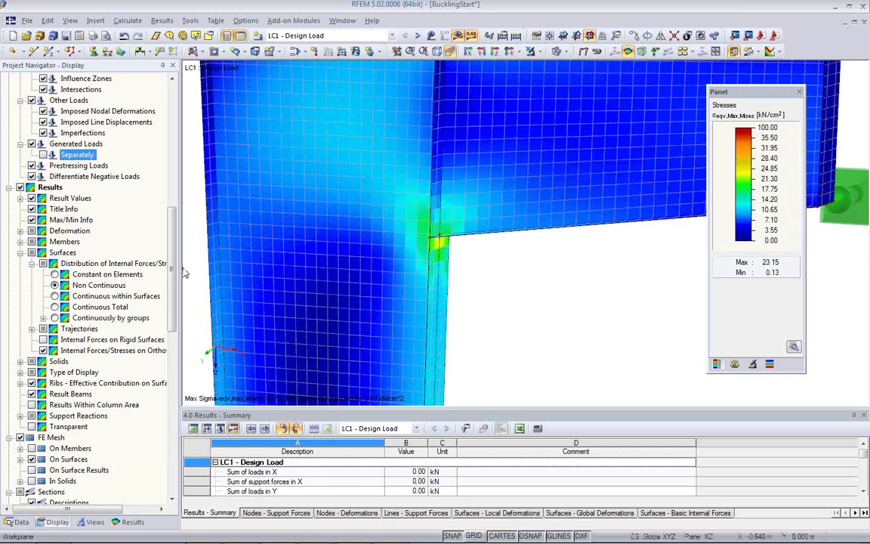
Turn off the smooth color transition and show surface results as Constant on Elements, checking the corner's elements up close
{"action": "left_click", "coordinate": [793, 347]}
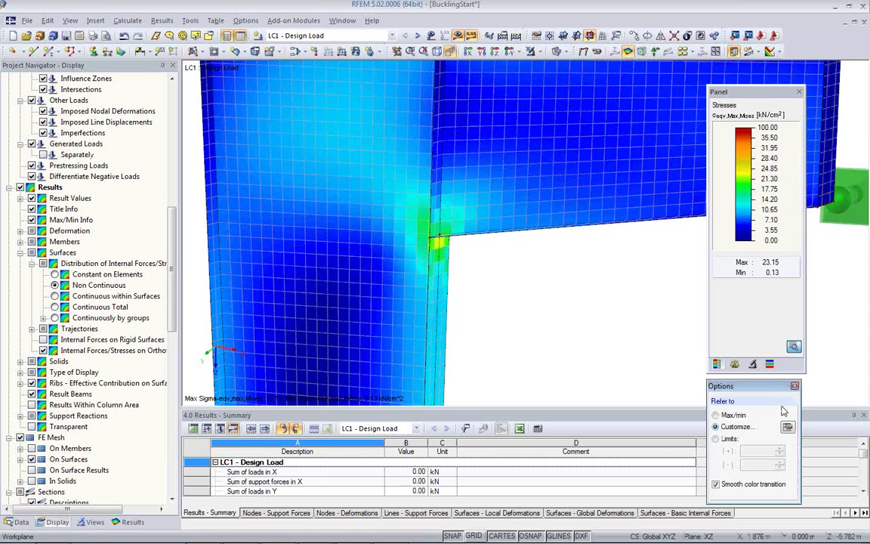
{"action": "left_click", "coordinate": [716, 485]}
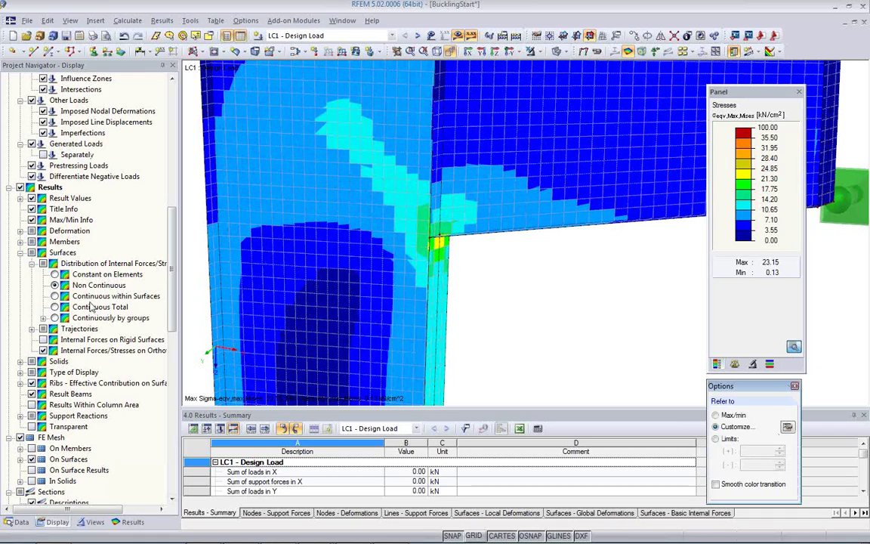
{"action": "left_click", "coordinate": [55, 274]}
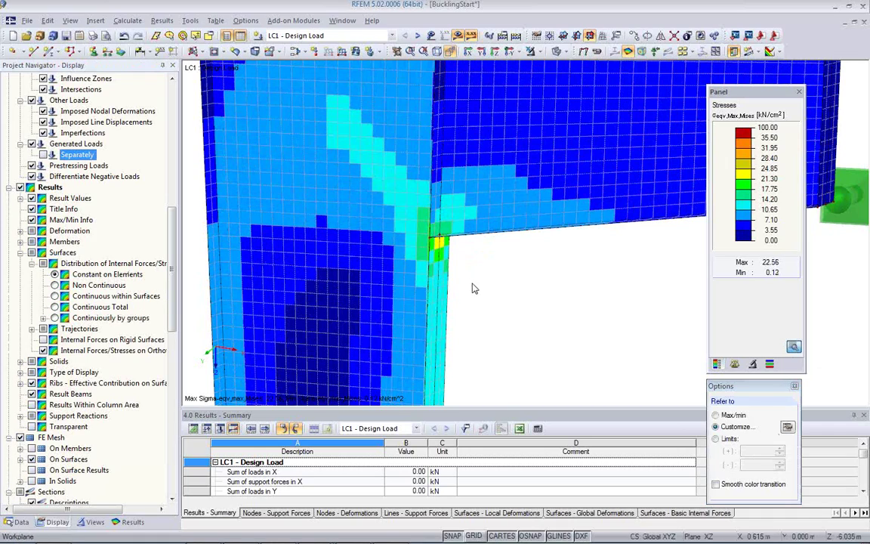
{"action": "middle_click_drag", "start_coordinate": [458, 292], "coordinate": [710, 273], "text": "ctrl"}
{"action": "middle_click_drag", "start_coordinate": [420, 261], "coordinate": [551, 243], "text": "ctrl"}
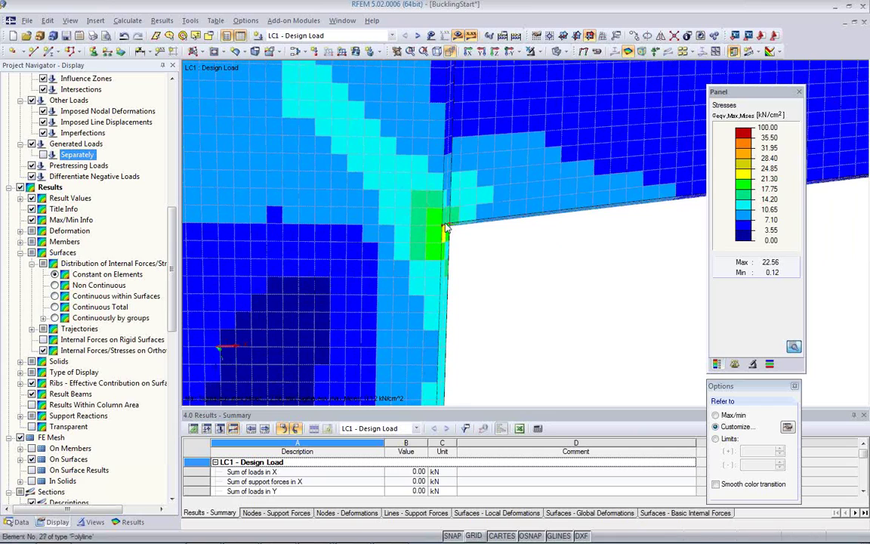
{"action": "scroll", "coordinate": [434, 223], "scroll_direction": "up", "scroll_amount": 3}
{"action": "scroll", "coordinate": [434, 223], "scroll_direction": "down", "scroll_amount": 1}
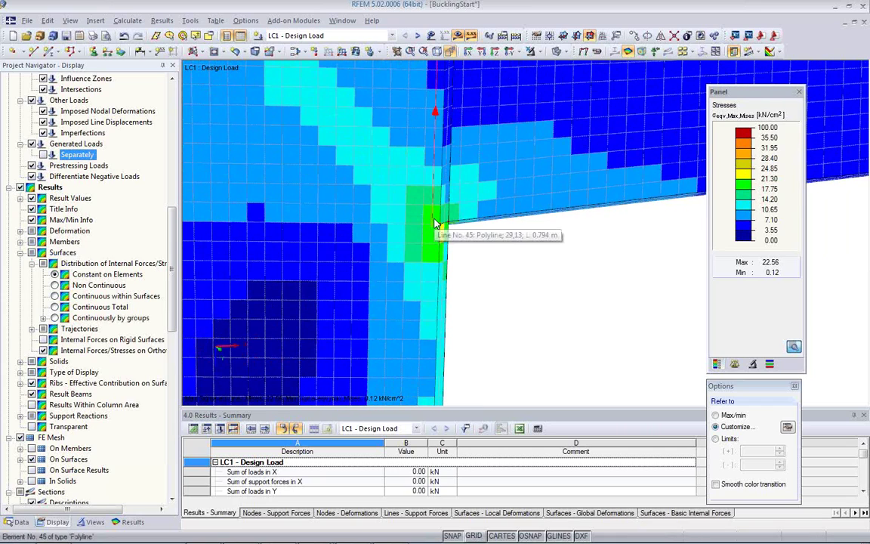
{"action": "middle_click_drag", "start_coordinate": [476, 262], "coordinate": [212, 270]}
{"action": "middle_click_drag", "start_coordinate": [409, 228], "coordinate": [403, 263]}
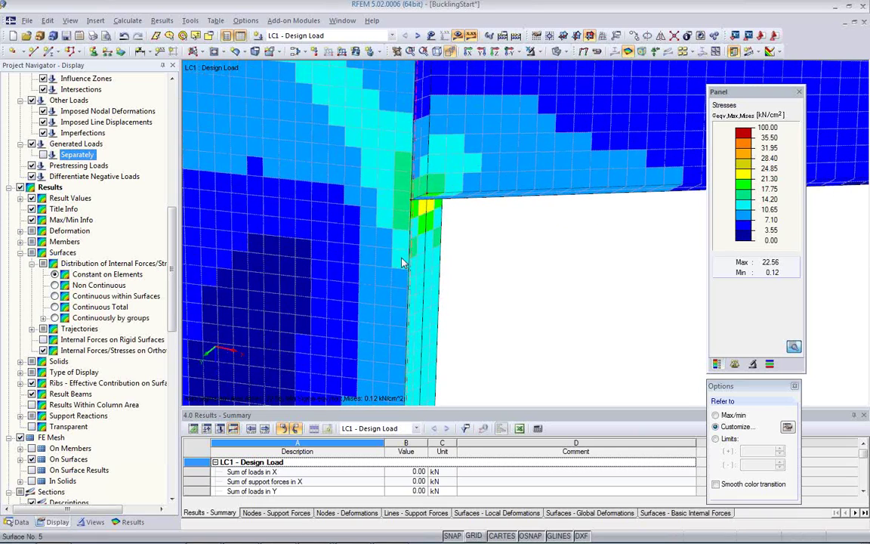
Display the Design Ratio from the Criteria results on the surfaces of the frame corner
{"action": "left_click", "coordinate": [129, 522]}
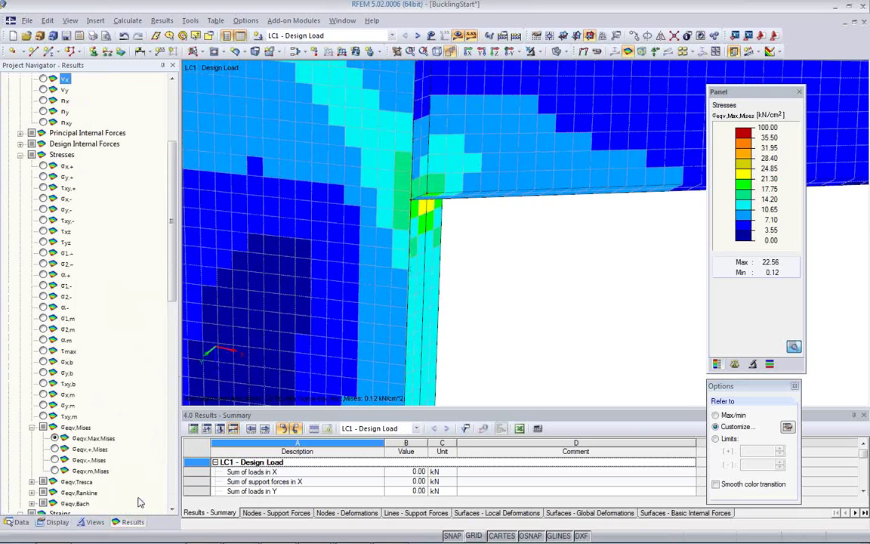
{"action": "scroll", "coordinate": [156, 219], "scroll_direction": "down", "scroll_amount": 3}
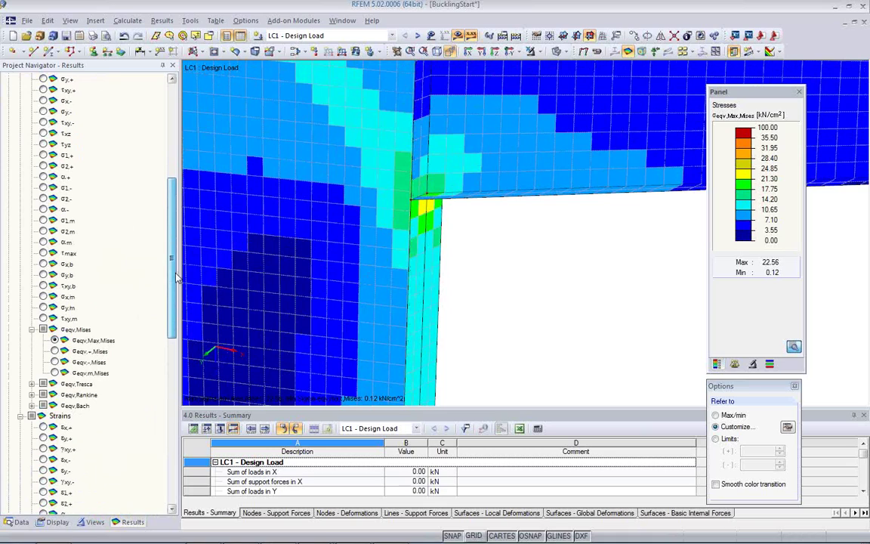
{"action": "left_click_drag", "start_coordinate": [172, 278], "coordinate": [171, 402]}
{"action": "scroll", "coordinate": [153, 352], "scroll_direction": "down", "scroll_amount": 3}
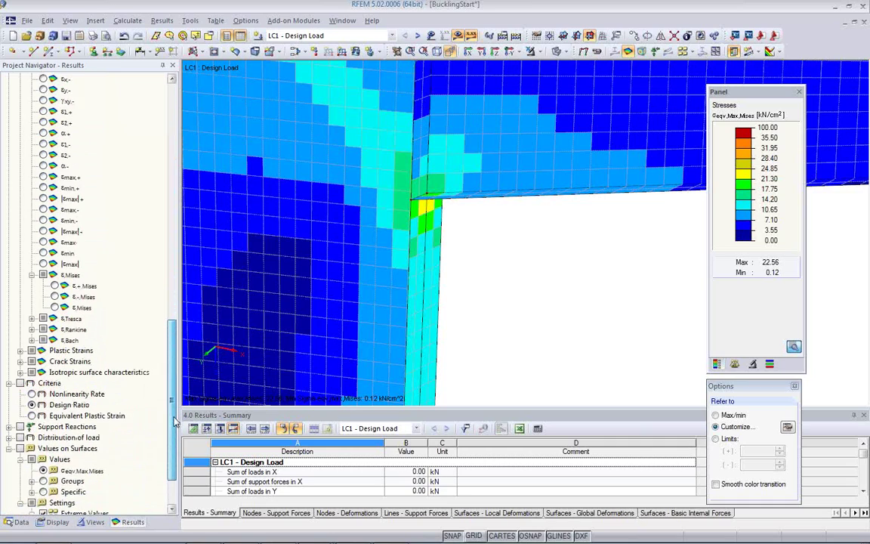
{"action": "left_click", "coordinate": [20, 362]}
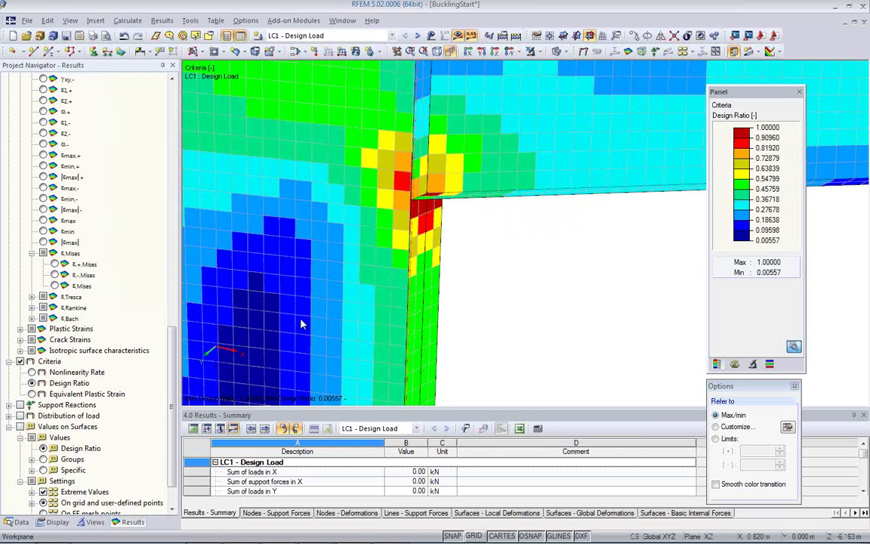
Inspect the Nonlinearity Rate criterion and the equivalent Mises strains at the frame corner
{"action": "left_click", "coordinate": [31, 373]}
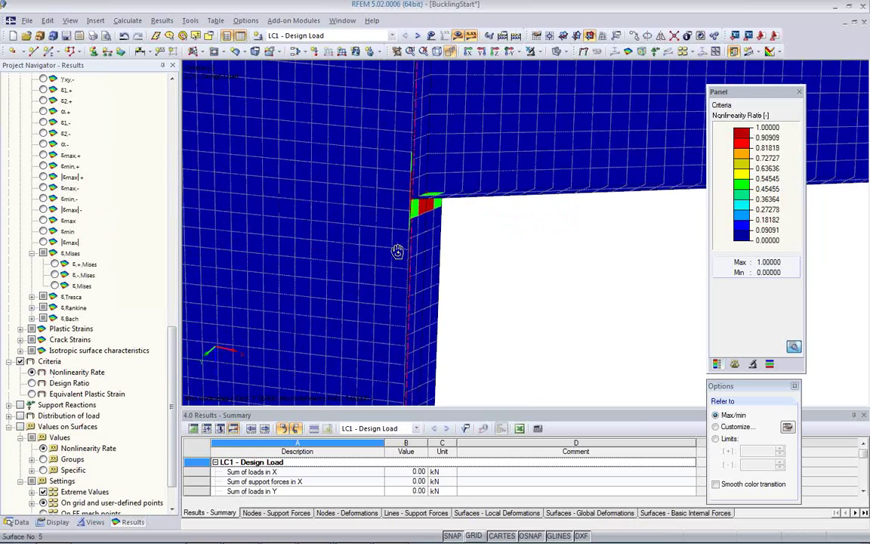
{"action": "middle_click_drag", "start_coordinate": [398, 252], "coordinate": [452, 305]}
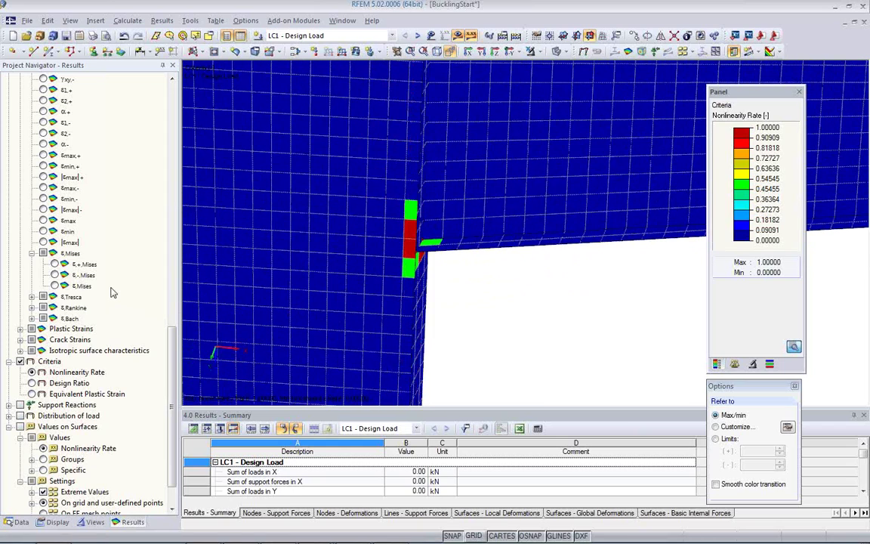
{"action": "left_click", "coordinate": [55, 285]}
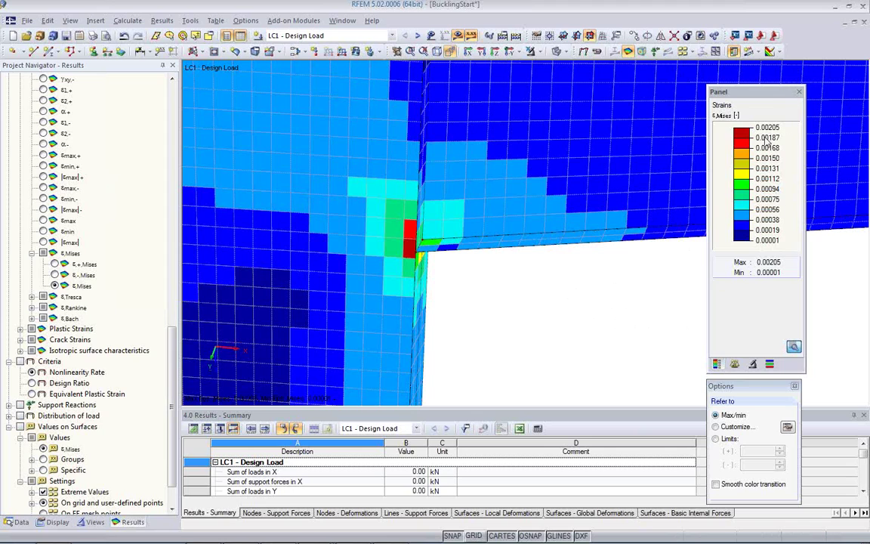
{"action": "middle_click_drag", "start_coordinate": [524, 288], "coordinate": [227, 300], "text": "ctrl"}
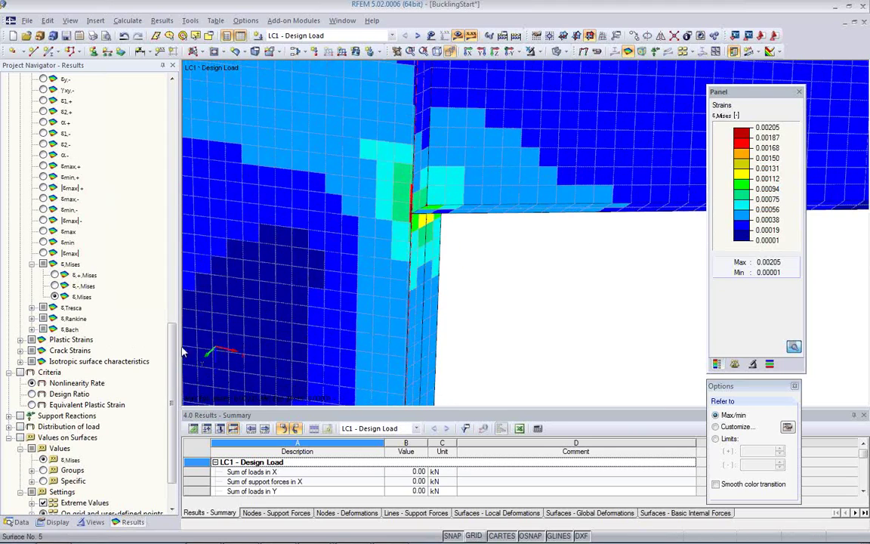
Review the Design Ratio criterion again at the corner and display the membrane equivalent stresses σeqv,m,Mises
{"action": "left_click", "coordinate": [33, 394]}
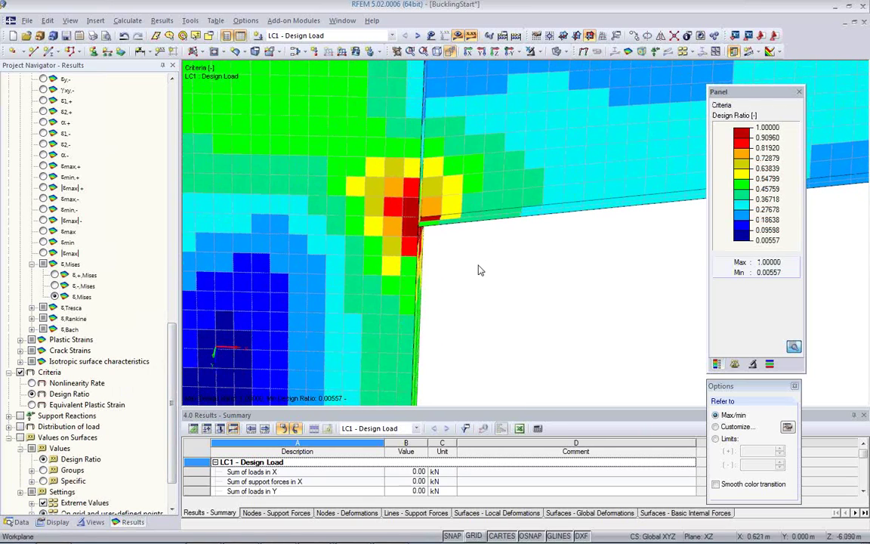
{"action": "scroll", "coordinate": [469, 272], "scroll_direction": "up", "scroll_amount": 2}
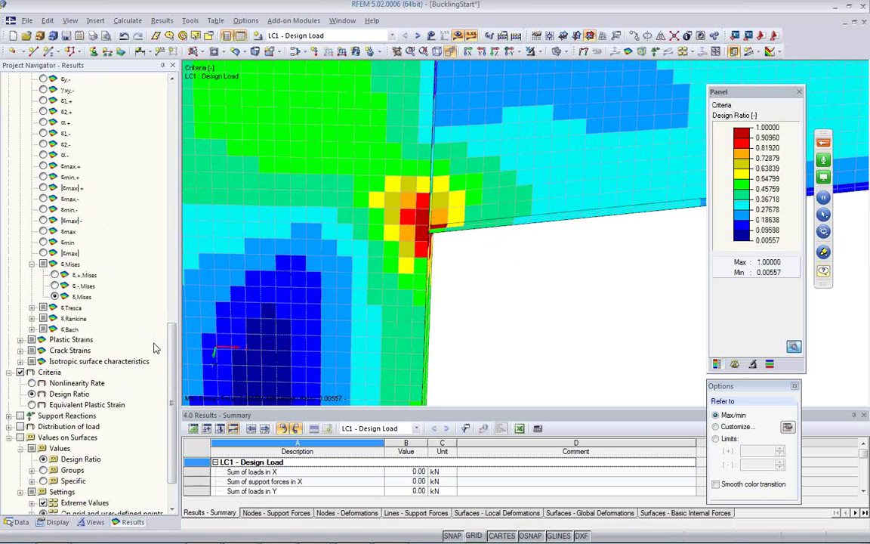
{"action": "scroll", "coordinate": [127, 303], "scroll_direction": "up", "scroll_amount": 9}
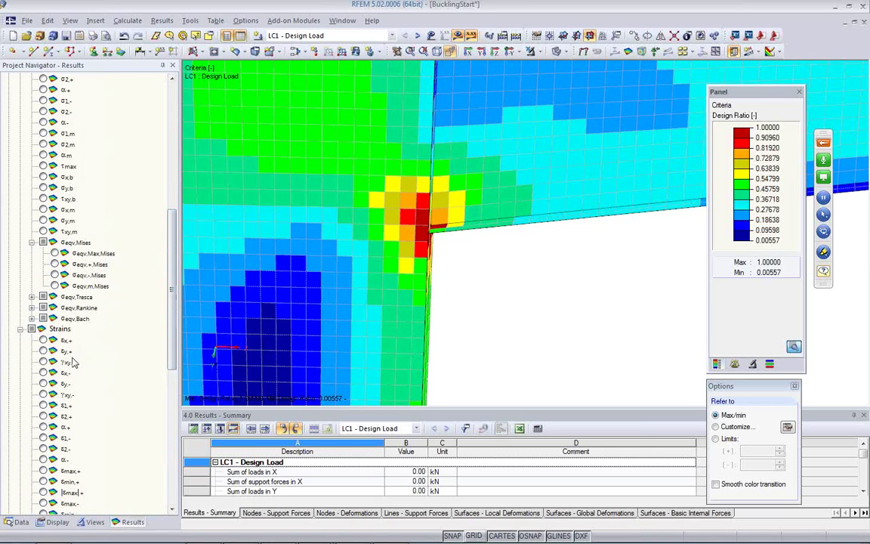
{"action": "left_click", "coordinate": [54, 286]}
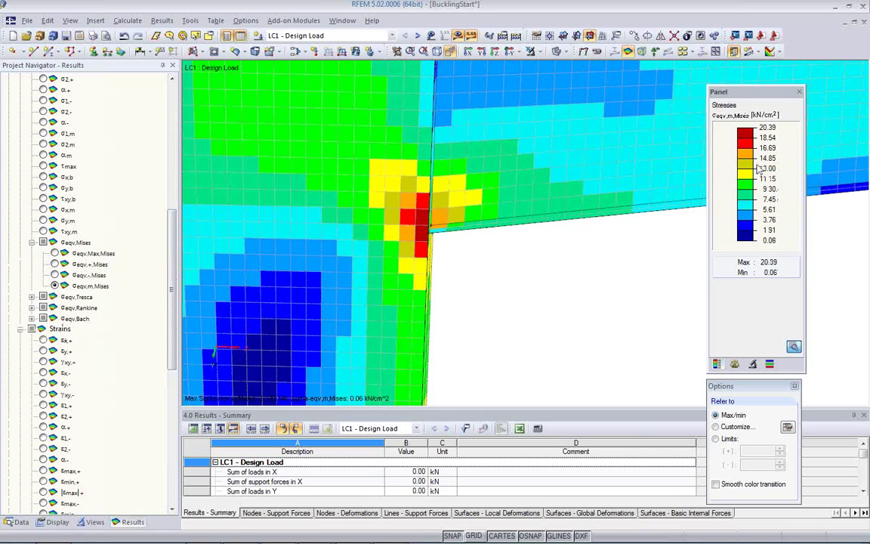
Examine the σeqv,m,Mises stresses on the individual elements around the frame corner and review the display settings for surface results
{"action": "middle_click_drag", "start_coordinate": [581, 292], "coordinate": [490, 294]}
{"action": "middle_click_drag", "start_coordinate": [488, 297], "coordinate": [463, 335]}
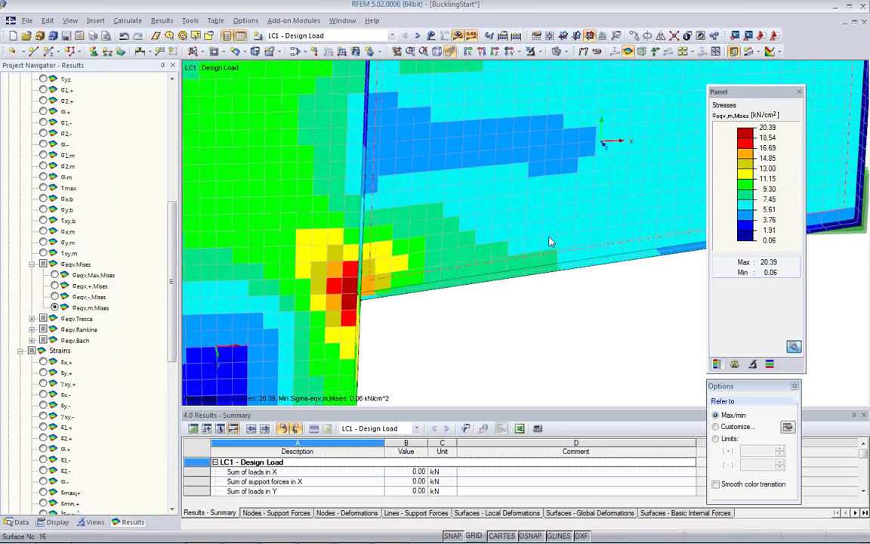
{"action": "scroll", "coordinate": [549, 241], "scroll_direction": "up", "scroll_amount": 4}
{"action": "middle_click_drag", "start_coordinate": [534, 179], "coordinate": [554, 208]}
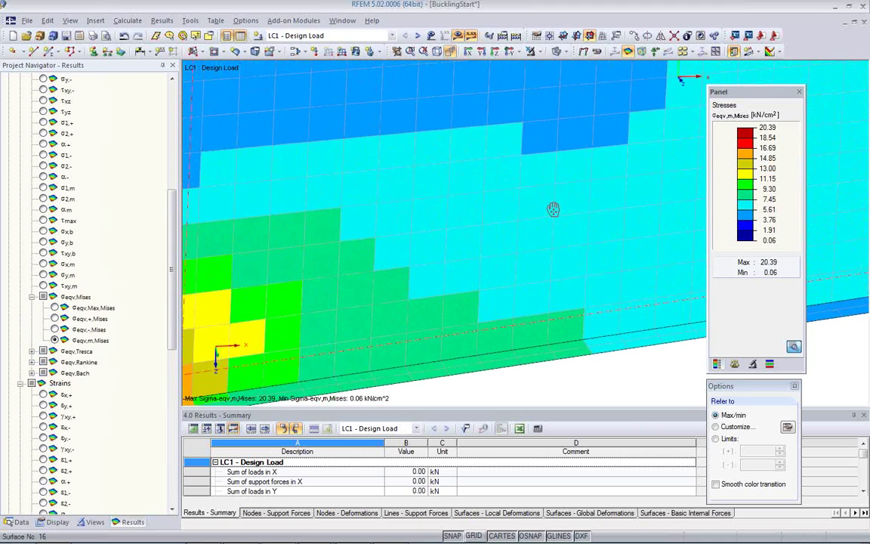
{"action": "middle_click_drag", "start_coordinate": [433, 250], "coordinate": [509, 201]}
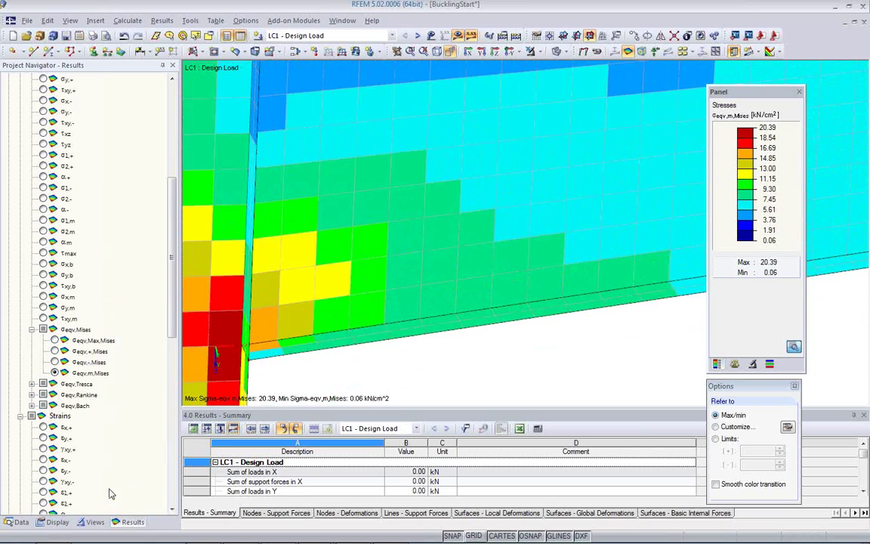
{"action": "left_click", "coordinate": [58, 522]}
{"action": "scroll", "coordinate": [117, 266], "scroll_direction": "up", "scroll_amount": 6}
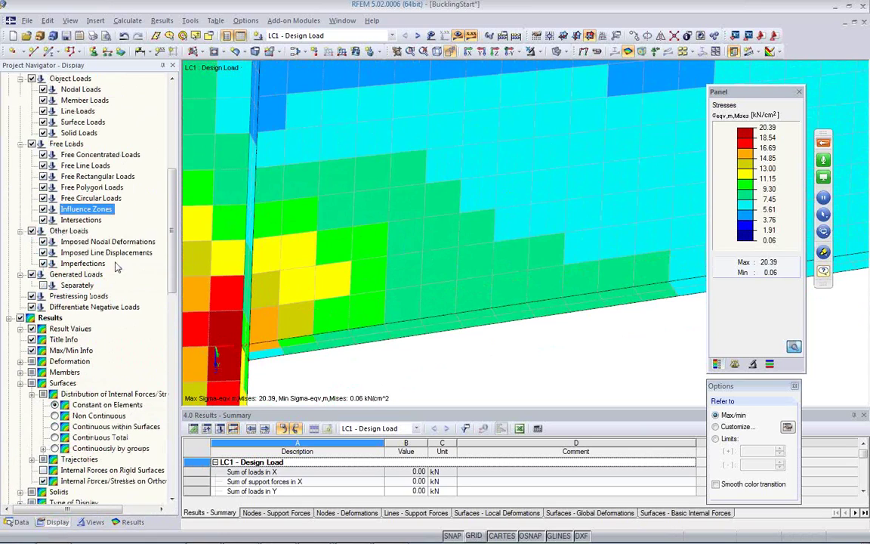
{"action": "scroll", "coordinate": [94, 351], "scroll_direction": "down", "scroll_amount": 2}
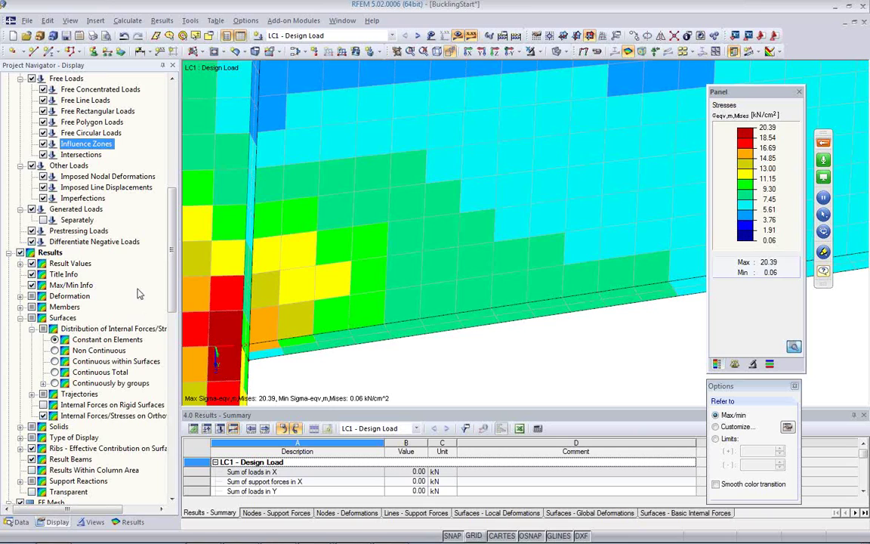
{"action": "scroll", "coordinate": [155, 449], "scroll_direction": "down", "scroll_amount": 18}
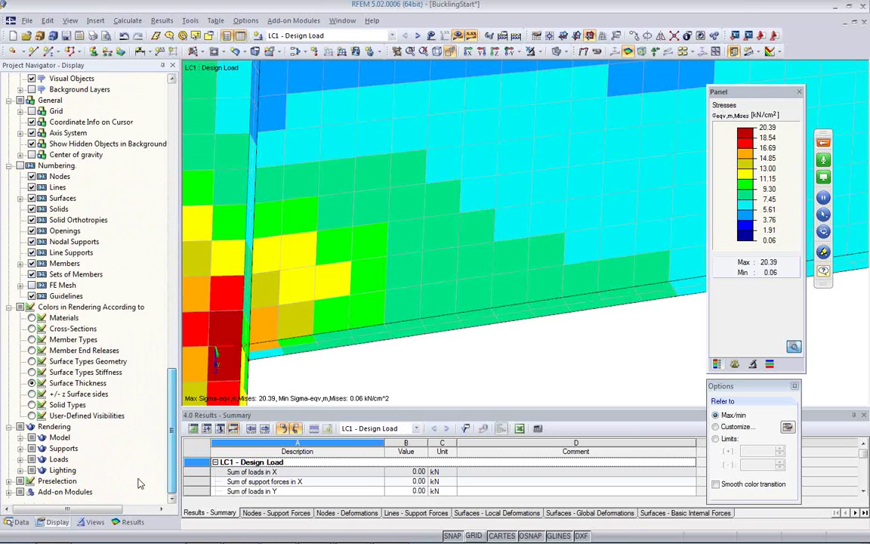
Turn on the values on surfaces, exclude the extreme values, and show the stresses on FE mesh points near the corner
{"action": "left_click", "coordinate": [128, 522]}
{"action": "scroll", "coordinate": [107, 416], "scroll_direction": "down", "scroll_amount": 14}
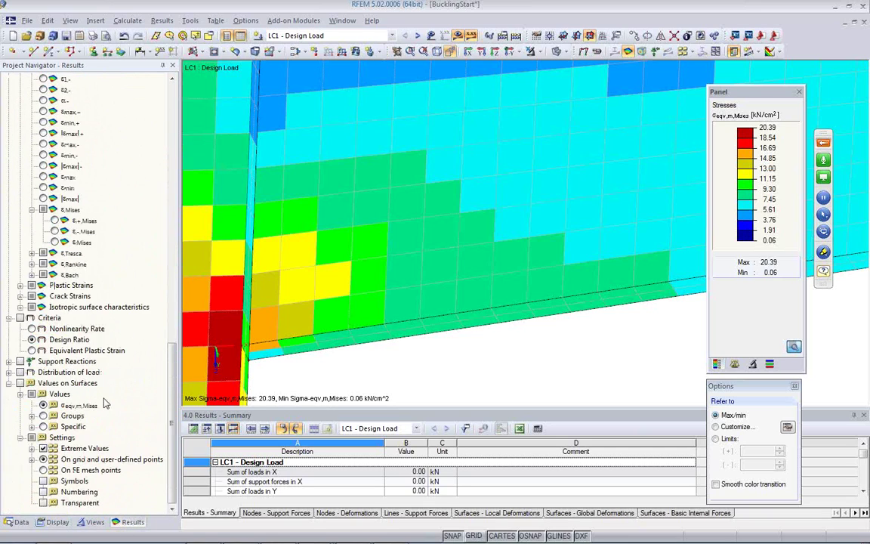
{"action": "left_click", "coordinate": [20, 382]}
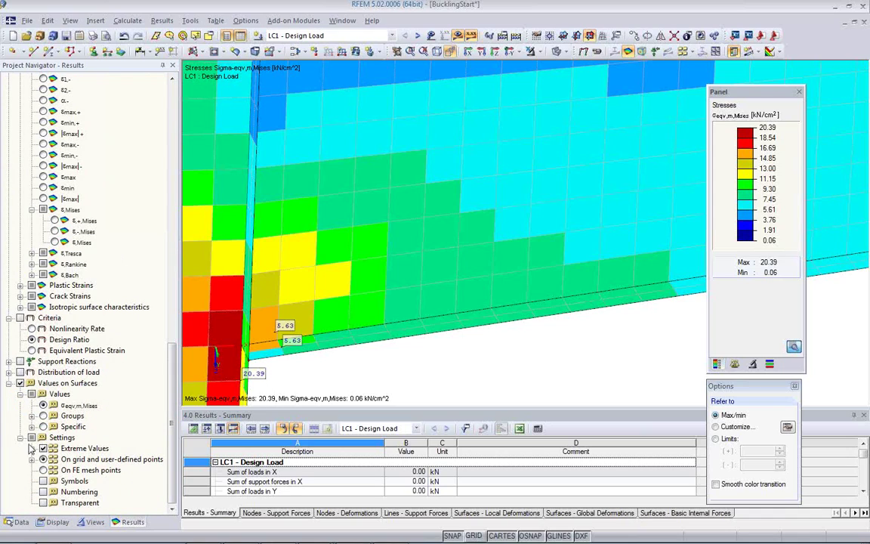
{"action": "left_click", "coordinate": [43, 449]}
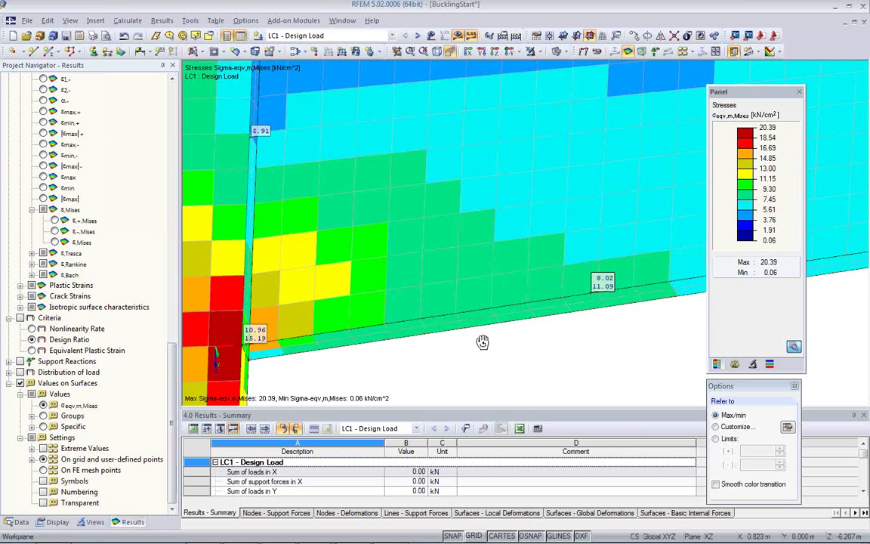
{"action": "middle_click_drag", "start_coordinate": [428, 342], "coordinate": [381, 326], "text": "ctrl"}
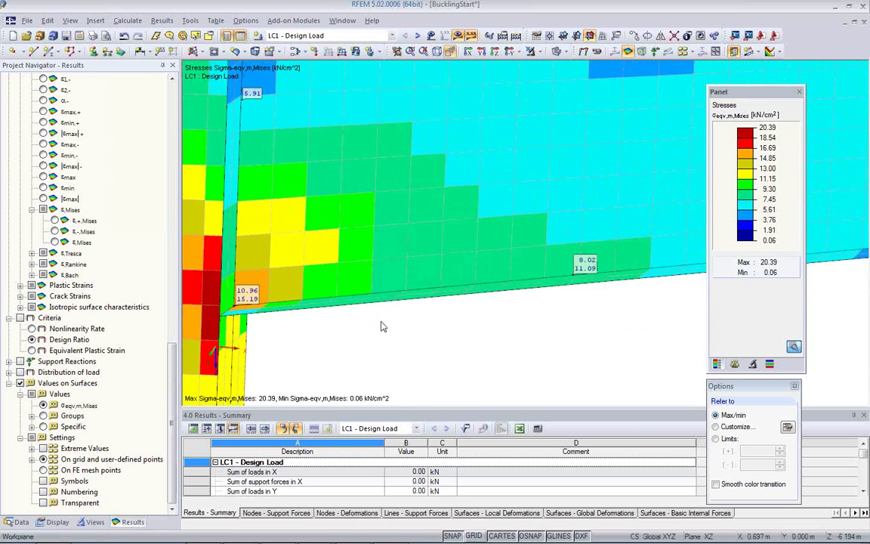
{"action": "left_click", "coordinate": [44, 470]}
{"action": "middle_click_drag", "start_coordinate": [567, 311], "coordinate": [581, 348]}
{"action": "scroll", "coordinate": [591, 259], "scroll_direction": "up", "scroll_amount": 2}
{"action": "middle_click_drag", "start_coordinate": [513, 245], "coordinate": [516, 143], "text": "ctrl"}
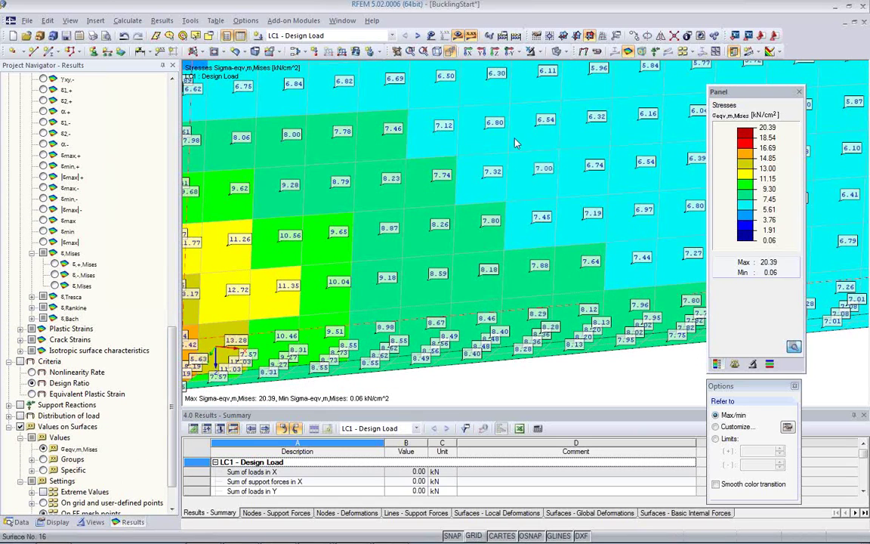
{"action": "middle_click_drag", "start_coordinate": [498, 237], "coordinate": [503, 211]}
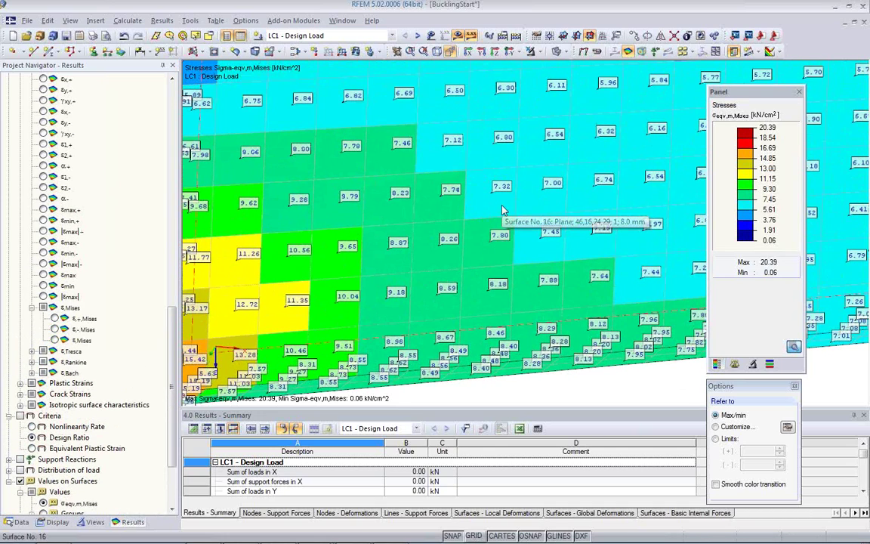
Set the distribution of surface results to Non Continuous and examine the separate element values meeting at the FE nodes
{"action": "left_click", "coordinate": [54, 521]}
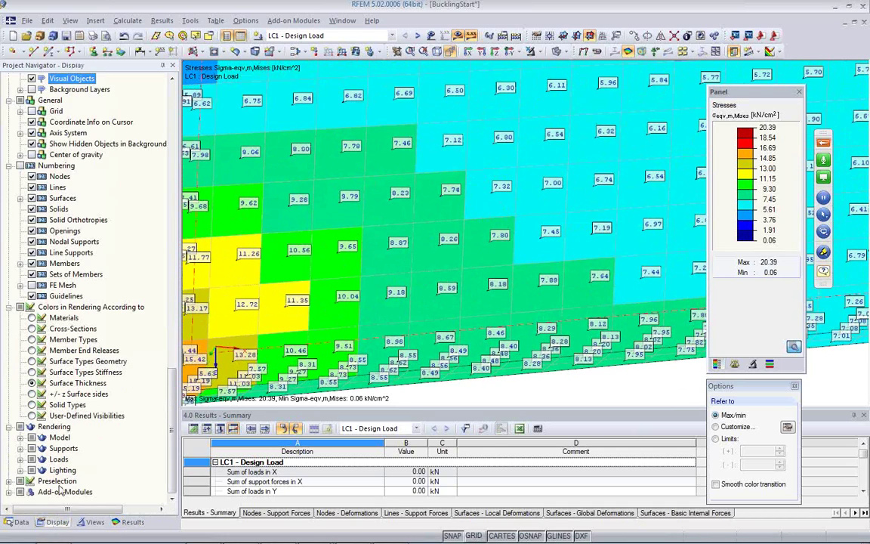
{"action": "scroll", "coordinate": [72, 298], "scroll_direction": "up", "scroll_amount": 15}
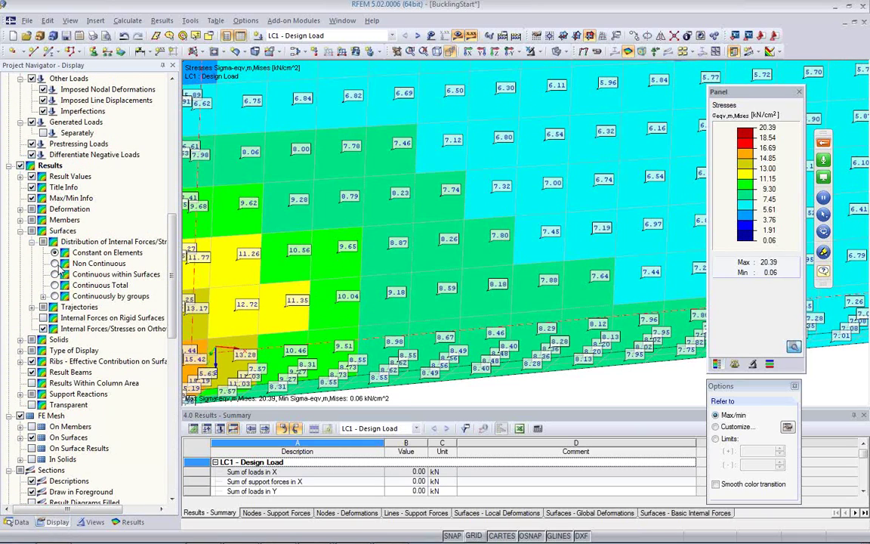
{"action": "left_click", "coordinate": [55, 263]}
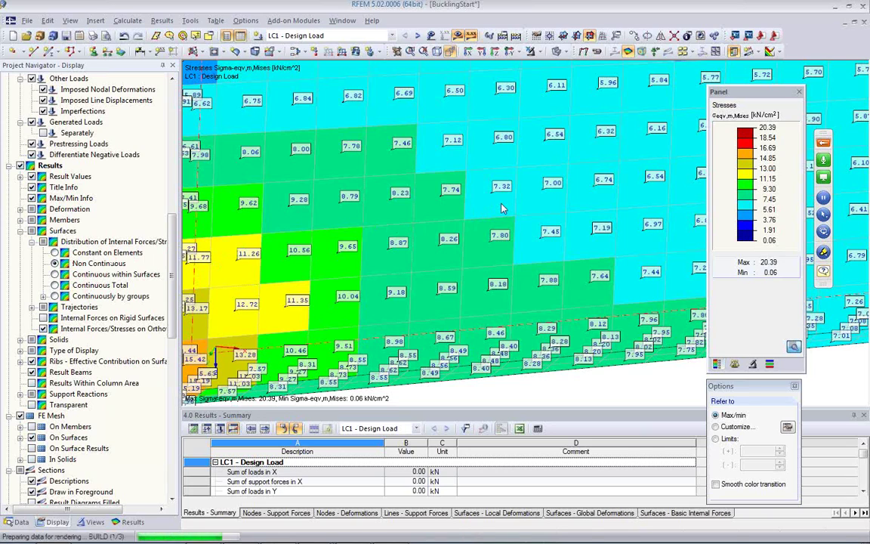
{"action": "scroll", "coordinate": [494, 201], "scroll_direction": "up", "scroll_amount": 3}
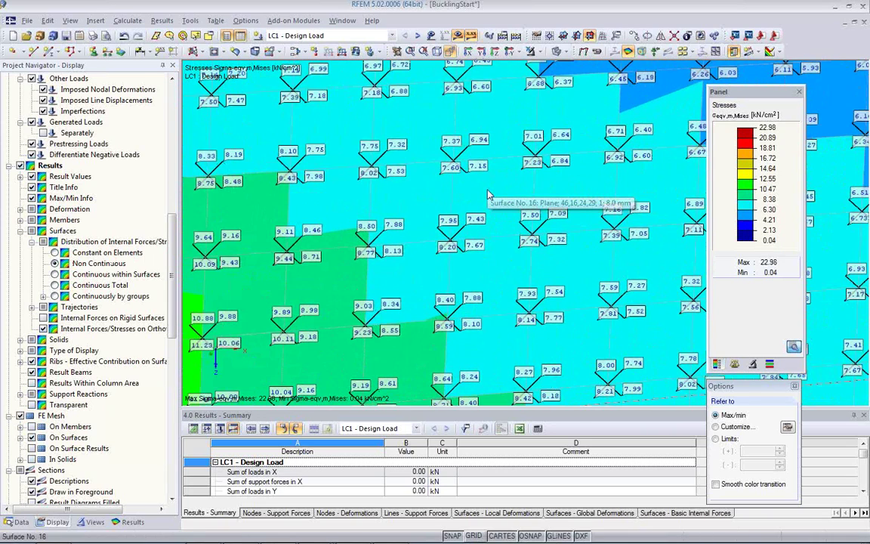
{"action": "scroll", "coordinate": [488, 195], "scroll_direction": "up", "scroll_amount": 1}
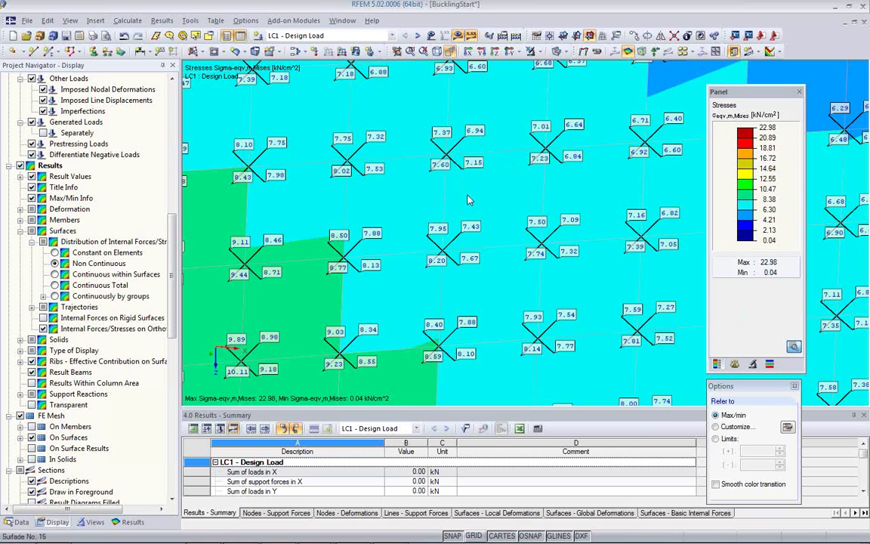
{"action": "scroll", "coordinate": [468, 200], "scroll_direction": "up", "scroll_amount": 2}
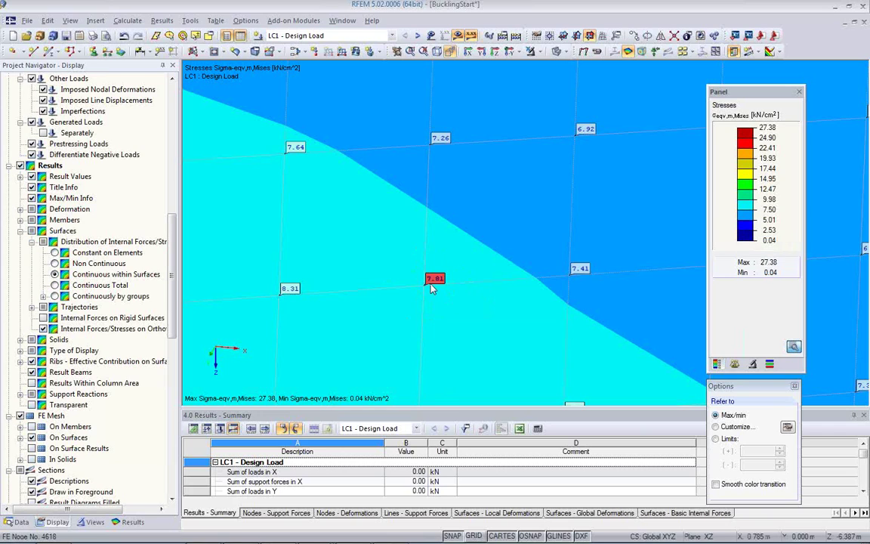
Examine the nodal stress values around the frame corner with the distribution set to Continuous within Surfaces
{"action": "scroll", "coordinate": [429, 299], "scroll_direction": "down", "scroll_amount": 3}
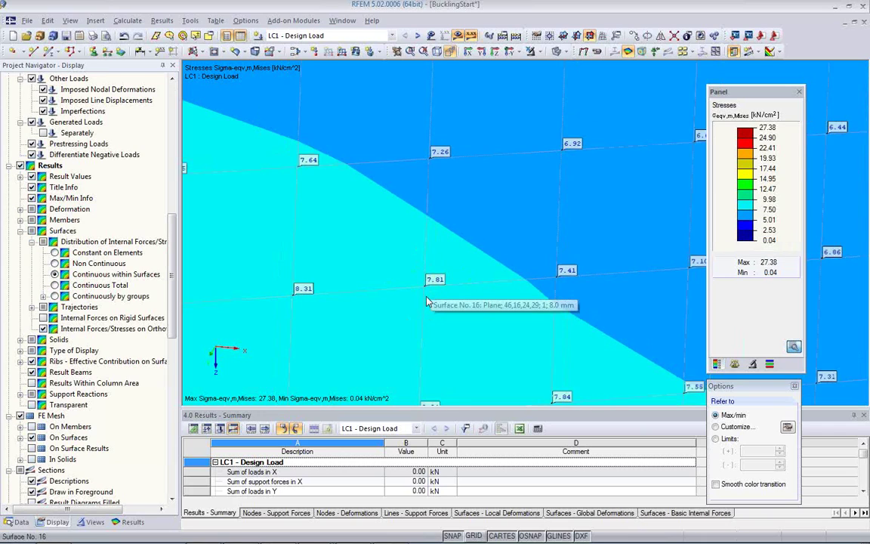
{"action": "scroll", "coordinate": [427, 301], "scroll_direction": "down", "scroll_amount": 2}
{"action": "scroll", "coordinate": [427, 302], "scroll_direction": "down", "scroll_amount": 4}
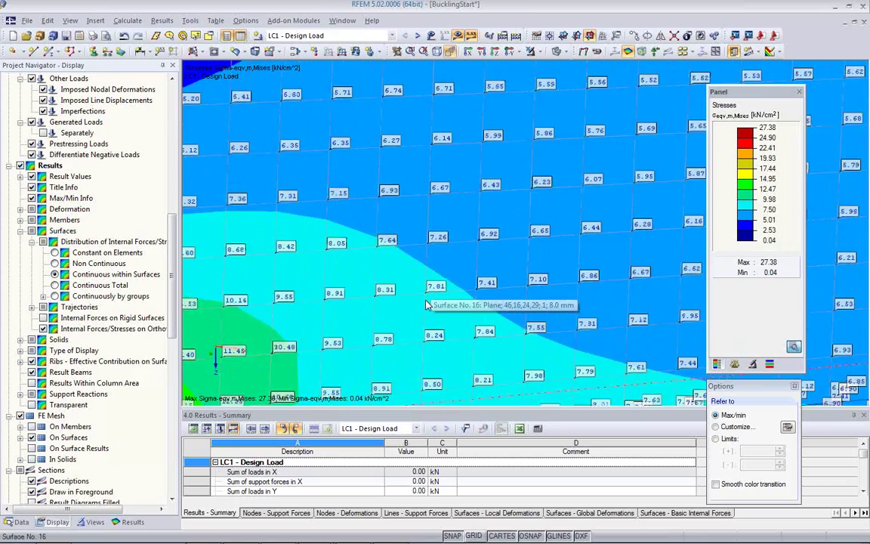
{"action": "scroll", "coordinate": [495, 310], "scroll_direction": "up", "scroll_amount": 10}
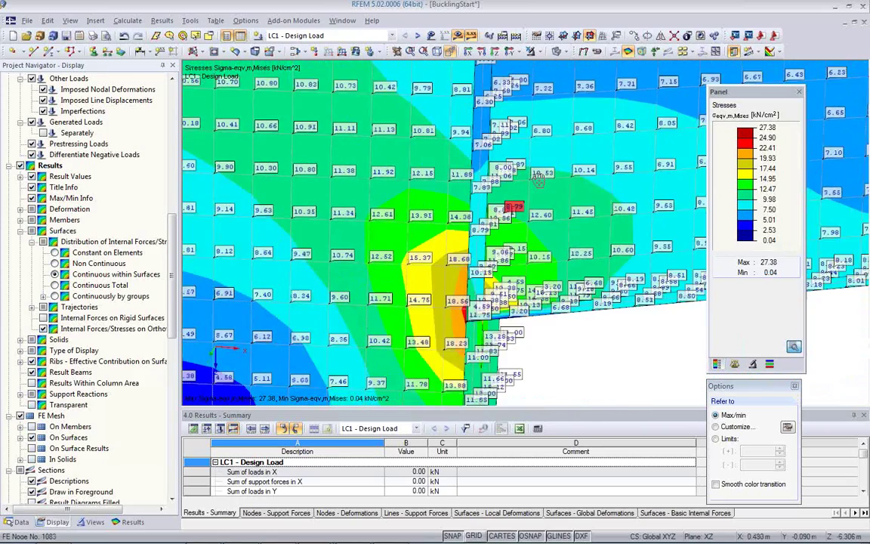
{"action": "scroll", "coordinate": [471, 311], "scroll_direction": "down", "scroll_amount": 8}
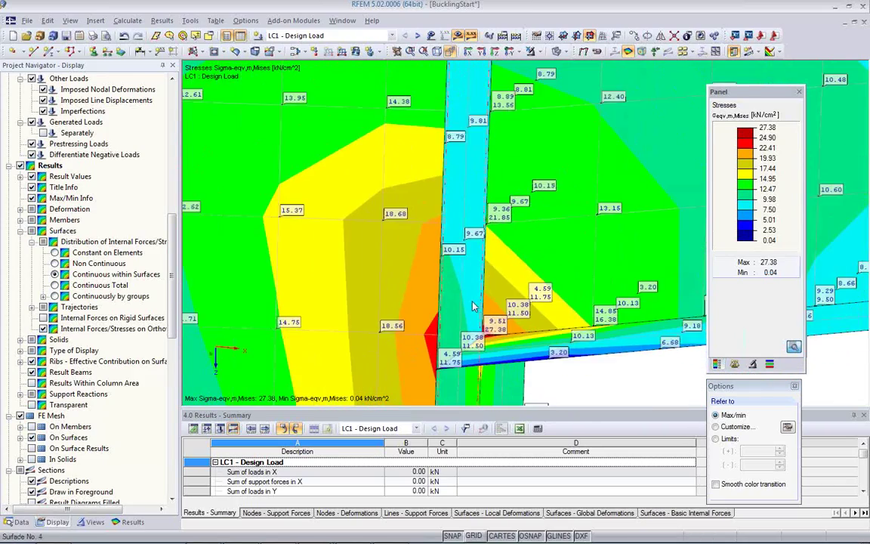
{"action": "scroll", "coordinate": [466, 280], "scroll_direction": "up", "scroll_amount": 6}
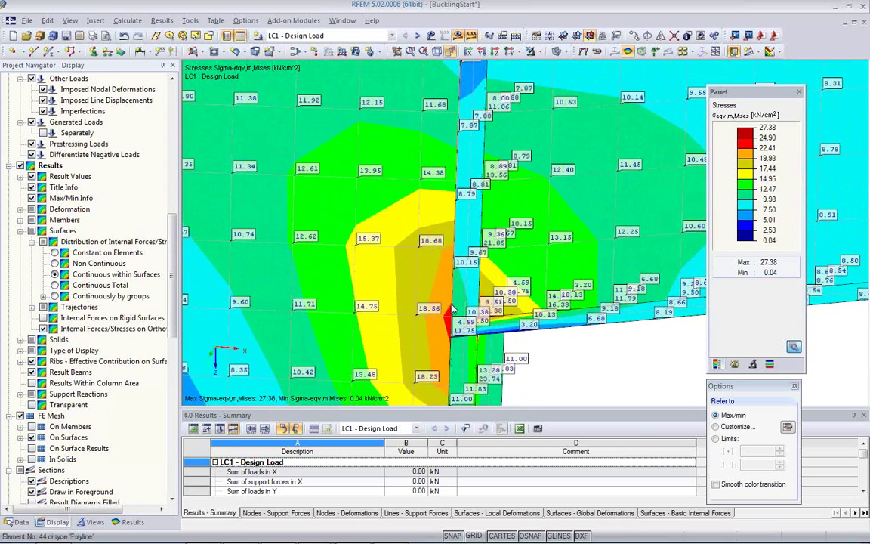
{"action": "middle_click_drag", "start_coordinate": [512, 354], "coordinate": [508, 303], "text": "ctrl"}
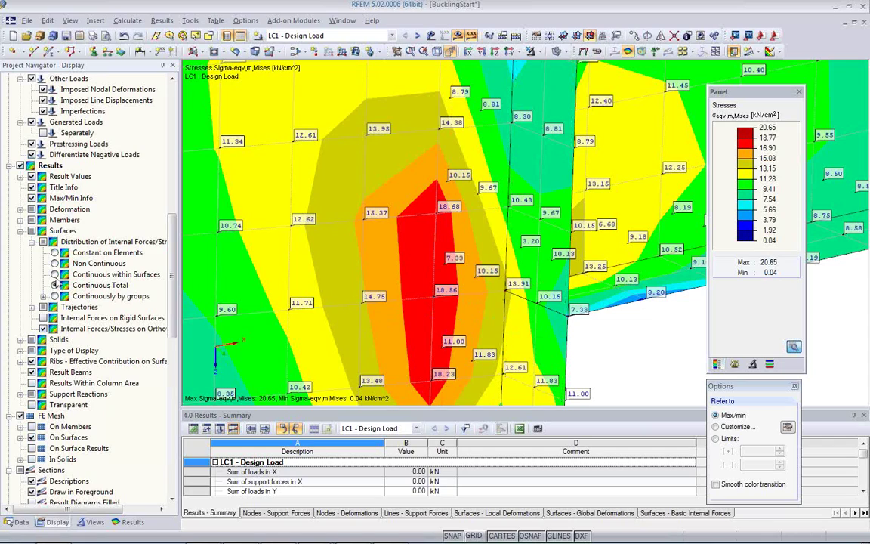
Show the corner stresses as Continuous Total for comparison and restore the Constant on Elements distribution
{"action": "left_click", "coordinate": [94, 284]}
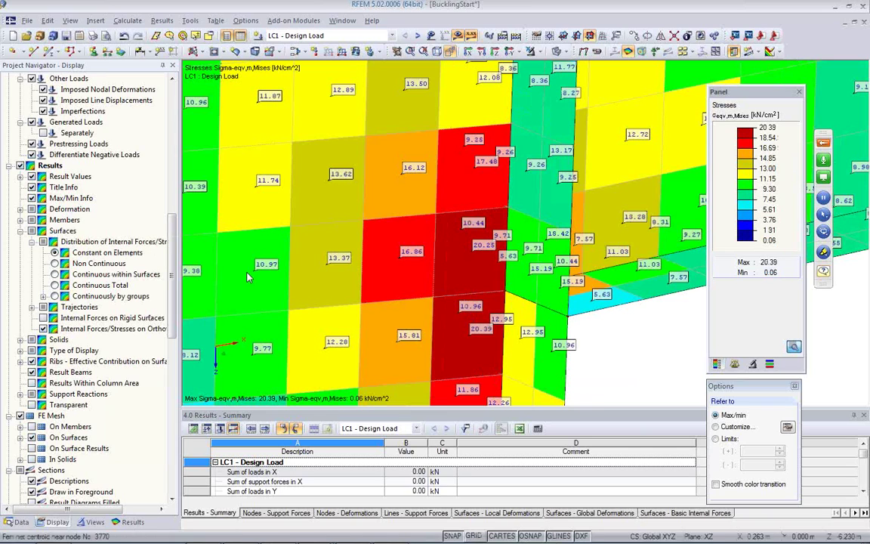
{"action": "middle_click_drag", "start_coordinate": [613, 356], "coordinate": [454, 320]}
{"action": "scroll", "coordinate": [454, 319], "scroll_direction": "down", "scroll_amount": 3}
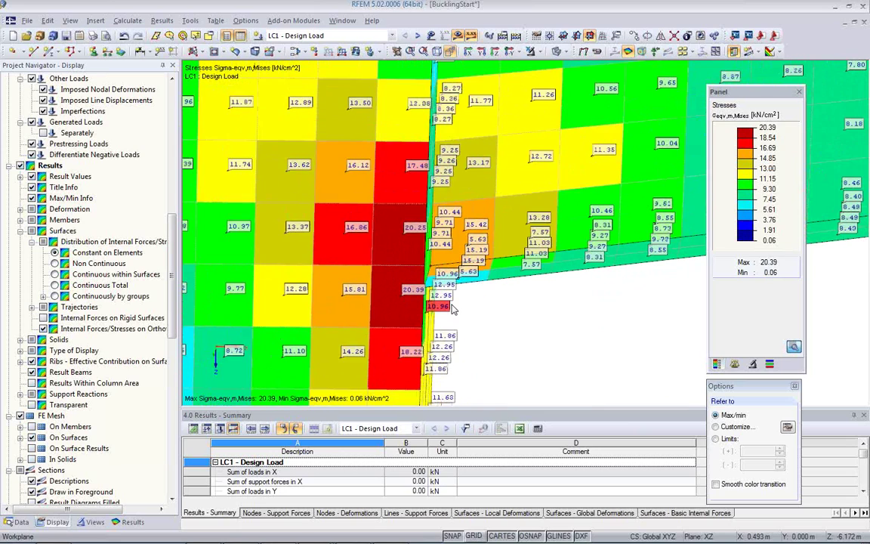
Hide the values on surfaces and inspect the colored elements at the corner's stress peak
{"action": "scroll", "coordinate": [270, 311], "scroll_direction": "up", "scroll_amount": 2}
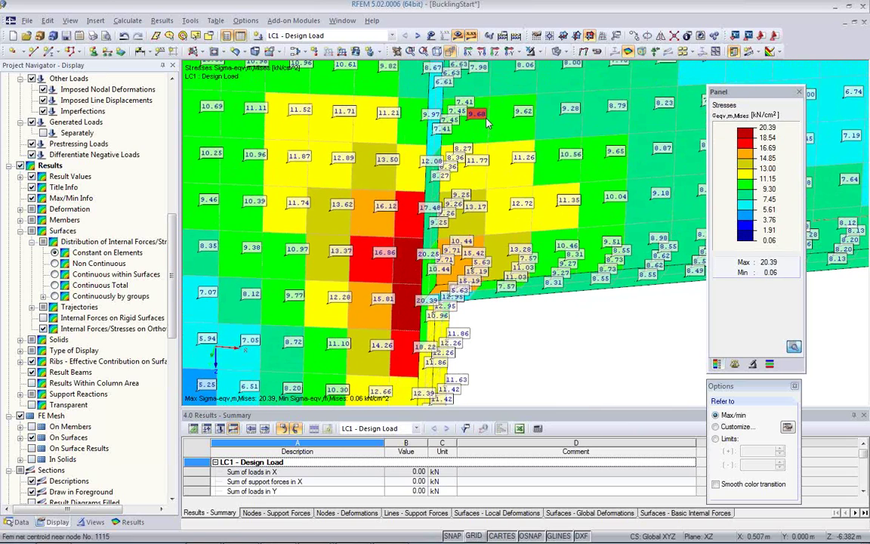
{"action": "scroll", "coordinate": [453, 272], "scroll_direction": "up", "scroll_amount": 3}
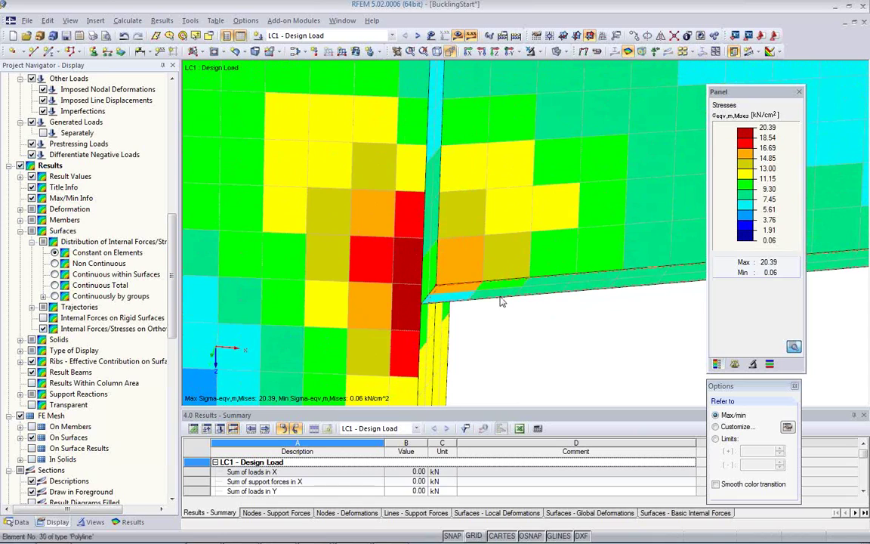
{"action": "middle_click_drag", "start_coordinate": [423, 276], "coordinate": [359, 310]}
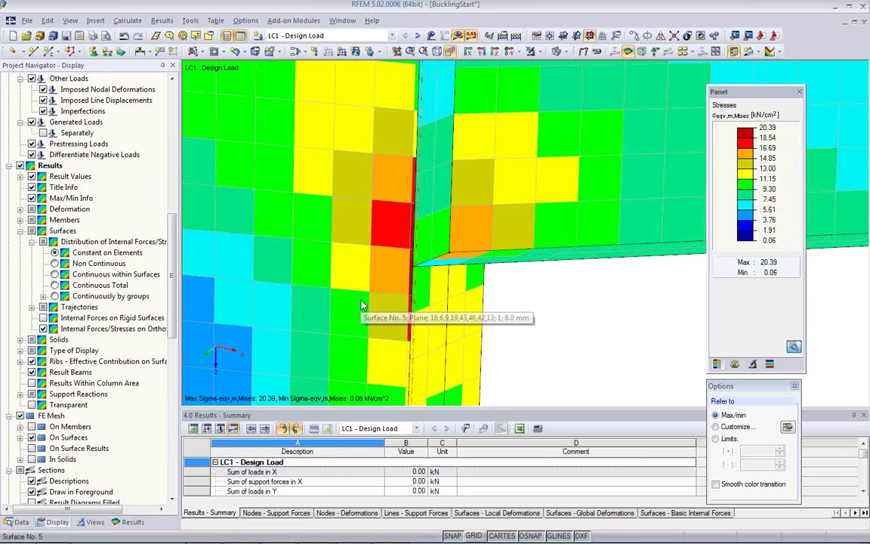
{"action": "middle_click_drag", "start_coordinate": [362, 305], "coordinate": [451, 291], "text": "ctrl"}
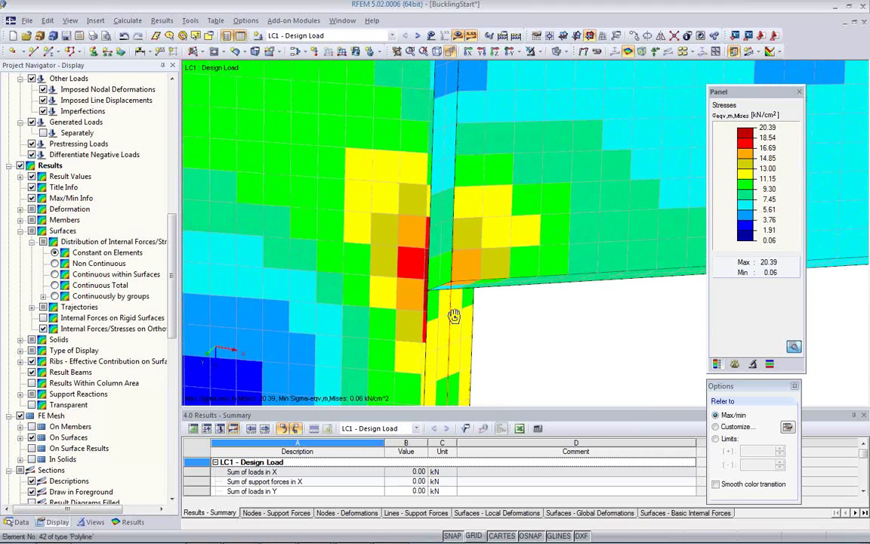
Create a circular FE mesh refinement on the corner node with radius 0.250 m and target FE lengths 0.010 m inner and 0.050 m outer
{"action": "mouse_move", "coordinate": [451, 294]}
{"action": "middle_mouse_down"}
{"action": "mouse_move", "coordinate": [491, 323]}
{"action": "mouse_move", "coordinate": [458, 308]}
{"action": "middle_mouse_up"}
{"action": "right_click", "coordinate": [454, 305]}
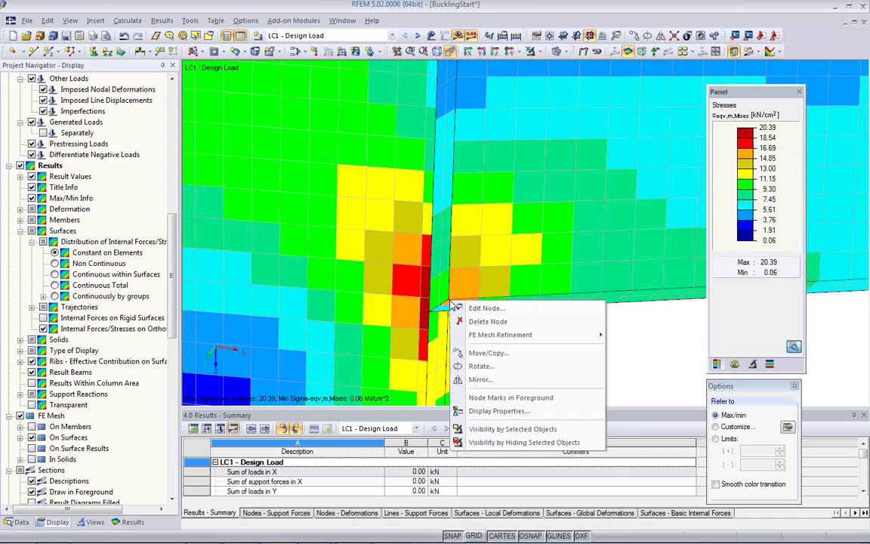
{"action": "mouse_move", "coordinate": [500, 339]}
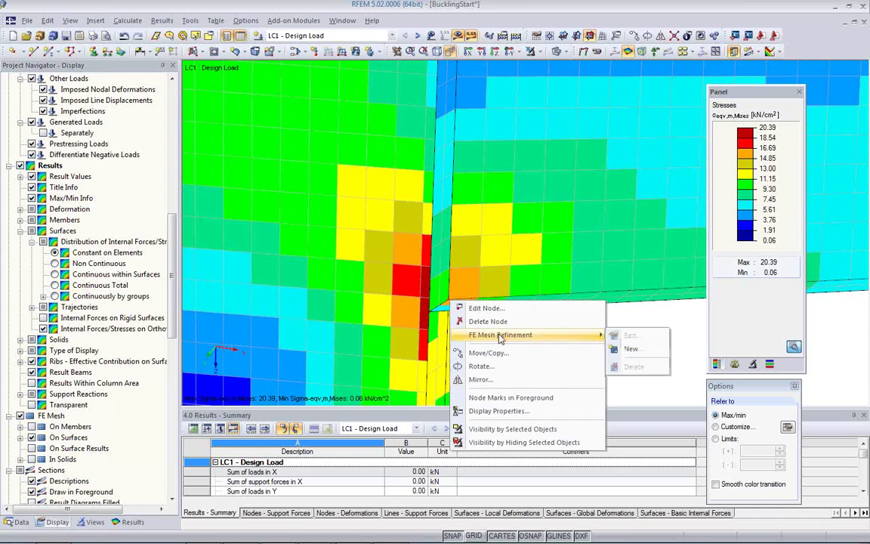
{"action": "left_click", "coordinate": [631, 349]}
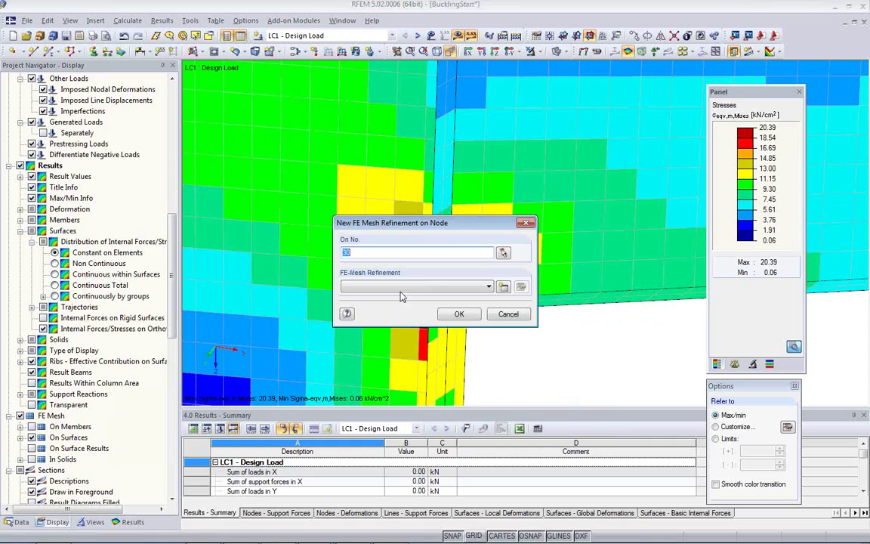
{"action": "left_click", "coordinate": [504, 288]}
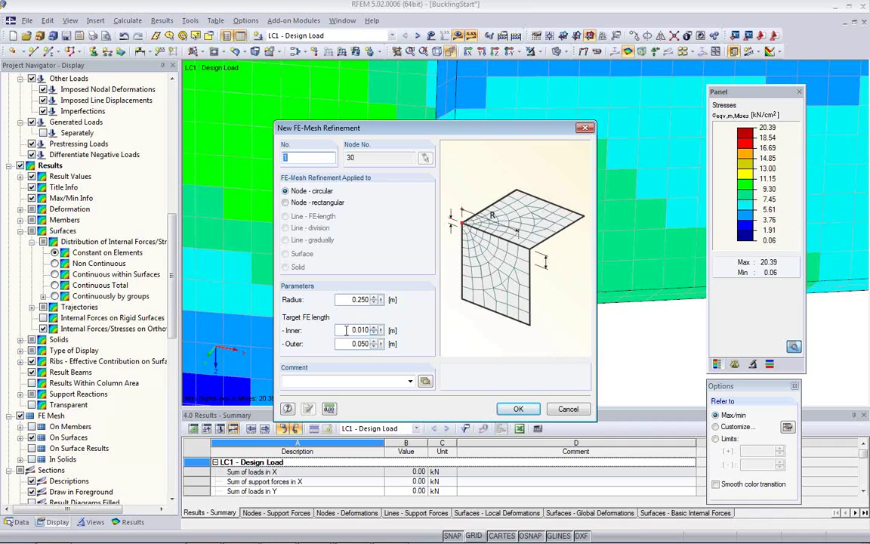
{"action": "left_click", "coordinate": [518, 408]}
{"action": "left_click", "coordinate": [459, 313]}
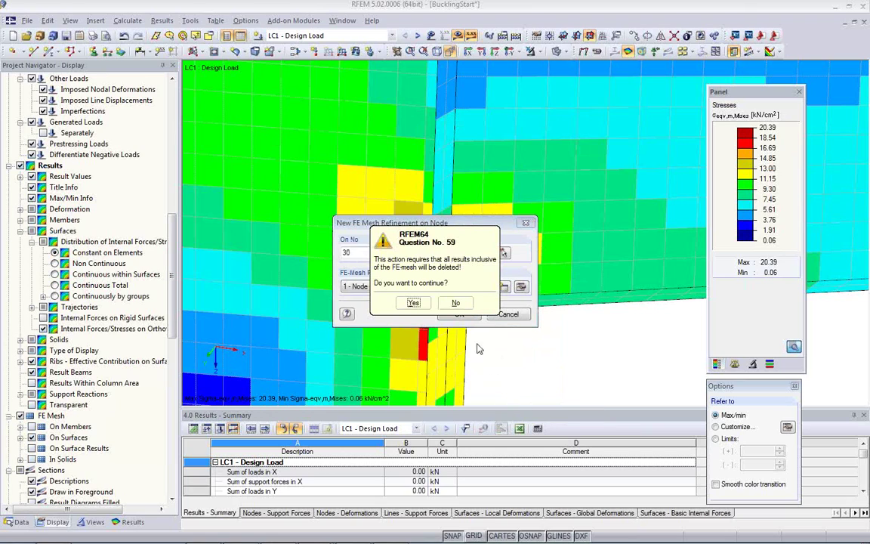
{"action": "left_click", "coordinate": [413, 304]}
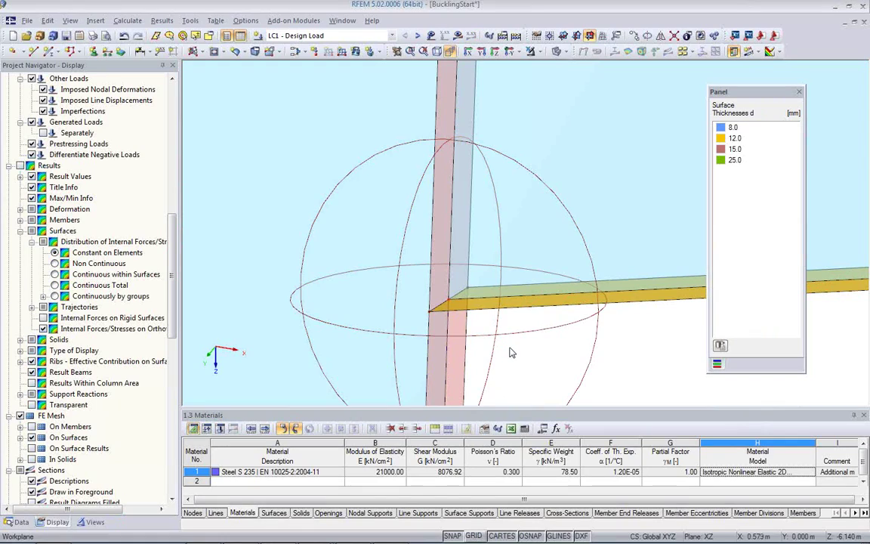
Recalculate the Design Load results with the refined mesh and inspect the equivalent stresses around the corner node
{"action": "middle_click_drag", "start_coordinate": [515, 340], "coordinate": [457, 264]}
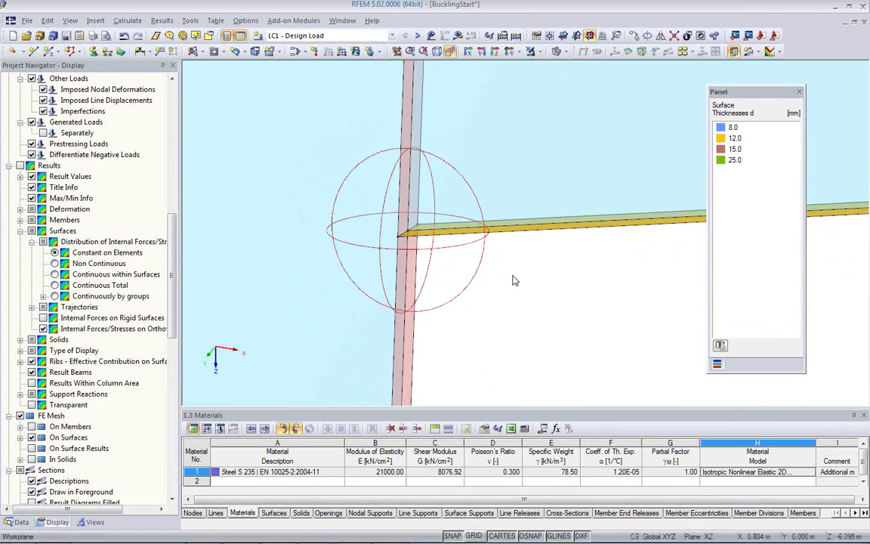
{"action": "left_click", "coordinate": [458, 36]}
{"action": "left_click", "coordinate": [414, 302]}
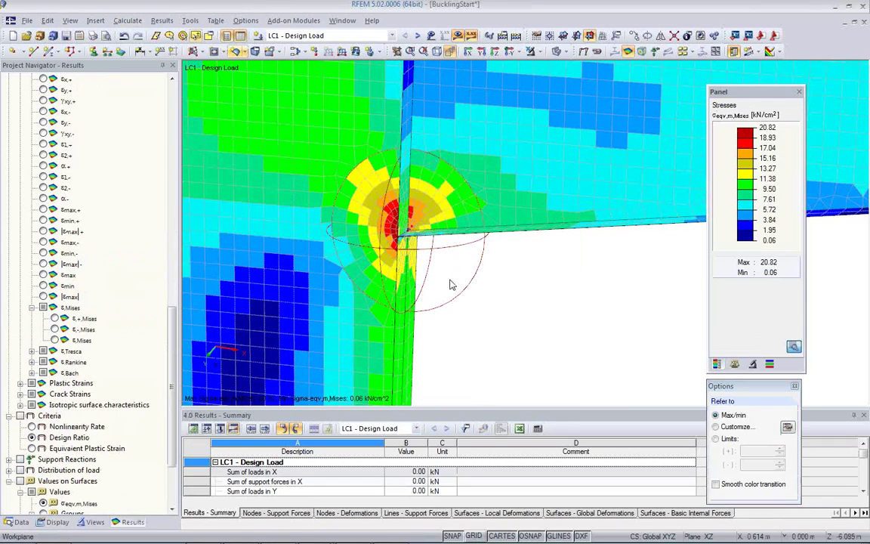
{"action": "middle_click_drag", "start_coordinate": [353, 248], "coordinate": [466, 248]}
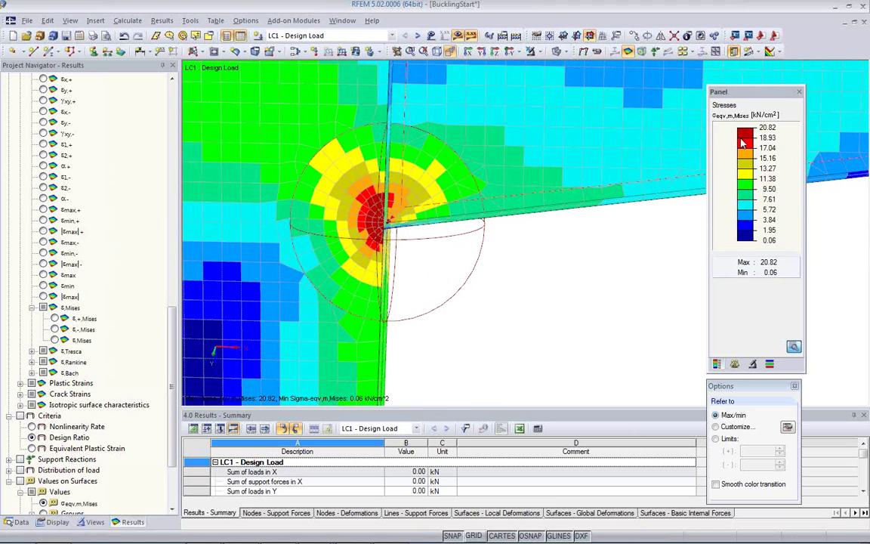
{"action": "scroll", "coordinate": [521, 284], "scroll_direction": "down", "scroll_amount": 1}
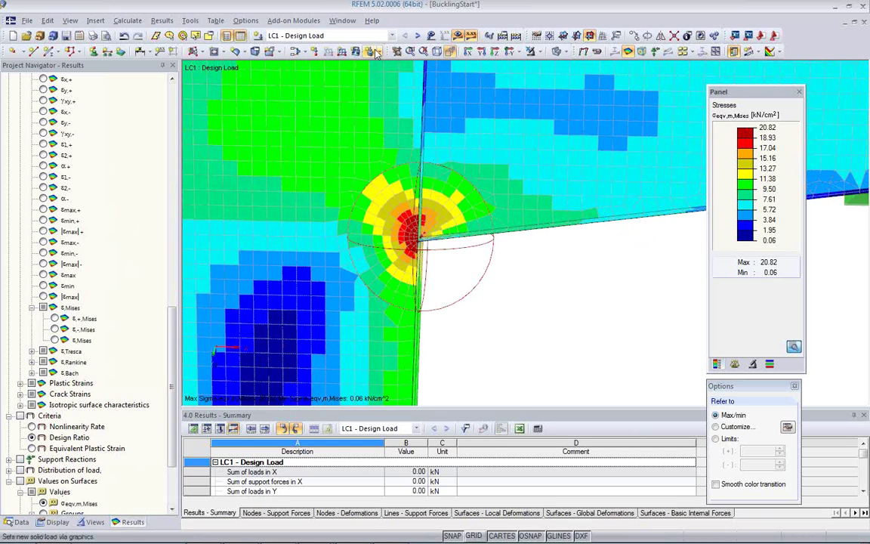
Switch to the RF-STEEL Surfaces CA1 stress analysis case and open its add-on module
{"action": "left_click", "coordinate": [340, 36]}
{"action": "left_click", "coordinate": [383, 55]}
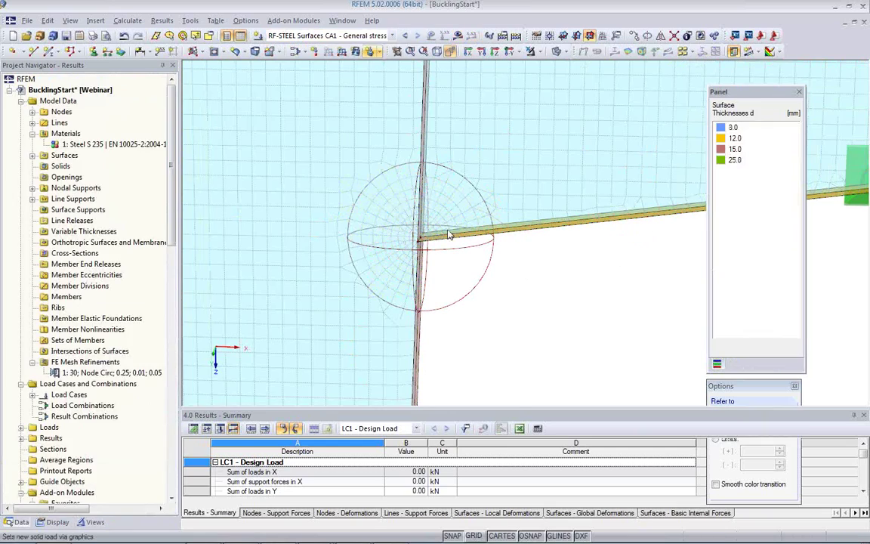
{"action": "scroll", "coordinate": [88, 427], "scroll_direction": "down", "scroll_amount": 9}
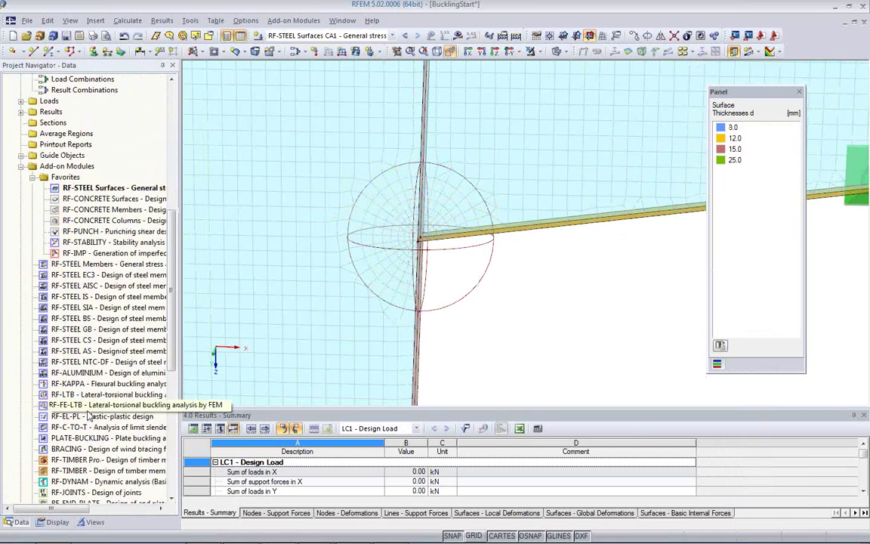
{"action": "double_click", "coordinate": [119, 190]}
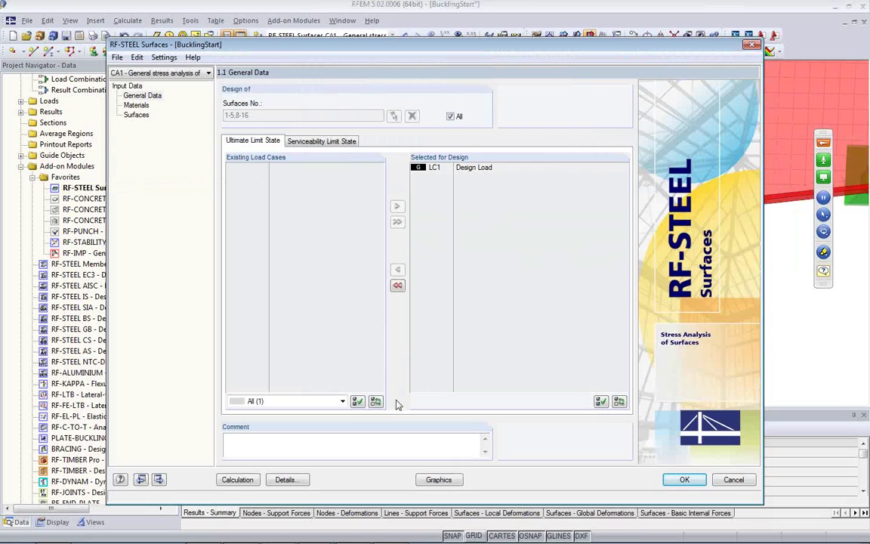
Check the distribution of internal forces in the RF-STEEL Surfaces calculation details and run the stress calculation
{"action": "left_click", "coordinate": [282, 480]}
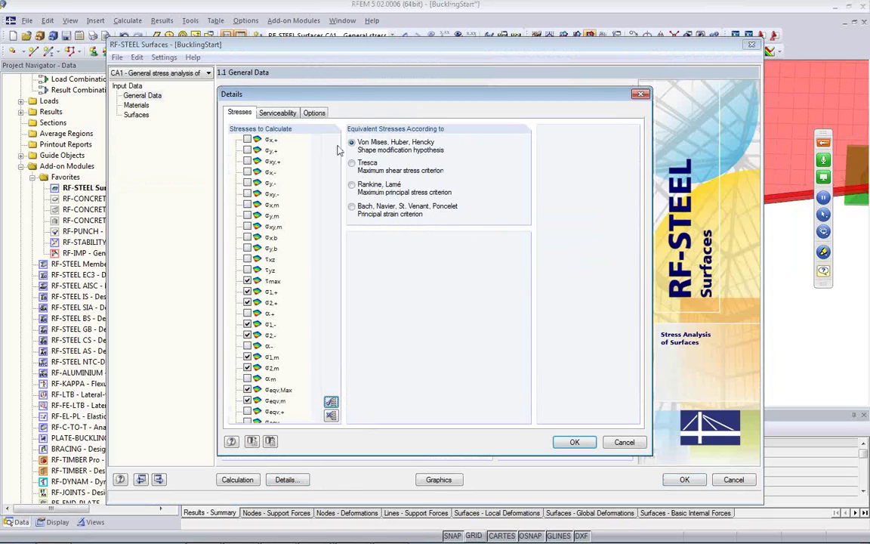
{"action": "left_click", "coordinate": [315, 113]}
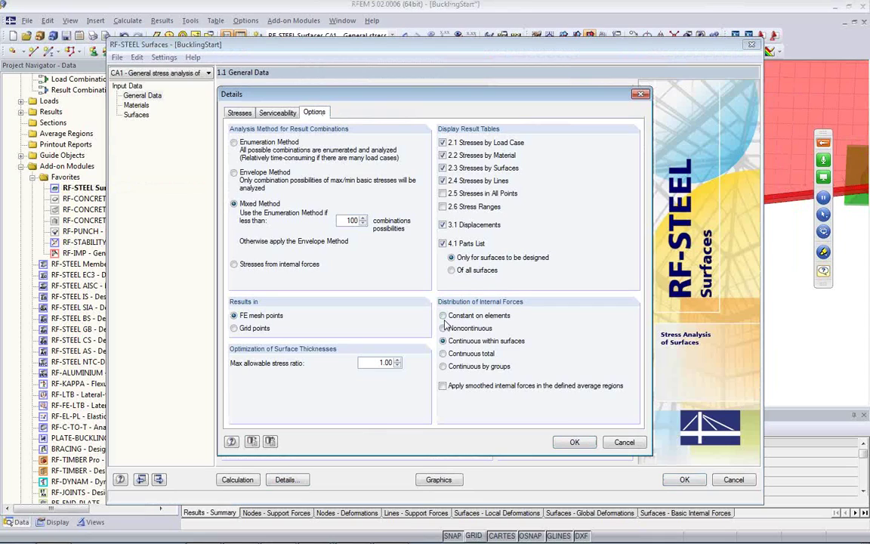
{"action": "left_click", "coordinate": [574, 442]}
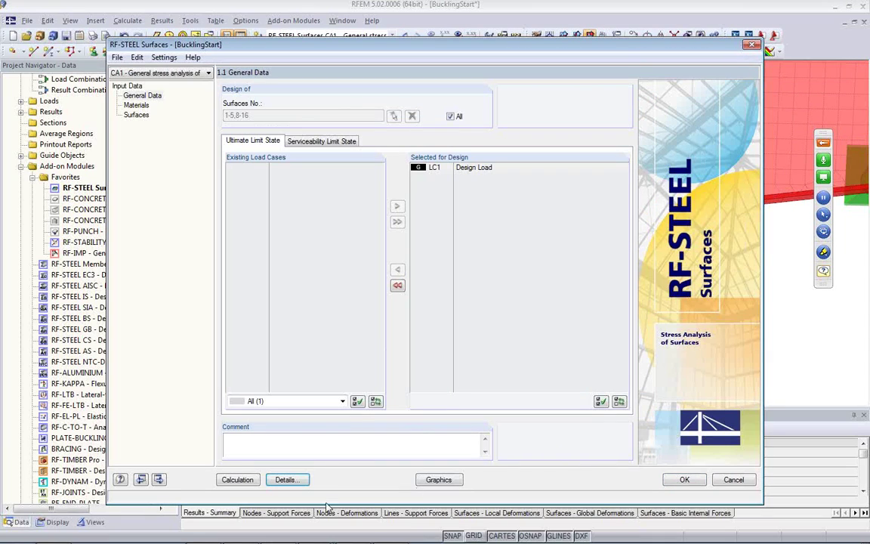
{"action": "left_click", "coordinate": [239, 480]}
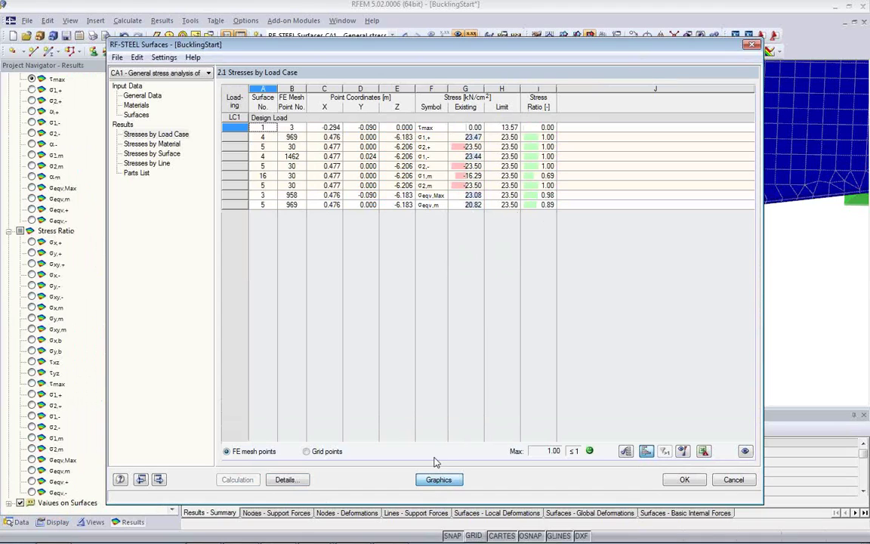
Show the stress analysis results on the model as the σeqv,Max stress ratio and view the whole frame corner
{"action": "left_click", "coordinate": [438, 480]}
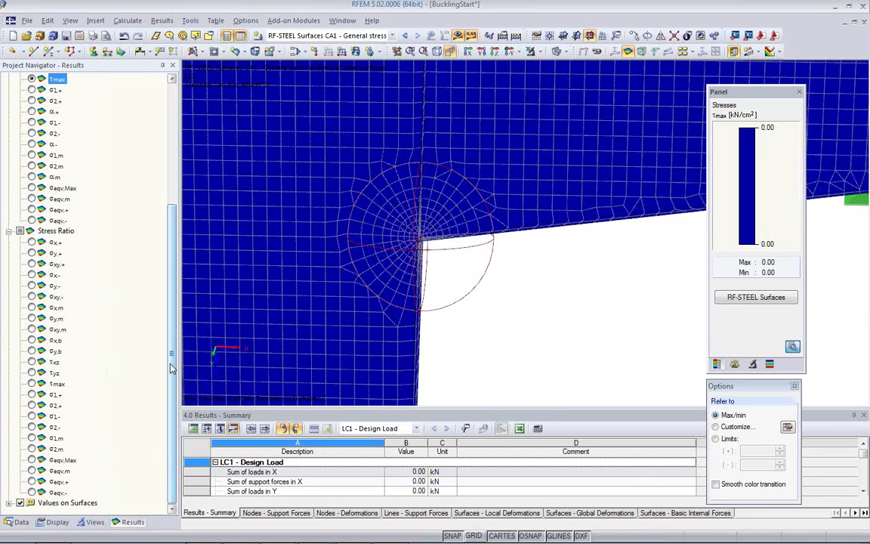
{"action": "left_click", "coordinate": [31, 460]}
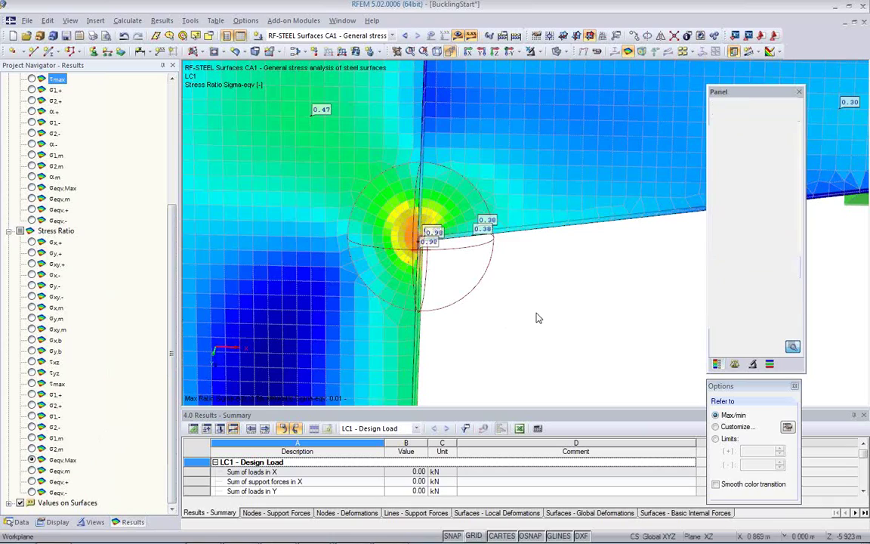
{"action": "middle_click_drag", "start_coordinate": [394, 304], "coordinate": [341, 295], "text": "ctrl"}
{"action": "scroll", "coordinate": [342, 294], "scroll_direction": "down", "scroll_amount": 3}
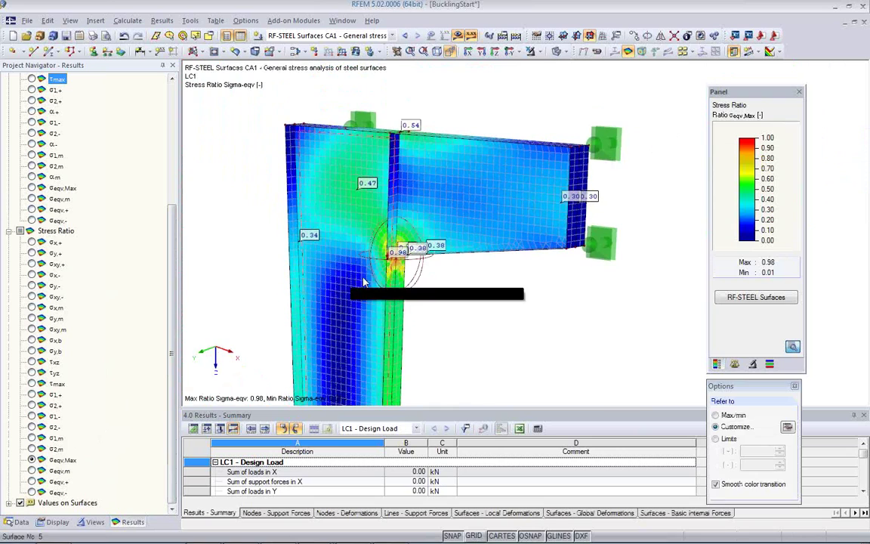
Hide the stress ratio values on the surfaces, examine the frame corner in 3D, and close the color scale options
{"action": "left_click", "coordinate": [682, 55]}
{"action": "middle_click_drag", "start_coordinate": [439, 293], "coordinate": [447, 332]}
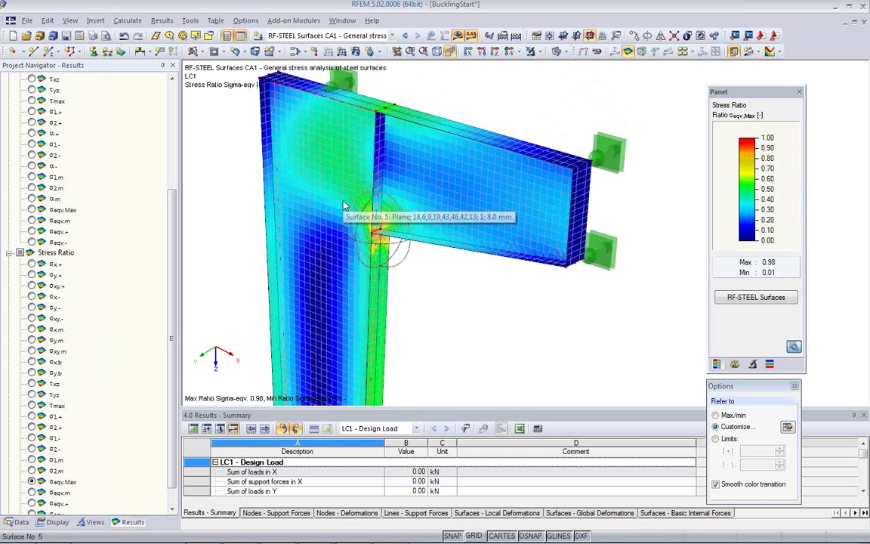
{"action": "scroll", "coordinate": [343, 205], "scroll_direction": "down", "scroll_amount": 2}
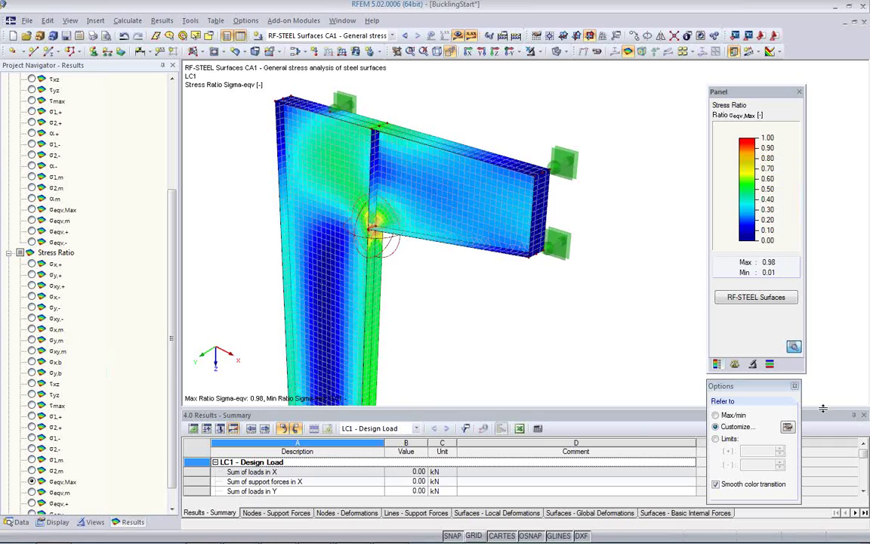
{"action": "left_click", "coordinate": [795, 386]}
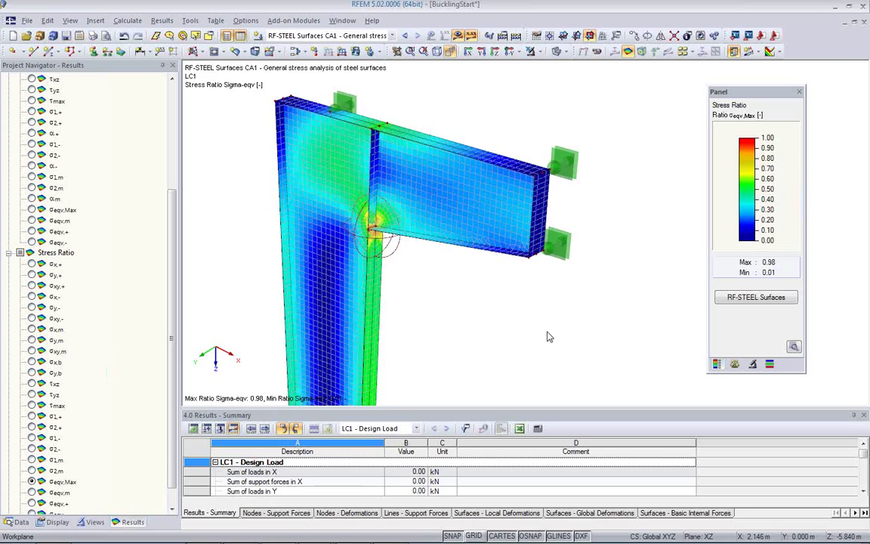
Keep the RF-STEEL Surfaces results as the current case and open the RF-STABILITY add-on module
{"action": "left_click", "coordinate": [392, 35]}
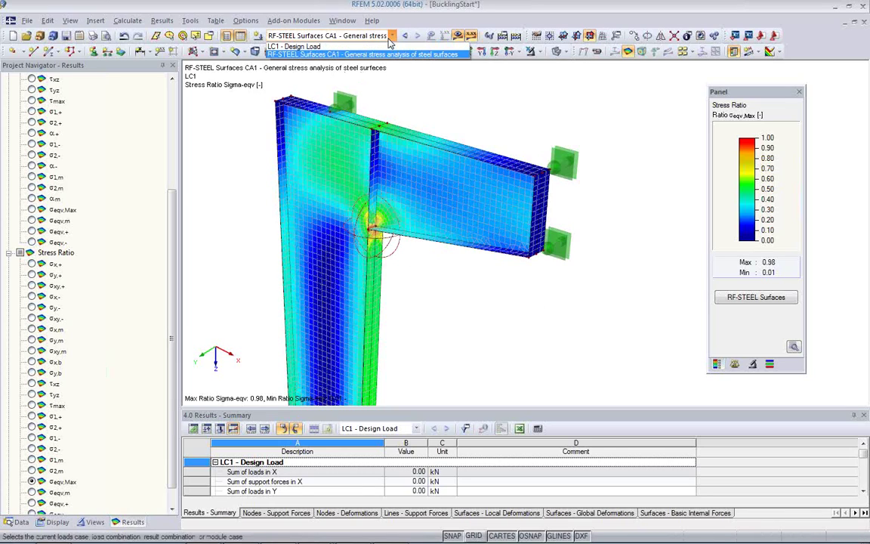
{"action": "left_click", "coordinate": [373, 55]}
{"action": "left_click", "coordinate": [17, 521]}
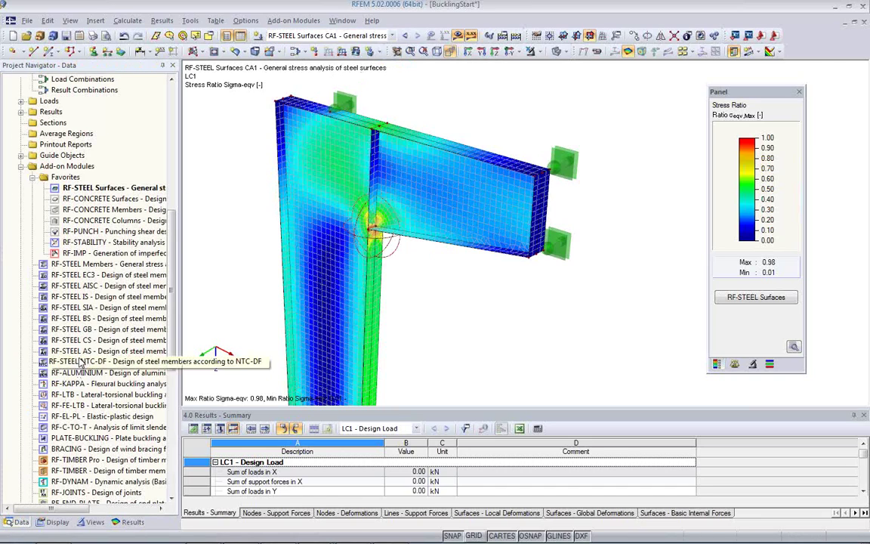
{"action": "left_click", "coordinate": [92, 243]}
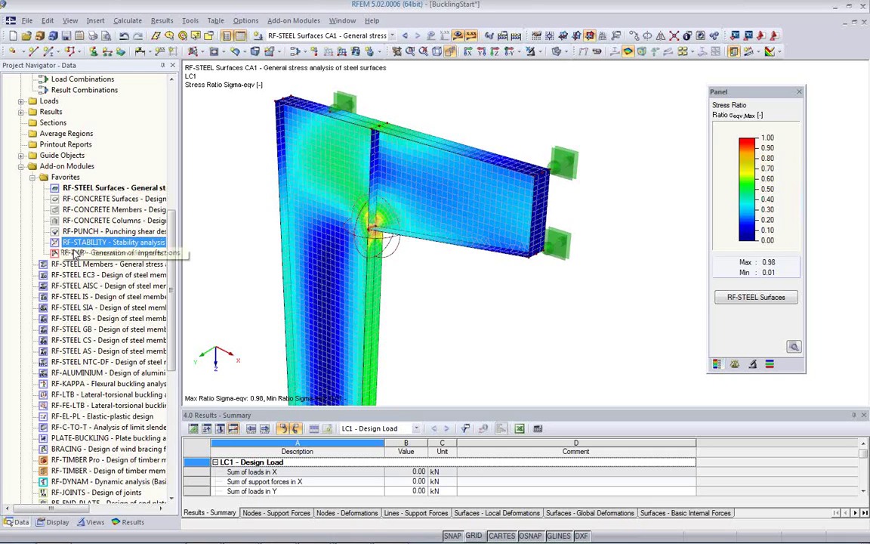
{"action": "double_click", "coordinate": [113, 241]}
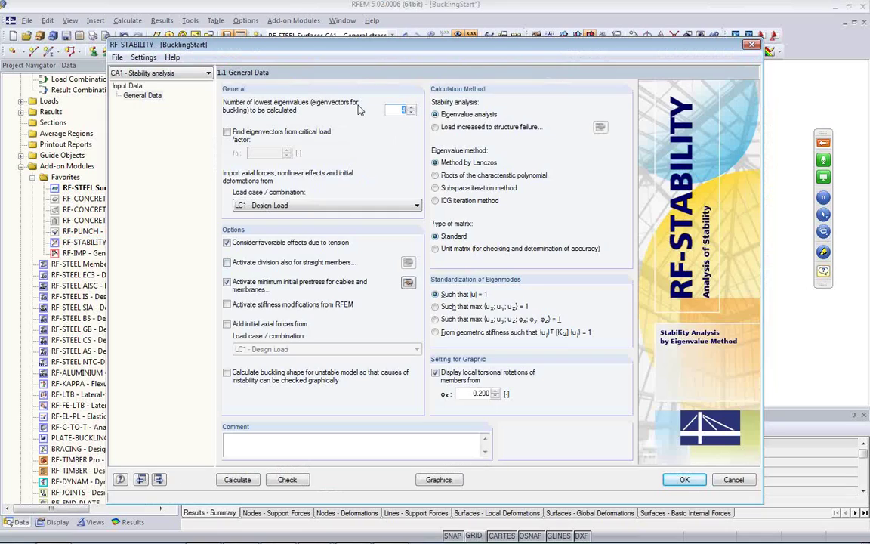
Calculate the 4 lowest eigenvalues for buckling, importing axial forces from LC1 - Design Load
{"action": "type", "text": "4"}
{"action": "left_click", "coordinate": [330, 205]}
{"action": "left_click", "coordinate": [330, 206]}
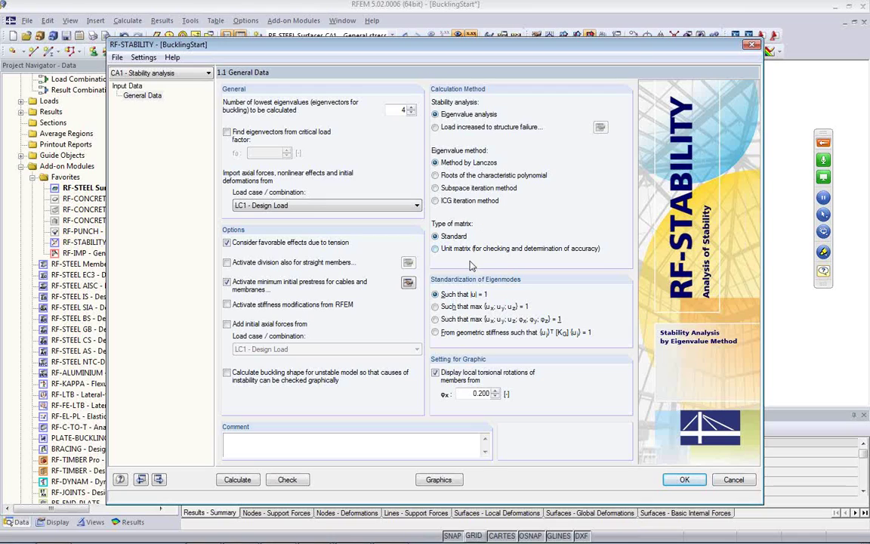
{"action": "left_click", "coordinate": [237, 480]}
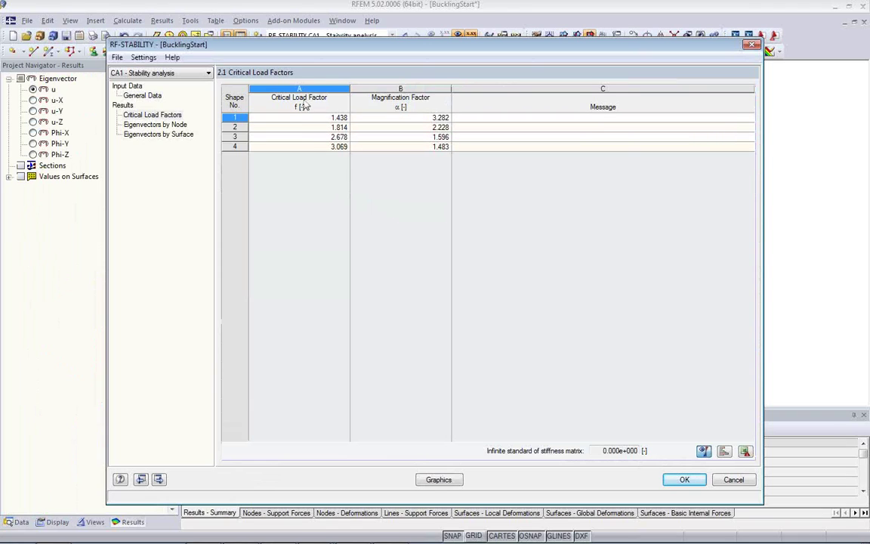
Move the critical load factors window clear of the model and compare buckling shapes 1 to 4, ending on shape 1
{"action": "left_click_drag", "start_coordinate": [354, 48], "coordinate": [367, 308]}
{"action": "left_click", "coordinate": [330, 388]}
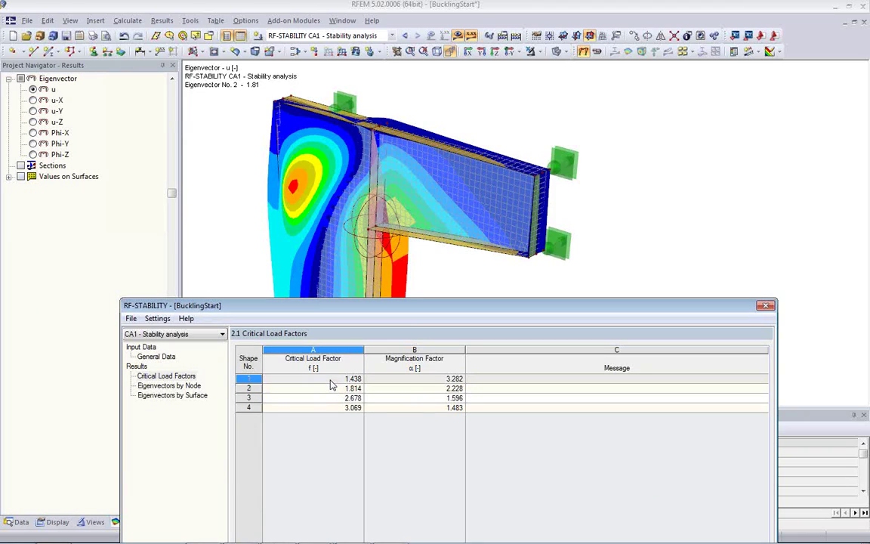
{"action": "left_click", "coordinate": [345, 379]}
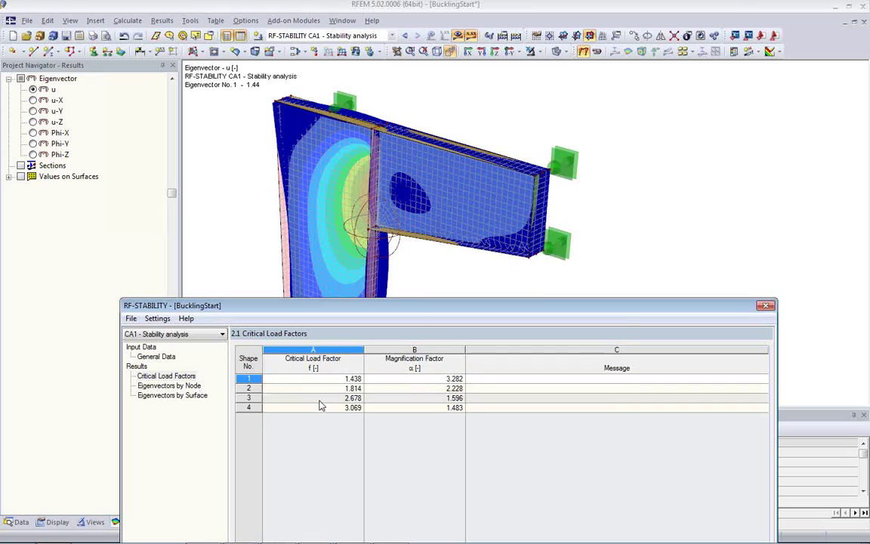
{"action": "left_click", "coordinate": [326, 390]}
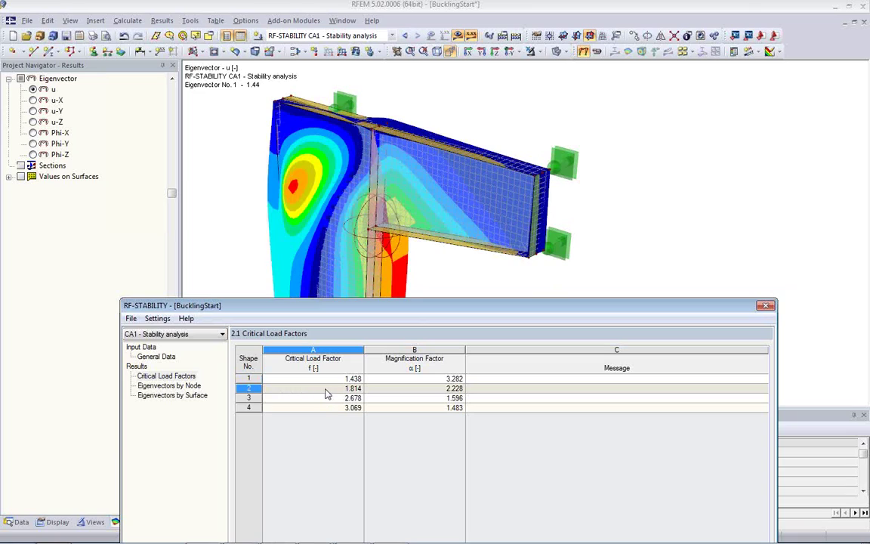
{"action": "left_click", "coordinate": [327, 400]}
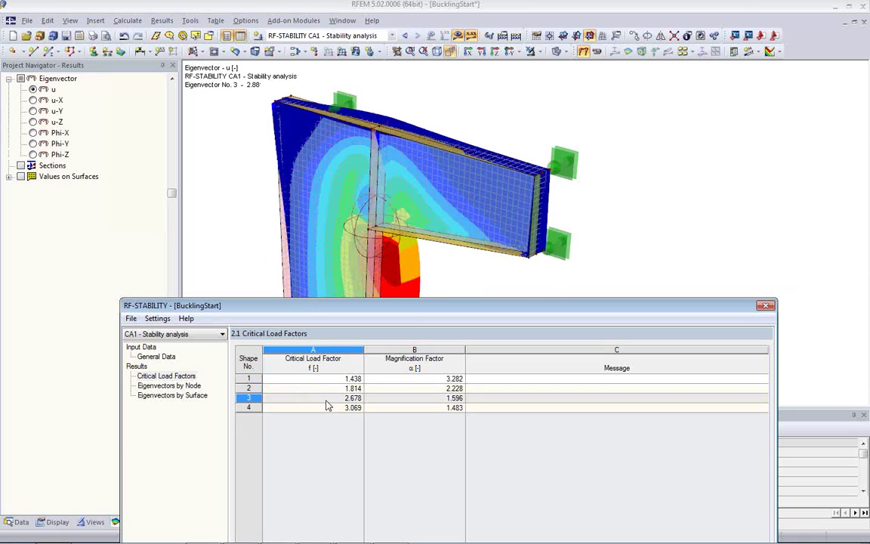
{"action": "left_click", "coordinate": [327, 406]}
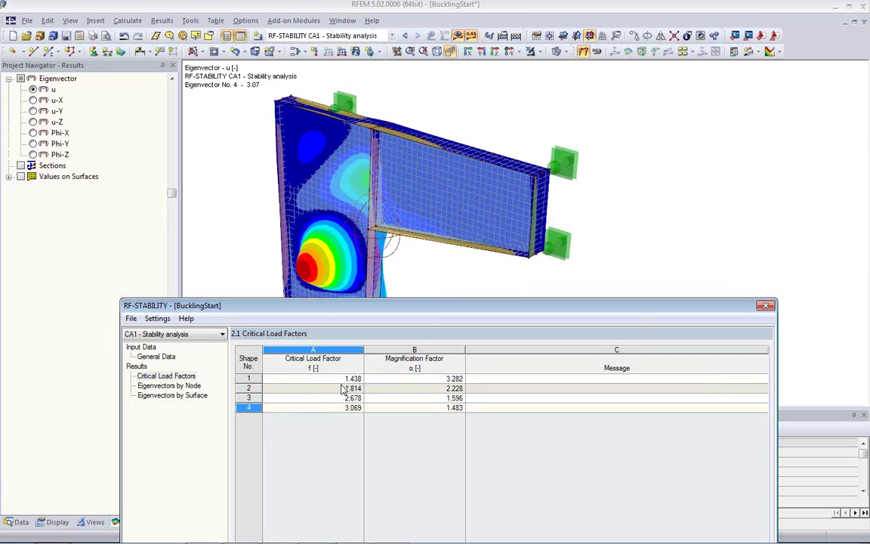
{"action": "left_click", "coordinate": [336, 380]}
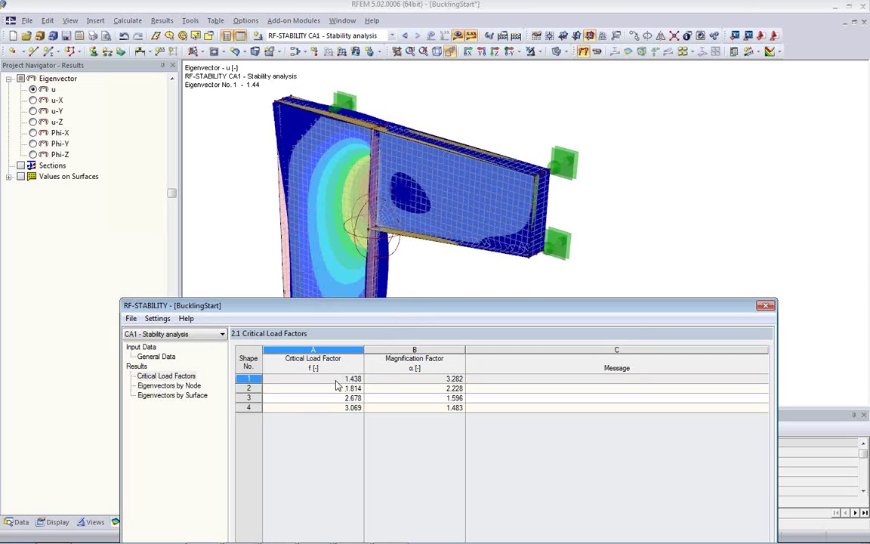
Confirm and close the RF-STABILITY results, and examine the first buckling shape of the column web from the opposite side
{"action": "left_click_drag", "start_coordinate": [413, 307], "coordinate": [402, 55]}
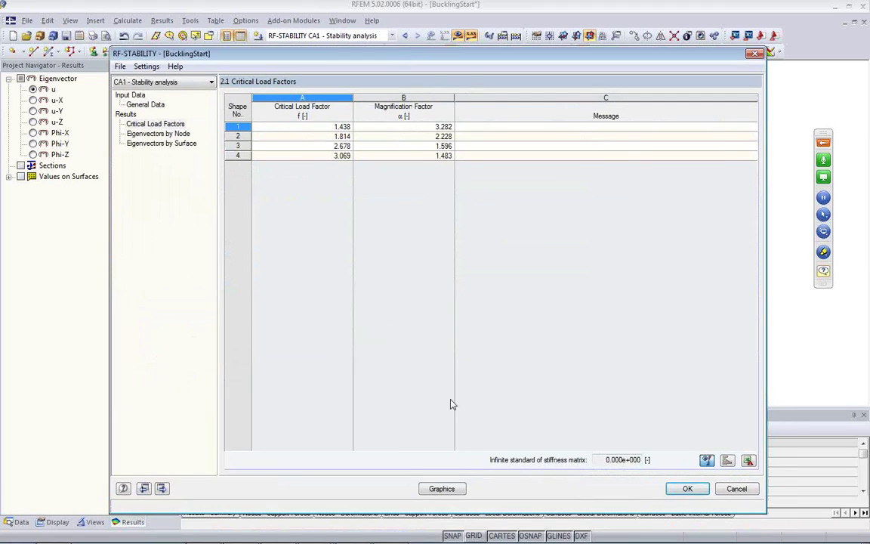
{"action": "left_click", "coordinate": [686, 488]}
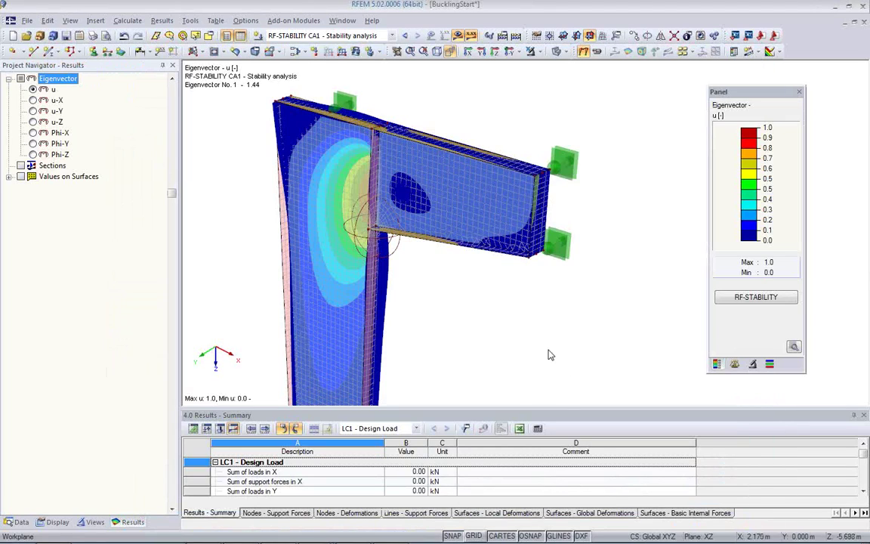
{"action": "middle_click_drag", "start_coordinate": [509, 317], "coordinate": [50, 247], "text": "ctrl"}
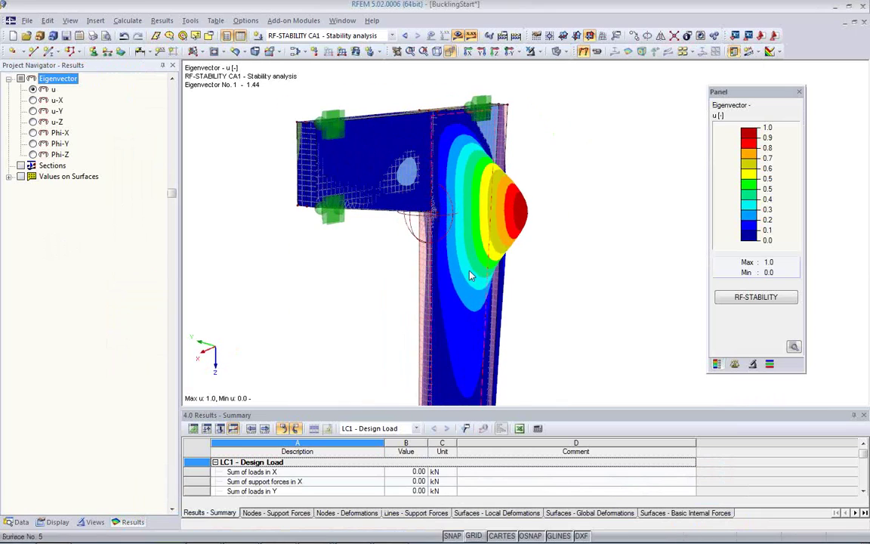
{"action": "middle_click_drag", "start_coordinate": [470, 276], "coordinate": [402, 305], "text": "ctrl"}
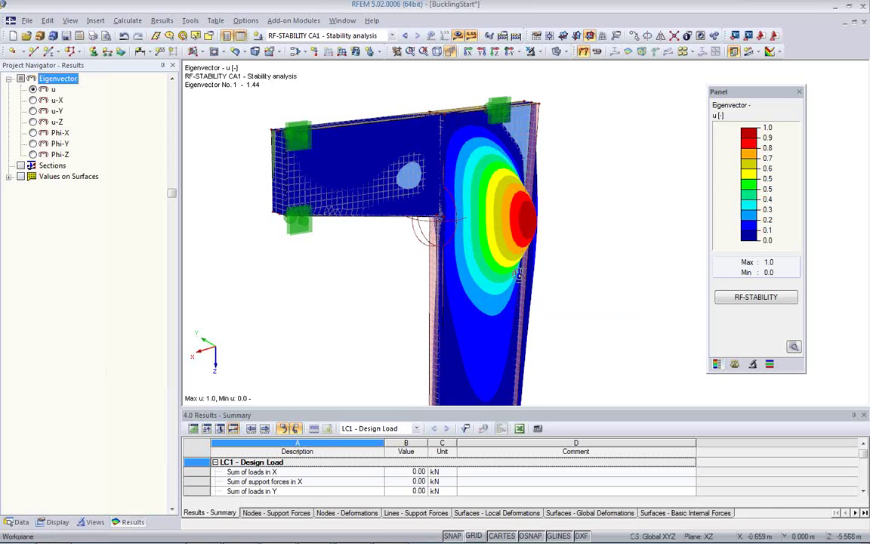
{"action": "middle_click_drag", "start_coordinate": [483, 249], "coordinate": [562, 297], "text": "ctrl"}
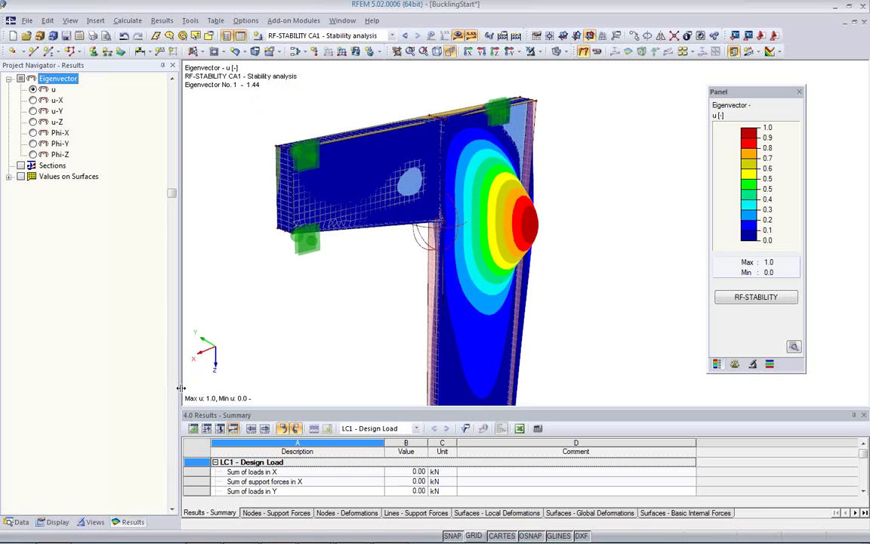
Open the RF-IMP add-on module and base the imperfections on buckling shape No. 1 from RF-STABILITY case CA1 - Stability analysis
{"action": "left_click", "coordinate": [18, 521]}
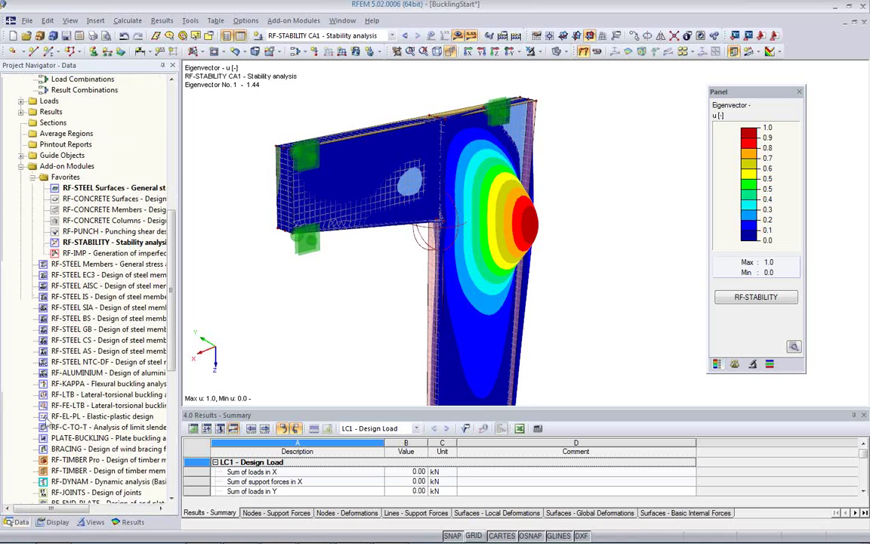
{"action": "double_click", "coordinate": [84, 253]}
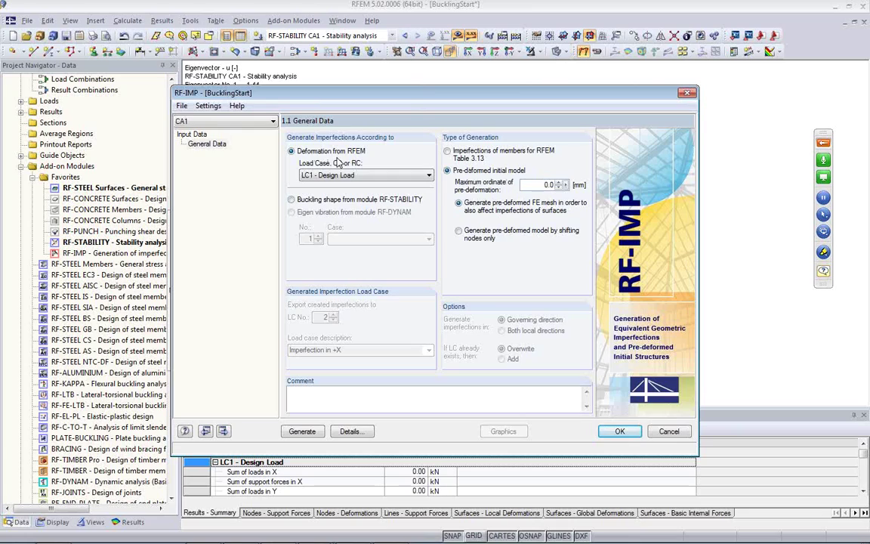
{"action": "left_click", "coordinate": [301, 201]}
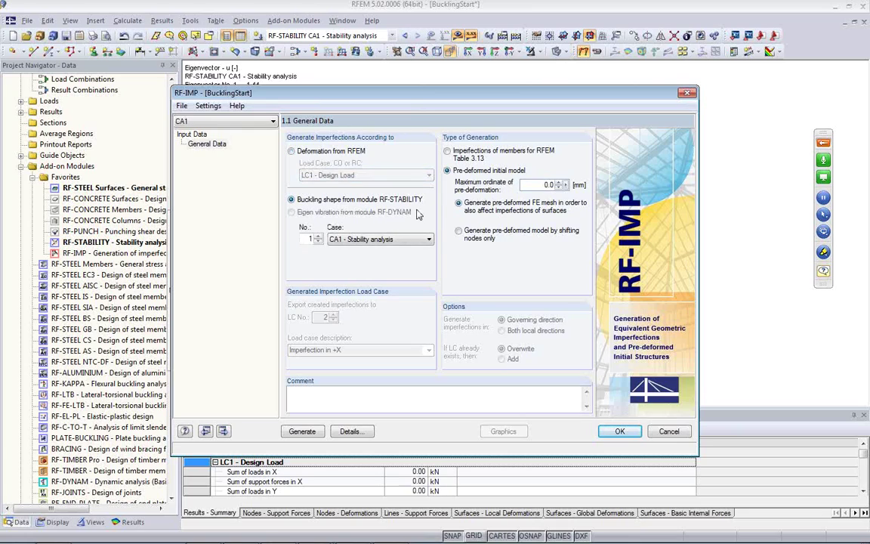
{"action": "left_click", "coordinate": [380, 239]}
{"action": "left_click_drag", "start_coordinate": [438, 92], "coordinate": [417, 115]}
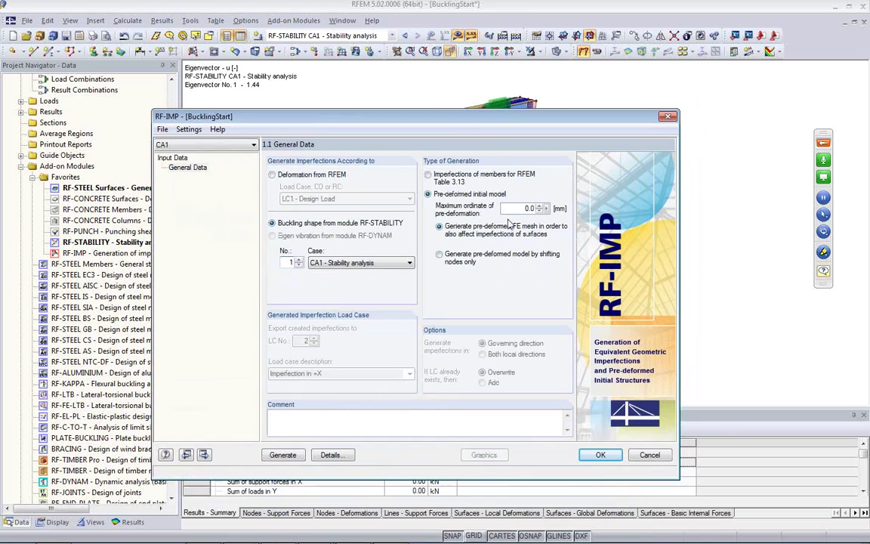
{"action": "left_click_drag", "start_coordinate": [473, 119], "coordinate": [465, 148]}
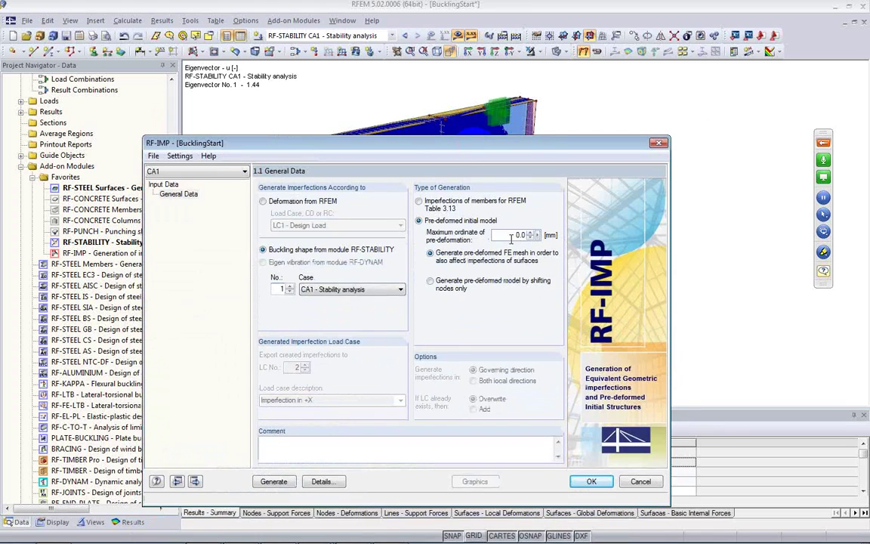
Generate the pre-deformed FE mesh with a maximum pre-deformation ordinate of 20 mm and show it on the model
{"action": "double_click", "coordinate": [512, 236]}
{"action": "type", "text": "20"}
{"action": "left_click", "coordinate": [501, 237]}
{"action": "left_click", "coordinate": [273, 481]}
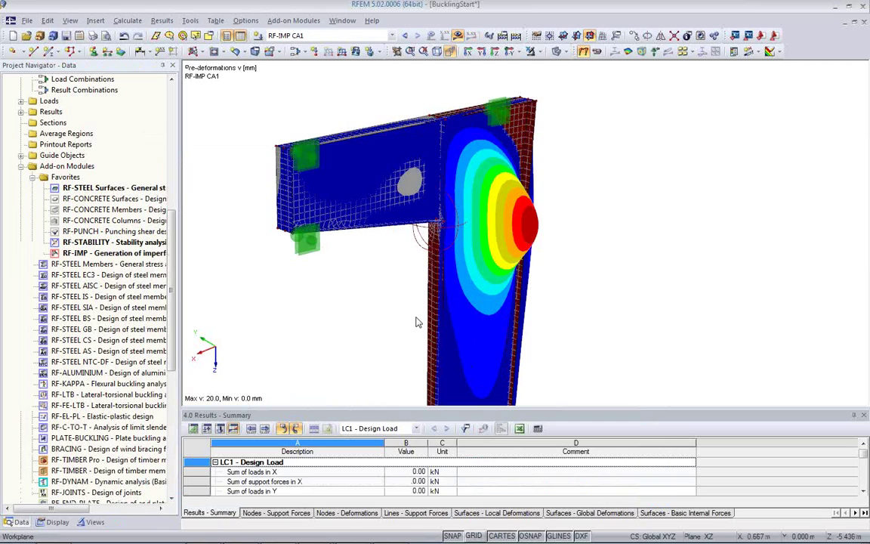
{"action": "middle_click_drag", "start_coordinate": [415, 323], "coordinate": [330, 293], "text": "ctrl"}
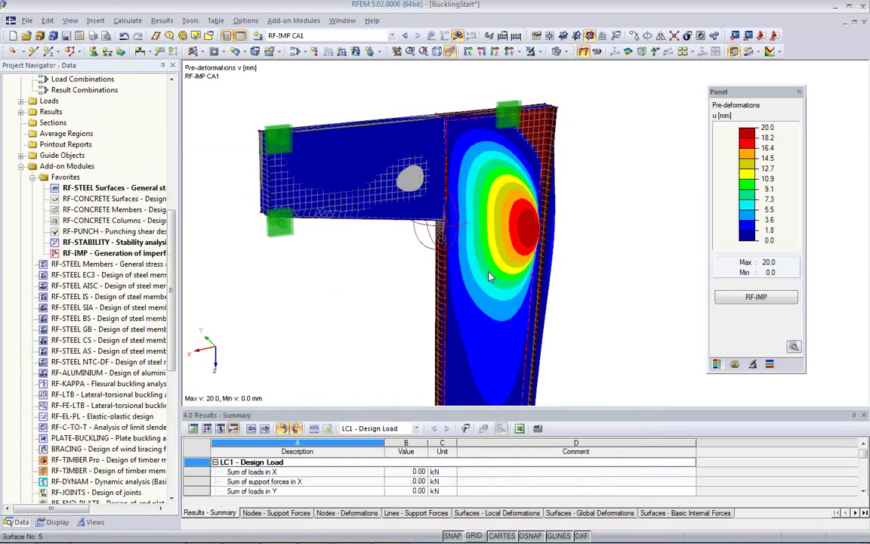
Set the RF-IMP maximum pre-deformation ordinate to -20 mm, regenerate the FE mesh, and inspect the reversed bulge on the model
{"action": "left_click", "coordinate": [740, 300]}
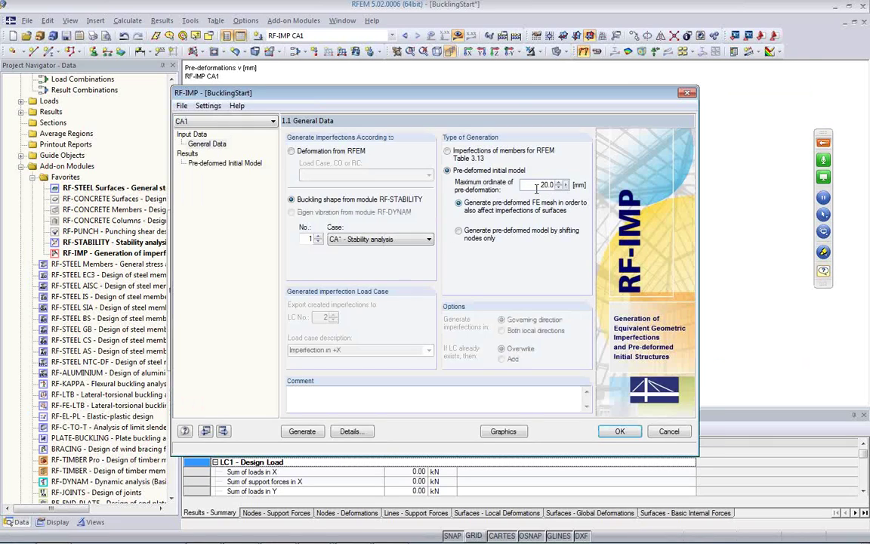
{"action": "left_click", "coordinate": [536, 189]}
{"action": "type", "text": "-"}
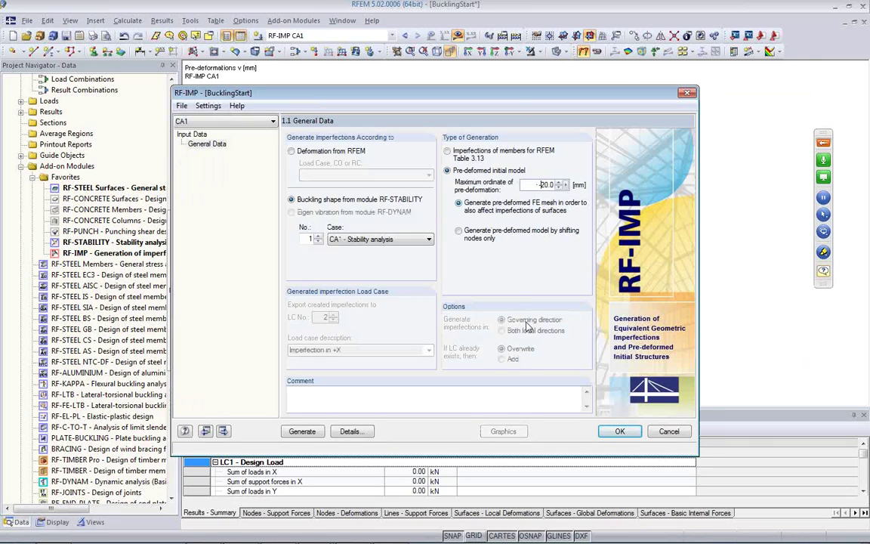
{"action": "left_click", "coordinate": [301, 431]}
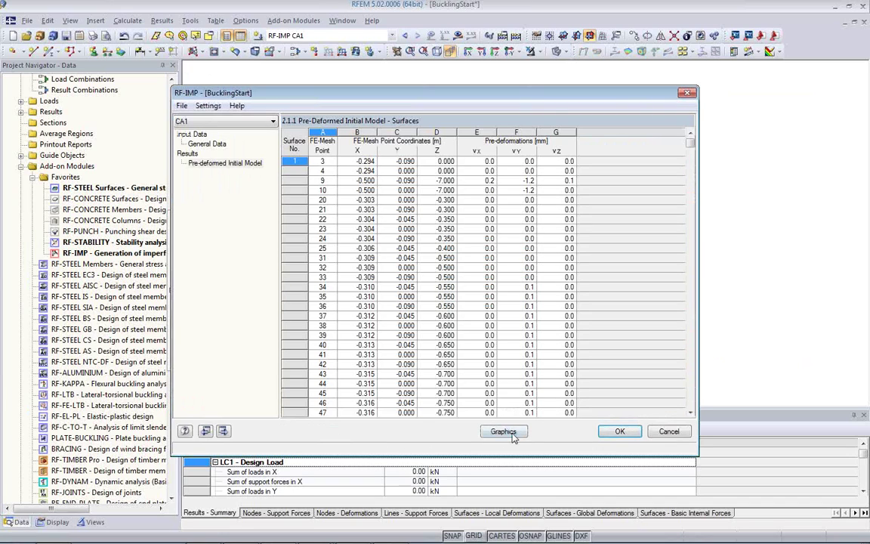
{"action": "left_click", "coordinate": [503, 431]}
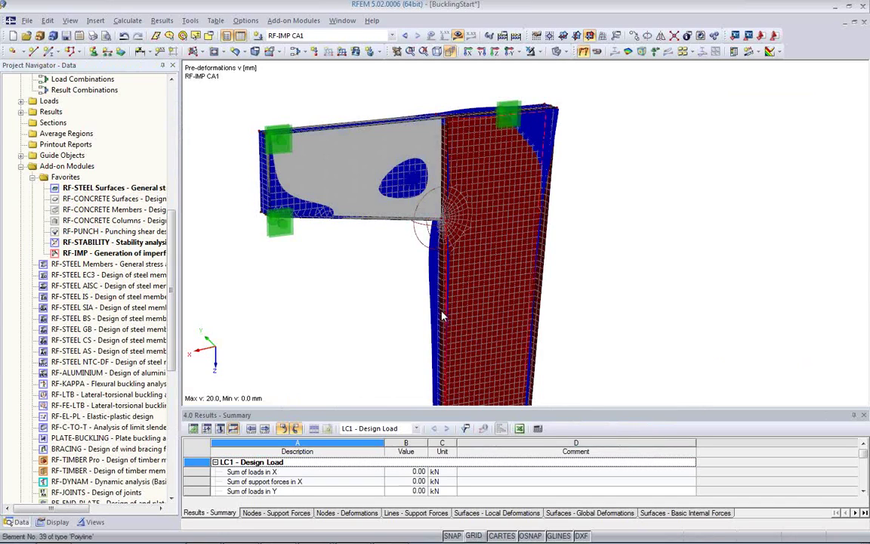
{"action": "middle_click_drag", "start_coordinate": [379, 308], "coordinate": [820, 277], "text": "ctrl"}
{"action": "mouse_move", "coordinate": [552, 341]}
{"action": "middle_mouse_down", "text": "ctrl"}
{"action": "mouse_move", "coordinate": [568, 241]}
{"action": "mouse_move", "coordinate": [551, 323]}
{"action": "middle_mouse_up", "text": "ctrl"}
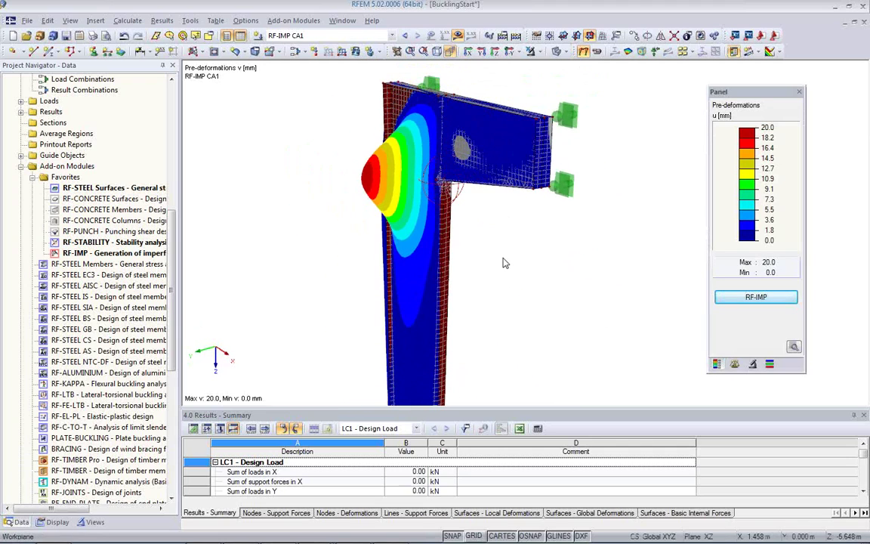
{"action": "middle_click_drag", "start_coordinate": [493, 241], "coordinate": [380, 211], "text": "ctrl"}
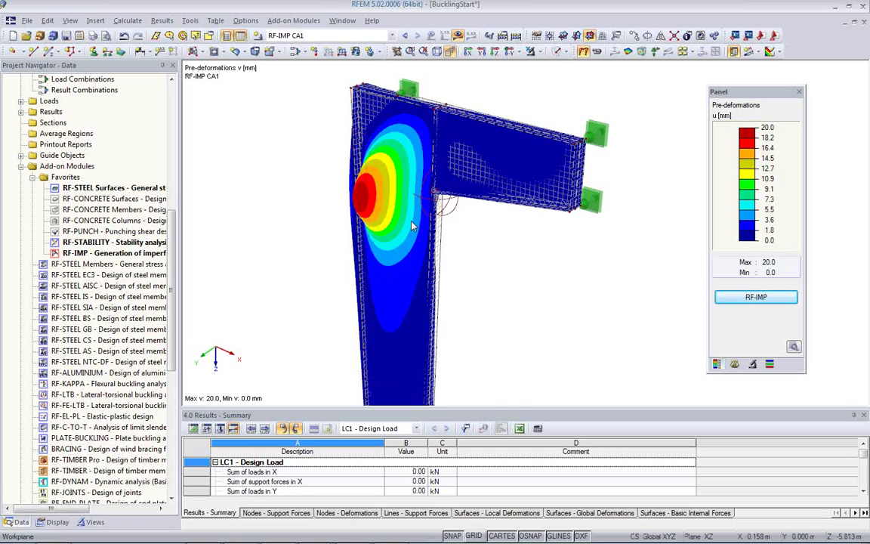
Measure the diagonal distance across the column web from the top edge near the inner flange to the outer flange
{"action": "middle_click_drag", "start_coordinate": [457, 278], "coordinate": [663, 257], "text": "ctrl"}
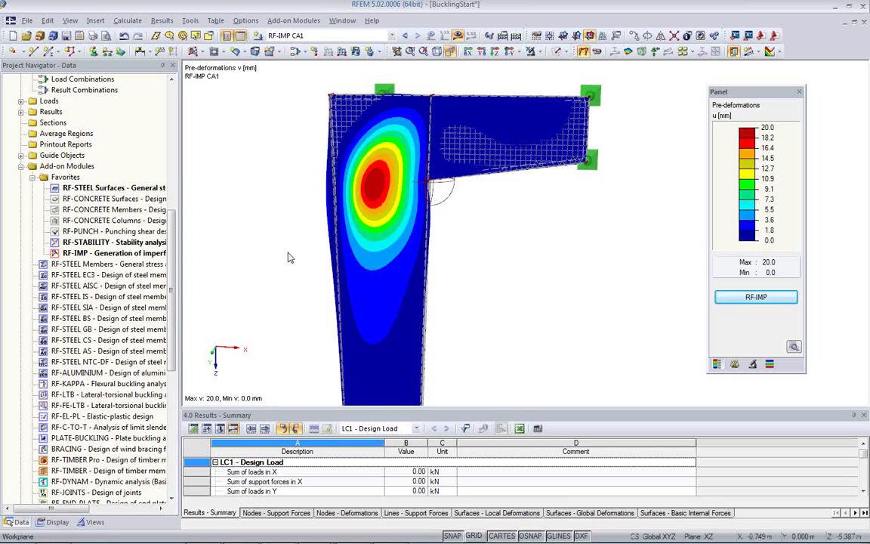
{"action": "left_click", "coordinate": [189, 21]}
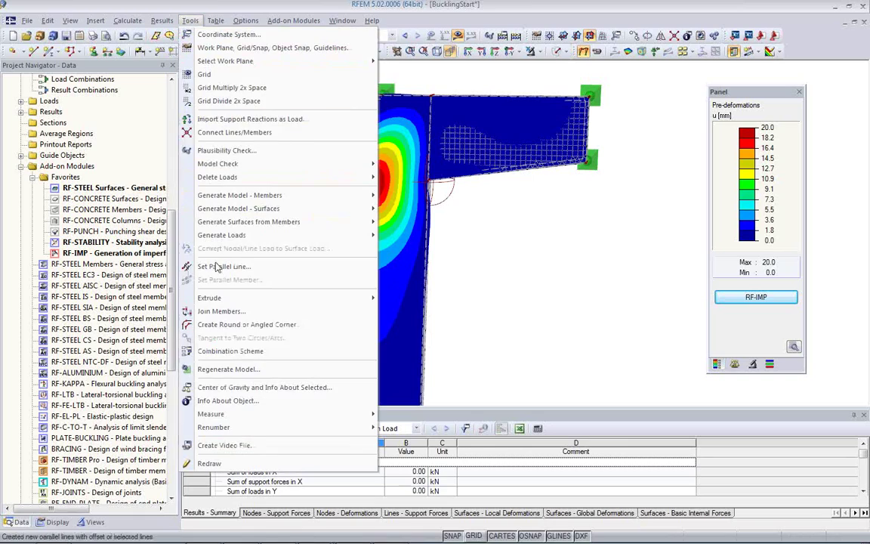
{"action": "mouse_move", "coordinate": [218, 417]}
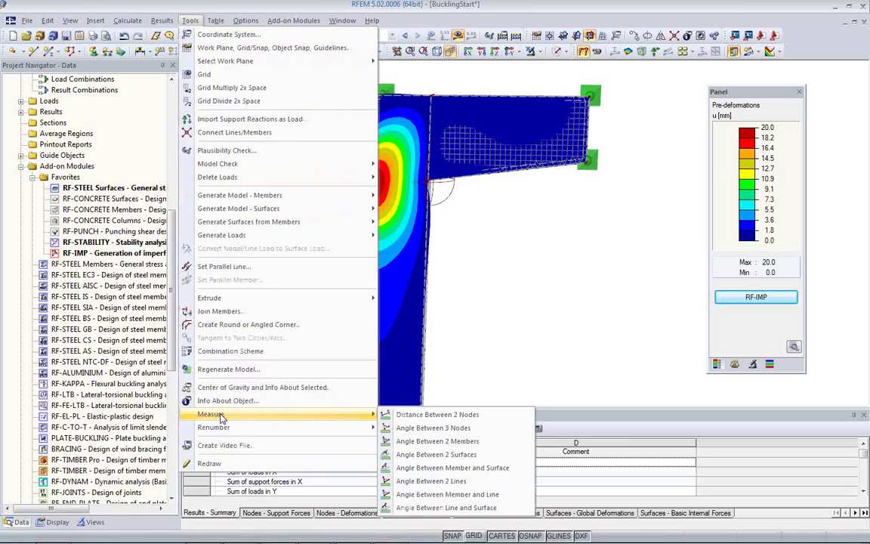
{"action": "left_click", "coordinate": [437, 415]}
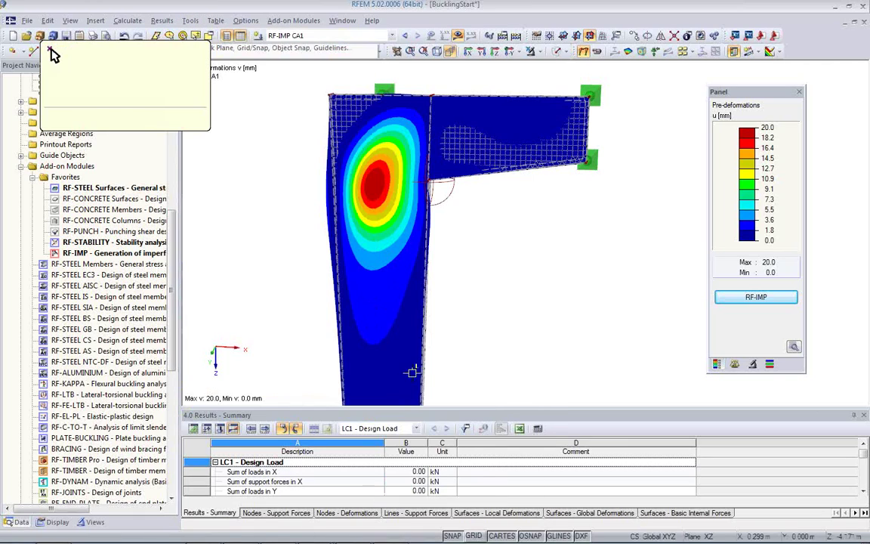
{"action": "left_click", "coordinate": [422, 94]}
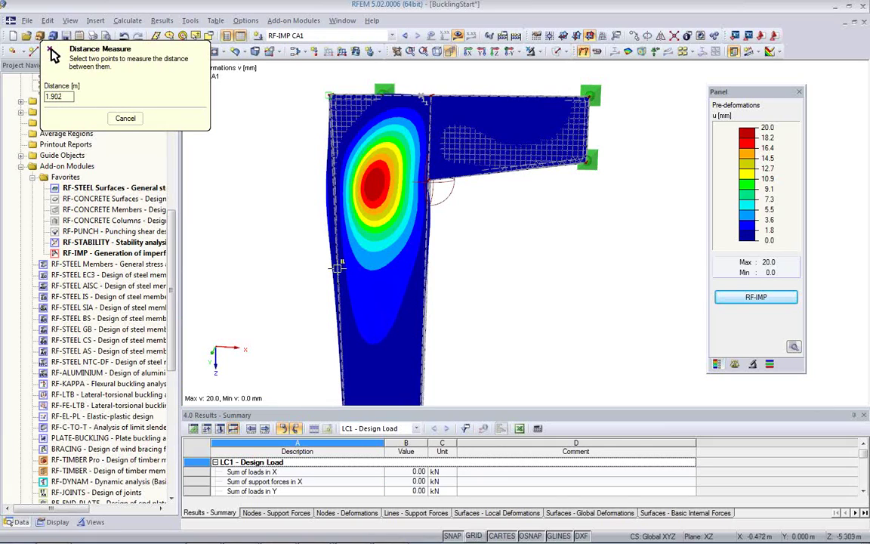
{"action": "left_click", "coordinate": [337, 268]}
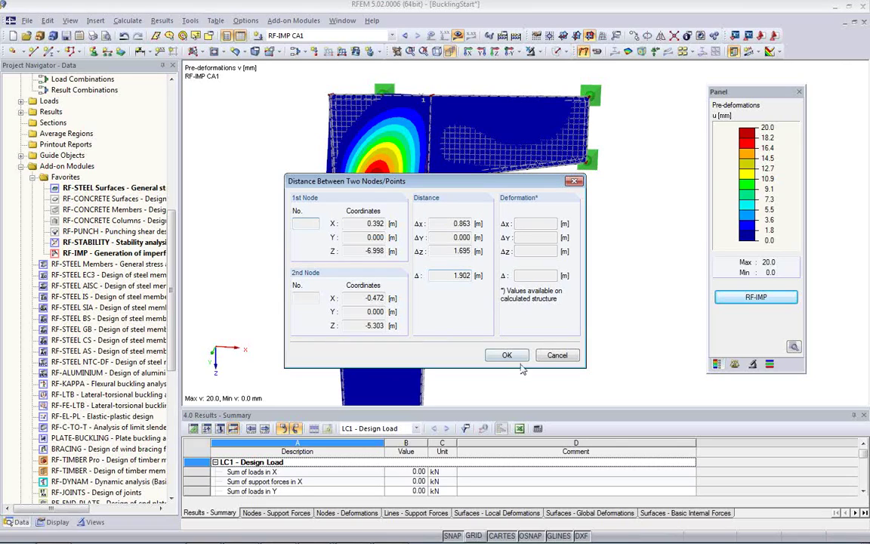
{"action": "left_click", "coordinate": [565, 356]}
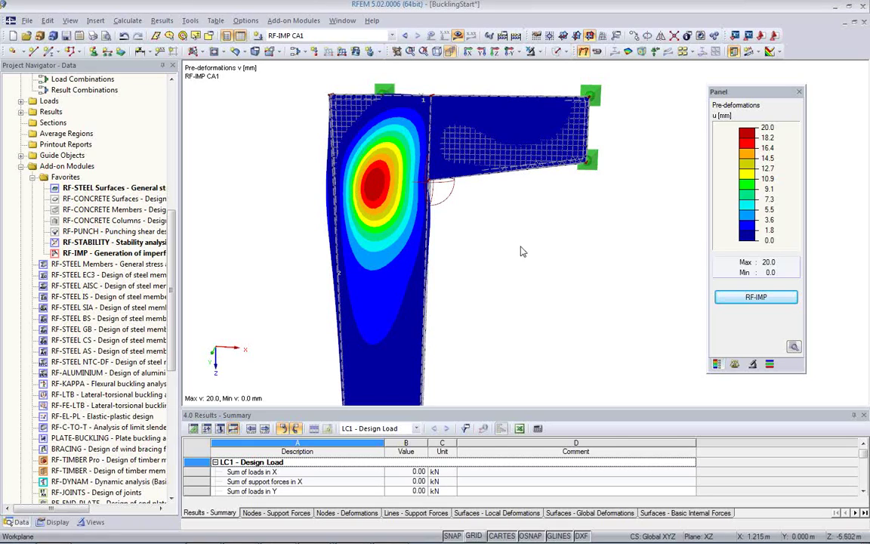
Copy load case LC1 to a new load case 2 described as "Design Load with Imperfection"
{"action": "middle_click_drag", "start_coordinate": [500, 249], "coordinate": [295, 301], "text": "ctrl"}
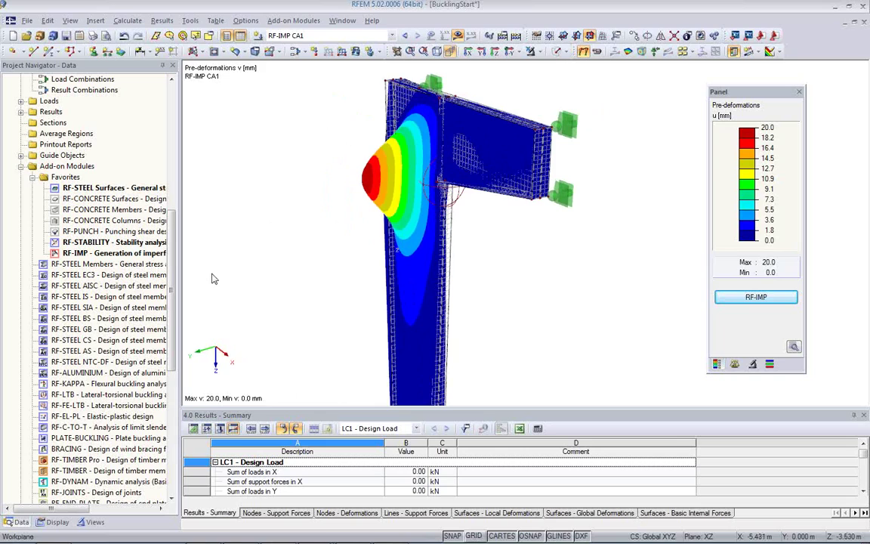
{"action": "scroll", "coordinate": [173, 361], "scroll_direction": "up", "scroll_amount": 6}
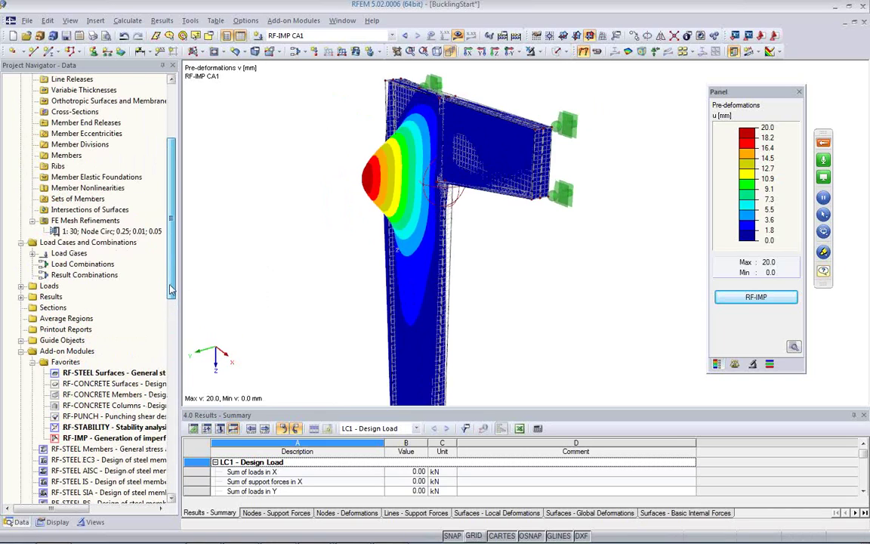
{"action": "left_click", "coordinate": [33, 253]}
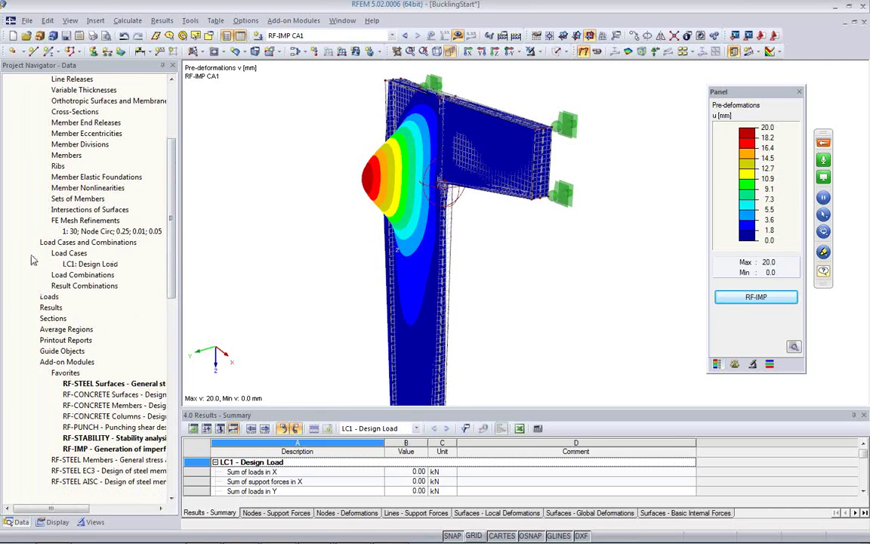
{"action": "right_click", "coordinate": [68, 264]}
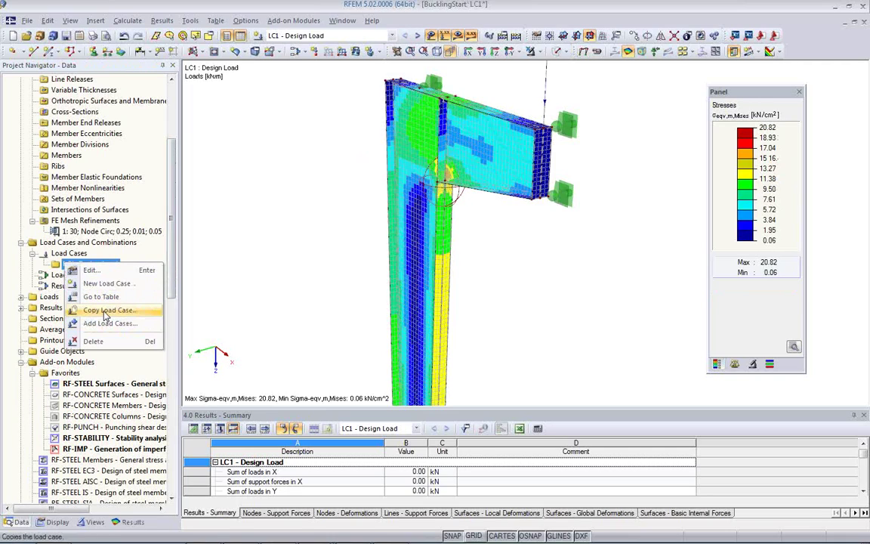
{"action": "left_click", "coordinate": [105, 310]}
{"action": "key", "text": "End"}
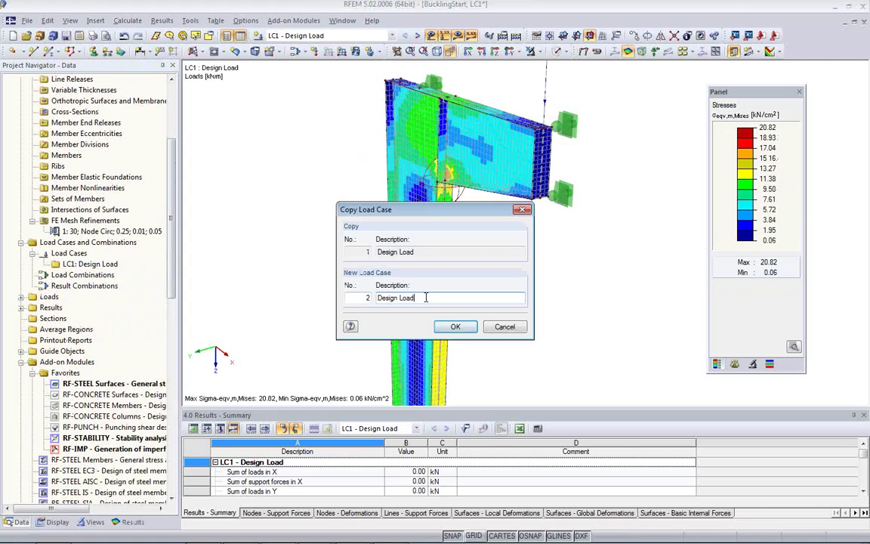
{"action": "type", "text": "with Imperfection"}
{"action": "left_click", "coordinate": [455, 326]}
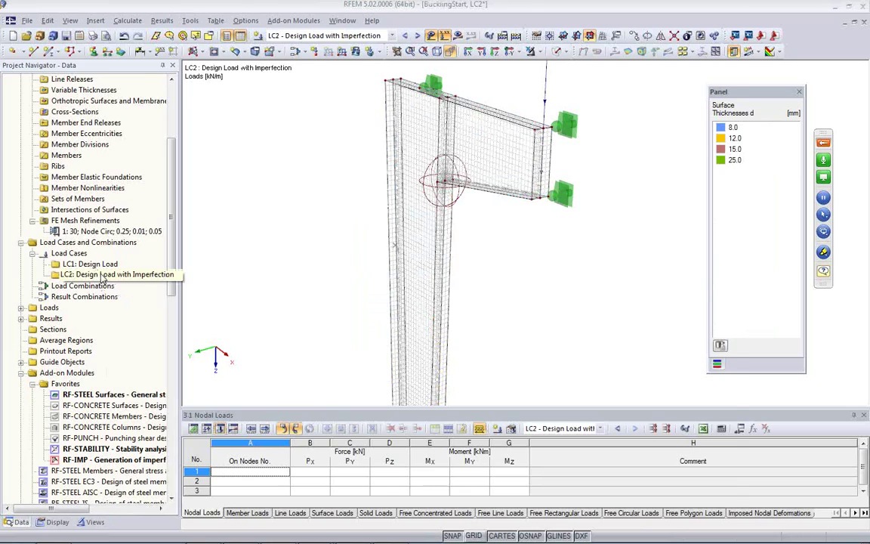
Set load case LC2's method of analysis to large deformation analysis in its calculation parameters
{"action": "double_click", "coordinate": [87, 251]}
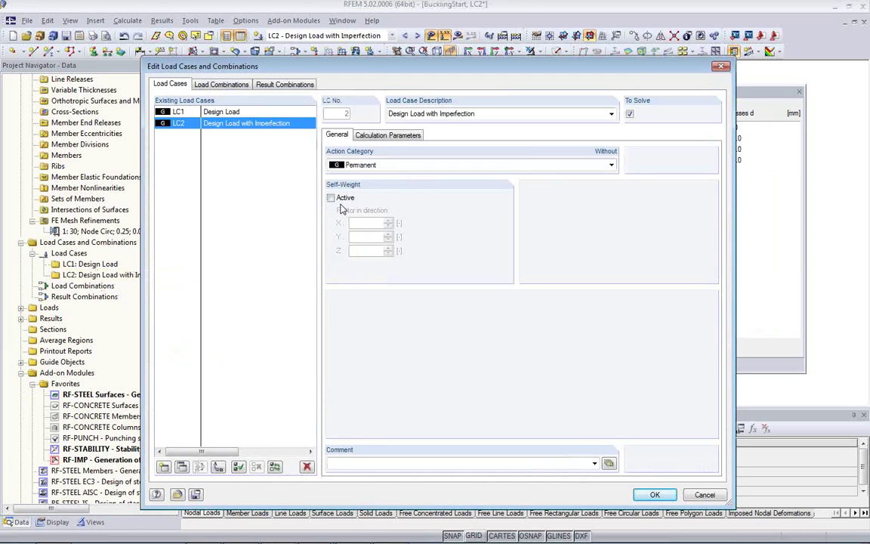
{"action": "left_click", "coordinate": [383, 135]}
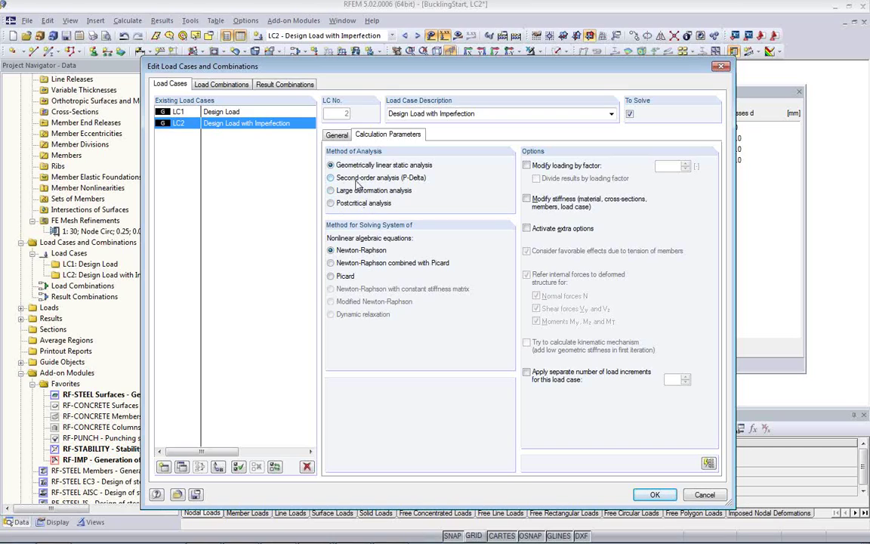
{"action": "left_click", "coordinate": [331, 193]}
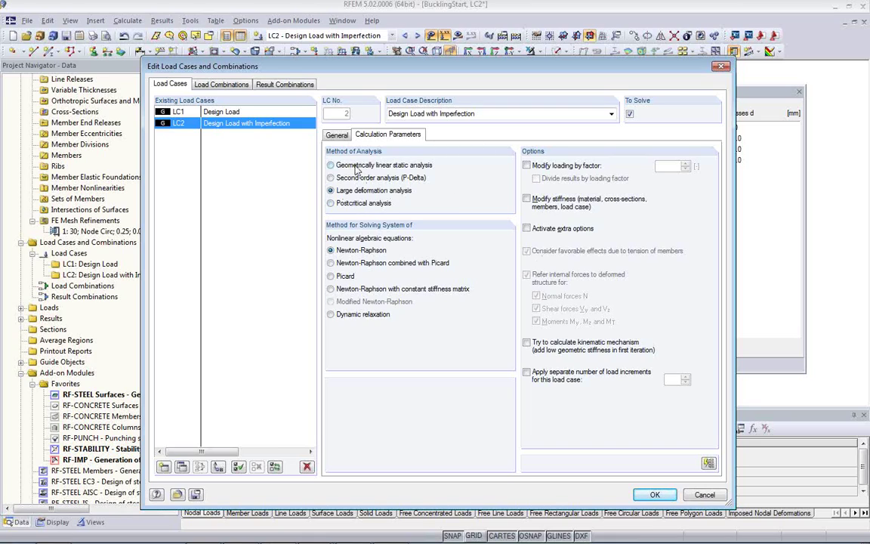
Activate extra options for LC2 and apply the generated imperfections from RF-IMP case CA1 as initial strain
{"action": "left_click", "coordinate": [526, 229]}
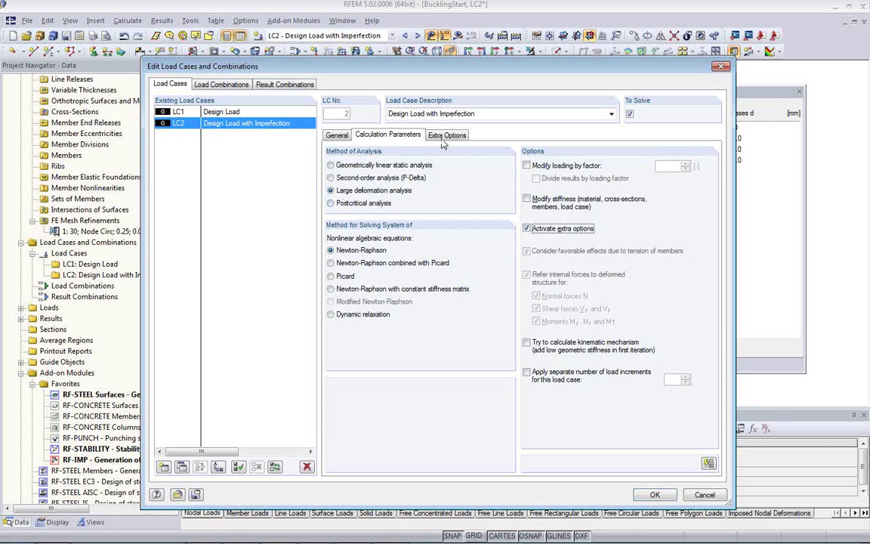
{"action": "left_click", "coordinate": [445, 136]}
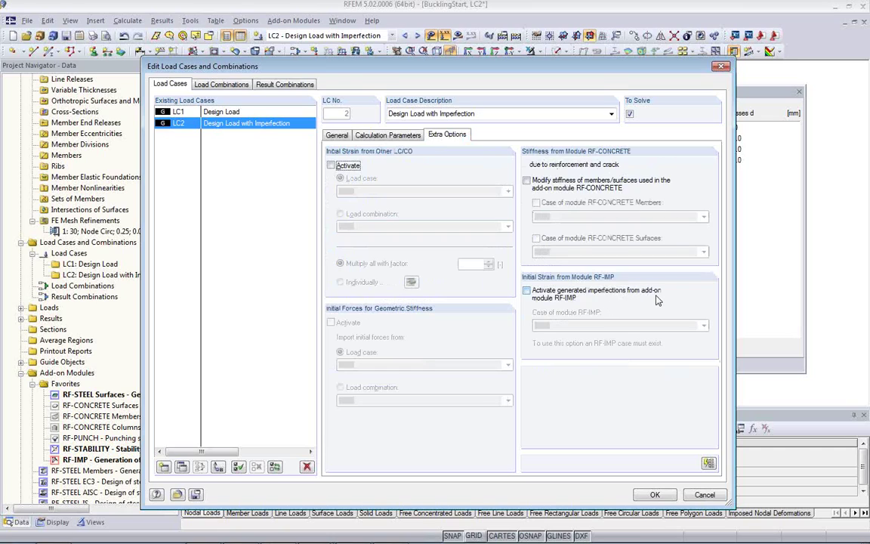
{"action": "left_click", "coordinate": [526, 291]}
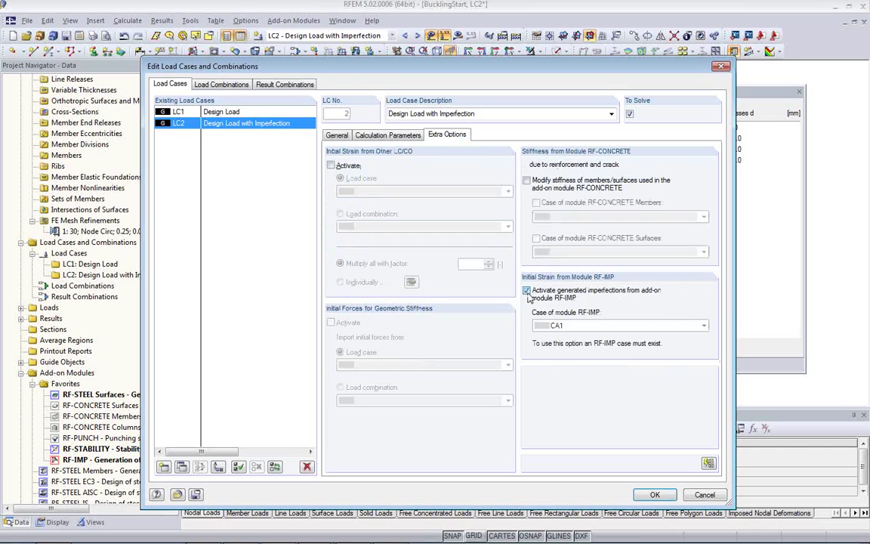
{"action": "left_click", "coordinate": [572, 326]}
{"action": "left_click", "coordinate": [574, 337]}
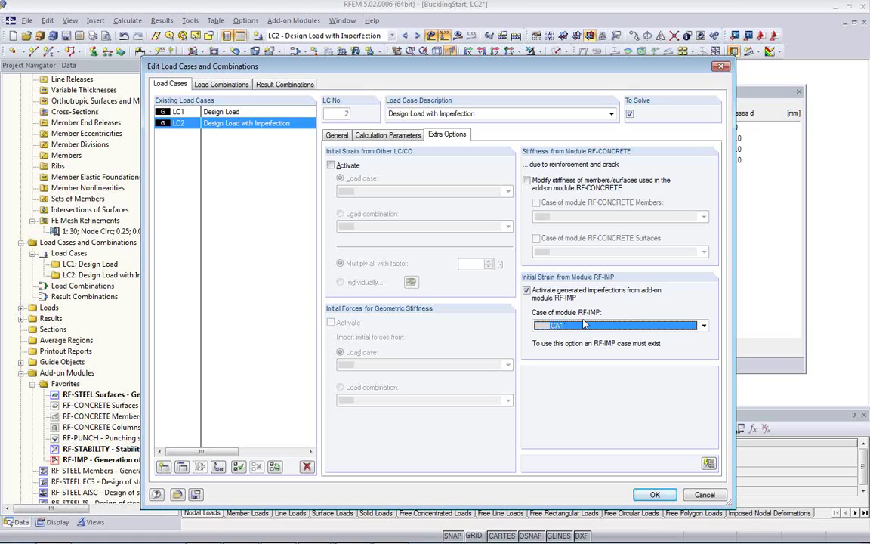
{"action": "left_click", "coordinate": [655, 495]}
Run the calculation of load case LC2 and show its results on the model
{"action": "middle_click_drag", "start_coordinate": [467, 296], "coordinate": [401, 256]}
{"action": "scroll", "coordinate": [392, 307], "scroll_direction": "down", "scroll_amount": 3}
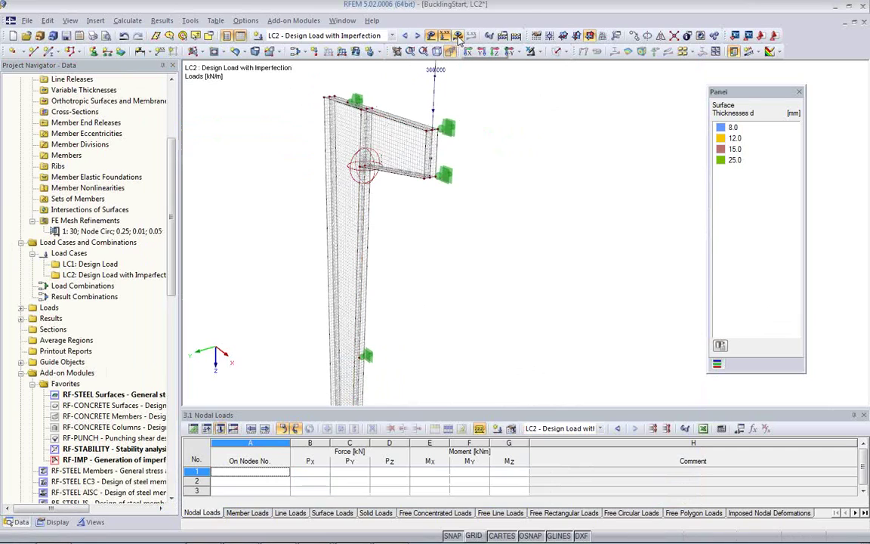
{"action": "left_click", "coordinate": [458, 39]}
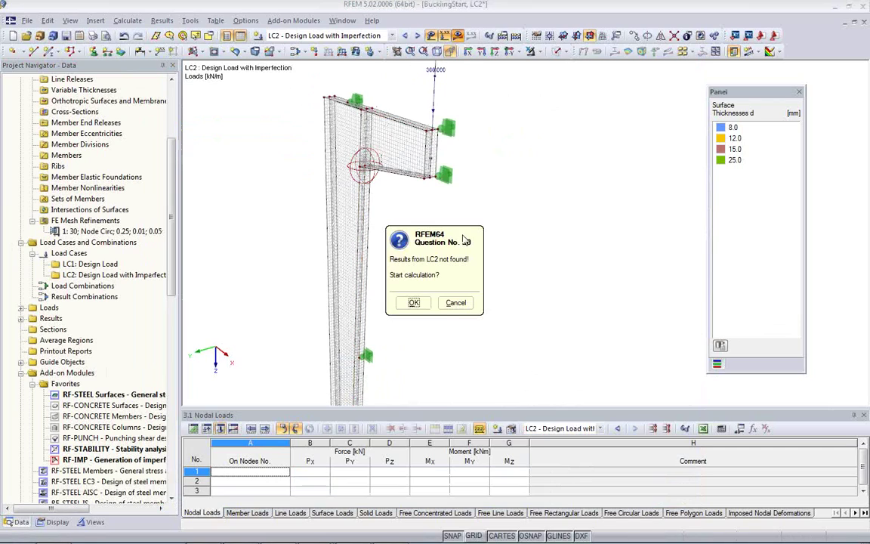
{"action": "left_click", "coordinate": [411, 302]}
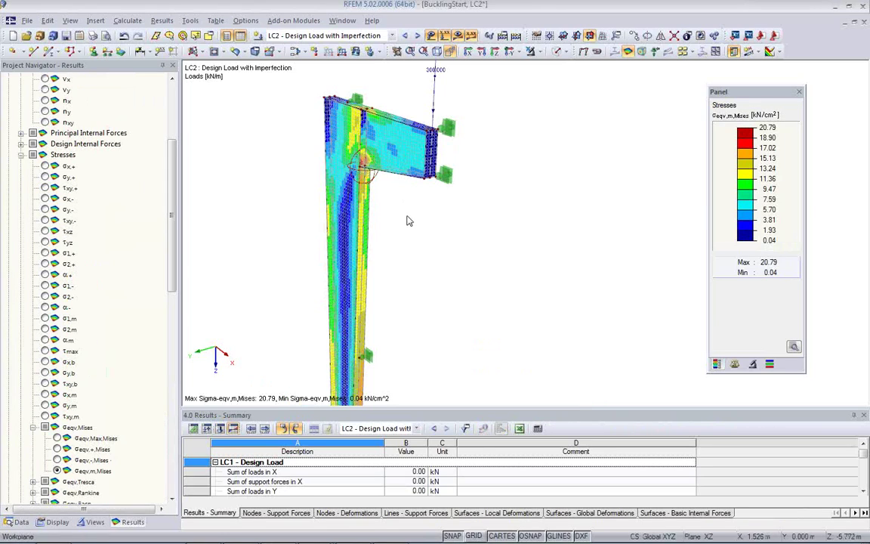
Display the maximum von Mises equivalent stresses for LC2 and examine the frame corner around the column web and mesh refinement
{"action": "middle_click_drag", "start_coordinate": [386, 210], "coordinate": [461, 227], "text": "ctrl"}
{"action": "scroll", "coordinate": [465, 192], "scroll_direction": "up", "scroll_amount": 5}
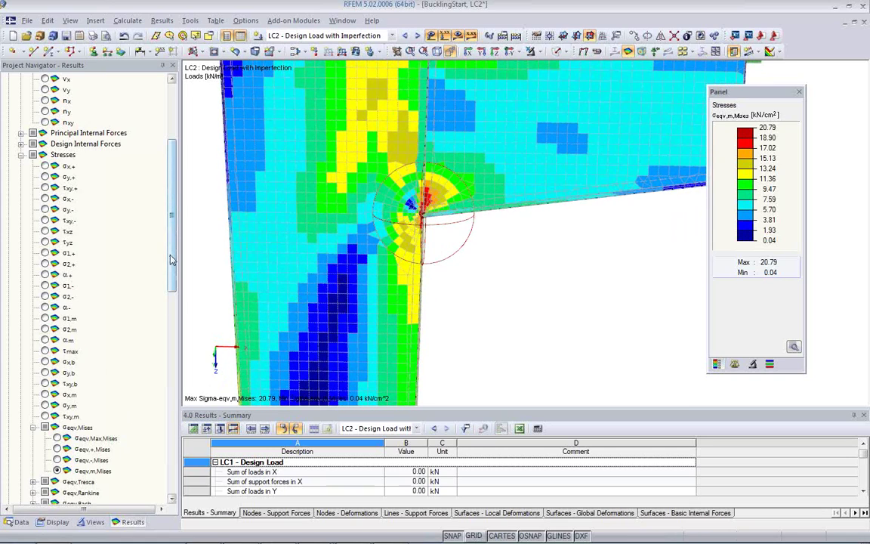
{"action": "left_click", "coordinate": [58, 438]}
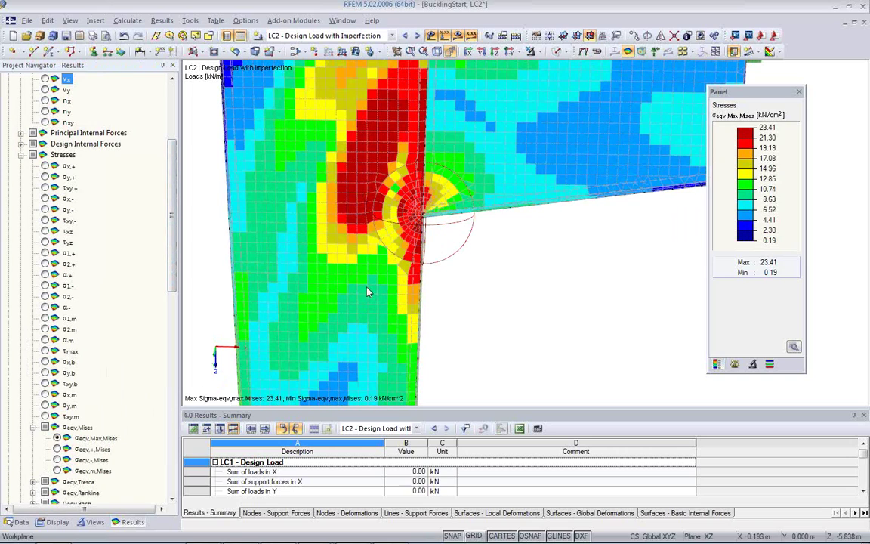
{"action": "middle_click_drag", "start_coordinate": [431, 255], "coordinate": [373, 272], "text": "ctrl"}
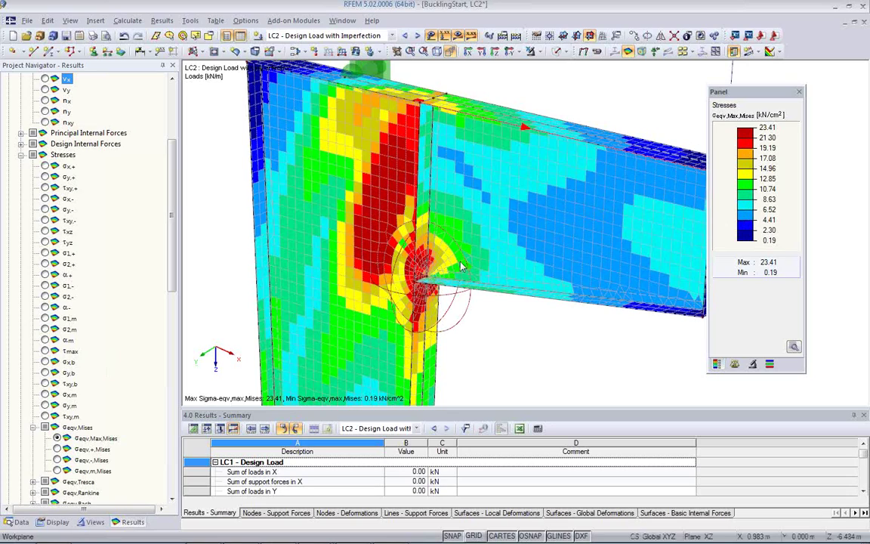
{"action": "middle_click_drag", "start_coordinate": [370, 265], "coordinate": [372, 153], "text": "ctrl"}
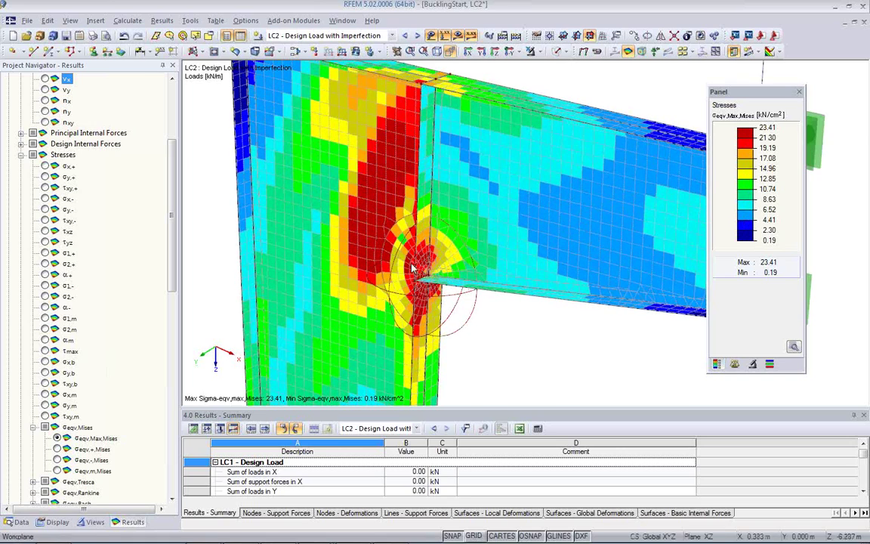
{"action": "middle_click_drag", "start_coordinate": [422, 292], "coordinate": [459, 209], "text": "ctrl"}
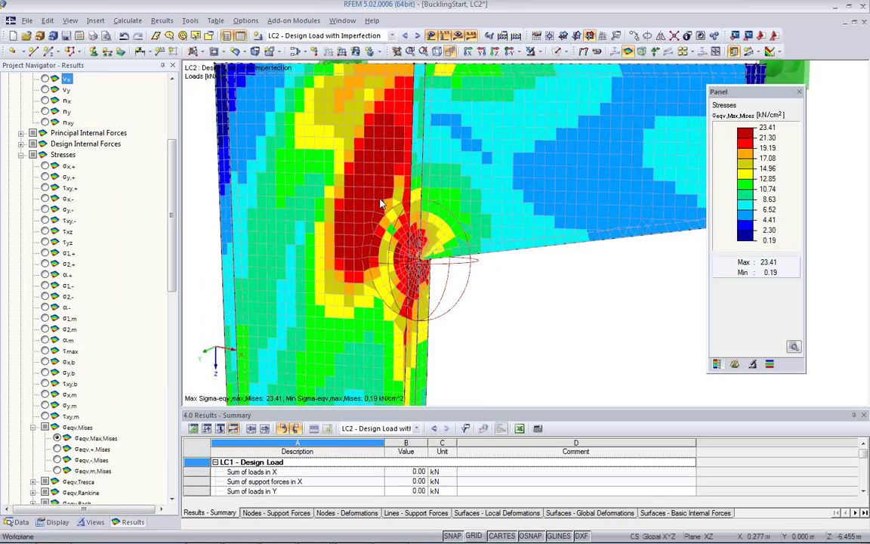
{"action": "middle_click_drag", "start_coordinate": [344, 183], "coordinate": [349, 133], "text": "ctrl"}
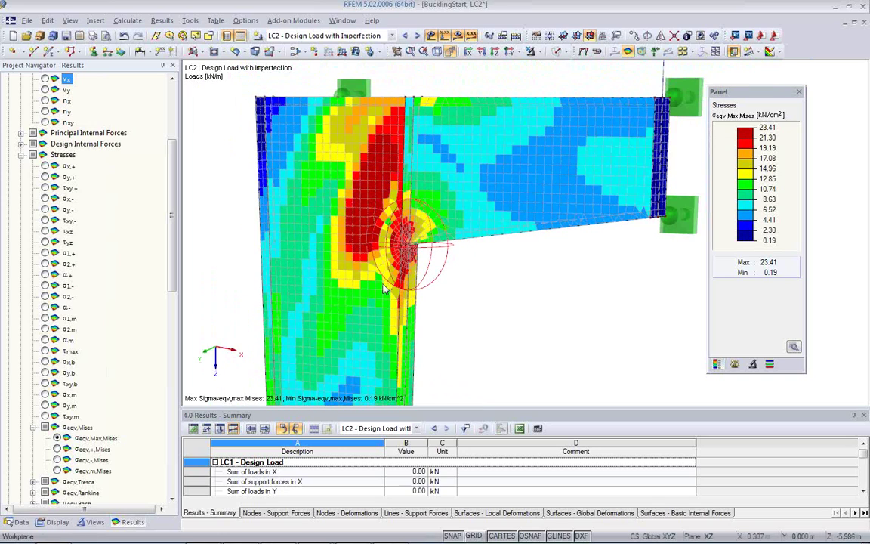
{"action": "middle_click_drag", "start_coordinate": [426, 239], "coordinate": [421, 310], "text": "ctrl"}
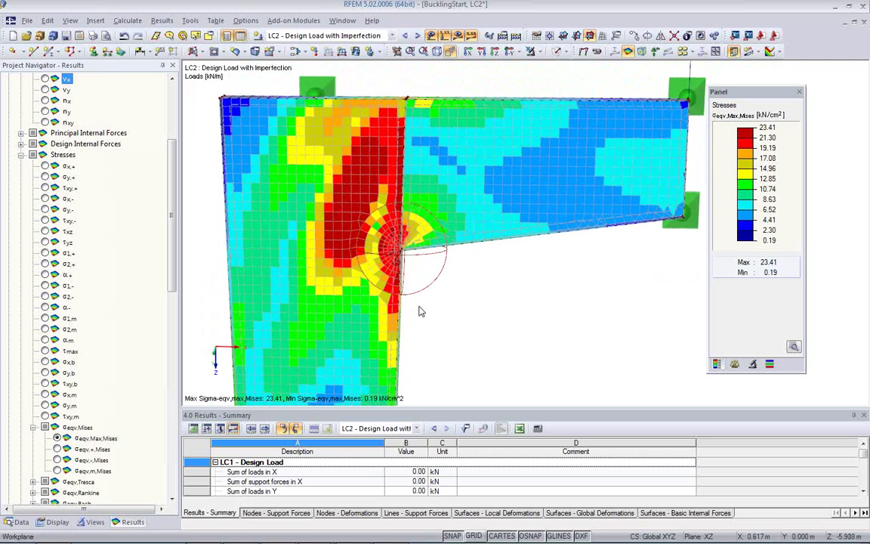
Display the design ratio criterion followed by the nonlinearity rate, and examine the plastic zone in the column web from several angles
{"action": "scroll", "coordinate": [138, 402], "scroll_direction": "down", "scroll_amount": 14}
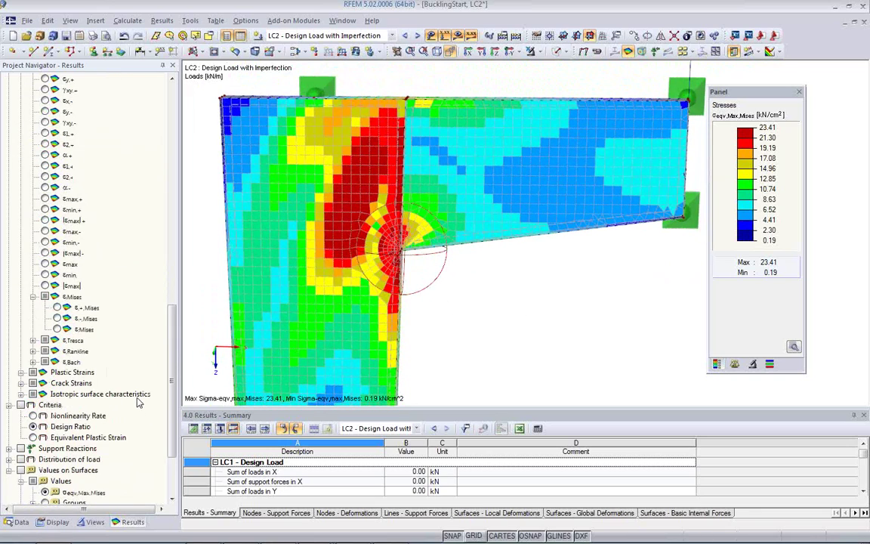
{"action": "left_click", "coordinate": [34, 427]}
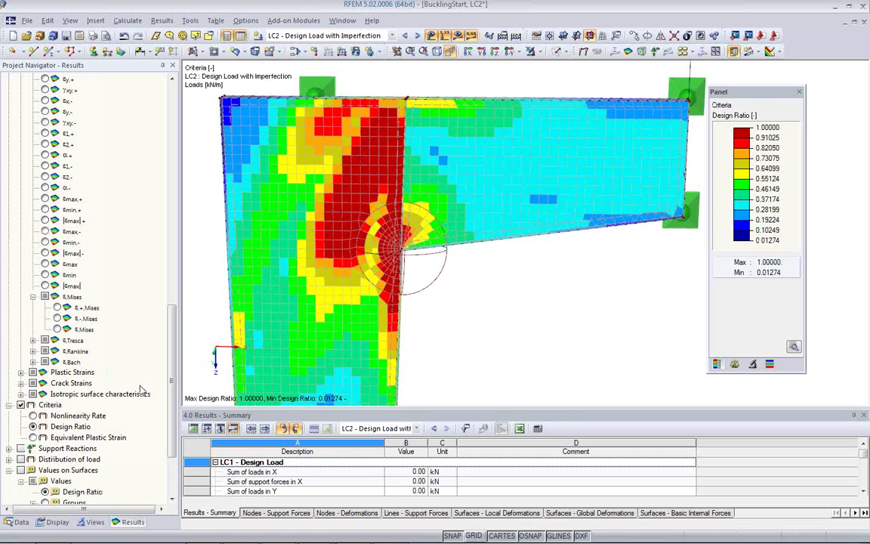
{"action": "left_click", "coordinate": [33, 415]}
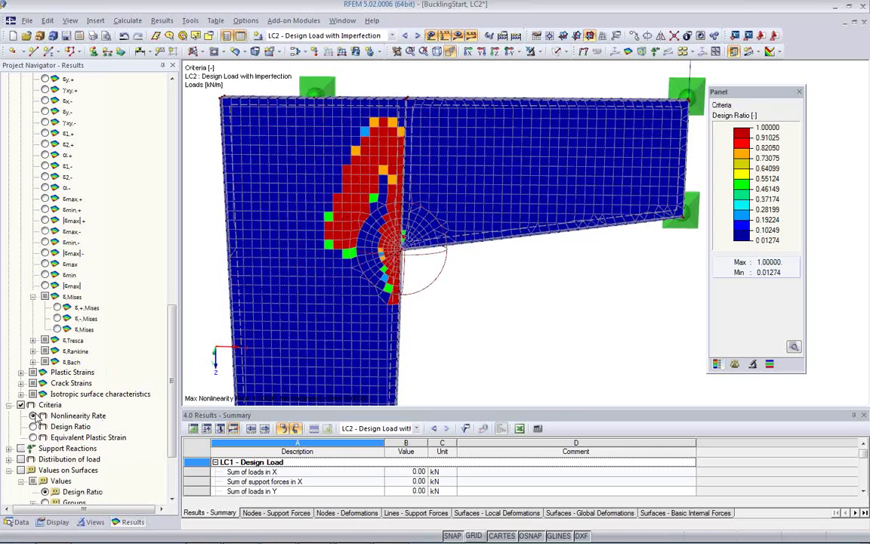
{"action": "middle_click_drag", "start_coordinate": [382, 253], "coordinate": [416, 188], "text": "ctrl"}
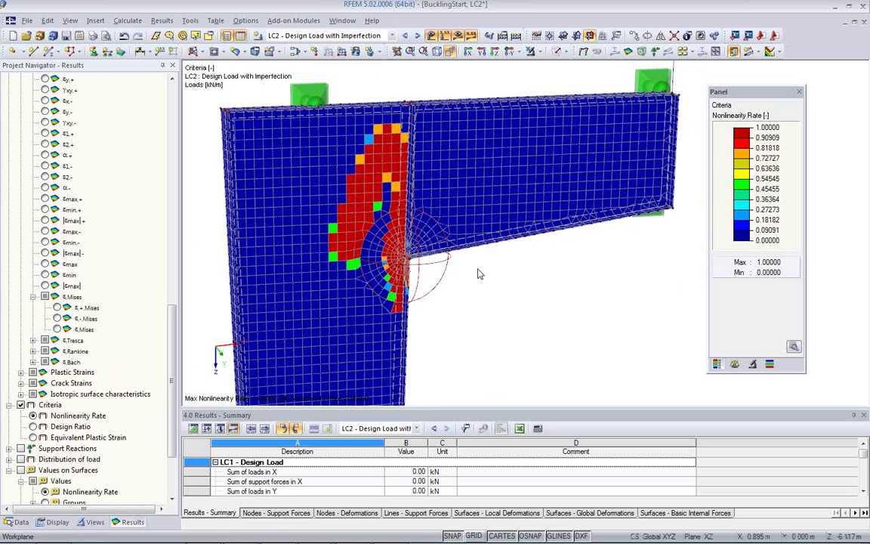
{"action": "middle_click_drag", "start_coordinate": [477, 274], "coordinate": [215, 262], "text": "ctrl"}
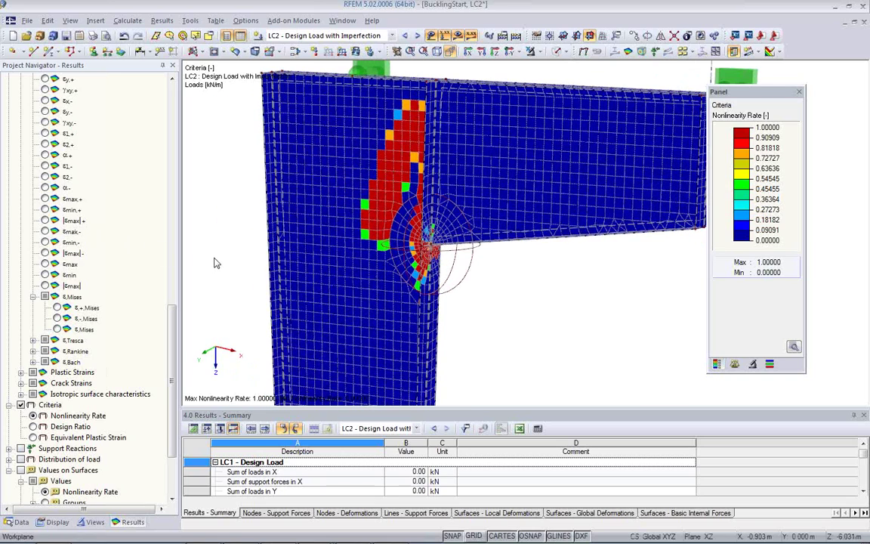
Display the total von Mises strains, return to the design ratio criterion, and examine its distribution over the frame corner
{"action": "left_click", "coordinate": [57, 330]}
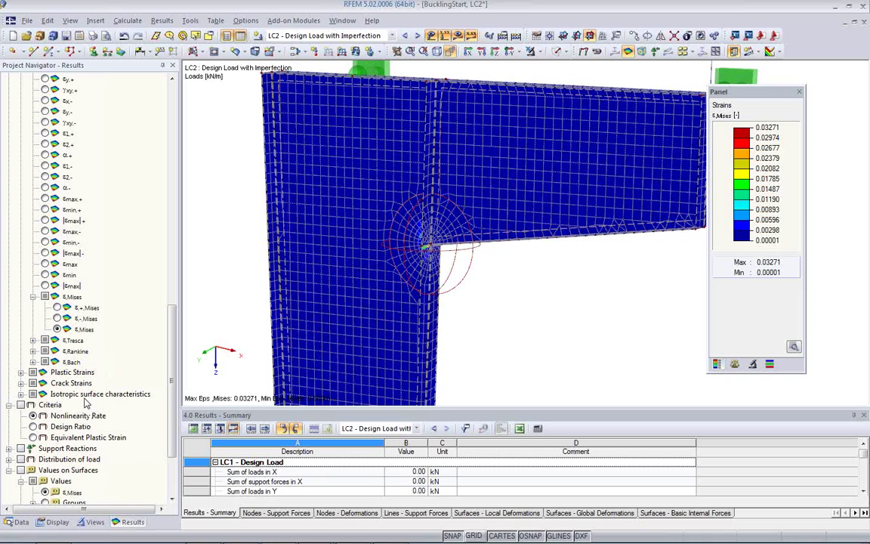
{"action": "left_click", "coordinate": [33, 427]}
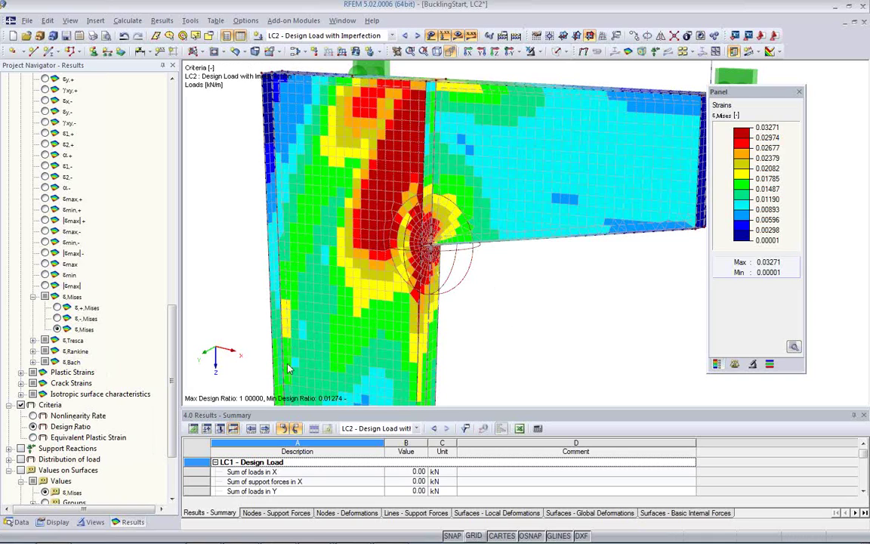
{"action": "middle_click_drag", "start_coordinate": [529, 246], "coordinate": [569, 281], "text": "ctrl"}
{"action": "middle_click_drag", "start_coordinate": [647, 314], "coordinate": [411, 241], "text": "ctrl"}
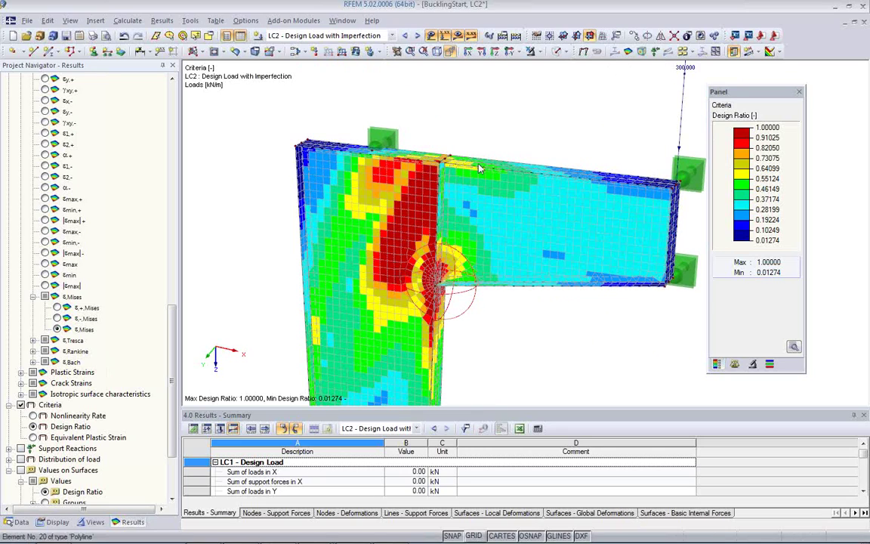
{"action": "middle_click_drag", "start_coordinate": [480, 274], "coordinate": [305, 243], "text": "ctrl"}
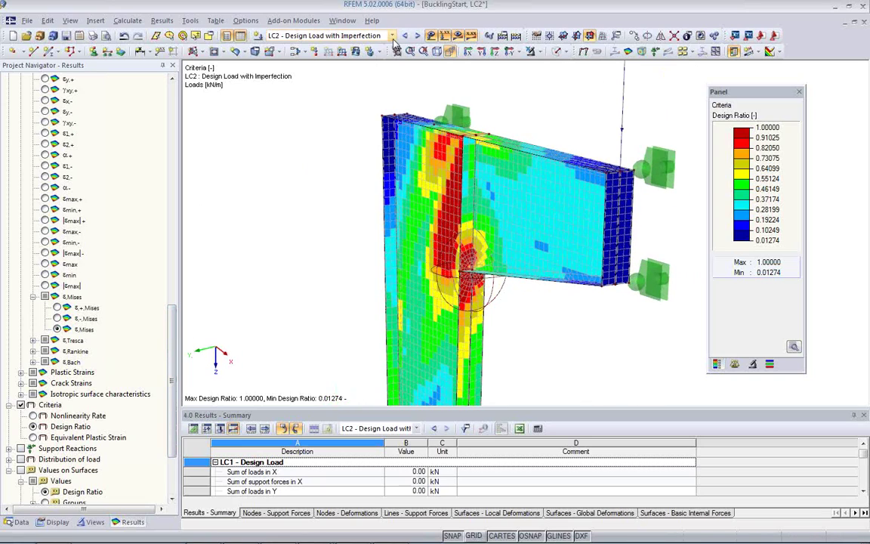
Display LC2's global deformations in the Y direction, examine the column web's out-of-plane displacement, and switch to the presentation slides
{"action": "left_click_drag", "start_coordinate": [172, 330], "coordinate": [158, 95]}
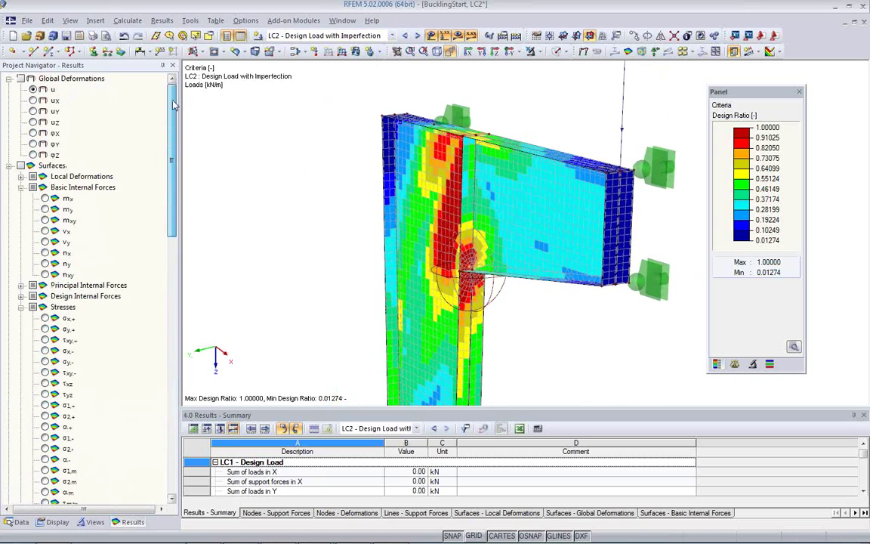
{"action": "left_click", "coordinate": [32, 112]}
{"action": "middle_click_drag", "start_coordinate": [478, 289], "coordinate": [537, 298], "text": "ctrl"}
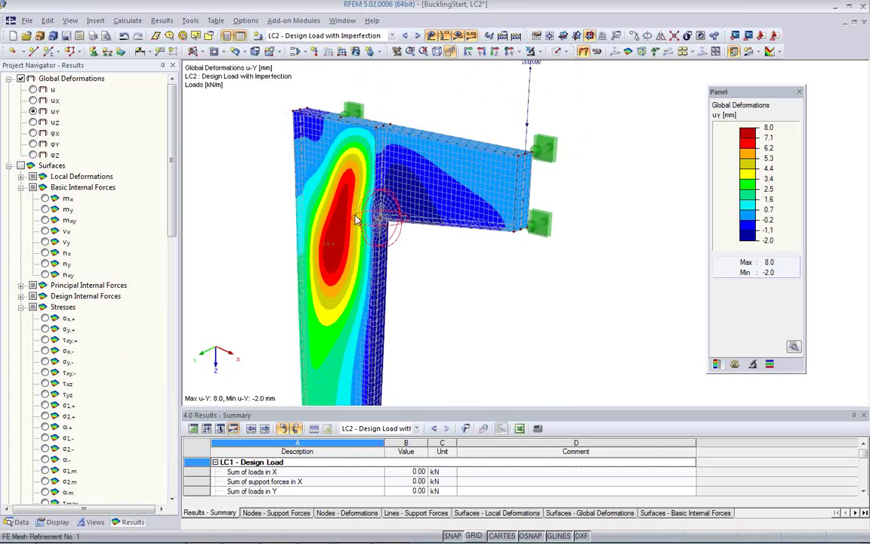
{"action": "middle_click_drag", "start_coordinate": [379, 230], "coordinate": [435, 260], "text": "ctrl"}
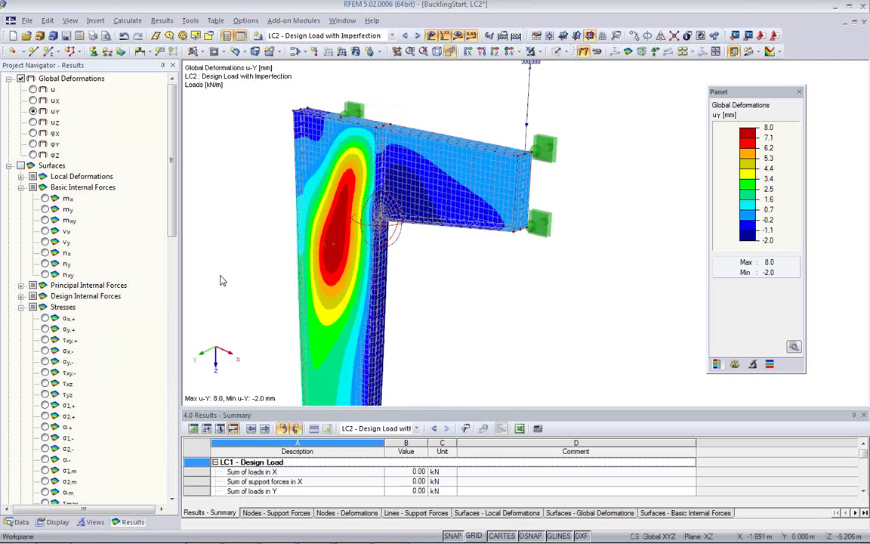
{"action": "middle_click_drag", "start_coordinate": [282, 278], "coordinate": [388, 250], "text": "ctrl"}
{"action": "scroll", "coordinate": [387, 250], "scroll_direction": "up", "scroll_amount": 3}
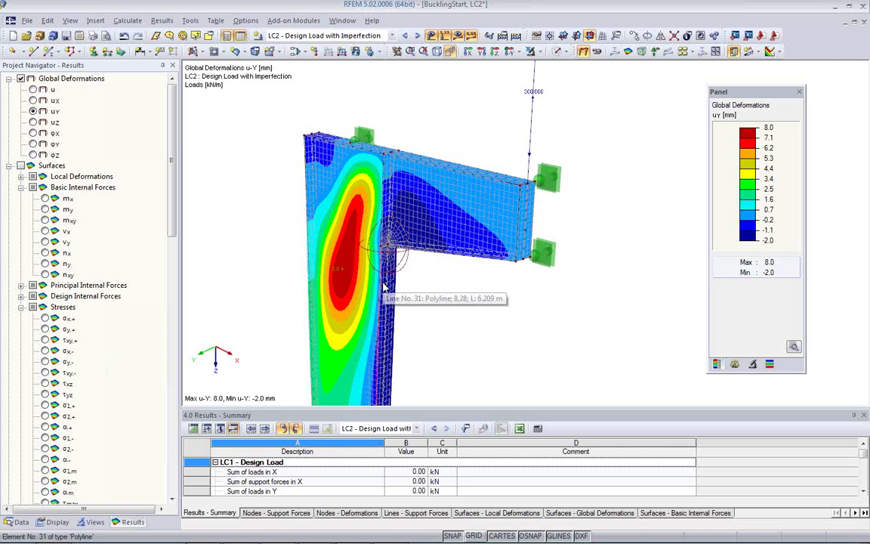
{"action": "middle_click_drag", "start_coordinate": [375, 290], "coordinate": [399, 250]}
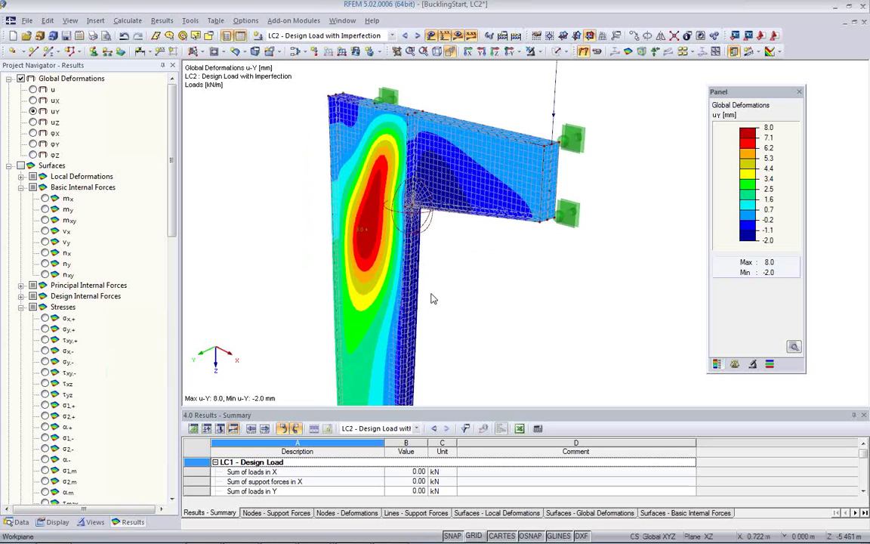
{"action": "scroll", "coordinate": [432, 302], "scroll_direction": "down", "scroll_amount": 2}
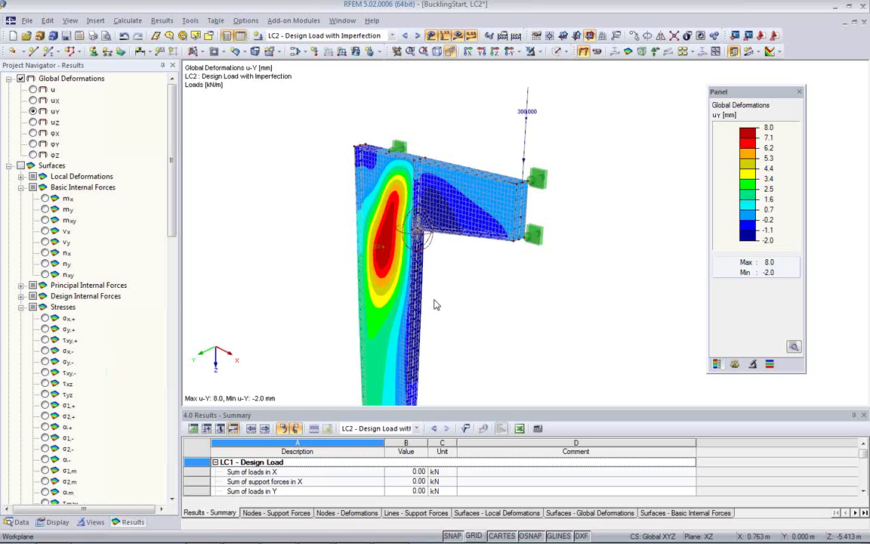
{"action": "mouse_move", "coordinate": [493, 307]}
{"action": "middle_mouse_down"}
{"action": "mouse_move", "coordinate": [466, 305]}
{"action": "mouse_move", "coordinate": [481, 288]}
{"action": "mouse_move", "coordinate": [493, 307]}
{"action": "middle_mouse_up"}
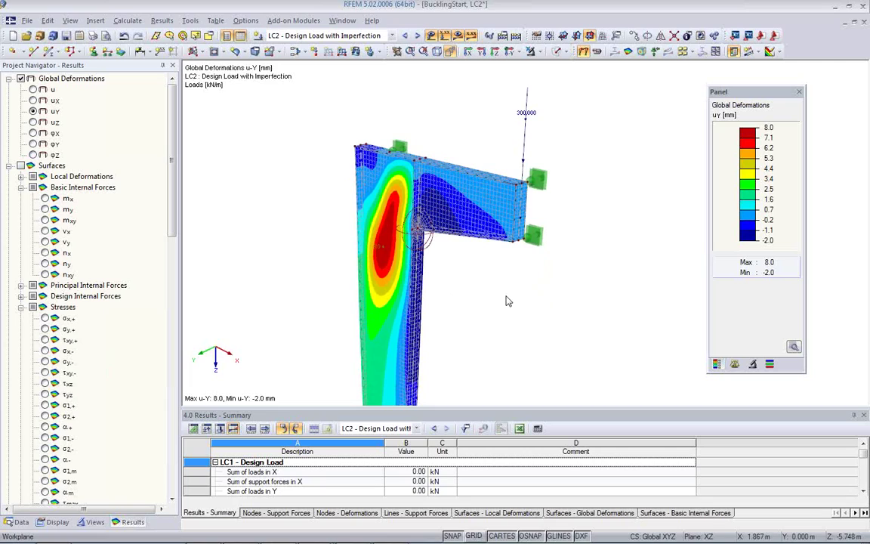
{"action": "scroll", "coordinate": [502, 300], "scroll_direction": "up", "scroll_amount": 1}
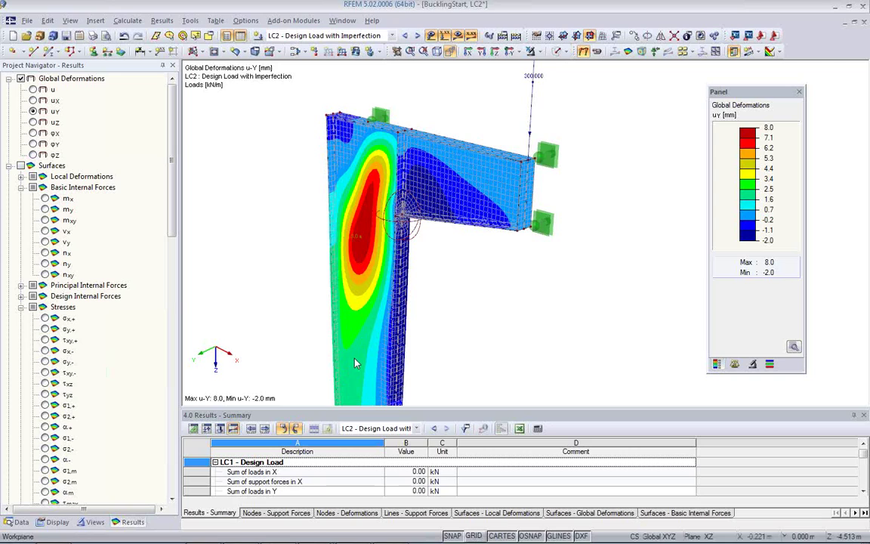
{"action": "key", "text": "alt+Tab"}
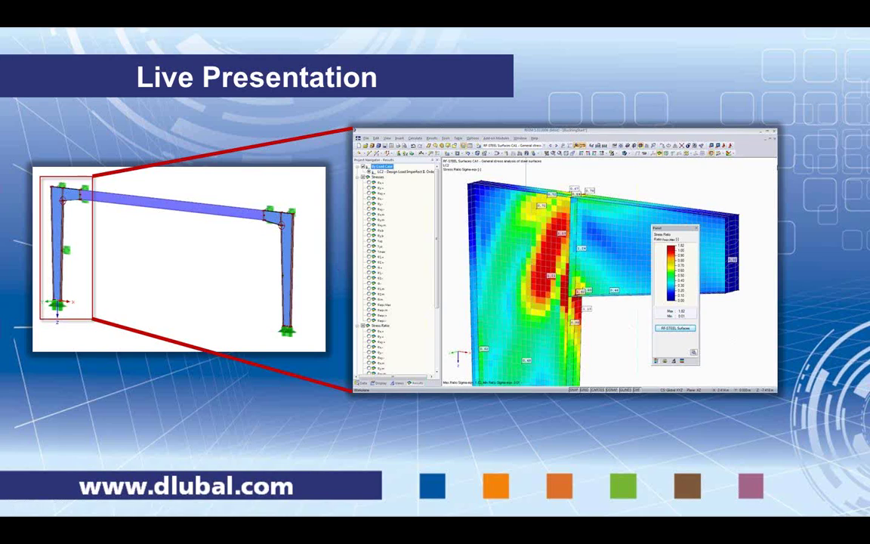
{"action": "key", "text": "Right"}
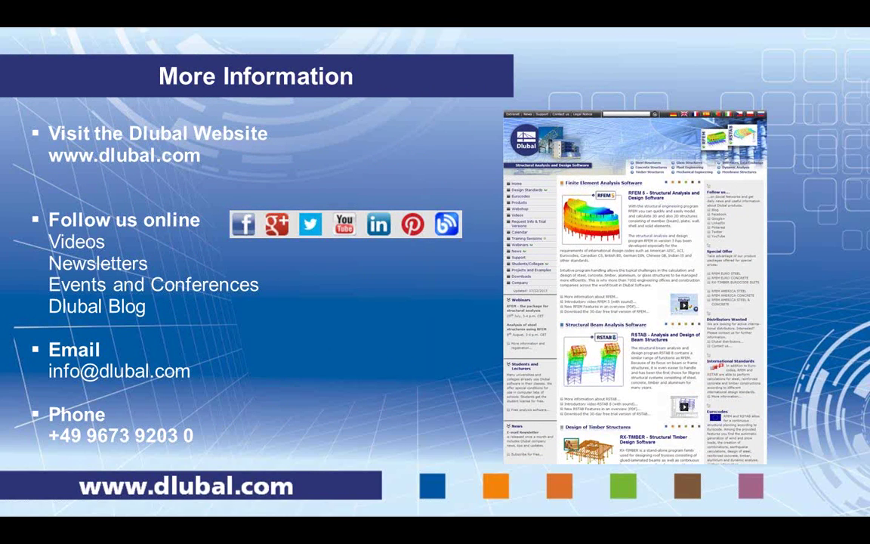
{"action": "key", "text": "Right"}
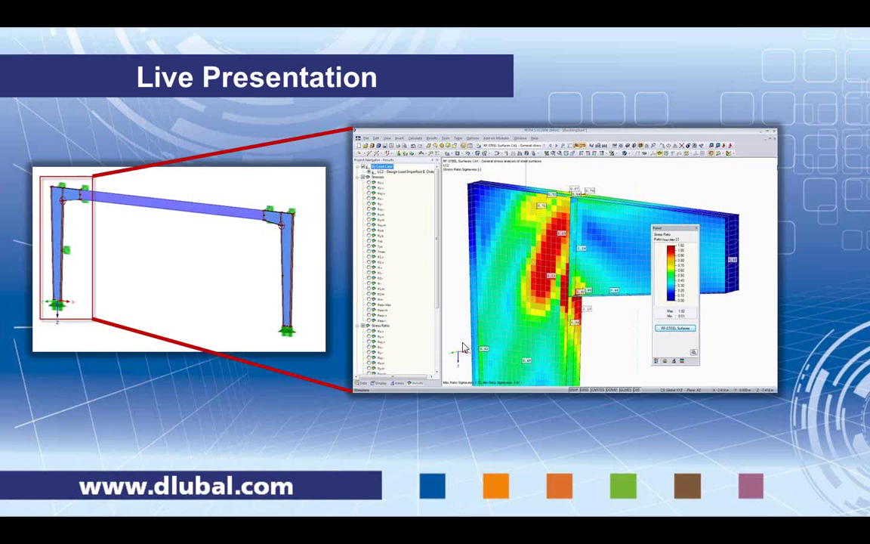
Switch back to RFEM and review the global calculation parameters, including the maximum number of iterations and the load increments for load cases
{"action": "key", "text": "alt+Tab"}
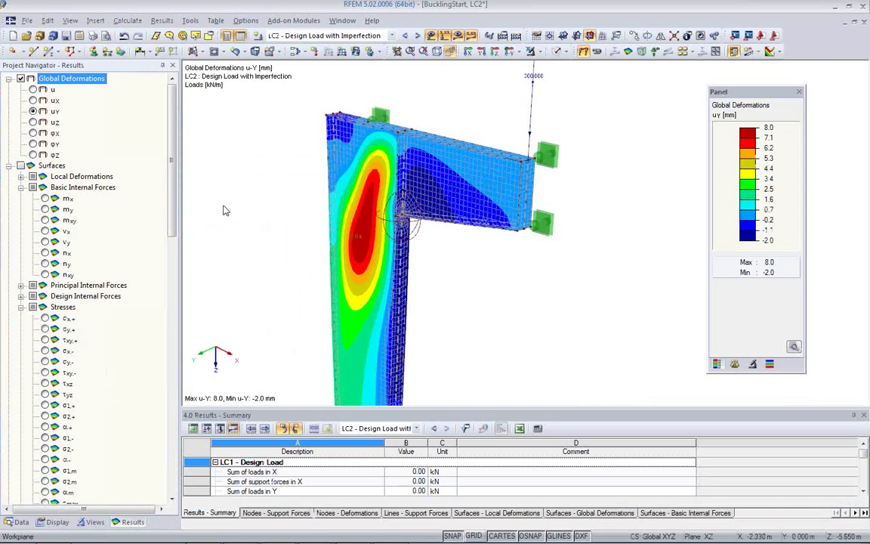
{"action": "left_click", "coordinate": [126, 20]}
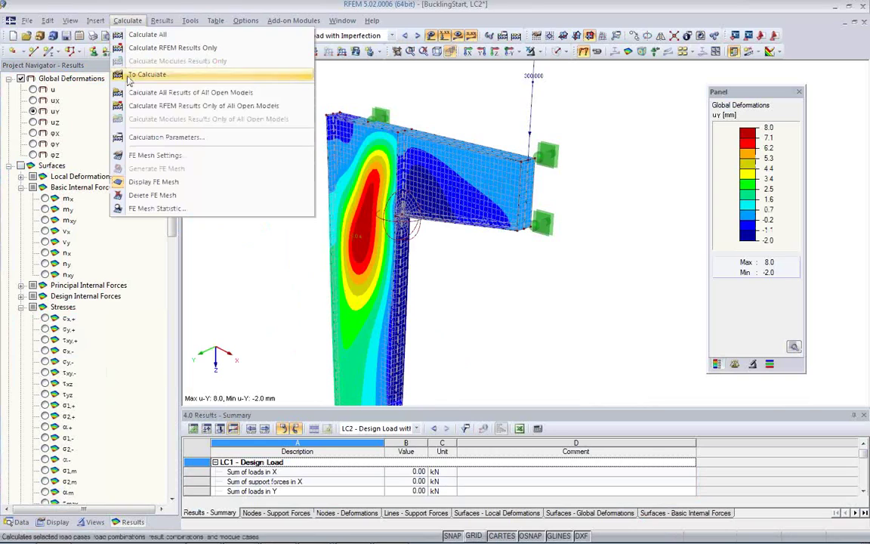
{"action": "left_click", "coordinate": [168, 139]}
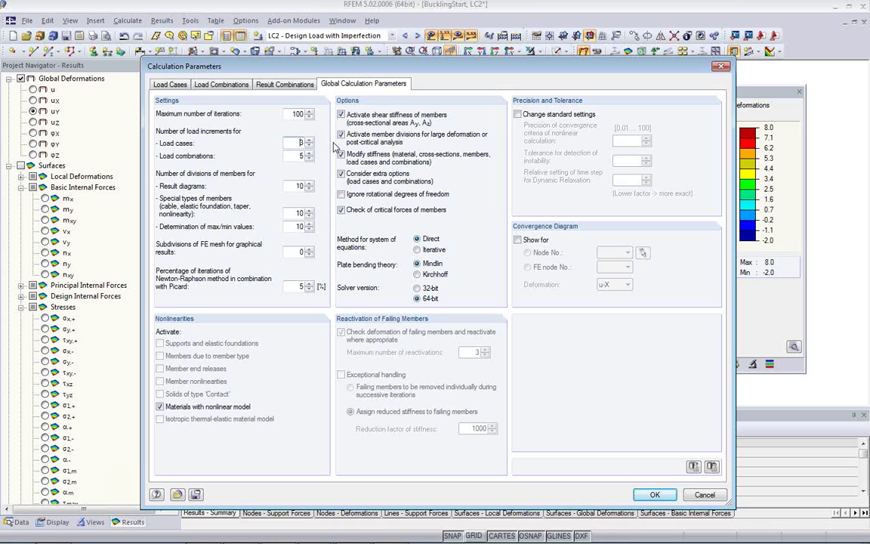
{"action": "left_click", "coordinate": [301, 113]}
{"action": "left_click", "coordinate": [654, 495]}
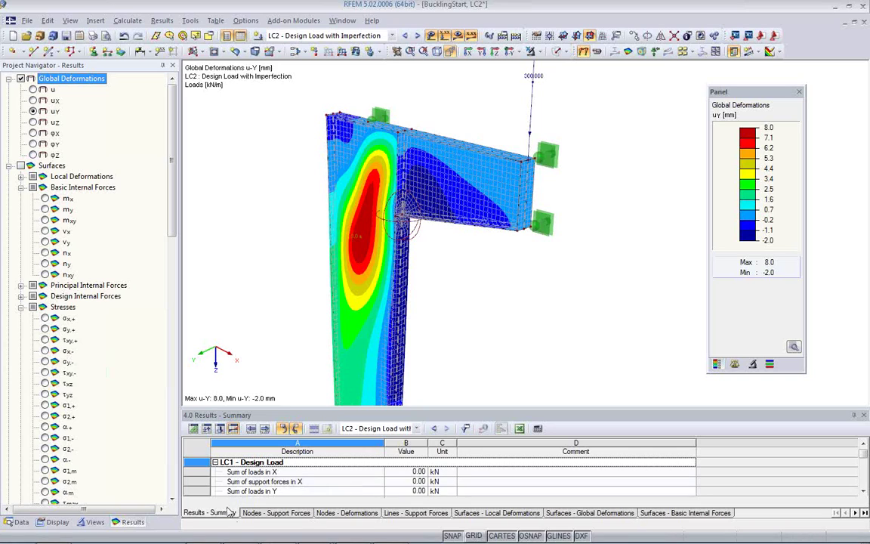
Display the model's materials table and examine the material models available for Steel S 235
{"action": "left_click", "coordinate": [192, 429]}
{"action": "left_click", "coordinate": [804, 474]}
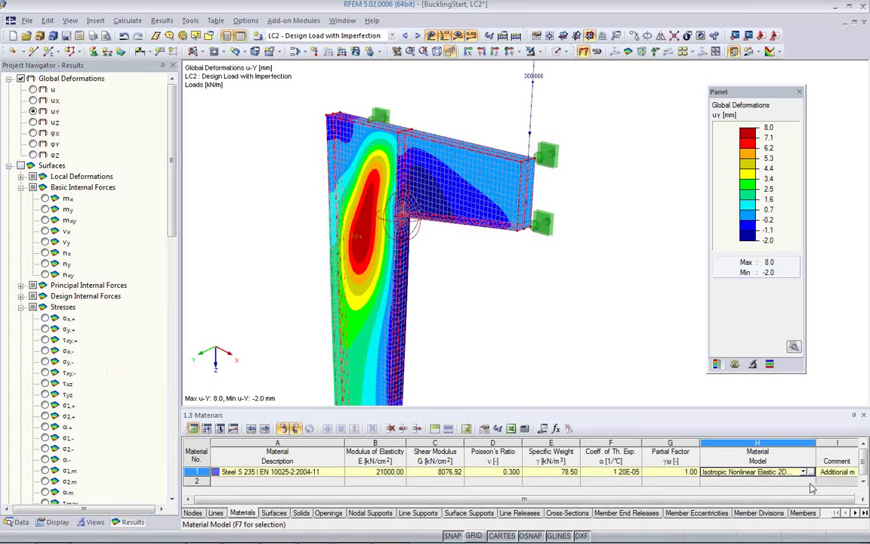
{"action": "left_click", "coordinate": [803, 472]}
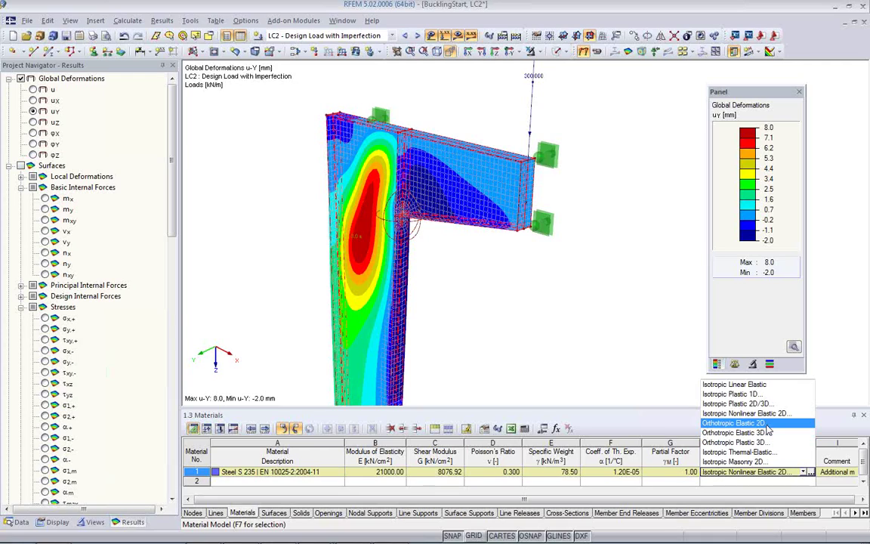
{"action": "left_click", "coordinate": [488, 309]}
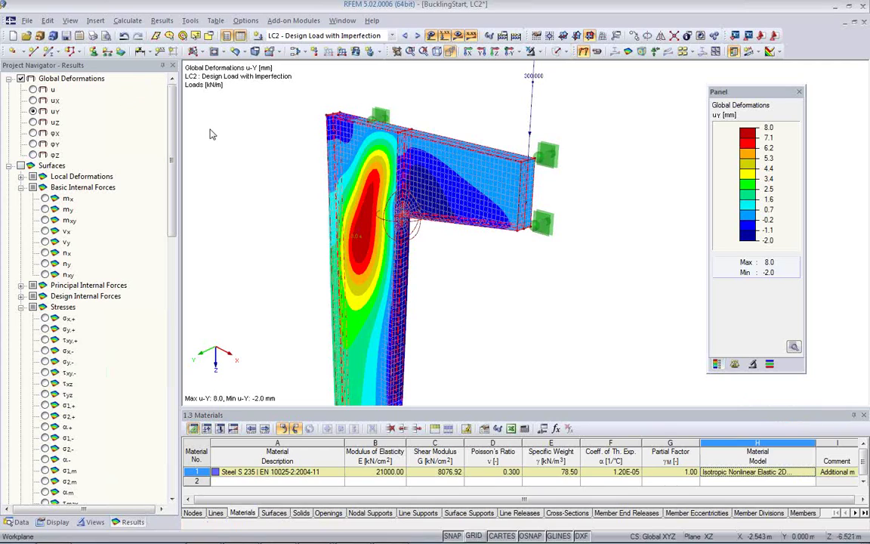
Recheck the global calculation parameters for the number of load increments and the nonlinear material settings
{"action": "left_click", "coordinate": [127, 21]}
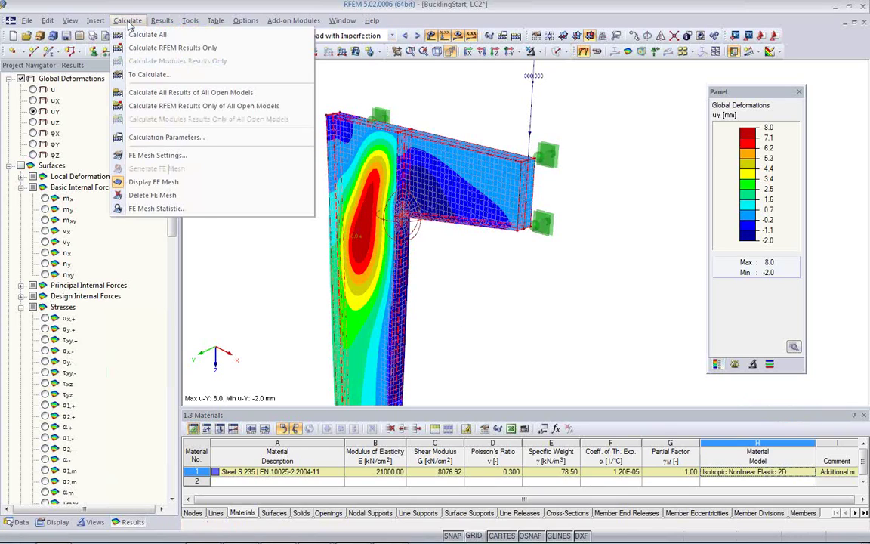
{"action": "left_click", "coordinate": [149, 139]}
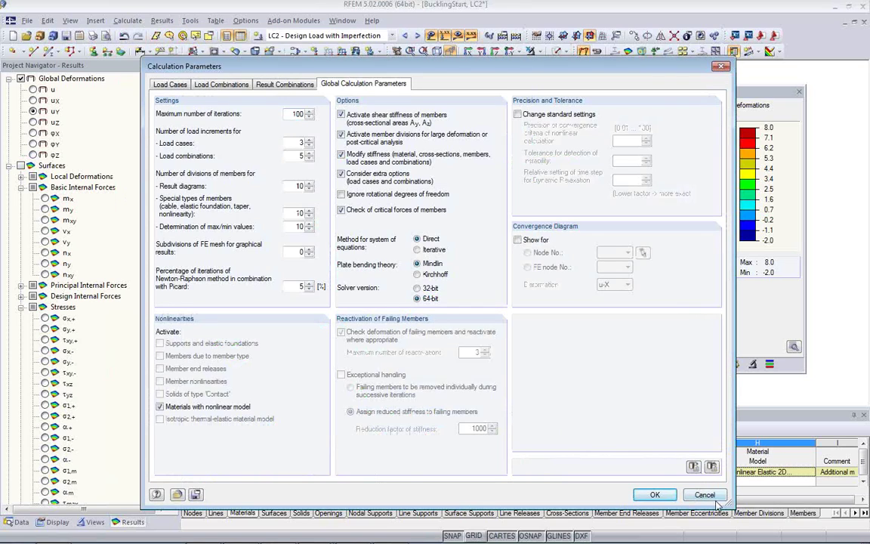
{"action": "left_click", "coordinate": [654, 495]}
Open load case LC1 for editing and examine its method of analysis and other calculation parameters without changing them
{"action": "left_click", "coordinate": [17, 522]}
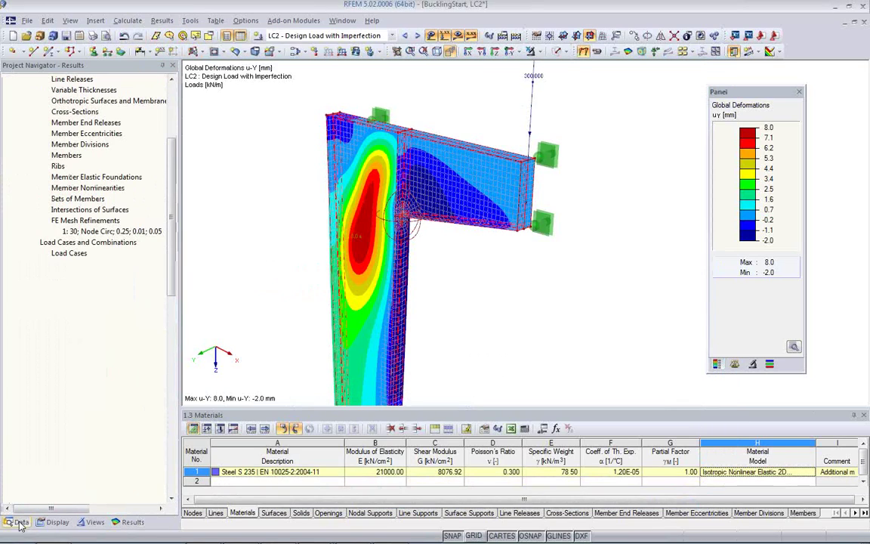
{"action": "double_click", "coordinate": [88, 264]}
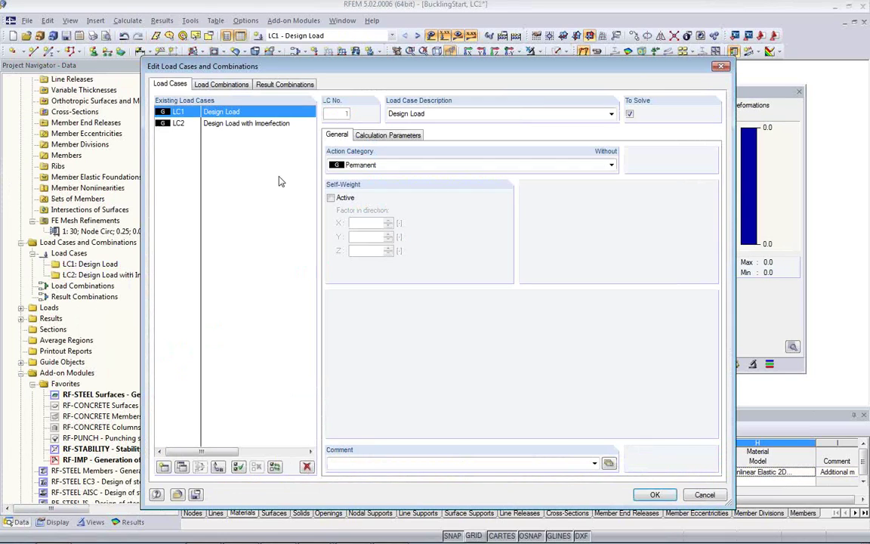
{"action": "left_click", "coordinate": [381, 135]}
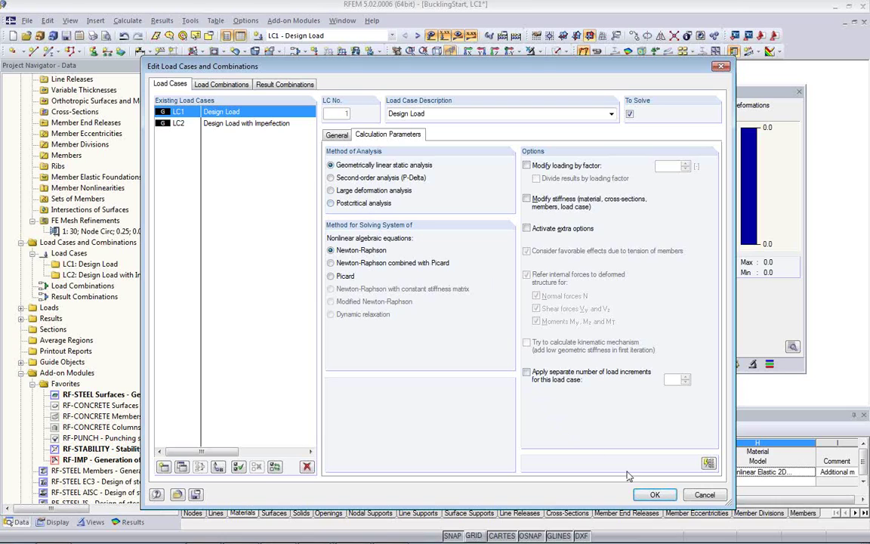
{"action": "left_click", "coordinate": [703, 495]}
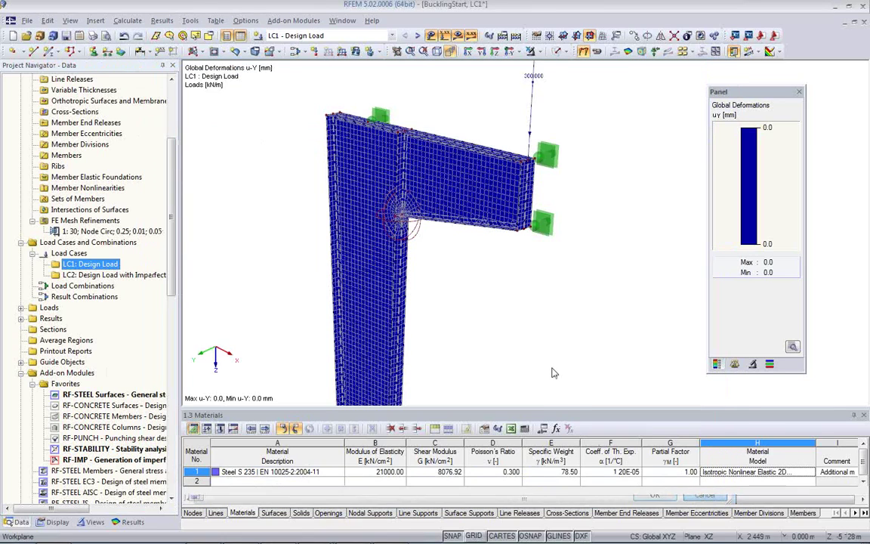
Open the RF-STEEL Surfaces module and examine which stresses to calculate and which equivalent stress theories its details offer
{"action": "middle_click_drag", "start_coordinate": [293, 318], "coordinate": [306, 188]}
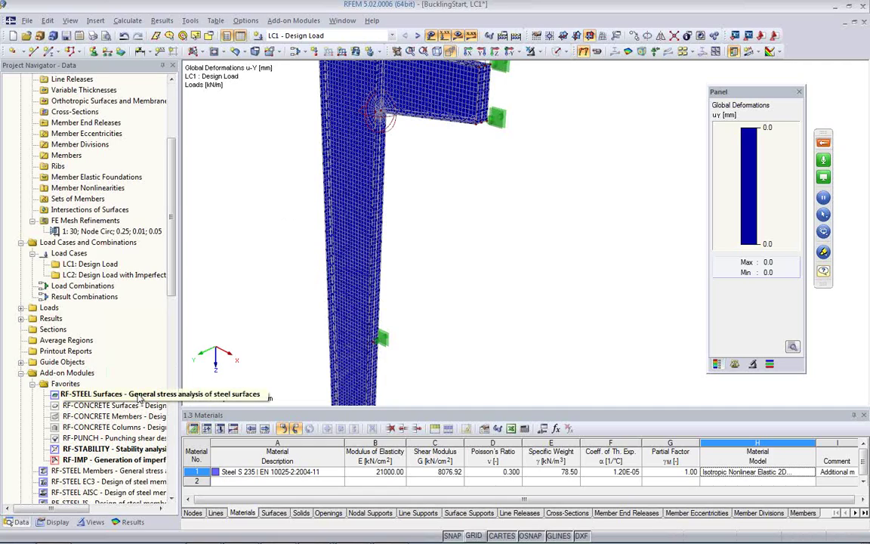
{"action": "double_click", "coordinate": [140, 395]}
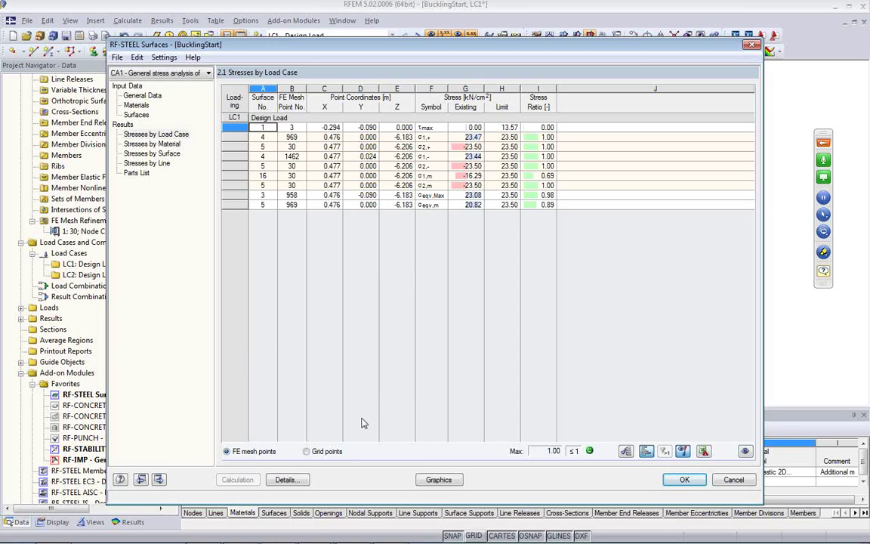
{"action": "left_click", "coordinate": [287, 480]}
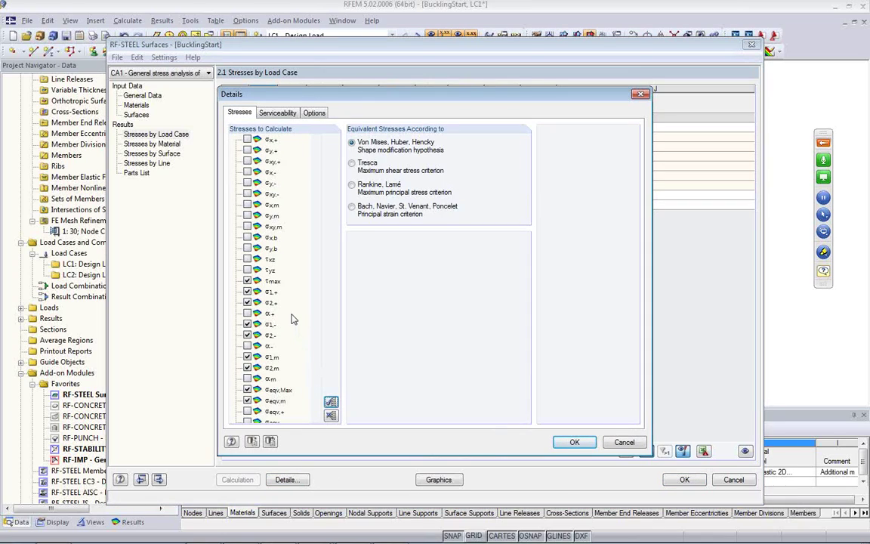
{"action": "left_click_drag", "start_coordinate": [316, 367], "coordinate": [312, 408]}
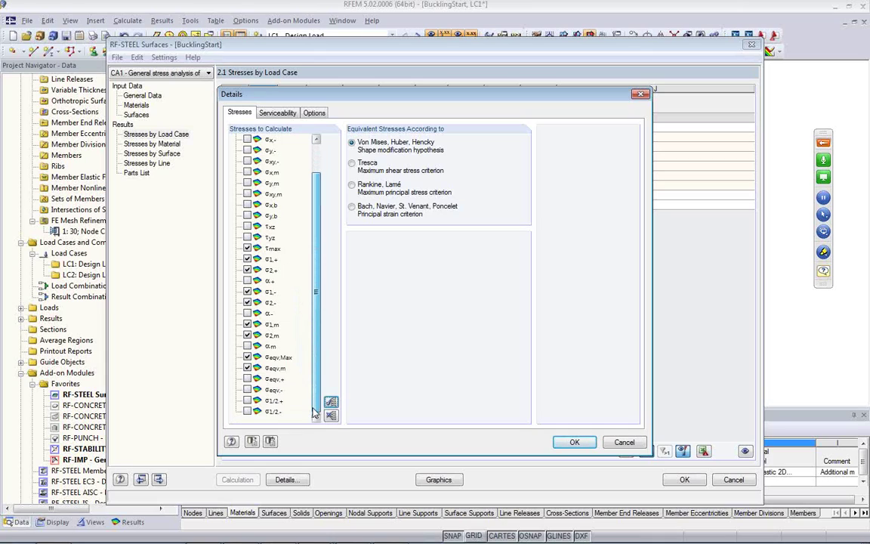
{"action": "left_click_drag", "start_coordinate": [314, 413], "coordinate": [320, 321]}
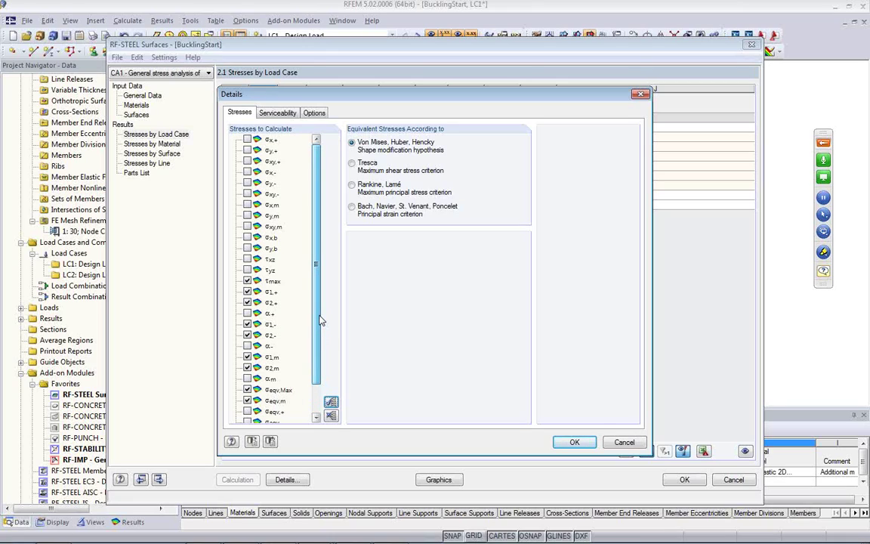
{"action": "scroll", "coordinate": [320, 320], "scroll_direction": "down", "scroll_amount": 1}
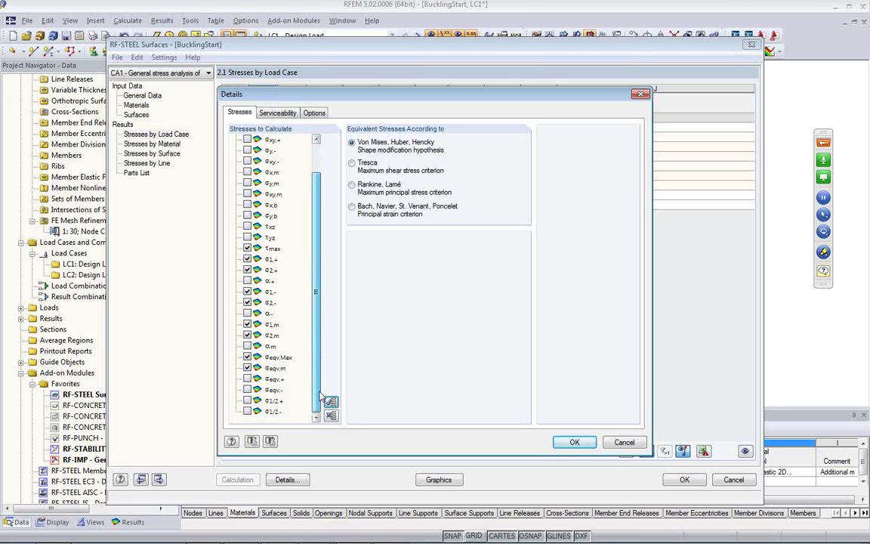
{"action": "left_click", "coordinate": [574, 442]}
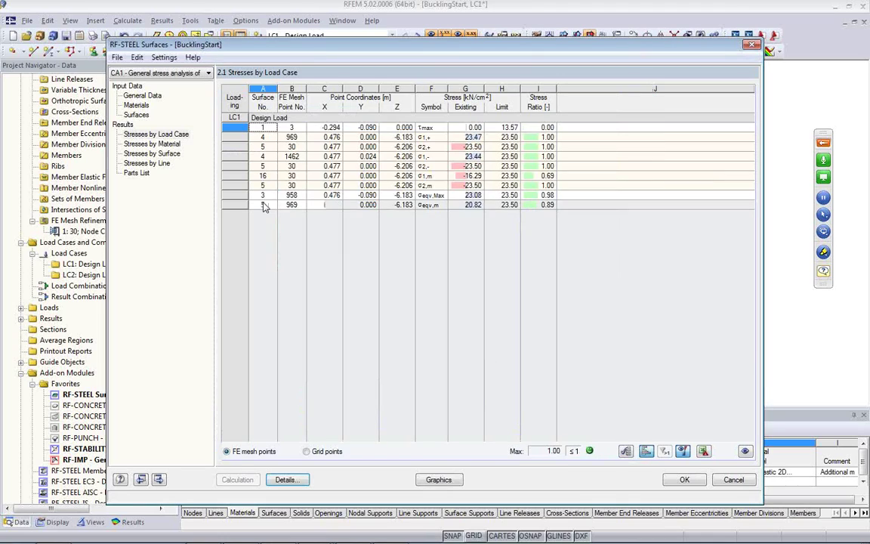
Add load case LC2 to the ultimate limit state design in the module's general data
{"action": "left_click", "coordinate": [142, 96]}
{"action": "left_click", "coordinate": [289, 167]}
{"action": "double_click", "coordinate": [289, 167]}
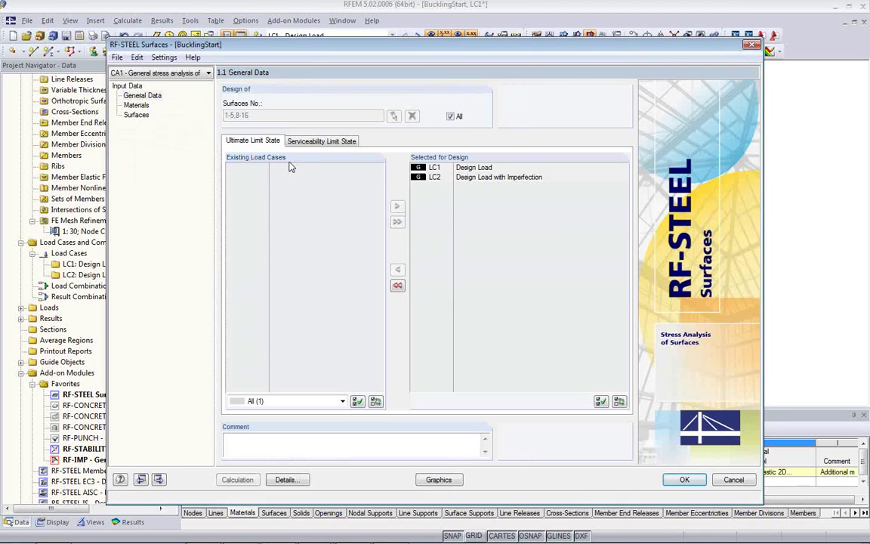
Activate result table 2.6 Stress Ranges in the design details and calculate the surface stresses for LC1 and LC2
{"action": "left_click", "coordinate": [284, 479]}
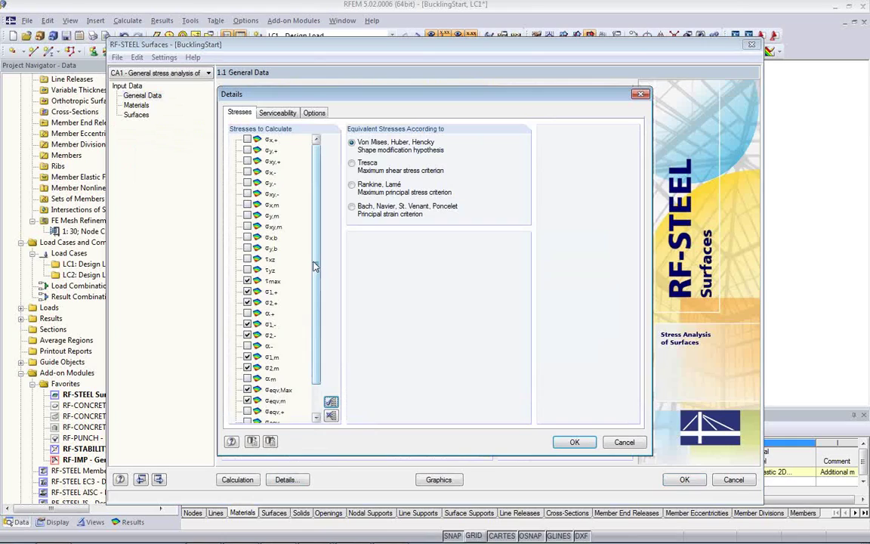
{"action": "scroll", "coordinate": [310, 356], "scroll_direction": "down", "scroll_amount": 1}
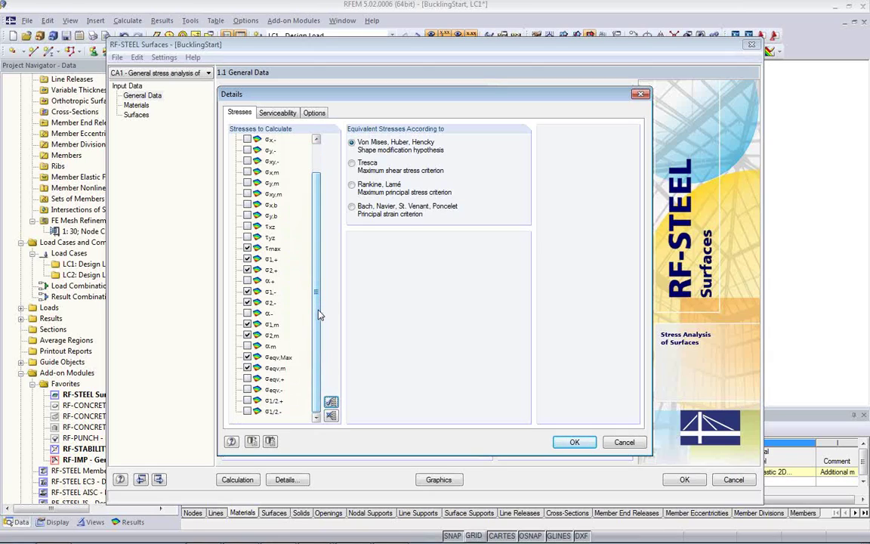
{"action": "left_click_drag", "start_coordinate": [318, 322], "coordinate": [318, 246]}
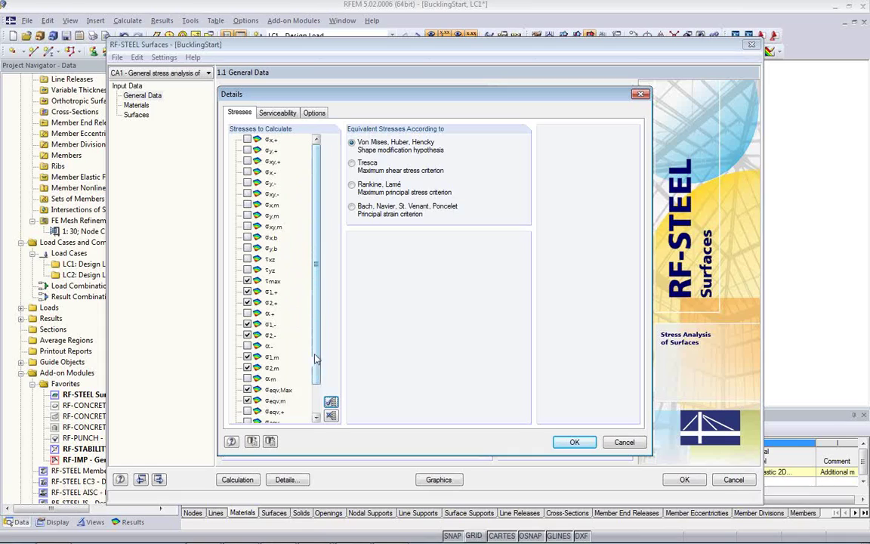
{"action": "left_click", "coordinate": [313, 113]}
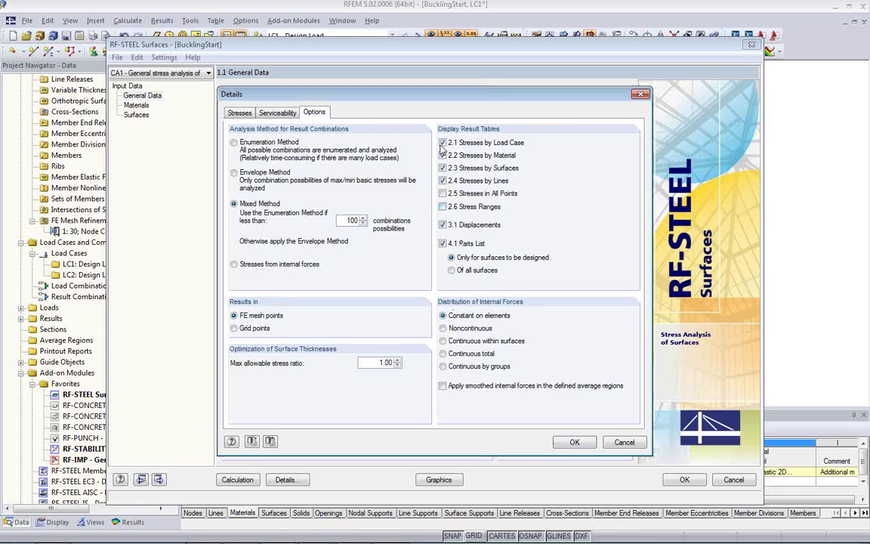
{"action": "left_click", "coordinate": [443, 207]}
{"action": "left_click", "coordinate": [574, 442]}
{"action": "left_click", "coordinate": [237, 479]}
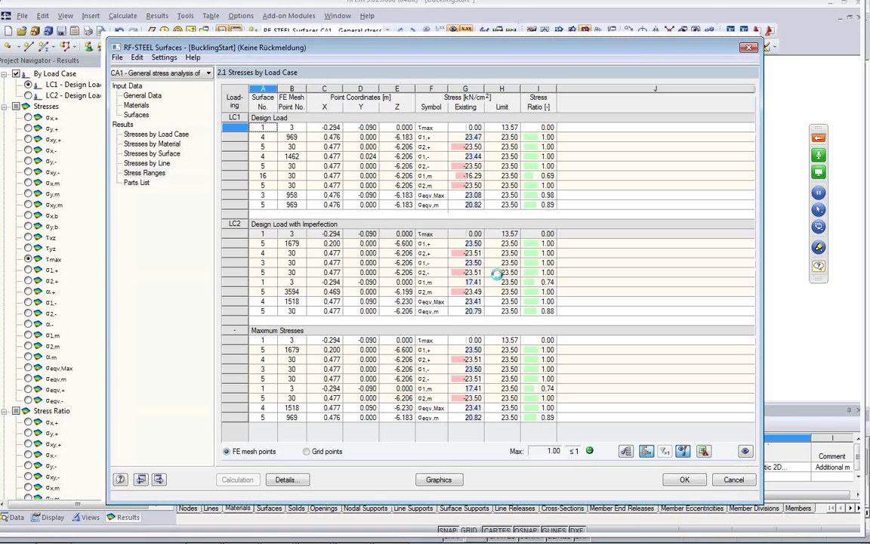
Switch to the running PowerPoint slide show and advance to the More Information slide
{"action": "mouse_move", "coordinate": [438, 538]}
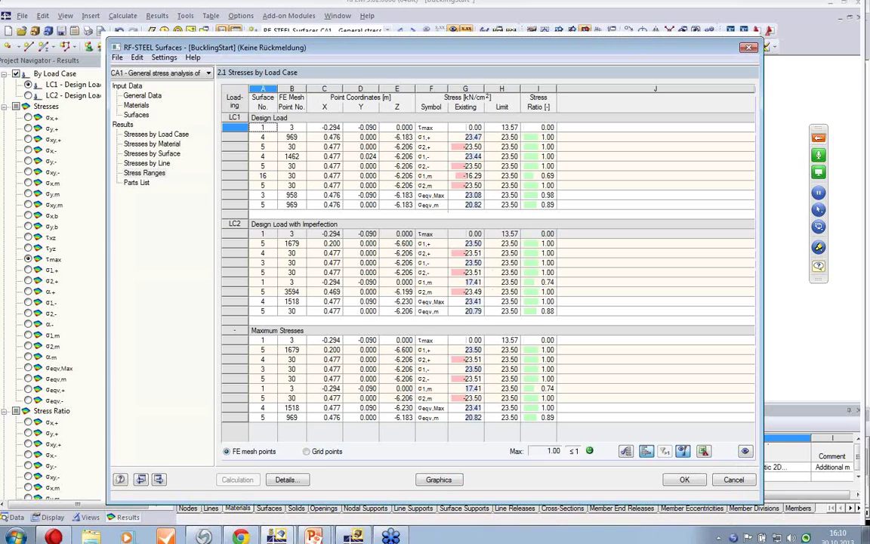
{"action": "mouse_move", "coordinate": [323, 536]}
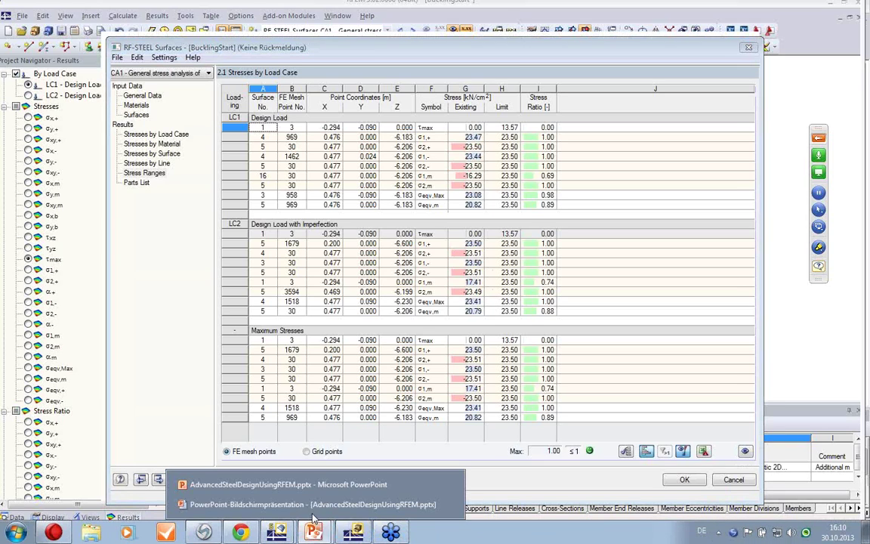
{"action": "left_click", "coordinate": [306, 504]}
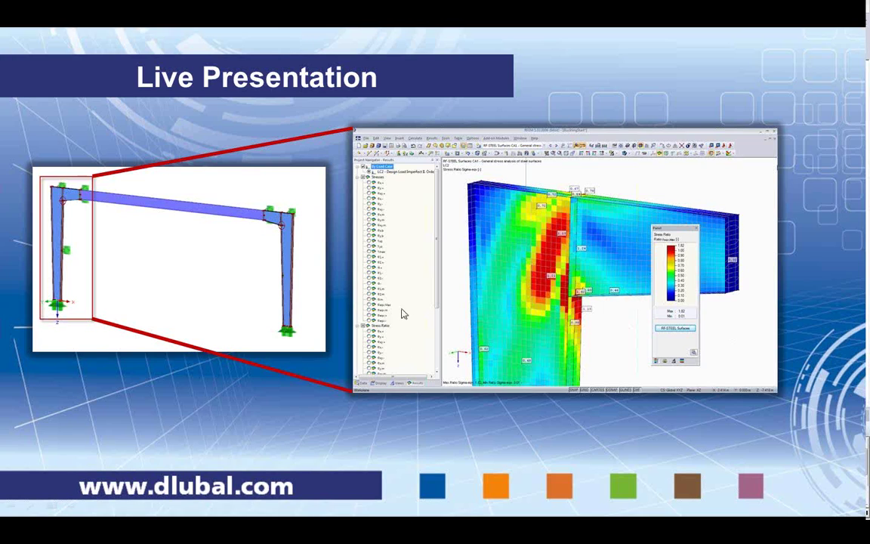
{"action": "left_click", "coordinate": [337, 334]}
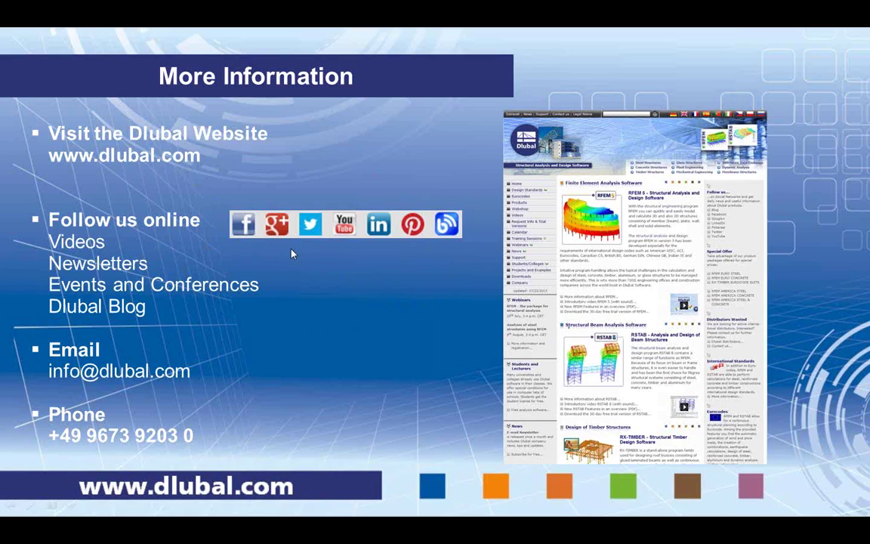
Open the Dlubal website from the slide in the browser, go to its blog and look through the latest posts
{"action": "left_click", "coordinate": [662, 256]}
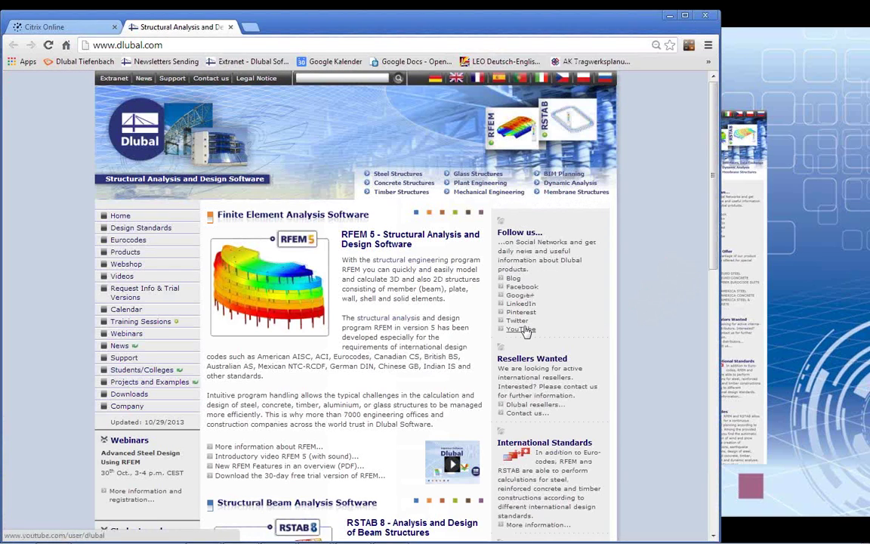
{"action": "left_click", "coordinate": [512, 280]}
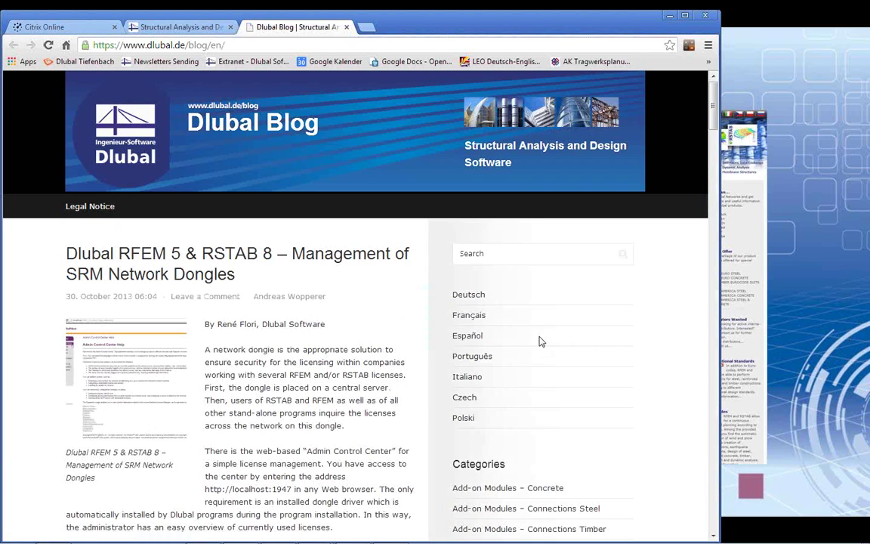
{"action": "scroll", "coordinate": [341, 320], "scroll_direction": "down", "scroll_amount": 4}
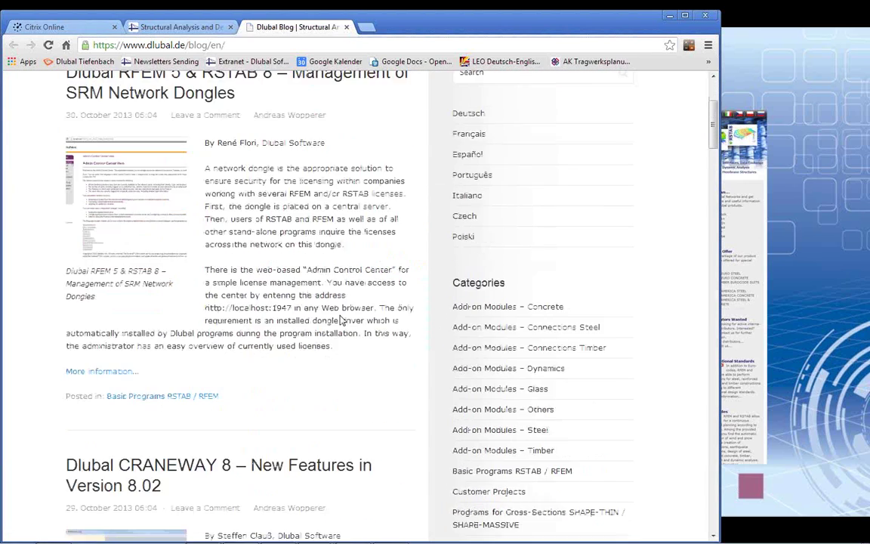
Search the Dlubal blog for "non linear" and look through the posts found
{"action": "scroll", "coordinate": [341, 320], "scroll_direction": "down", "scroll_amount": 7}
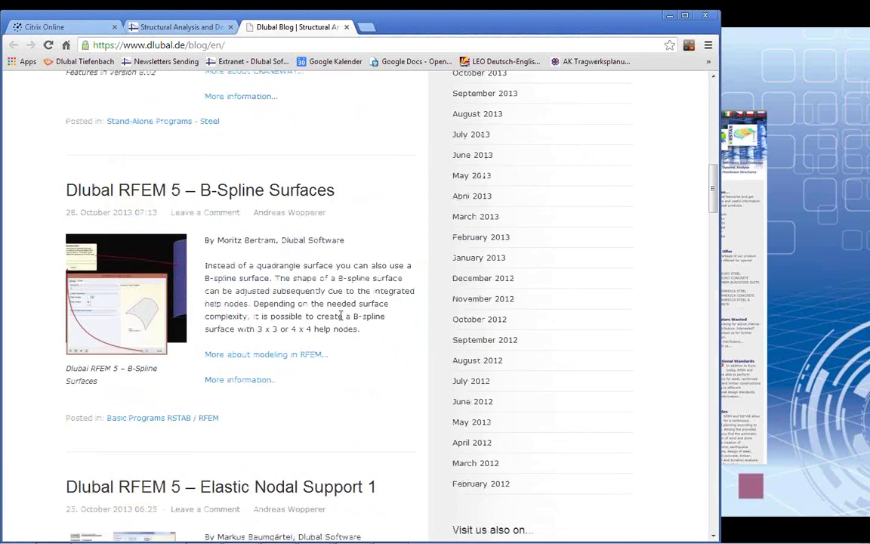
{"action": "scroll", "coordinate": [341, 320], "scroll_direction": "up", "scroll_amount": 5}
{"action": "scroll", "coordinate": [341, 320], "scroll_direction": "up", "scroll_amount": 5}
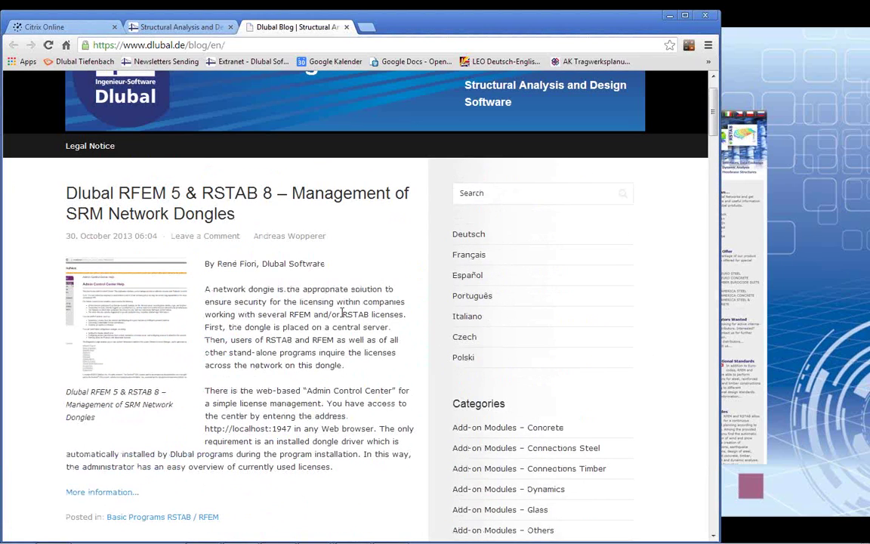
{"action": "left_click", "coordinate": [477, 192]}
{"action": "type", "text": "non linear"}
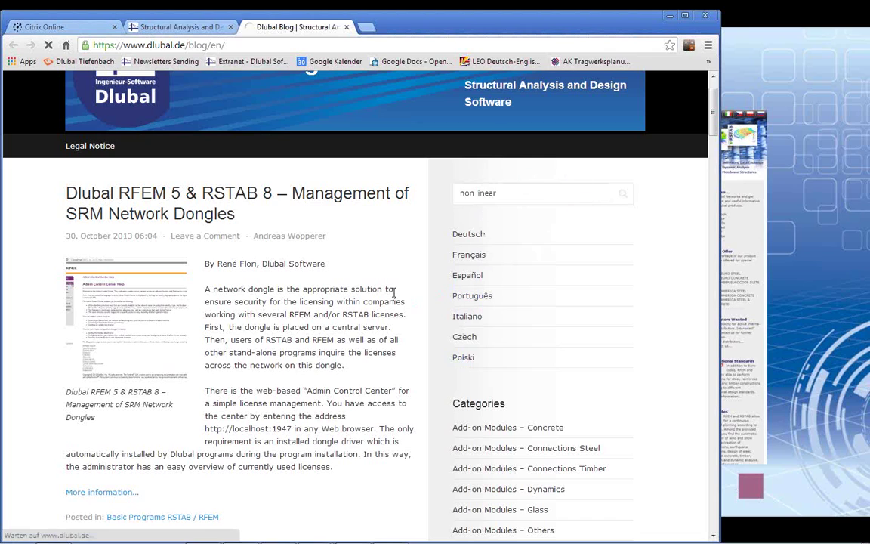
{"action": "key", "text": "Return"}
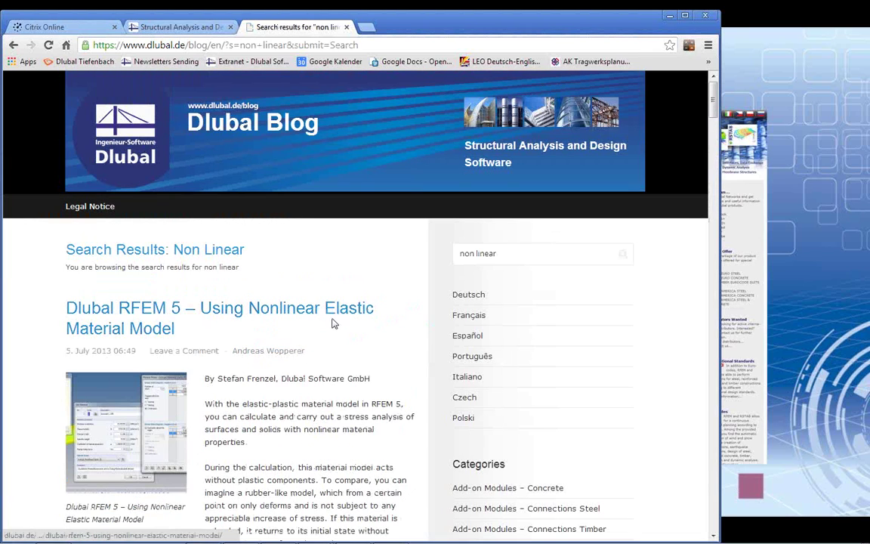
{"action": "scroll", "coordinate": [317, 333], "scroll_direction": "down", "scroll_amount": 4}
{"action": "scroll", "coordinate": [256, 272], "scroll_direction": "down", "scroll_amount": 7}
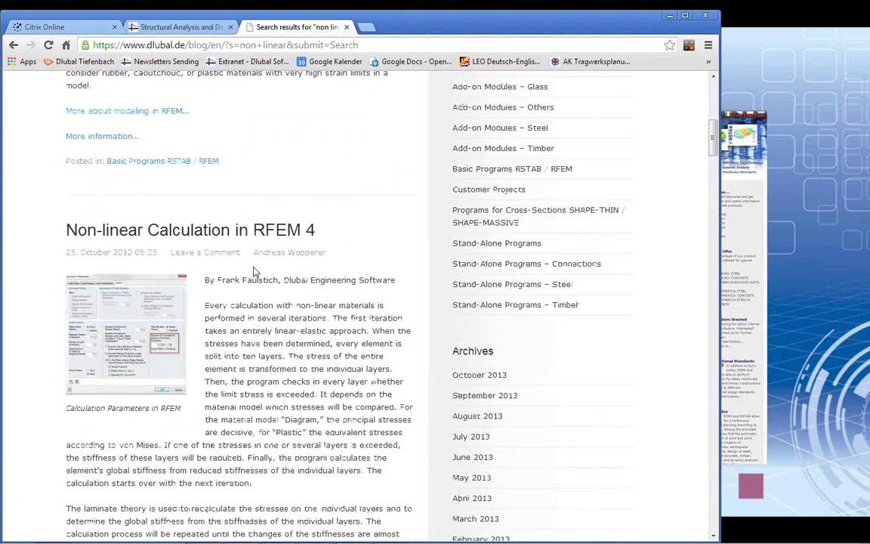
{"action": "scroll", "coordinate": [255, 272], "scroll_direction": "up", "scroll_amount": 10}
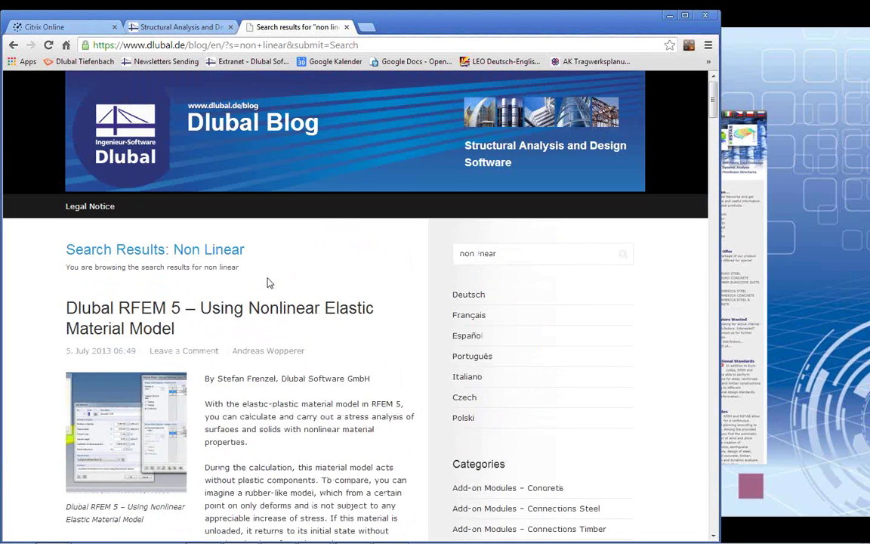
{"action": "scroll", "coordinate": [305, 324], "scroll_direction": "down", "scroll_amount": 4}
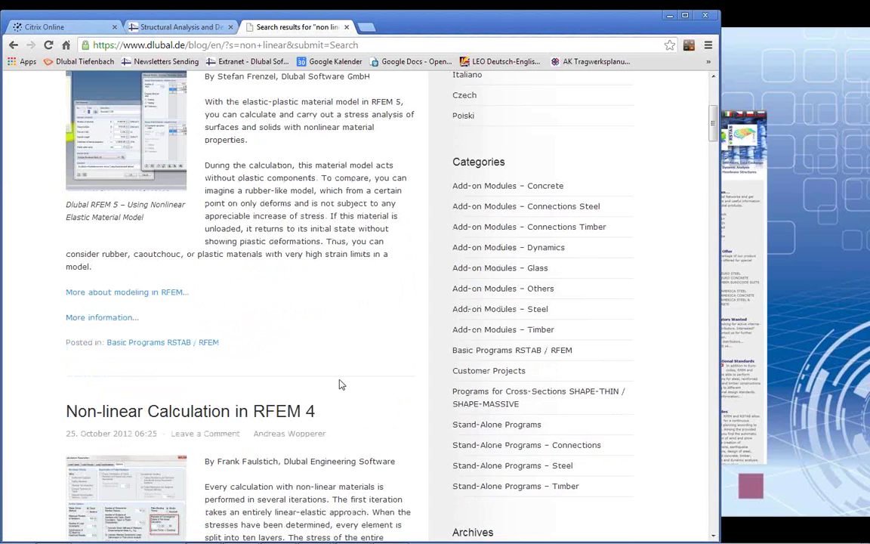
Return to the main Dlubal website, open the trial version downloads page and look through the offered products
{"action": "left_click", "coordinate": [194, 30]}
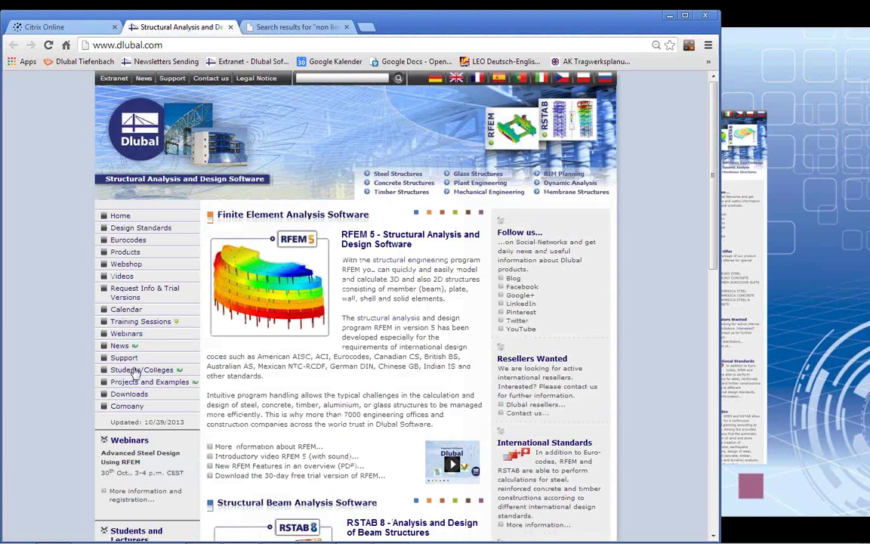
{"action": "left_click", "coordinate": [327, 293]}
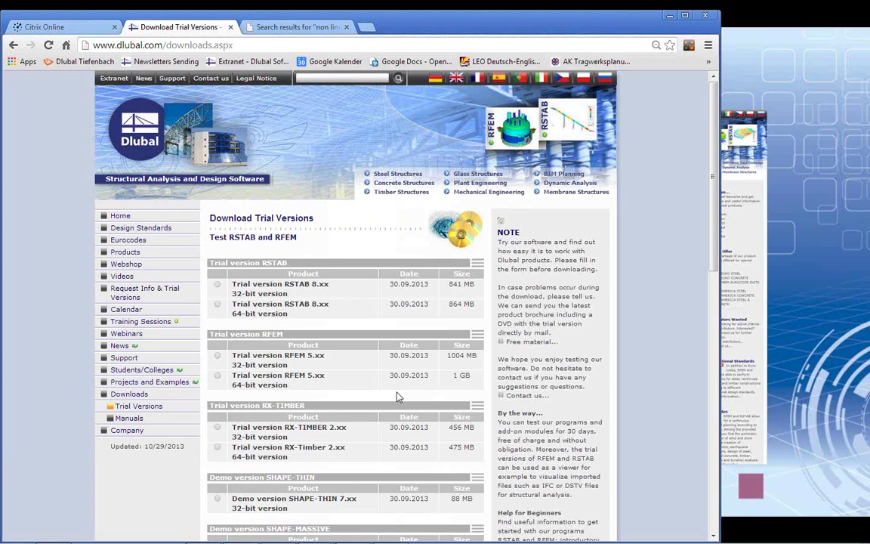
{"action": "scroll", "coordinate": [411, 397], "scroll_direction": "down", "scroll_amount": 4}
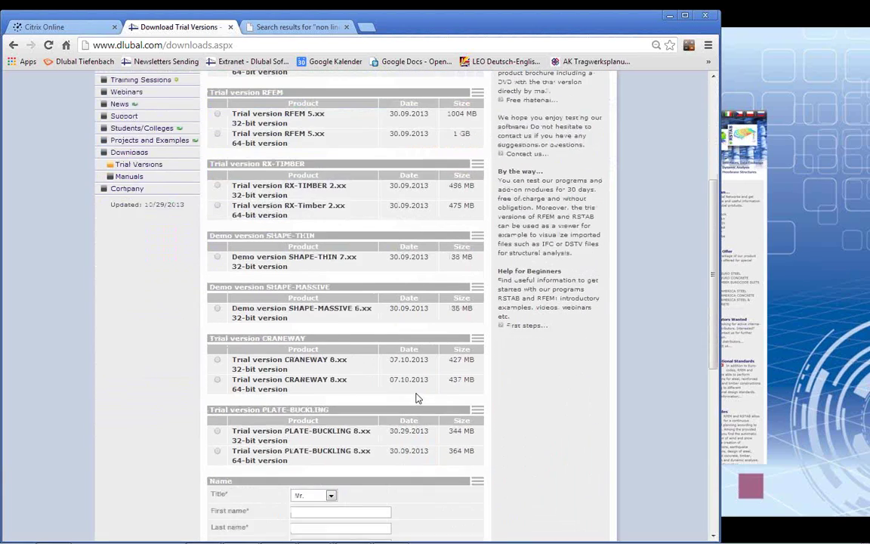
{"action": "scroll", "coordinate": [416, 393], "scroll_direction": "up", "scroll_amount": 1}
Open the First steps page for beginners and look through its introductory examples, videos, manuals and service contracts
{"action": "left_click", "coordinate": [528, 334]}
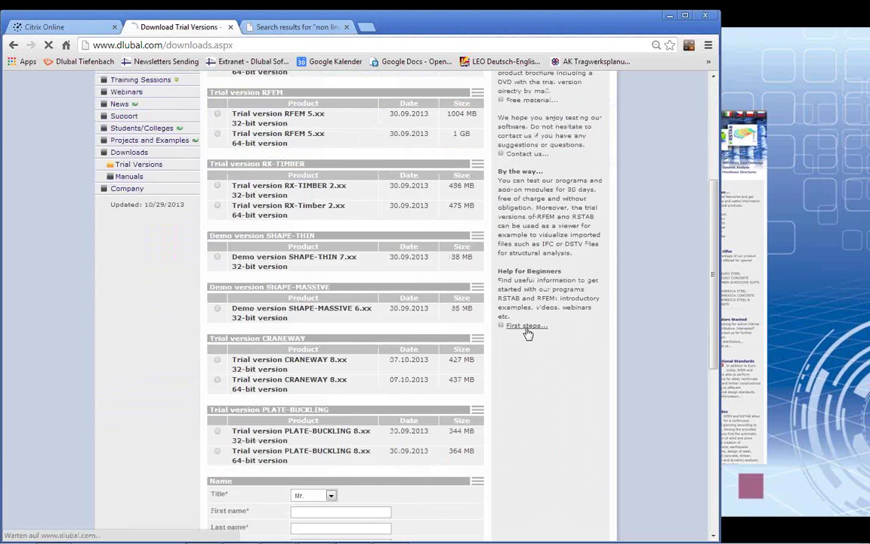
{"action": "scroll", "coordinate": [379, 359], "scroll_direction": "down", "scroll_amount": 1}
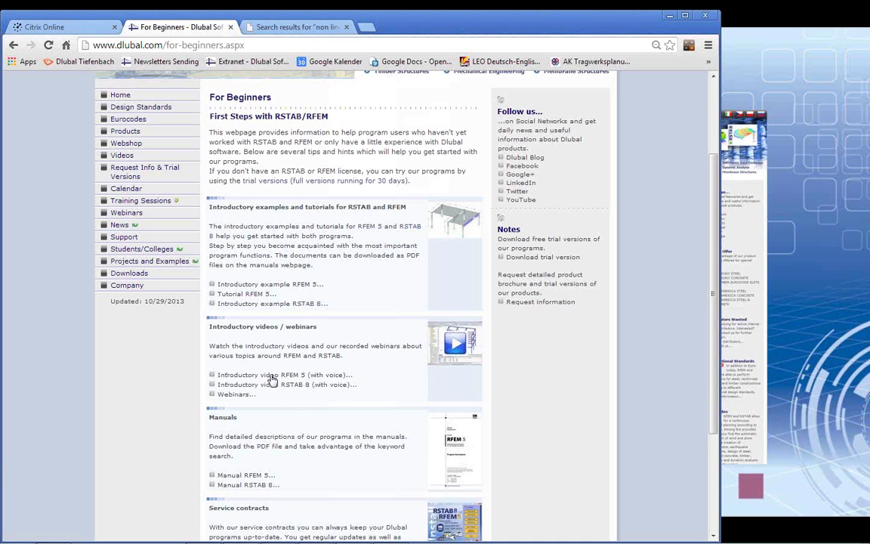
{"action": "scroll", "coordinate": [357, 371], "scroll_direction": "down", "scroll_amount": 1}
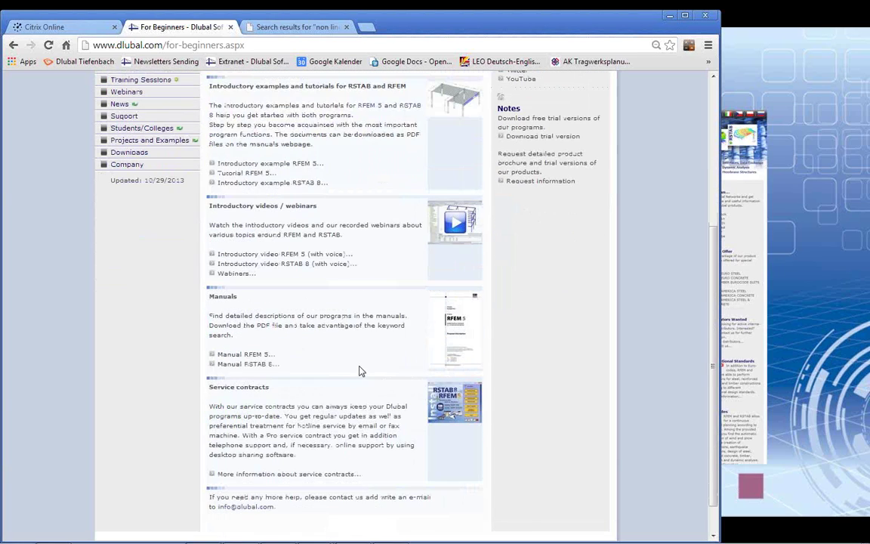
{"action": "scroll", "coordinate": [357, 375], "scroll_direction": "up", "scroll_amount": 2}
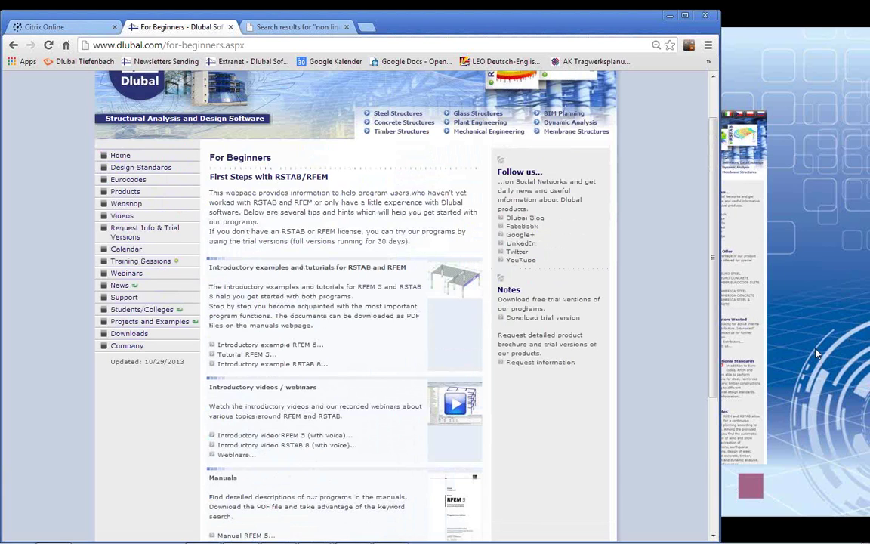
Switch back to the PowerPoint slide show with the More Information slide
{"action": "left_click", "coordinate": [770, 353]}
{"action": "left_click", "coordinate": [338, 313]}
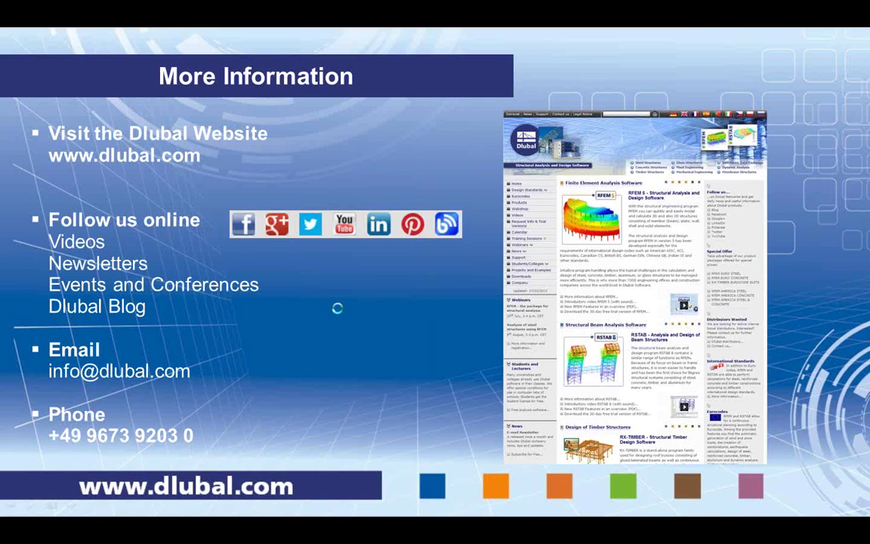